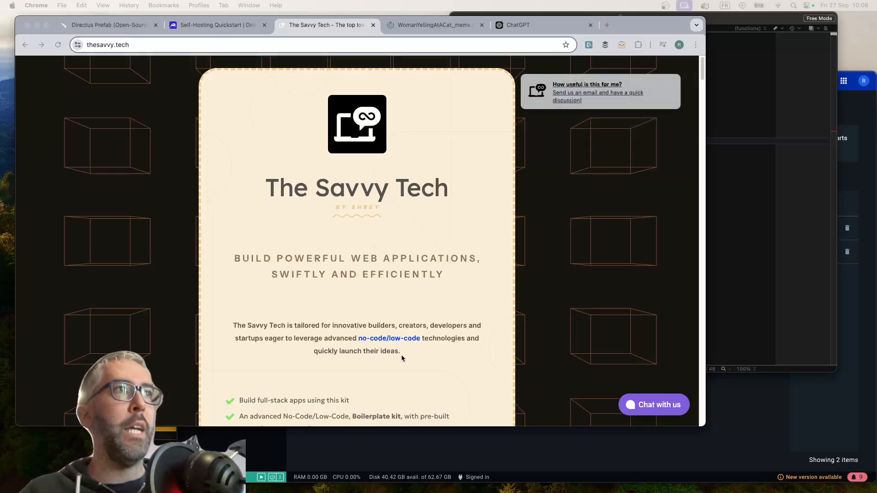
Look through The Savvy Tech page, from its introduction to the Noodl, Directus and Directus Prefab sections
left_click(413, 191)
triple_click(412, 192)
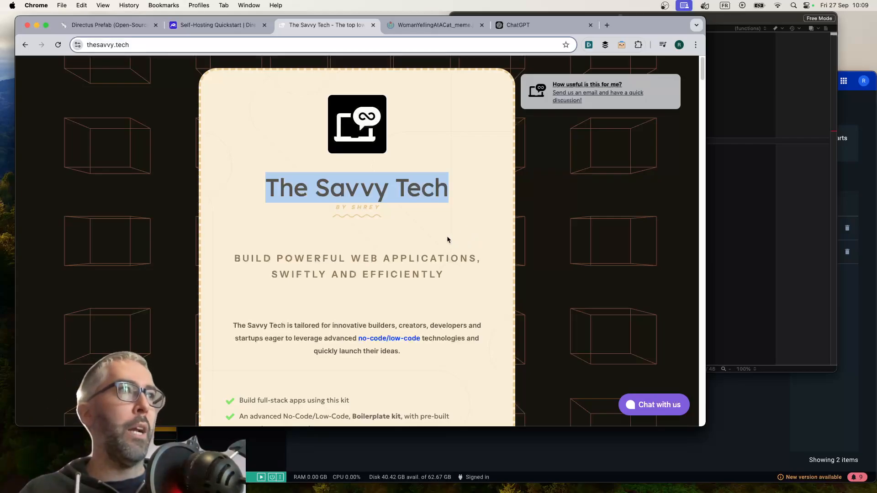
left_click(256, 199)
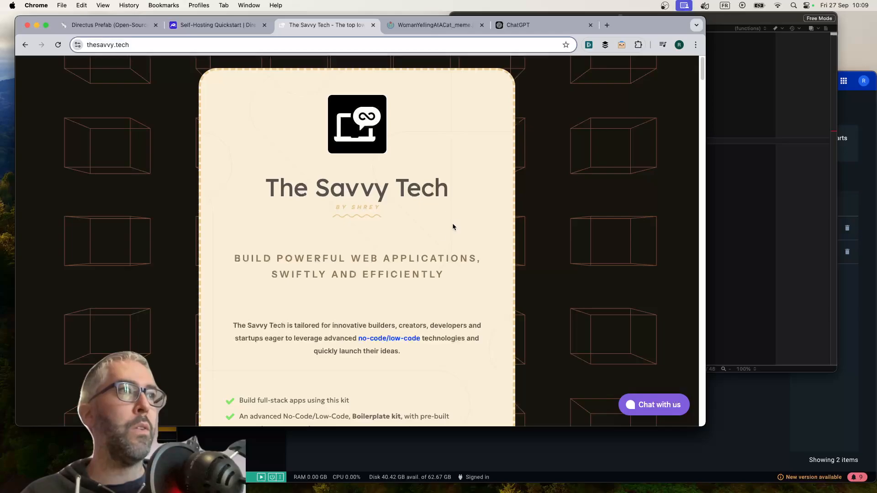
scroll(453, 227, "down", 8)
scroll(420, 250, "down", 5)
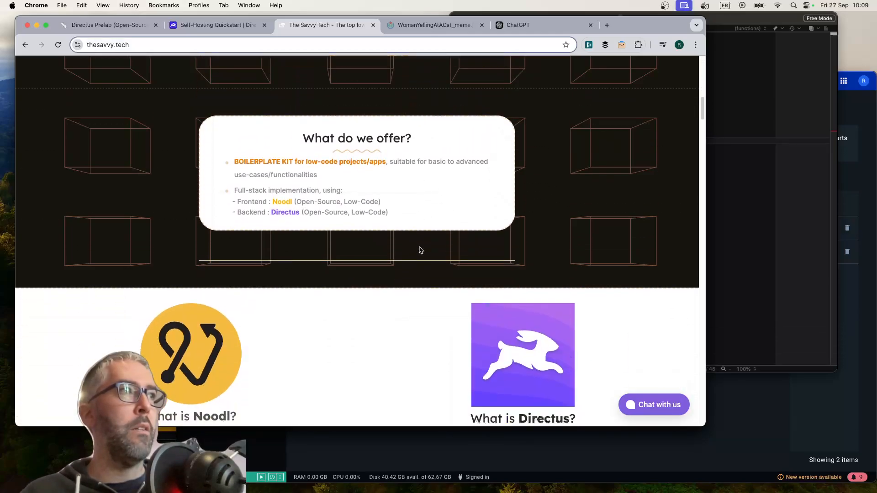
scroll(400, 247, "down", 2)
scroll(400, 248, "down", 20)
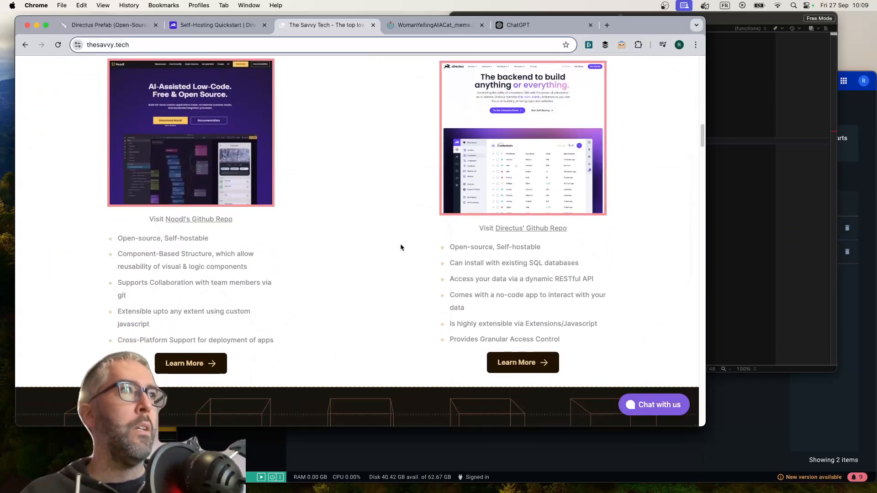
scroll(400, 248, "down", 15)
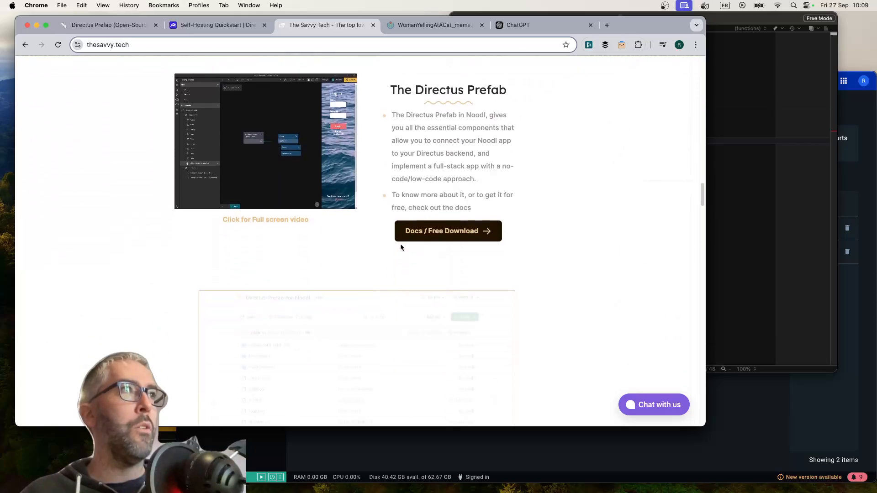
scroll(400, 247, "down", 2)
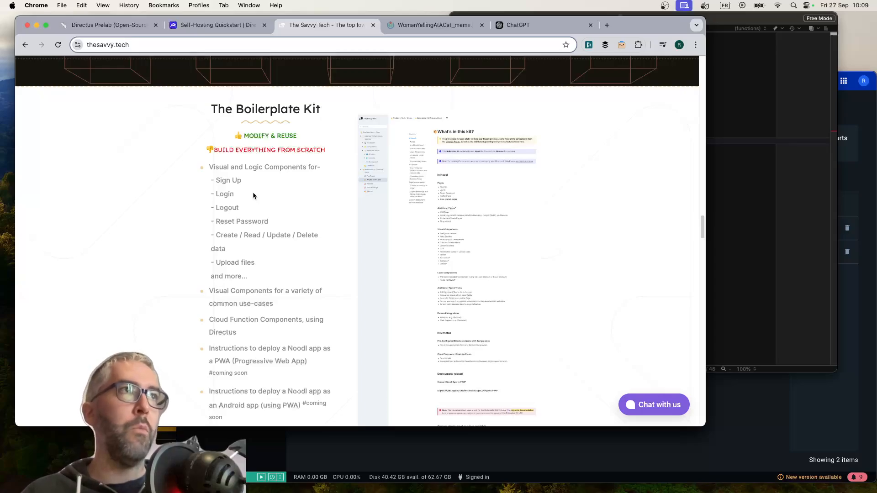
Examine what the Boilerplate Kit contains, especially the Cloud Function Components using Directus
scroll(253, 195, "down", 1)
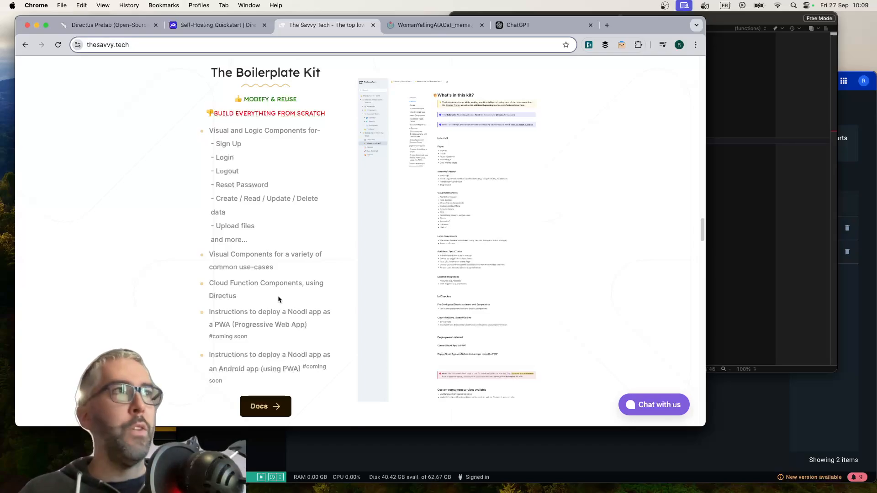
triple_click(247, 283)
left_click(243, 249)
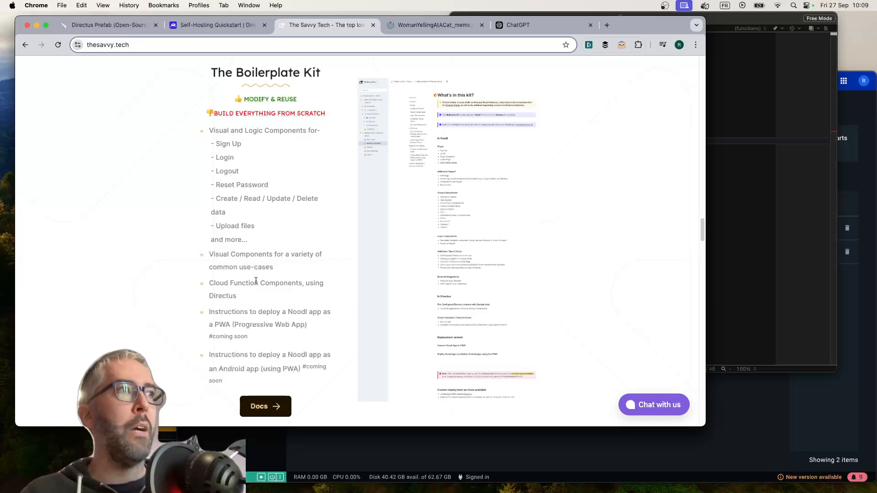
triple_click(255, 283)
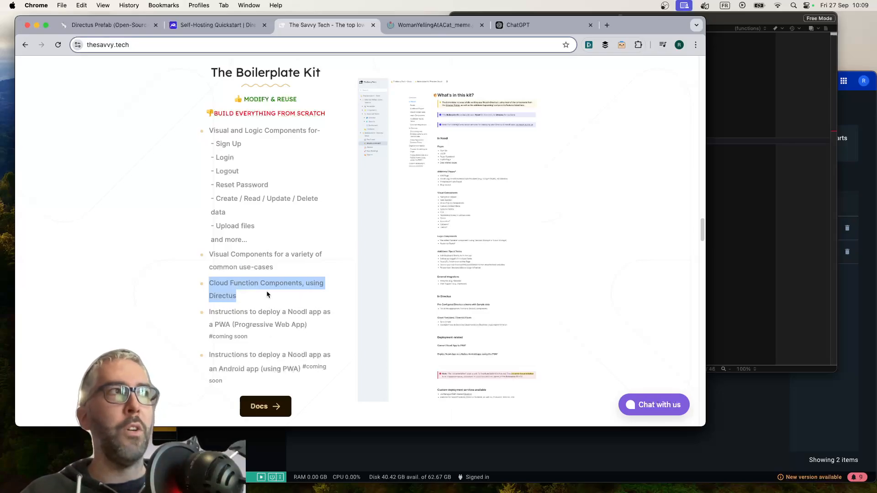
scroll(268, 294, "up", 10)
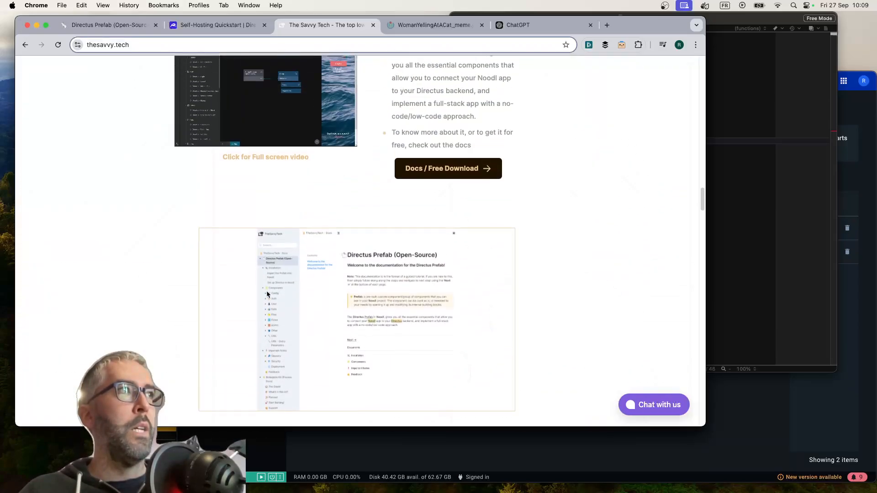
scroll(268, 294, "up", 15)
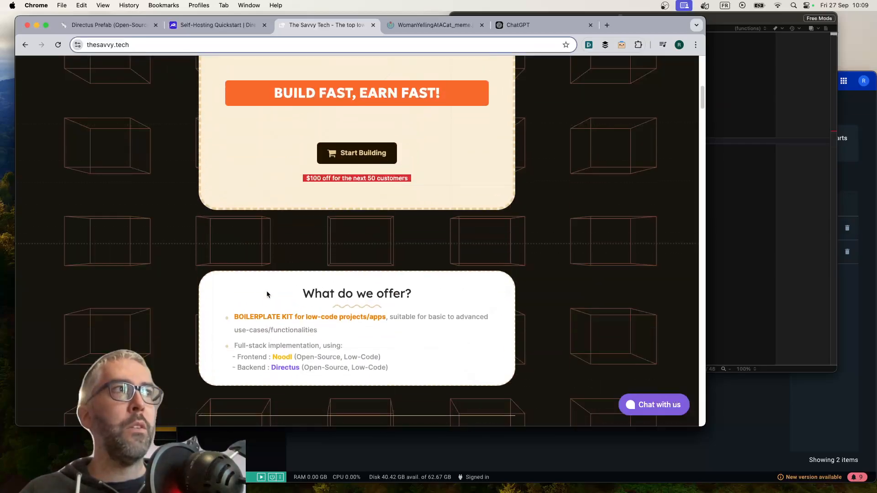
scroll(267, 290, "up", 10)
Review the Docker Compose example in the Directus self-hosting quickstart, including its DB_CLIENT setting
left_click(220, 25)
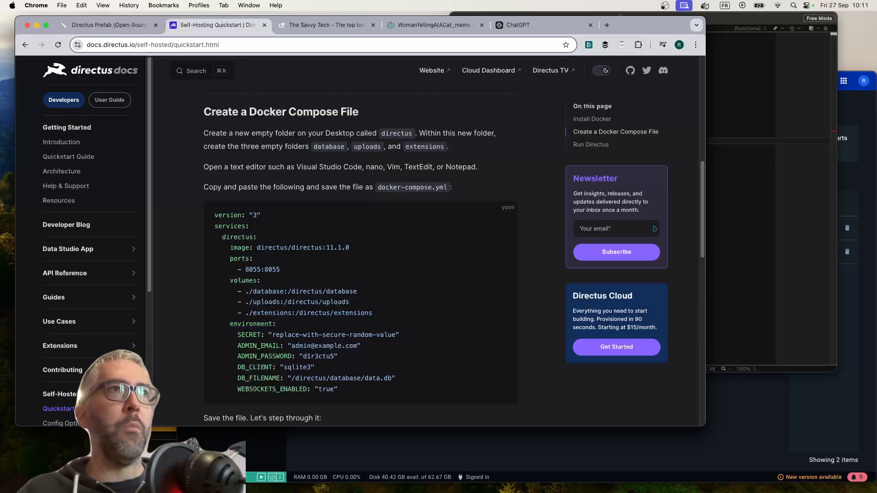
left_click(811, 159)
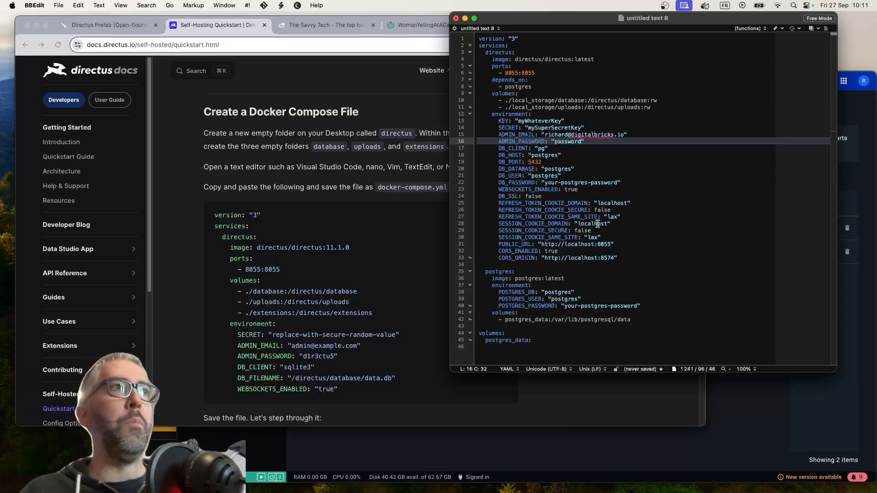
left_click(399, 162)
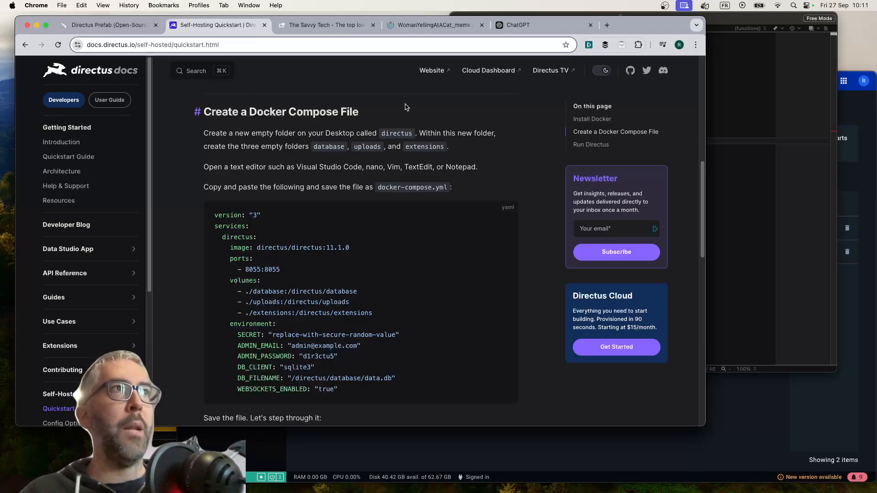
left_click(421, 29)
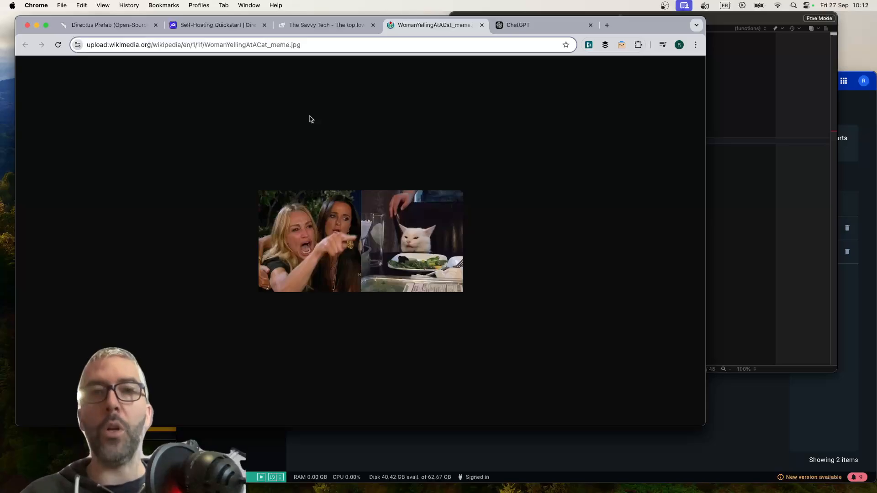
left_click(224, 26)
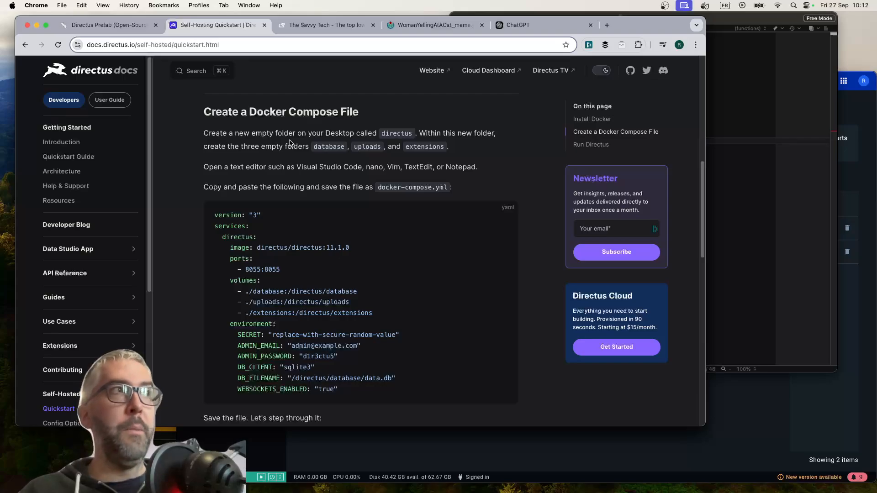
scroll(386, 187, "down", 2)
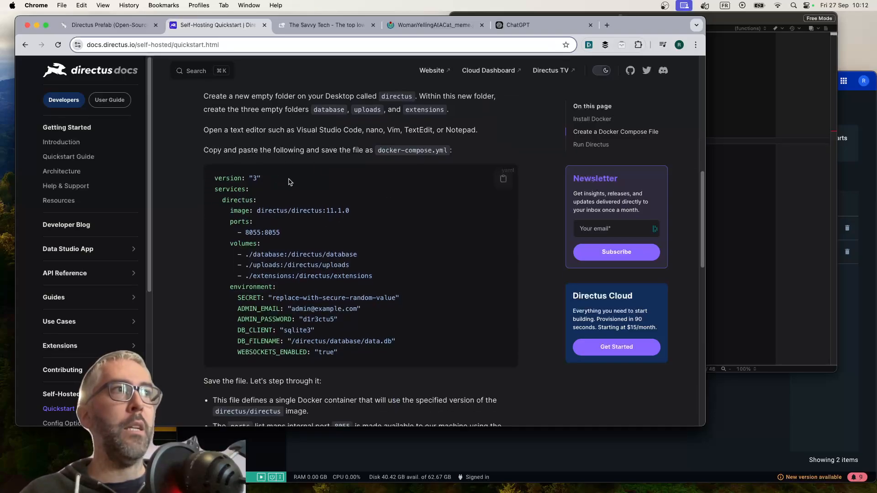
scroll(332, 294, "up", 1)
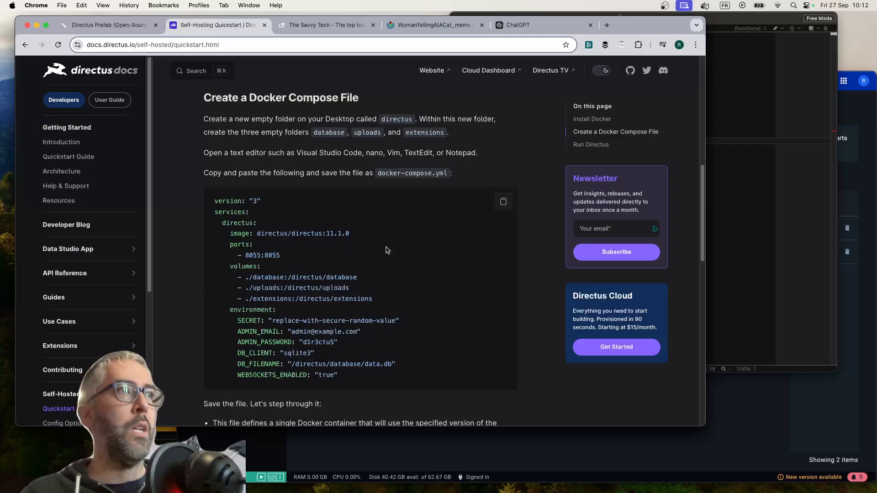
double_click(300, 352)
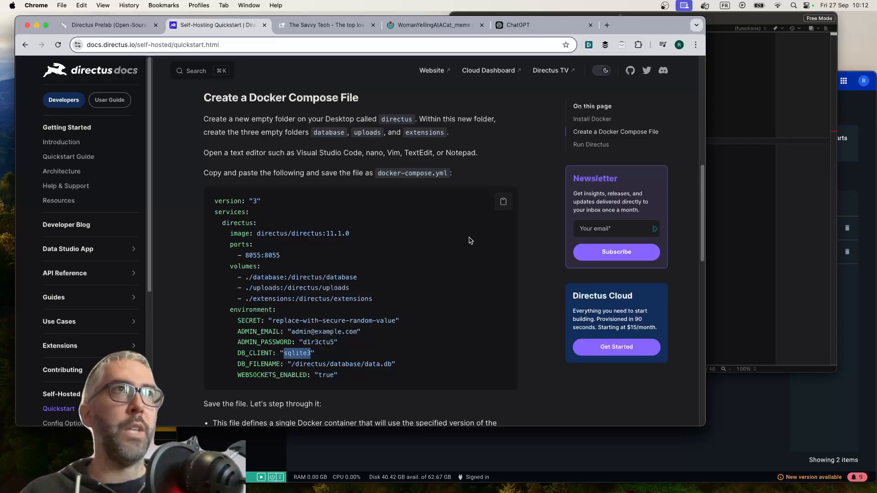
Switch to the compose file in BBEdit and examine its Postgres connection, KEY, SECRET, PUBLIC_URL and CORS_ORIGIN settings
left_click(781, 215)
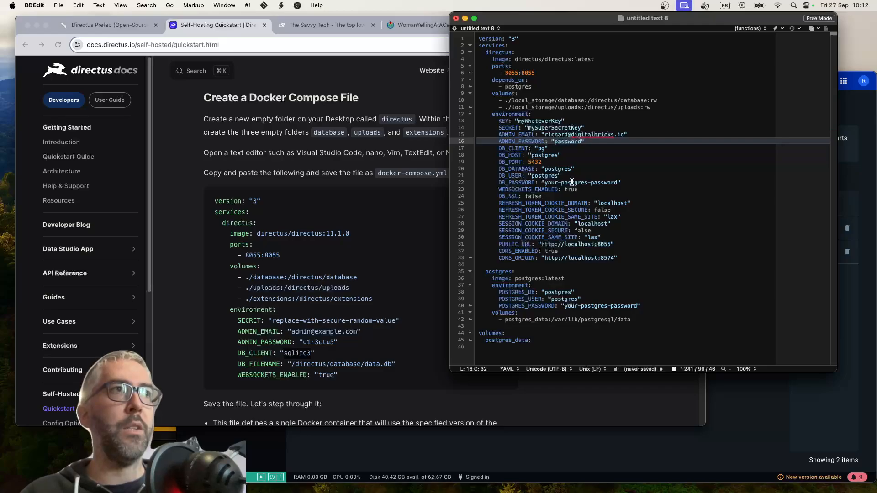
double_click(550, 168)
double_click(545, 155)
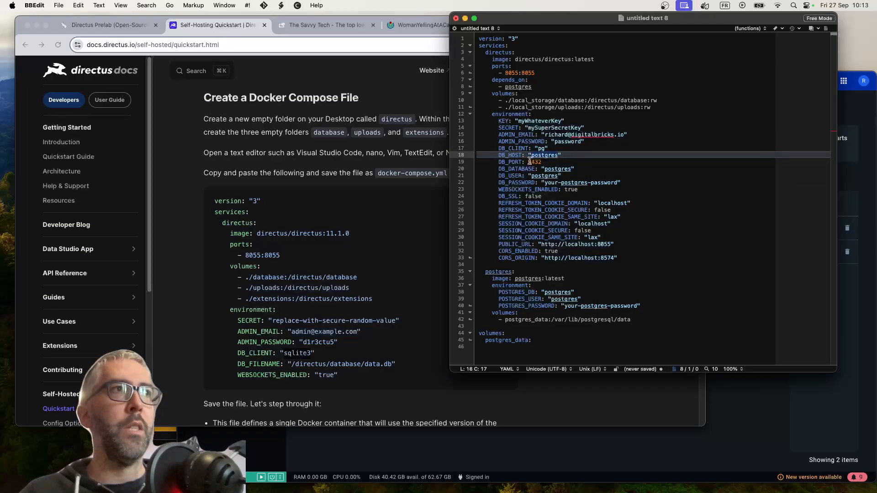
left_click(576, 159)
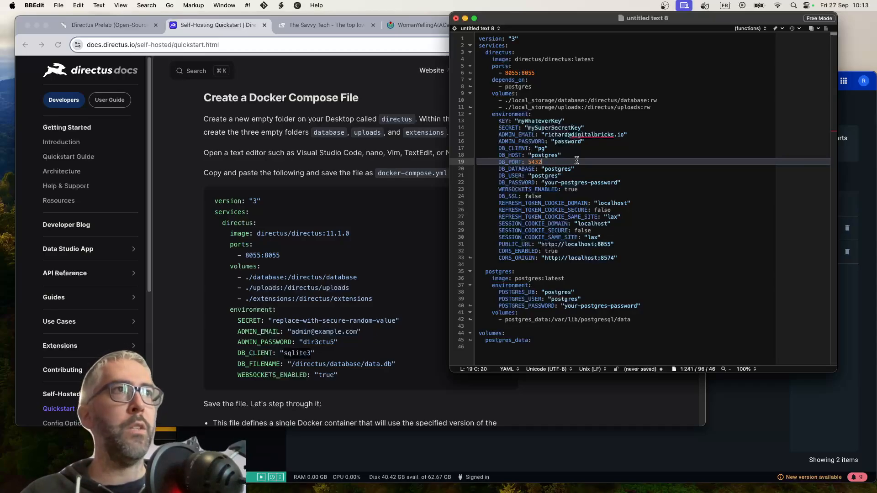
double_click(537, 121)
double_click(558, 127)
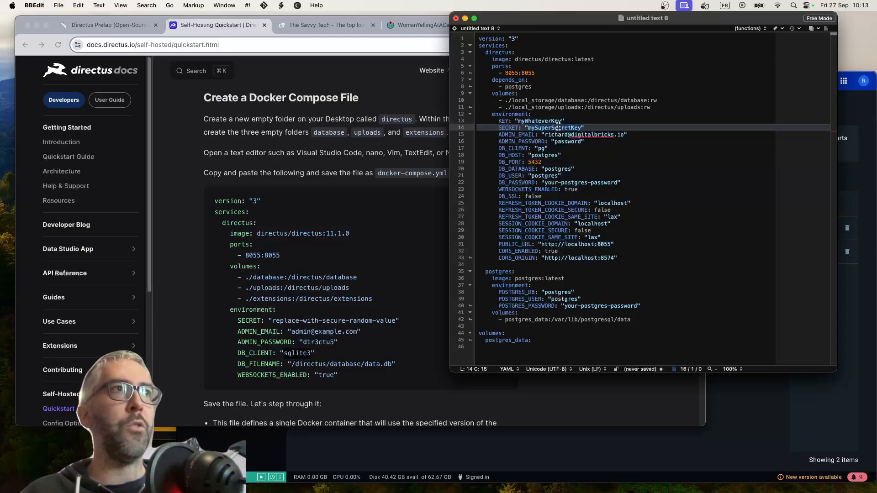
double_click(537, 121)
double_click(551, 128)
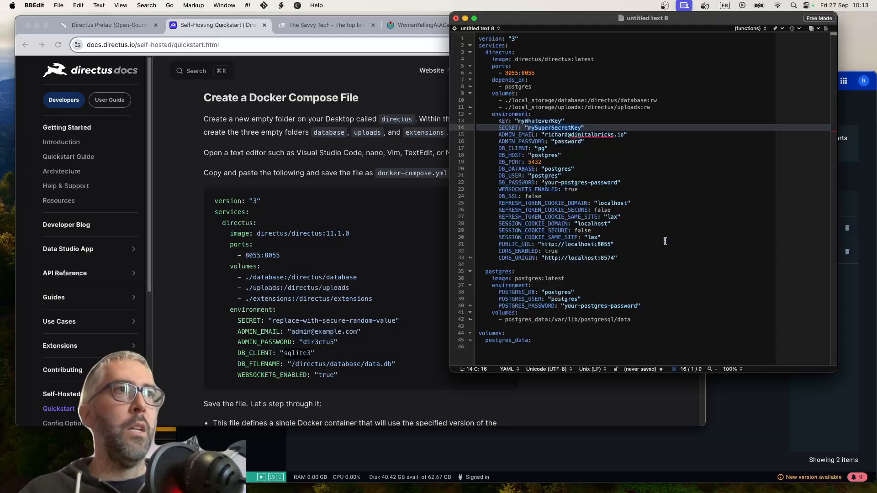
left_click(614, 258)
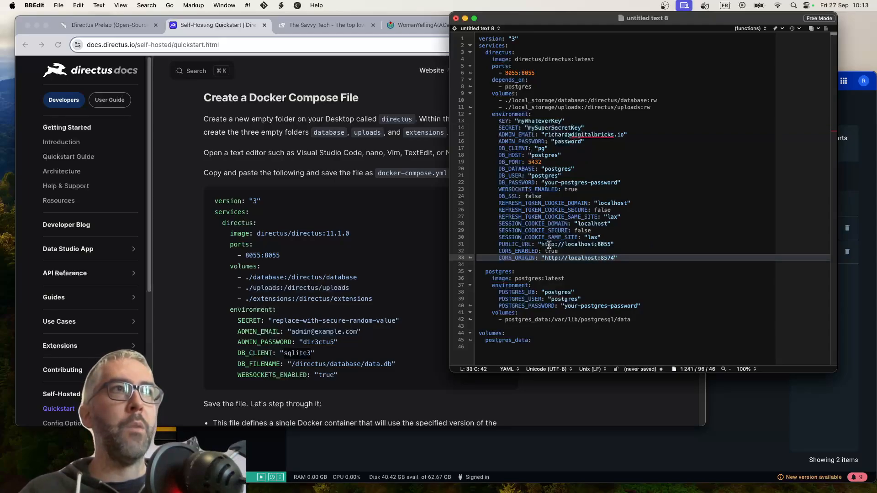
left_click_drag(612, 245, 539, 245)
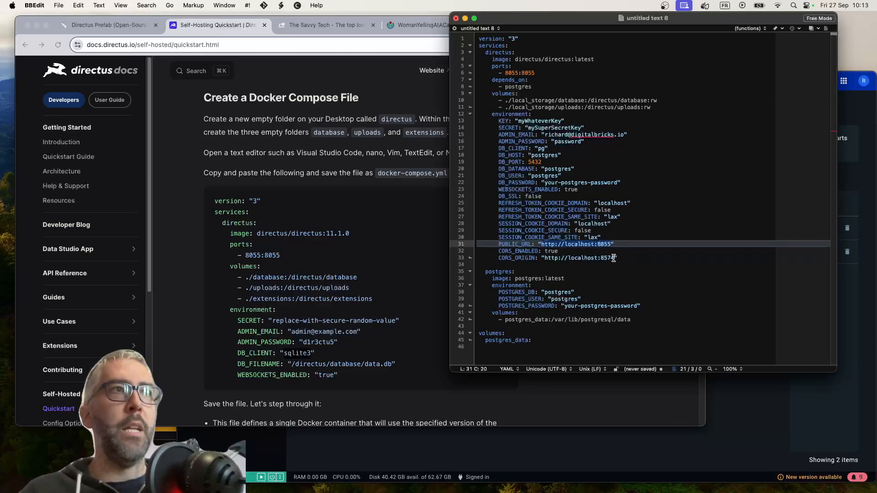
left_click_drag(613, 258, 543, 258)
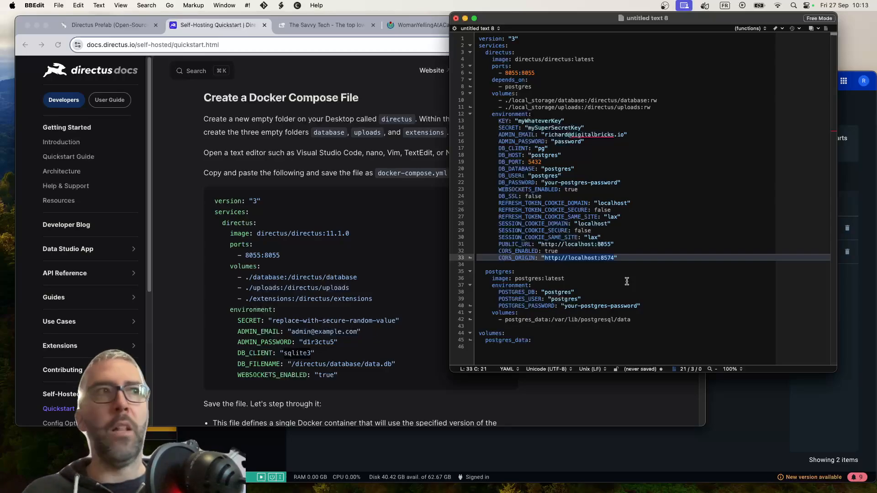
left_click(612, 258)
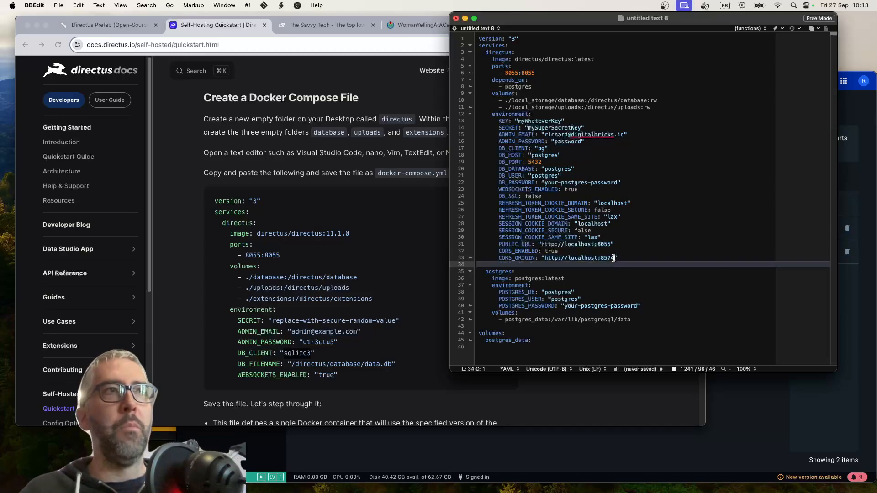
type(",")
type("https://myap")
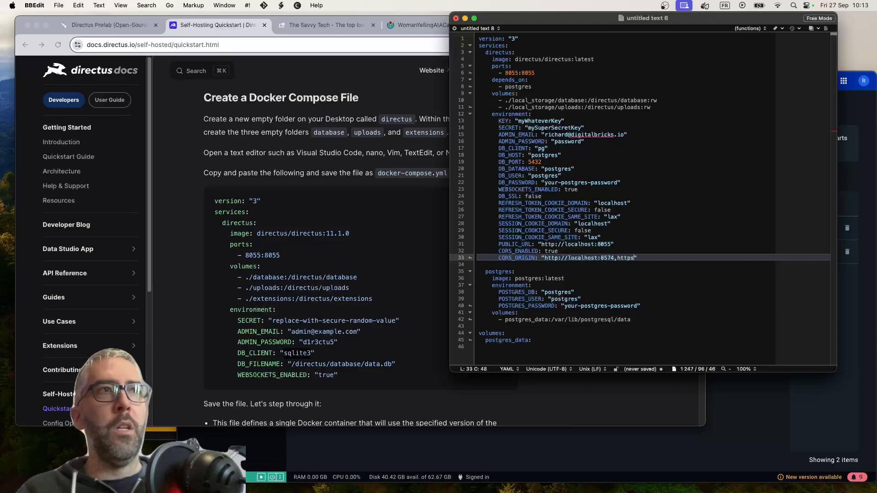
type("p.com")
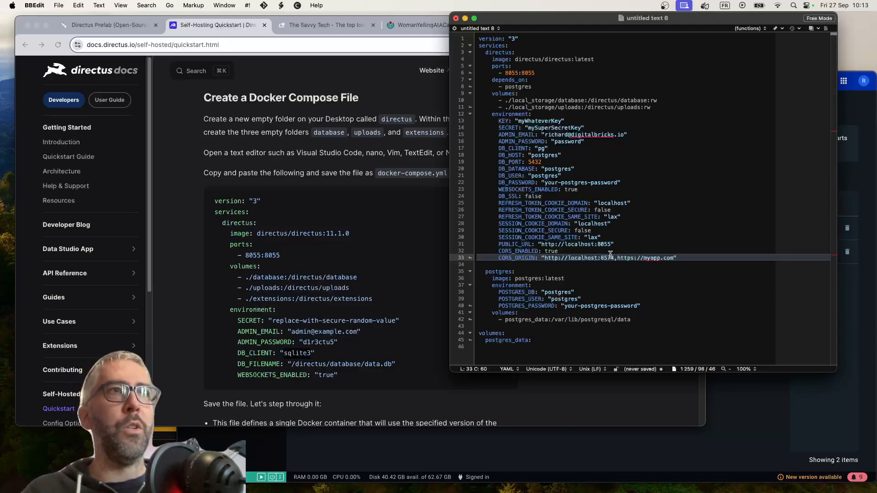
left_click_drag(674, 258, 615, 258)
key("BackSpace")
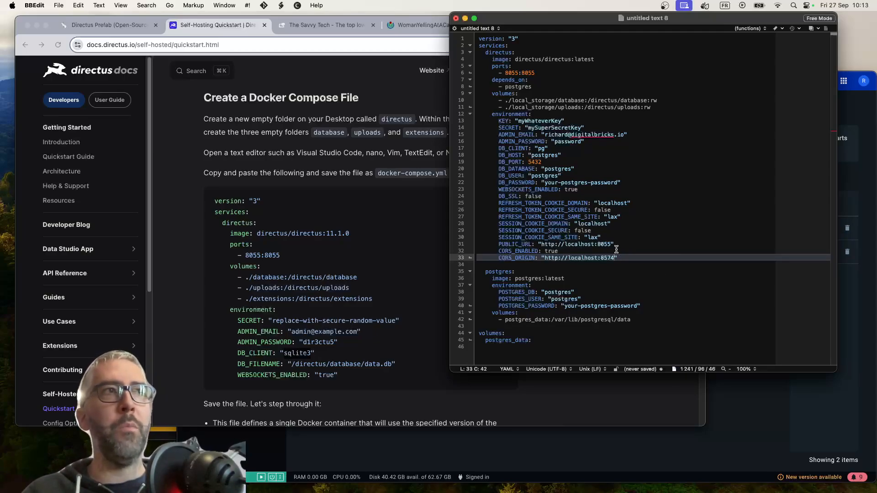
Check the session cookie, refresh token cookie and PUBLIC_URL lines of the compose file
double_click(536, 229)
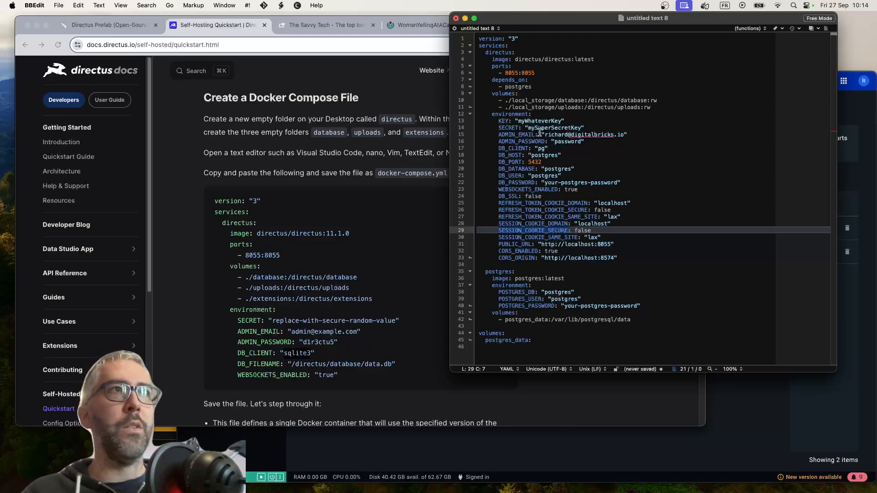
left_click(630, 216)
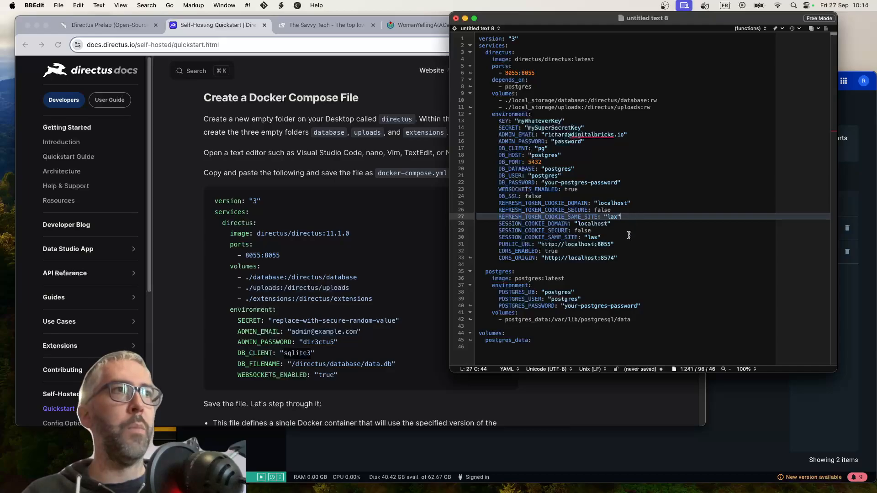
left_click(629, 236)
left_click(629, 248)
left_click(626, 243)
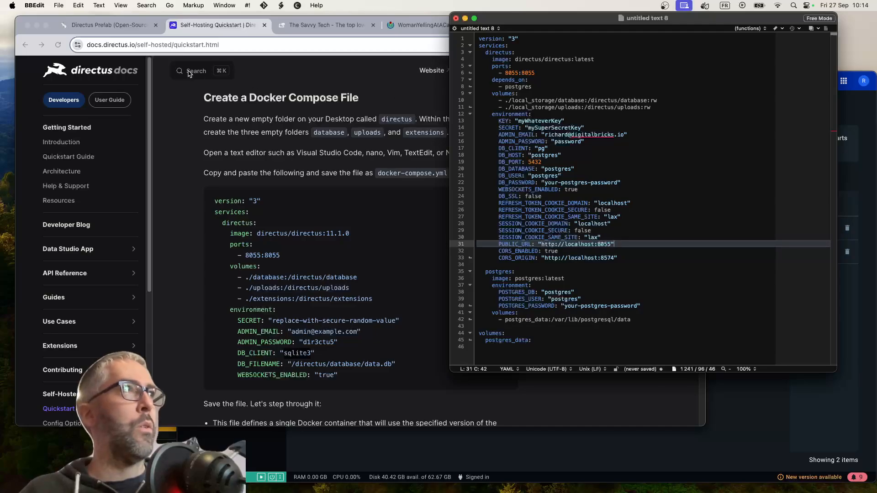
Save the compose file as docker-compose.yml in a new folder named Directus-test inside Documents
left_click(57, 5)
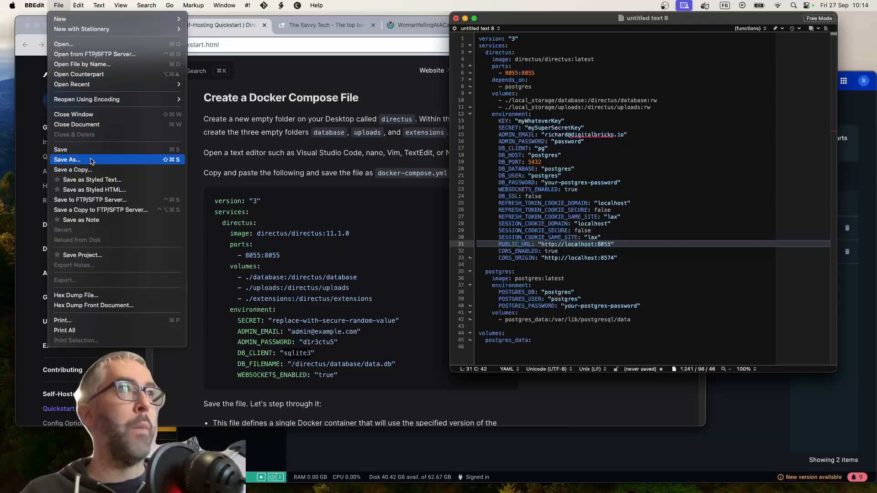
left_click(92, 161)
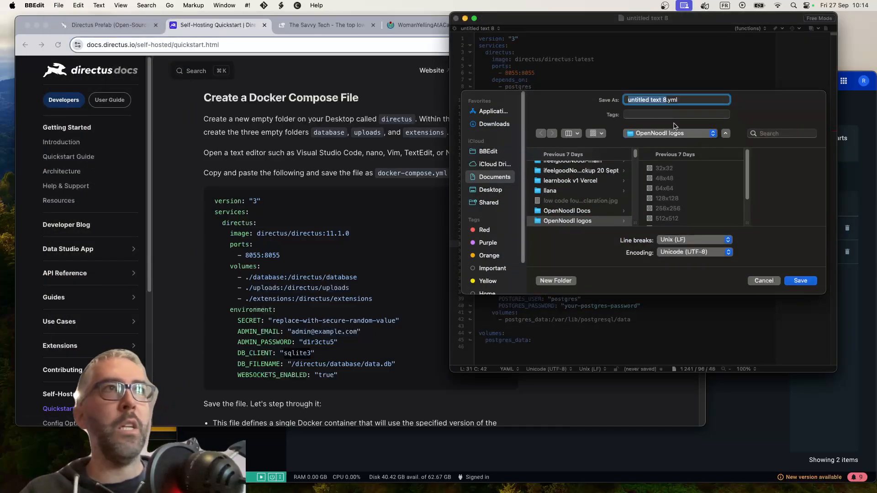
left_click(497, 178)
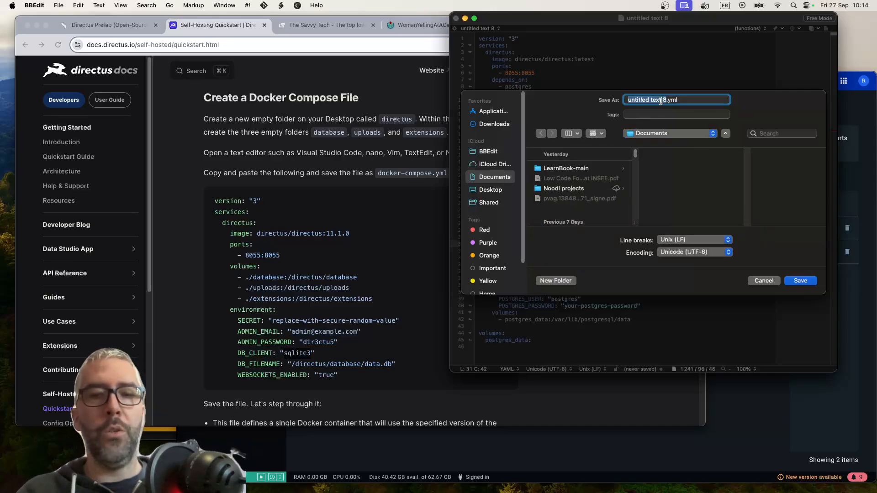
type("docker-compose")
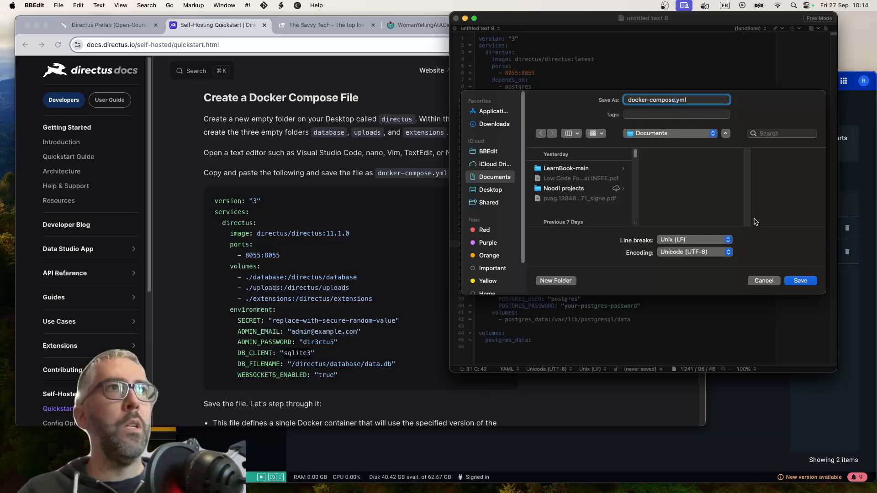
left_click(555, 281)
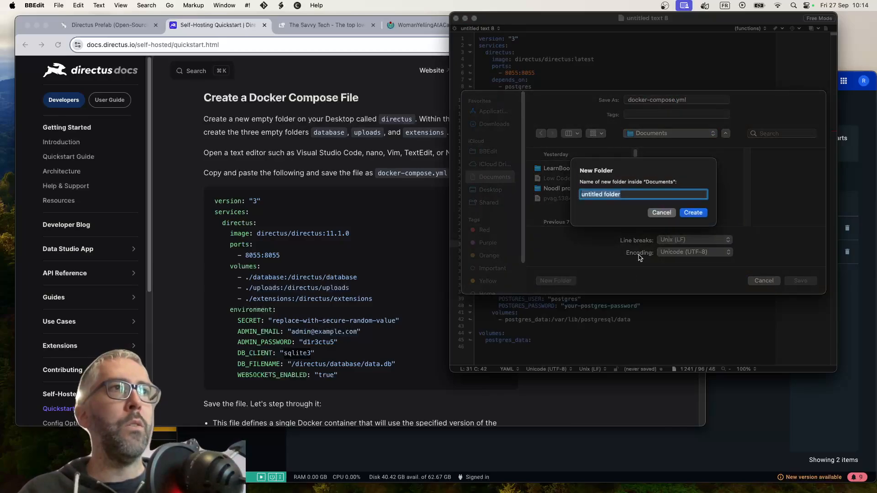
type("Directus-test")
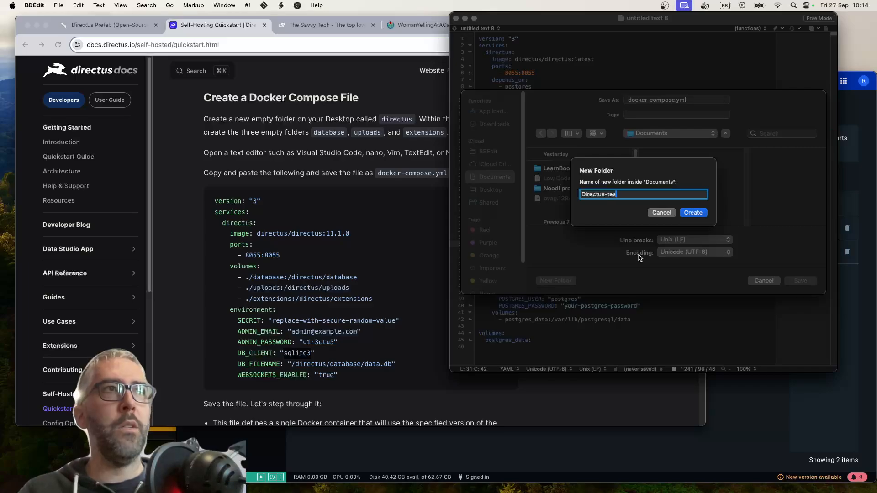
key("Return")
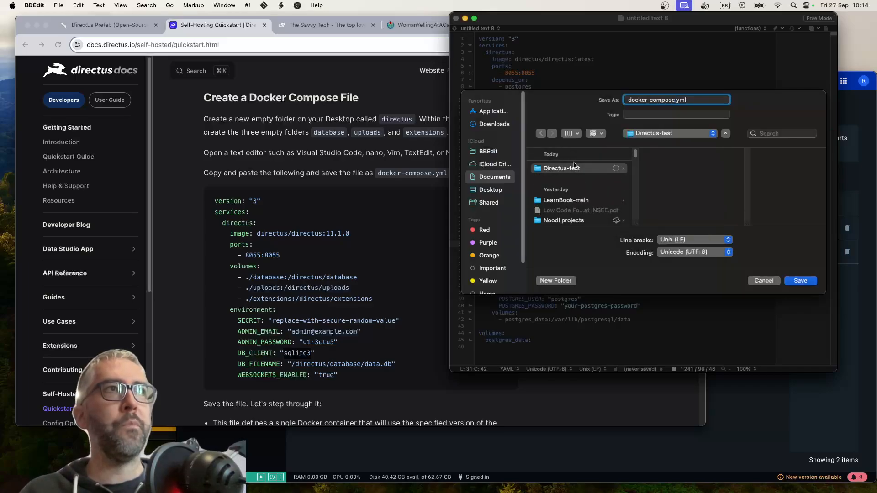
left_click(800, 280)
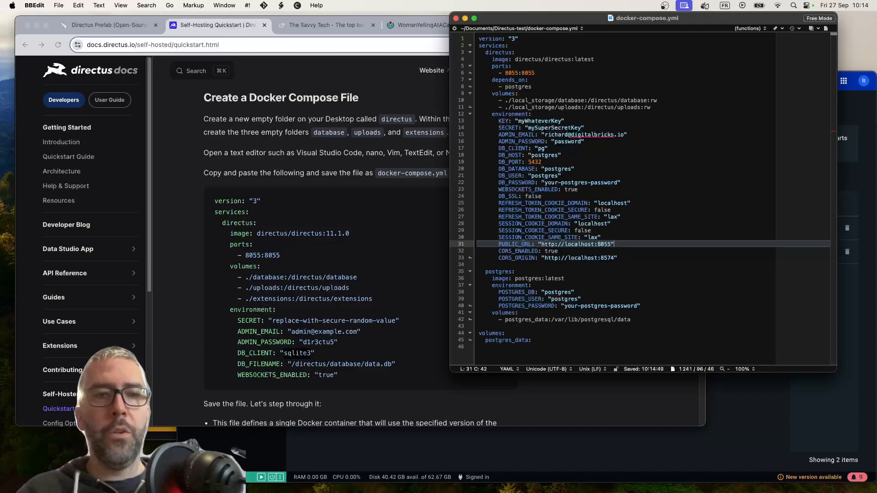
Switch to Finder and open a new Terminal at the Directus-test folder in Documents
key("super+Tab")
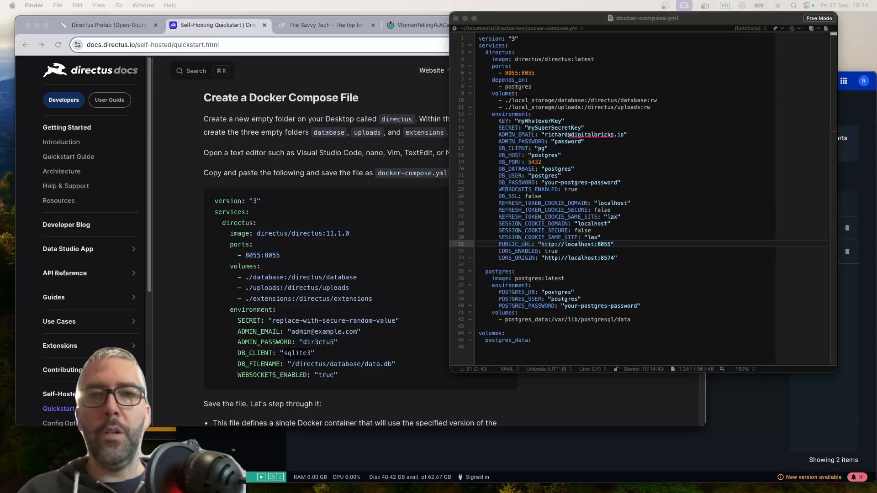
left_click_drag(876, 164, 337, 206)
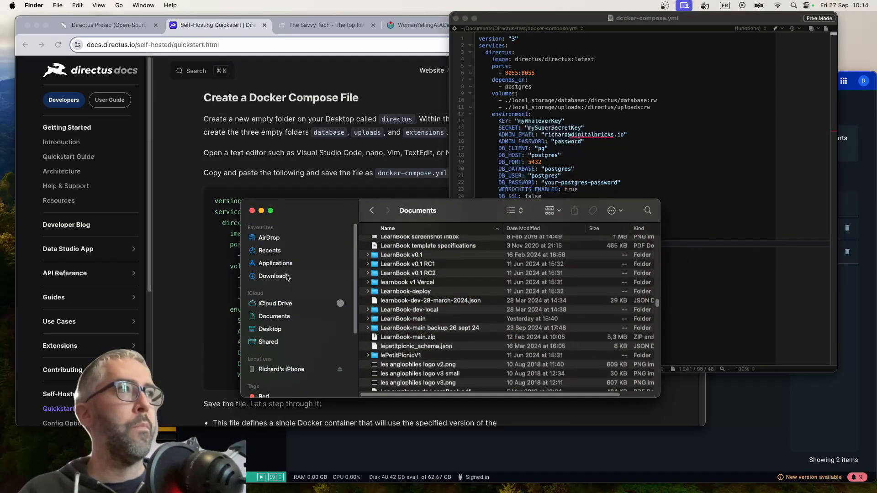
left_click(274, 316)
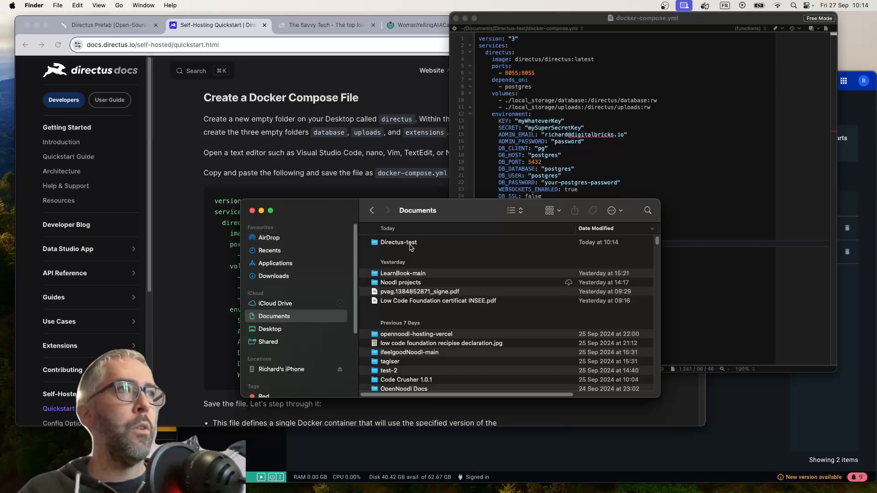
right_click(413, 242)
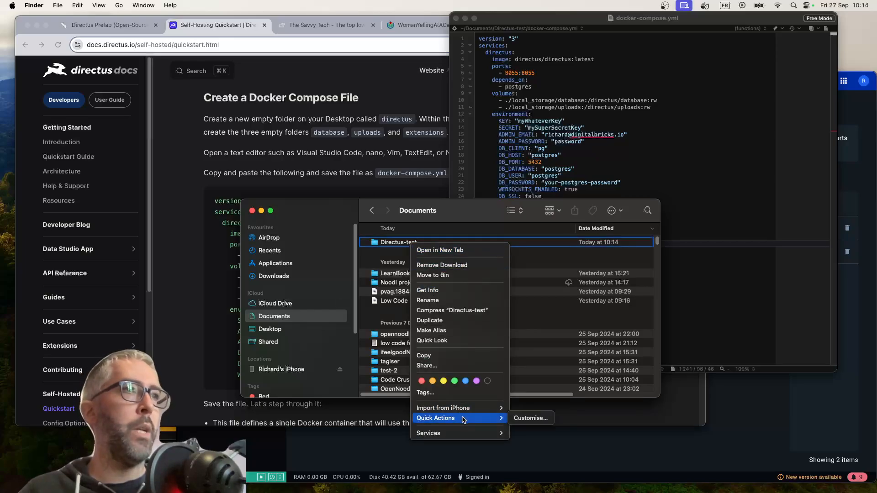
mouse_move(471, 434)
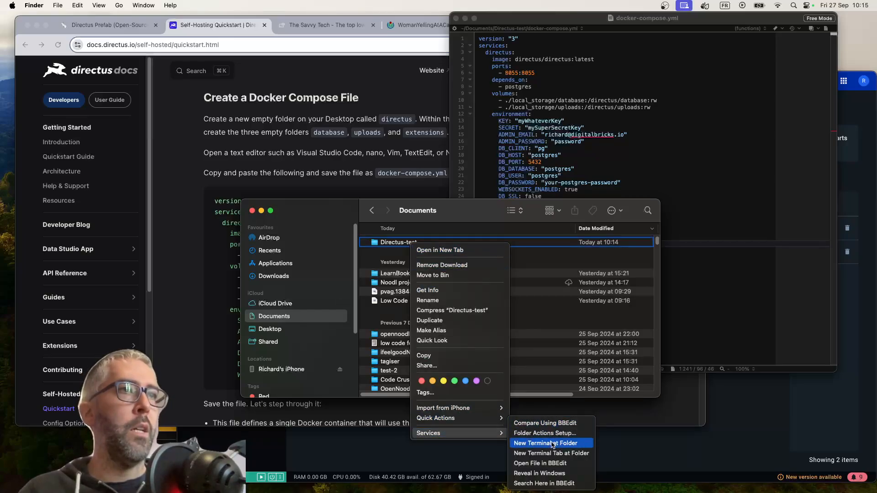
left_click(552, 444)
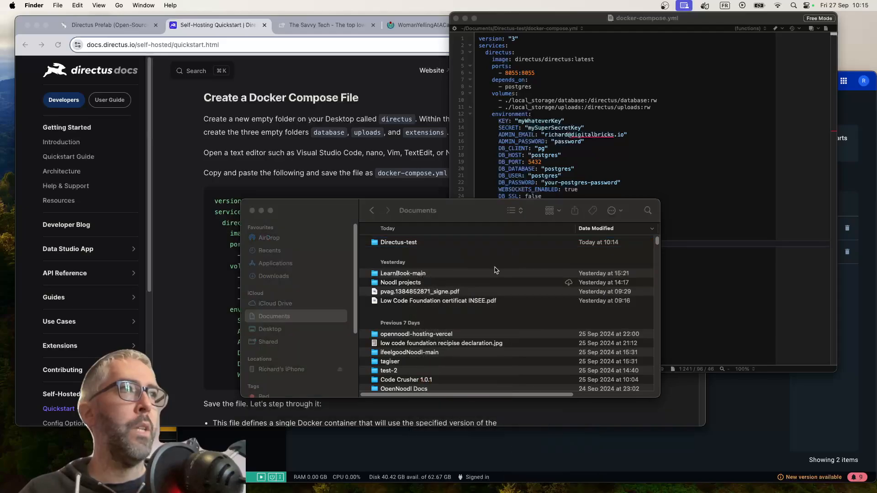
Run docker-compose up in the Directus-test folder to start the Directus and Postgres containers
type("docker")
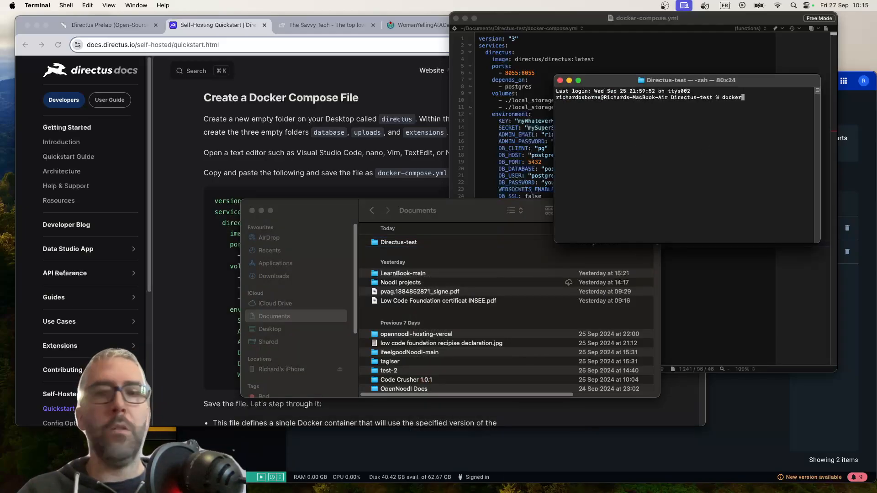
type("-compose up")
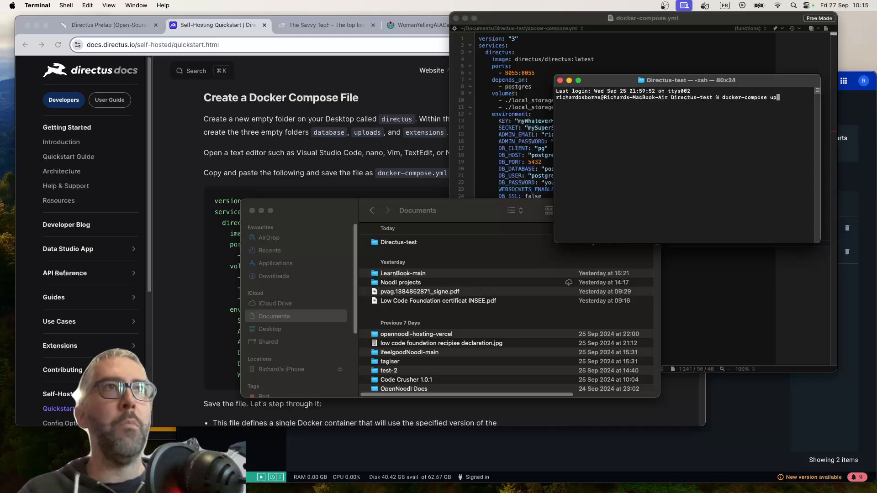
key("Return")
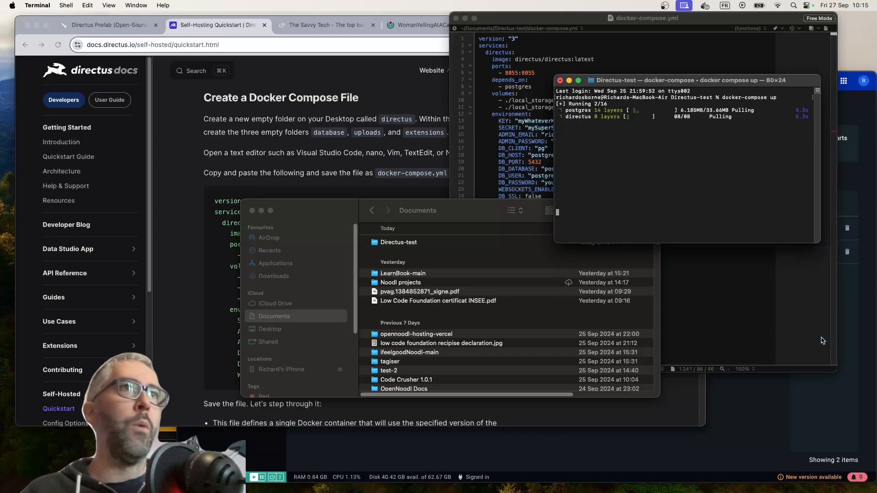
Check the container list in Docker Desktop, and look over the lessons and recent projects in OpenNoodl
left_click(860, 327)
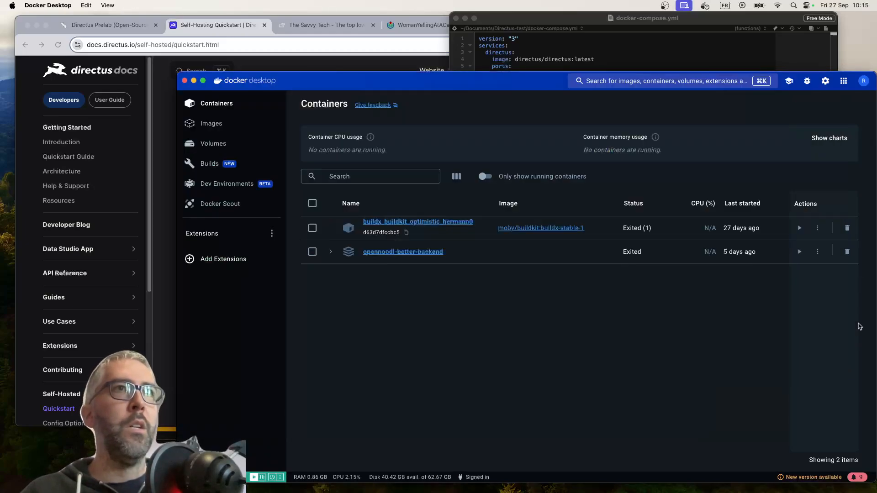
left_click(487, 55)
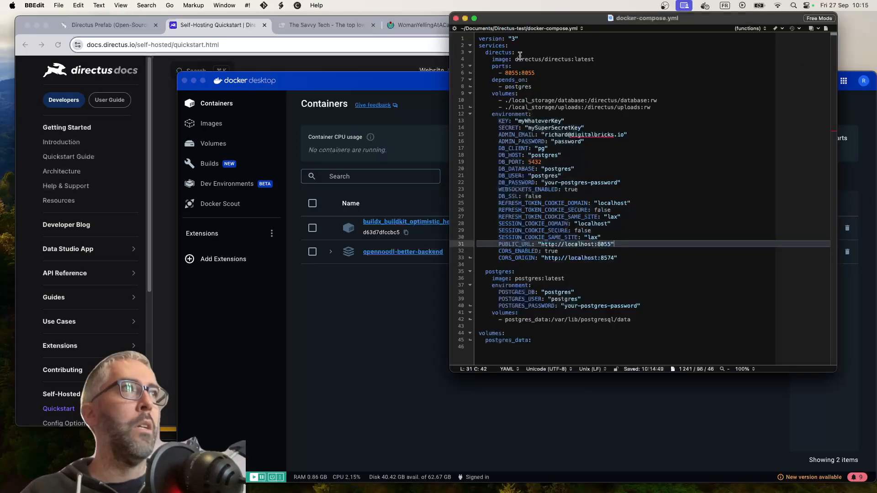
left_click(352, 61)
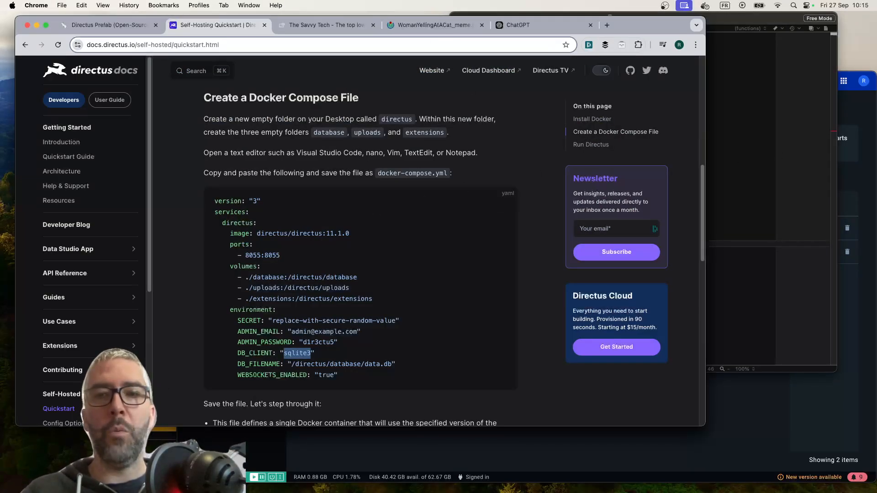
key("super+Tab")
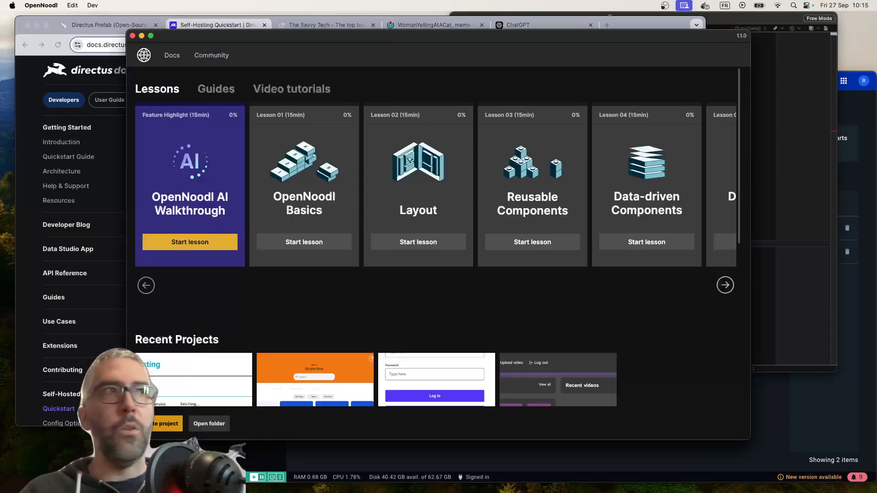
scroll(325, 300, "down", 2)
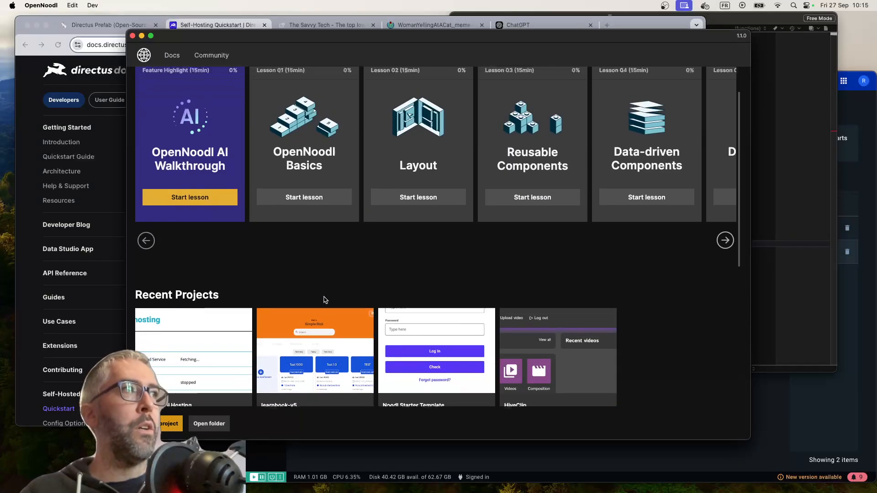
scroll(325, 300, "up", 2)
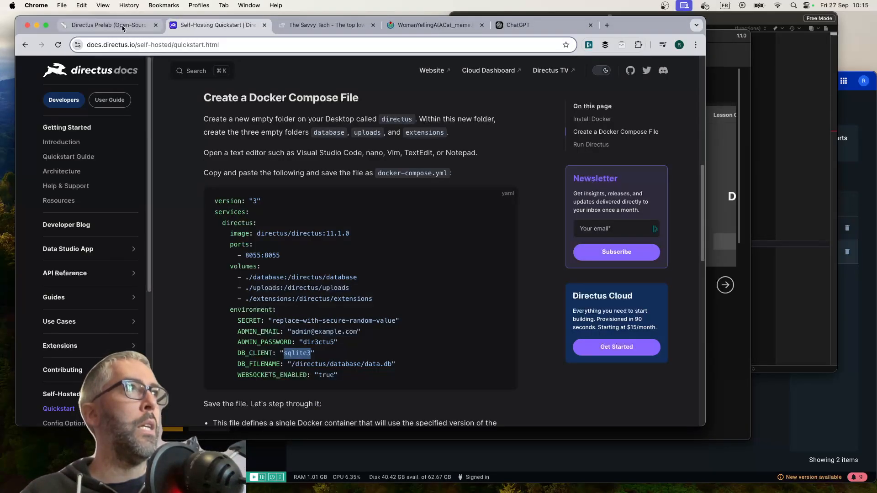
Switch to Chrome and open the Import the Prefab into Noodl page from the Directus Prefab installation docs
left_click(99, 25)
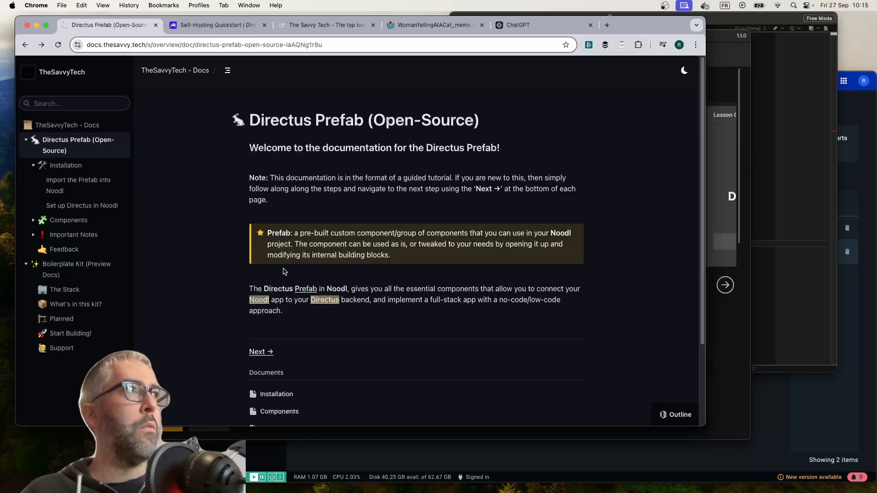
scroll(393, 289, "down", 3)
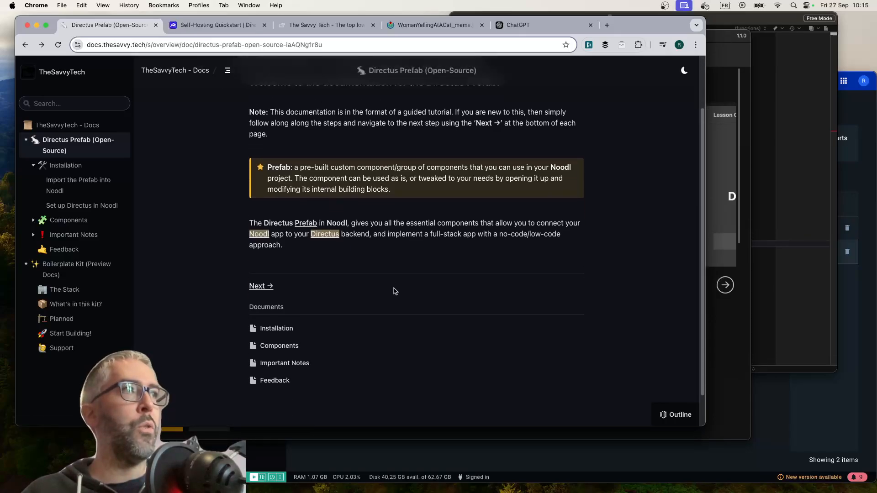
scroll(347, 319, "up", 2)
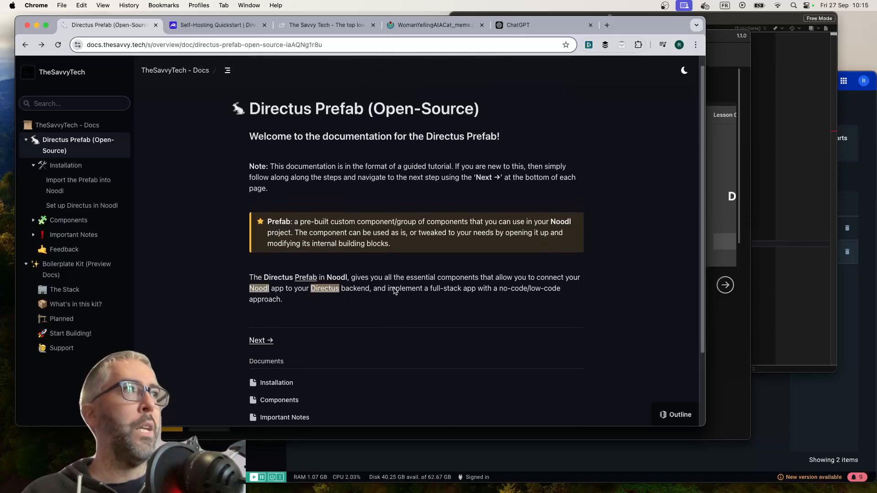
left_click(276, 383)
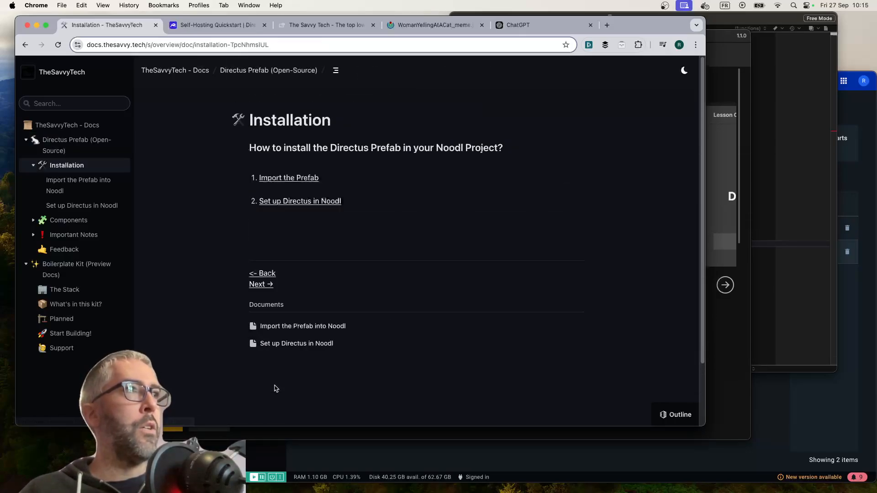
left_click(304, 179)
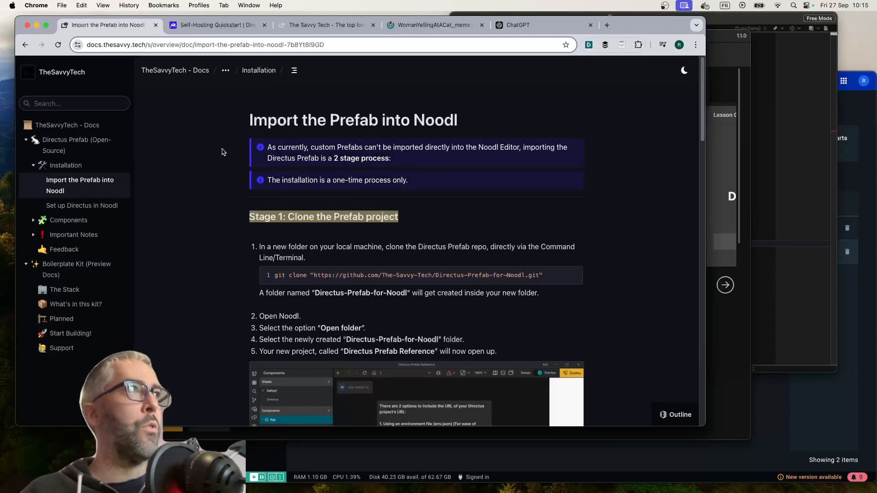
left_click(25, 44)
left_click(291, 177)
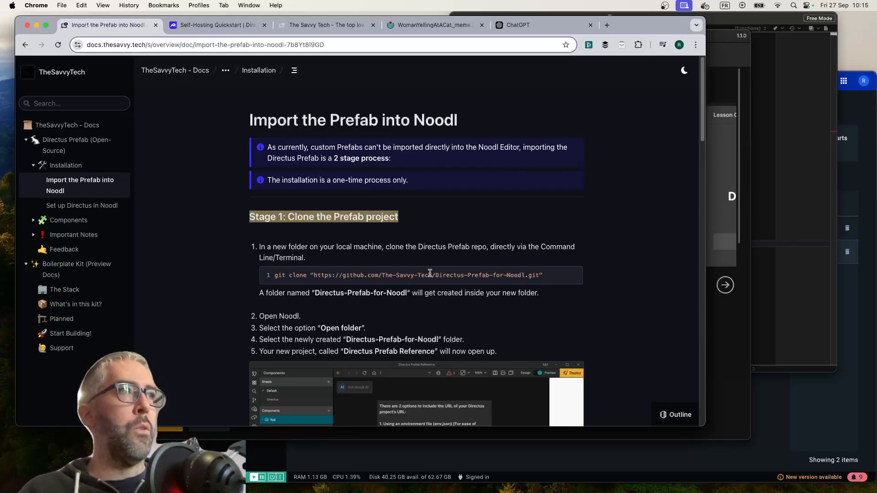
Copy the repository address from the git clone command and open the Directus-Prefab-for-Noodl GitHub page in a new browser tab
mouse_move(524, 275)
left_mouse_down()
mouse_move(321, 285)
mouse_move(326, 276)
mouse_move(314, 275)
left_mouse_up()
key("super+c")
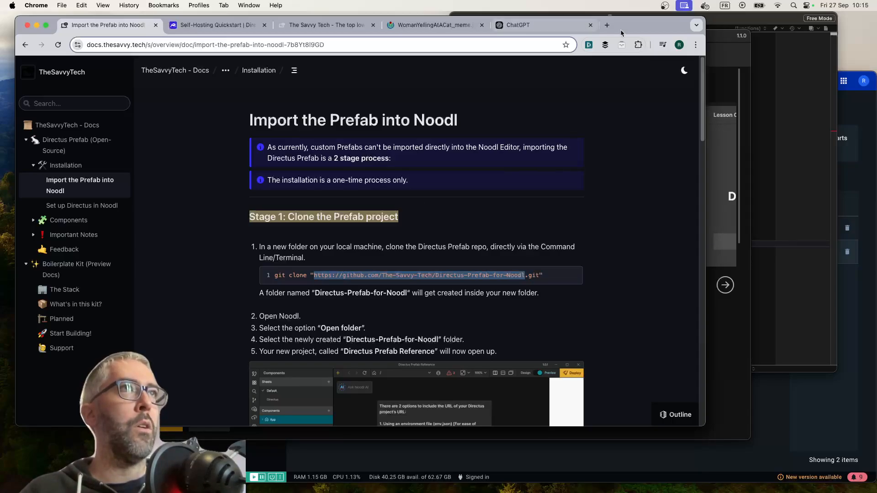
left_click(606, 26)
key("super+v")
key("Return")
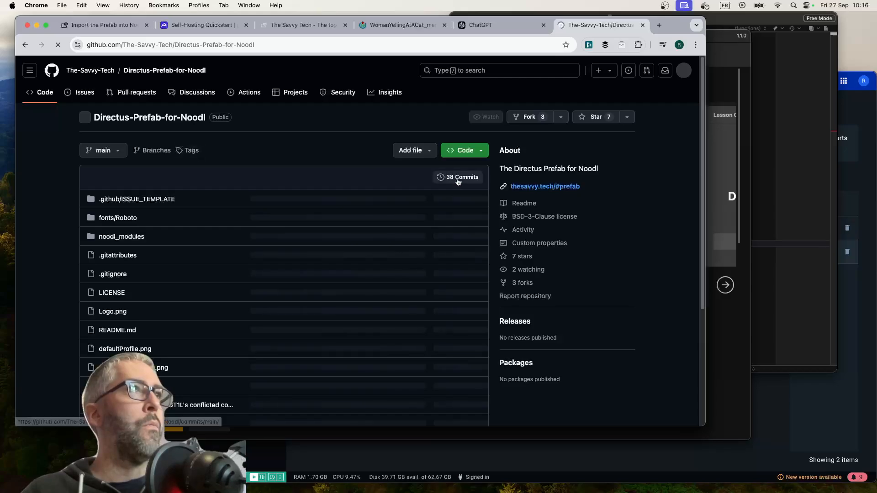
Check the Directus-Prefab-for-Noodl repository's clone and download options and its activity history, and return to the main repository page
left_click(466, 150)
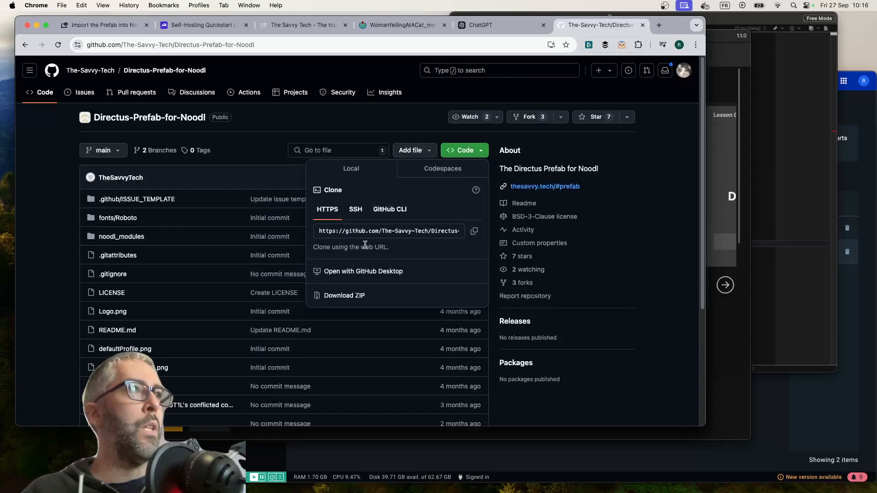
left_click(264, 144)
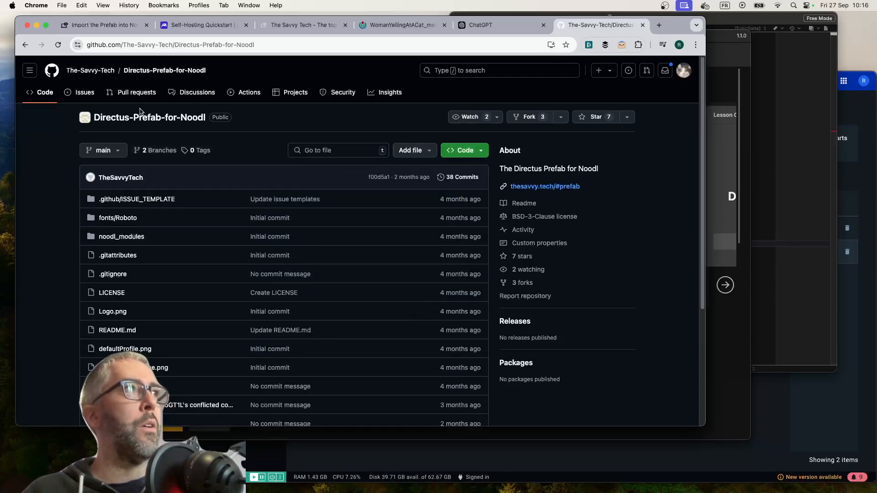
left_click(522, 231)
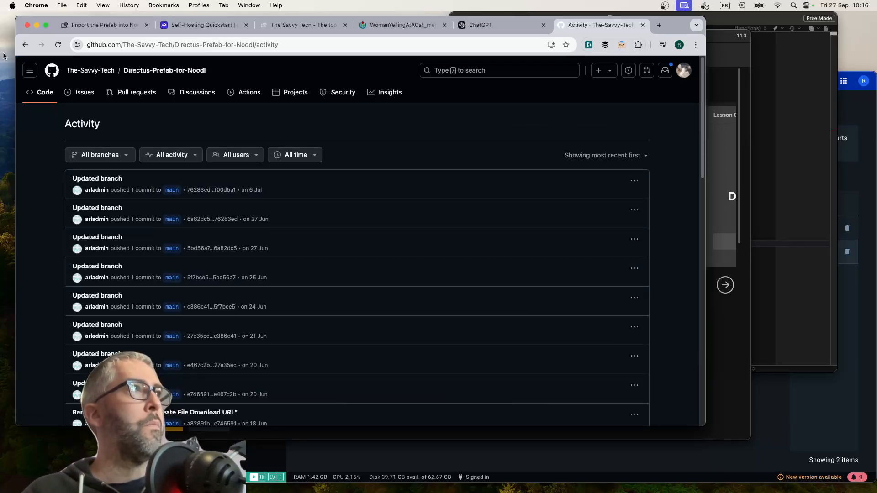
left_click(25, 44)
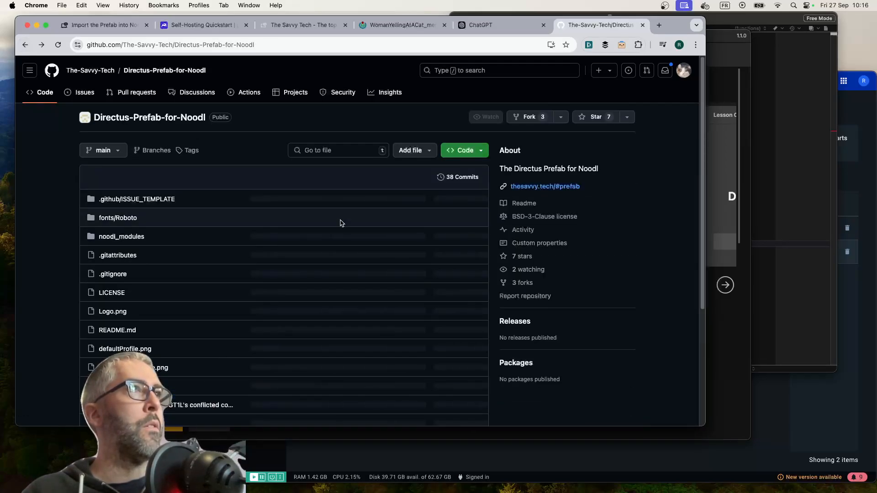
Download the Directus-Prefab-for-Noodl repository as a ZIP archive and unpack it in the Downloads folder
left_click(474, 151)
left_click(356, 296)
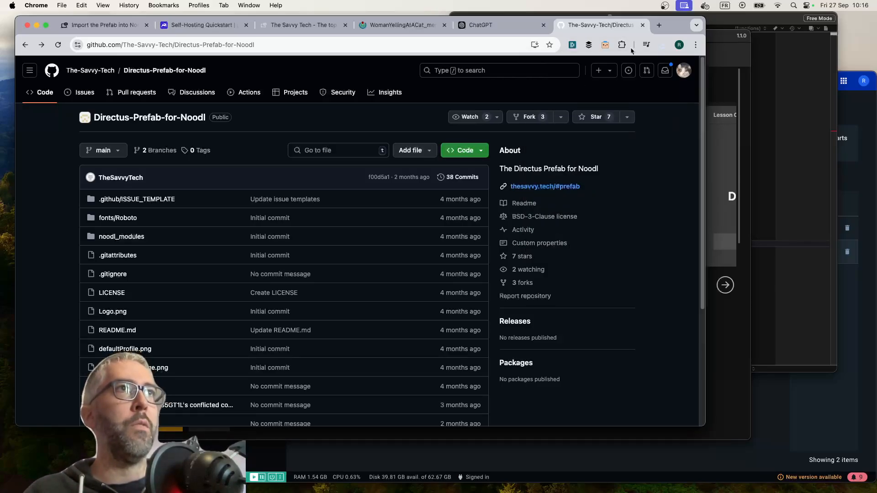
left_click(660, 46)
left_click(579, 91)
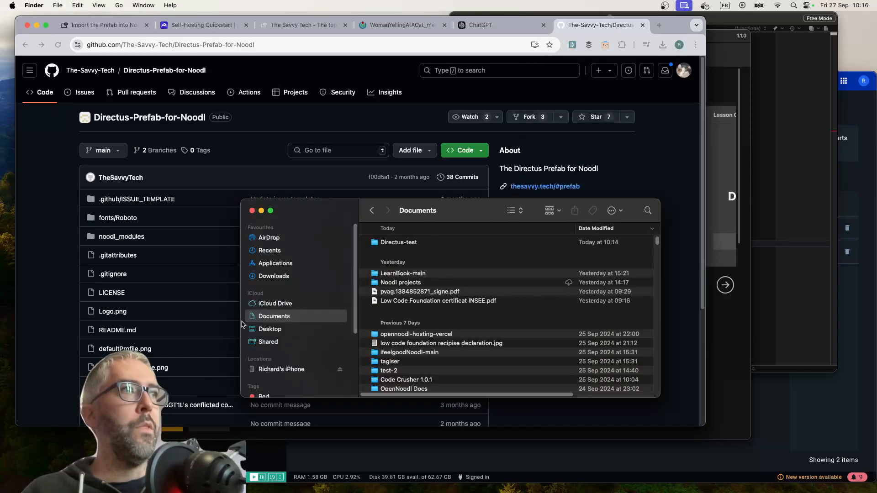
Move the unpacked Directus-Prefab-for-Noodl-main 2 folder from Downloads to Documents and place it inside the Directus-test folder
left_click(274, 276)
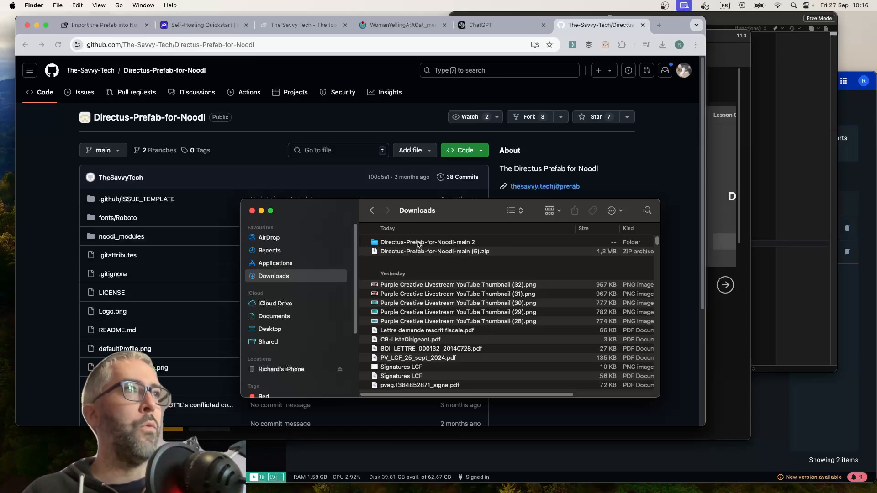
left_click_drag(419, 245, 274, 316)
left_click(274, 316)
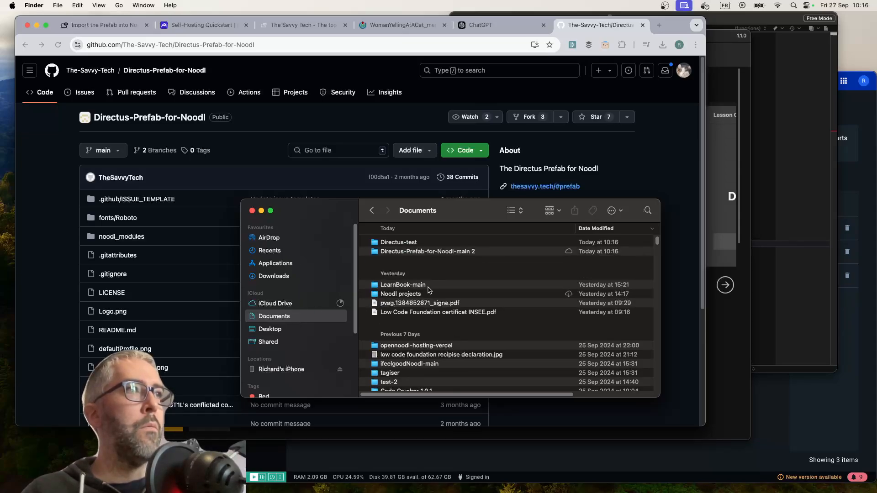
left_click_drag(420, 242, 421, 250)
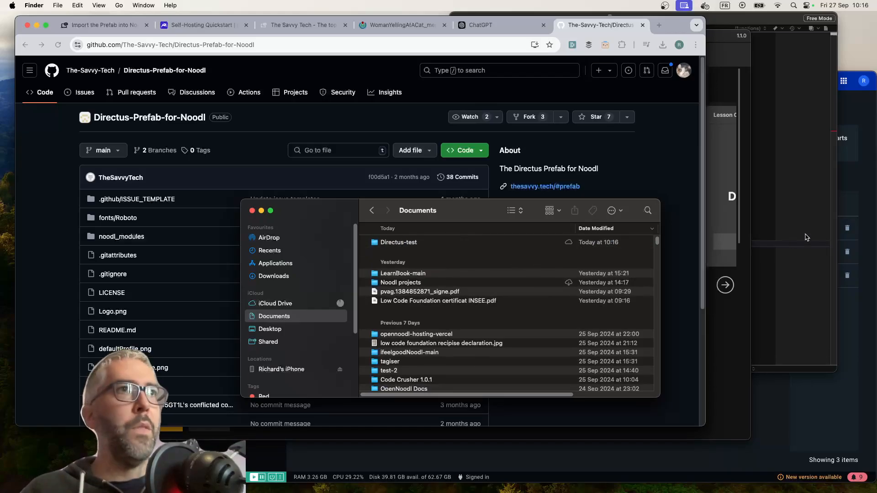
Switch to OpenNoodl and open the Directus-Prefab-for-Noodl-main 2 folder from Documents/Directus-test as a project
left_click(721, 358)
scroll(363, 302, "down", 5)
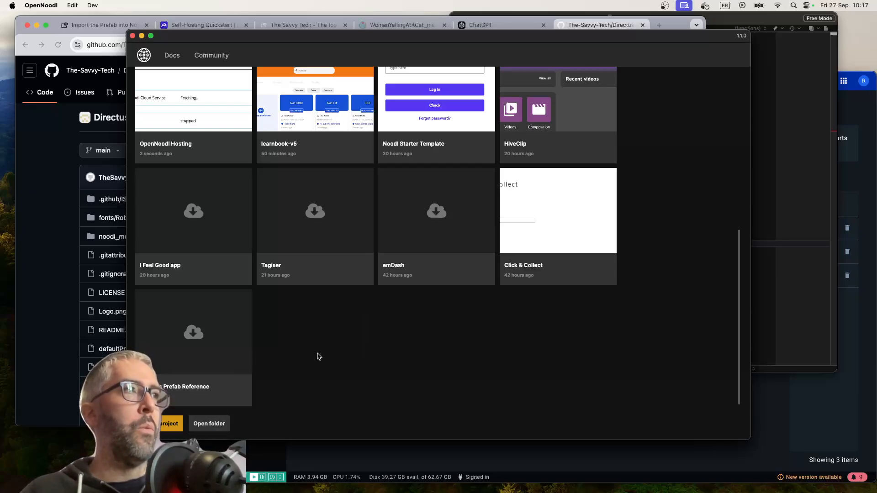
scroll(317, 357, "up", 8)
scroll(318, 357, "down", 10)
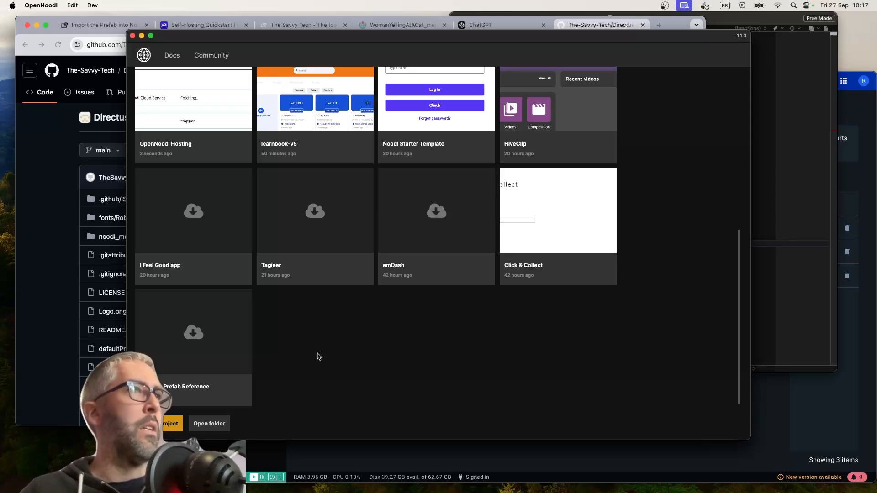
left_click(208, 424)
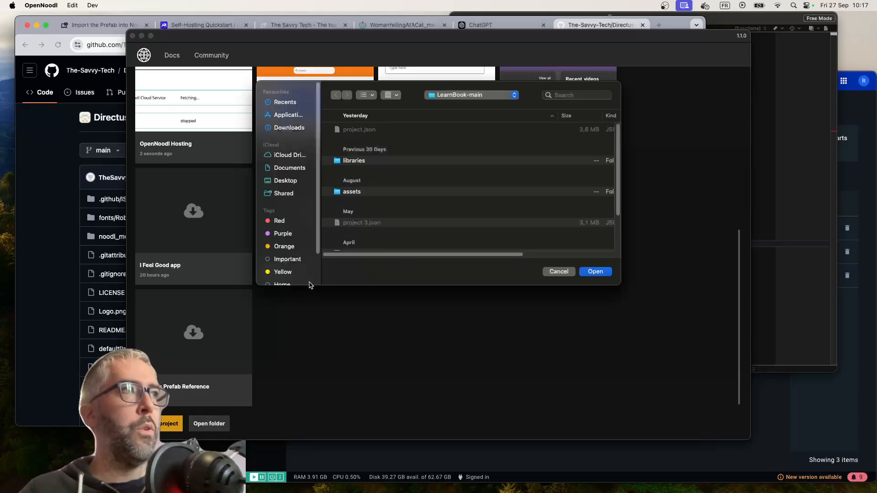
left_click(290, 167)
double_click(378, 129)
left_click(388, 130)
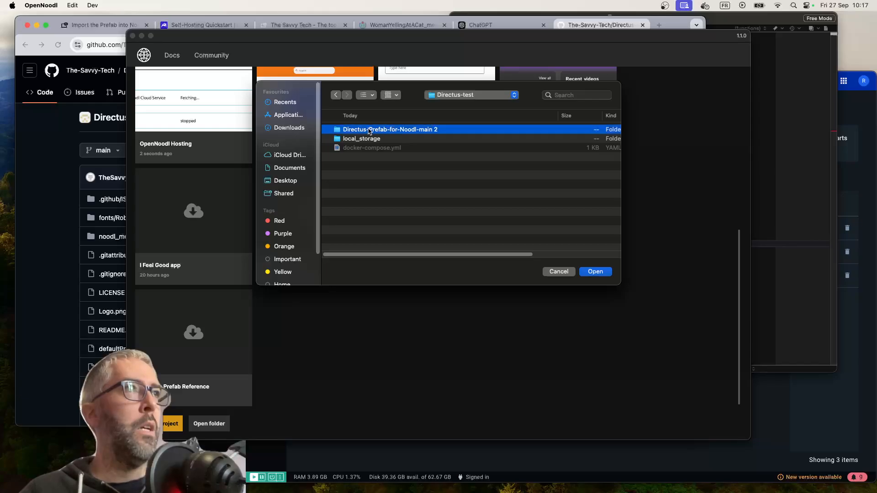
left_click(602, 272)
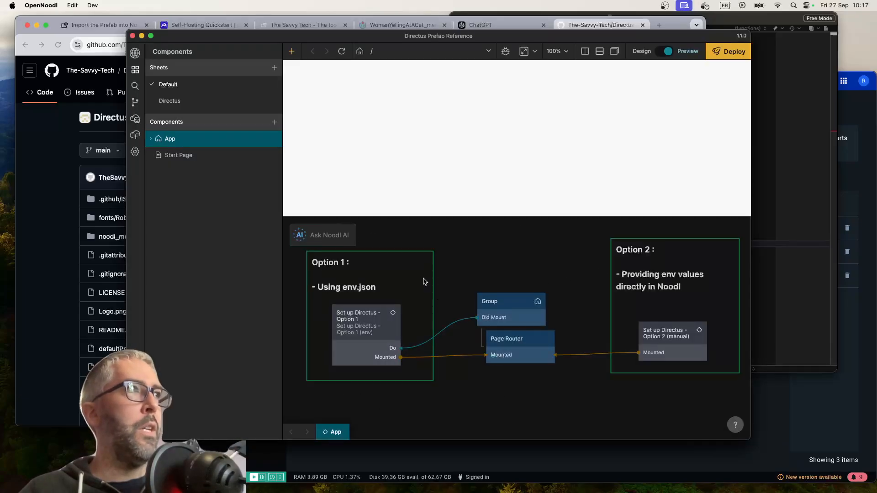
Exit the Directus Prefab Reference project and check its entry among the recent projects
left_click(134, 54)
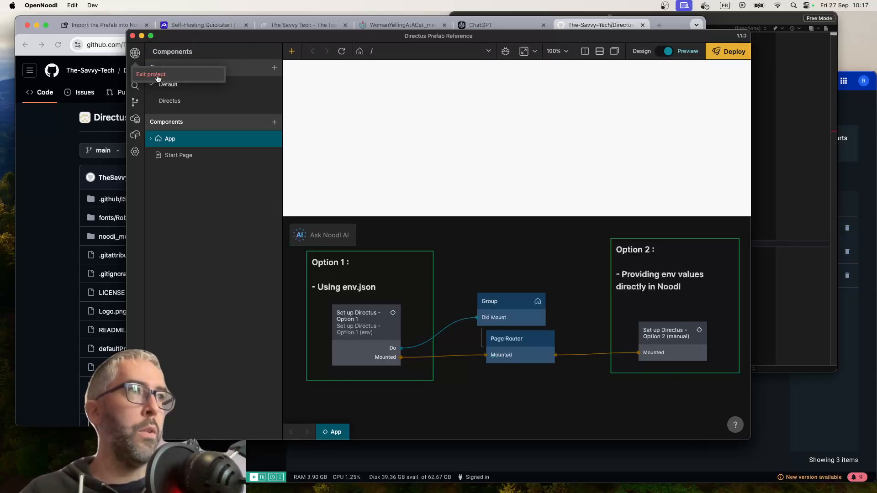
left_click(157, 79)
scroll(367, 304, "down", 10)
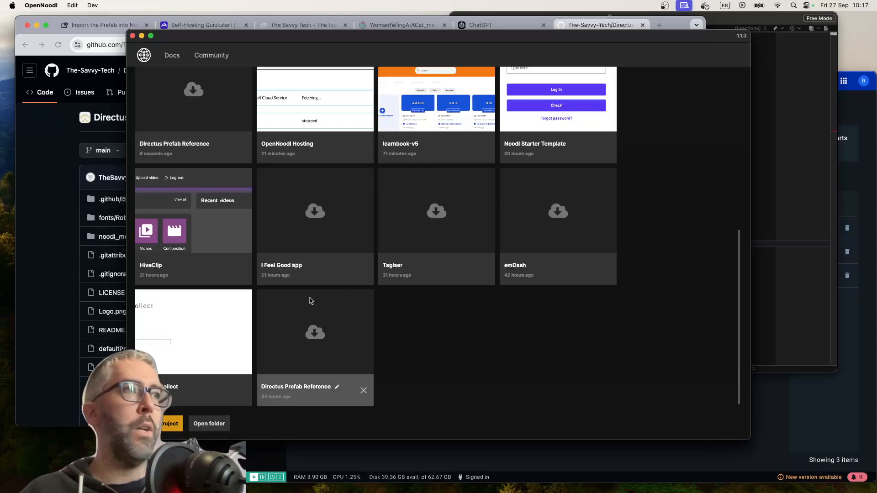
scroll(279, 265, "up", 3)
scroll(279, 264, "down", 3)
scroll(279, 264, "up", 3)
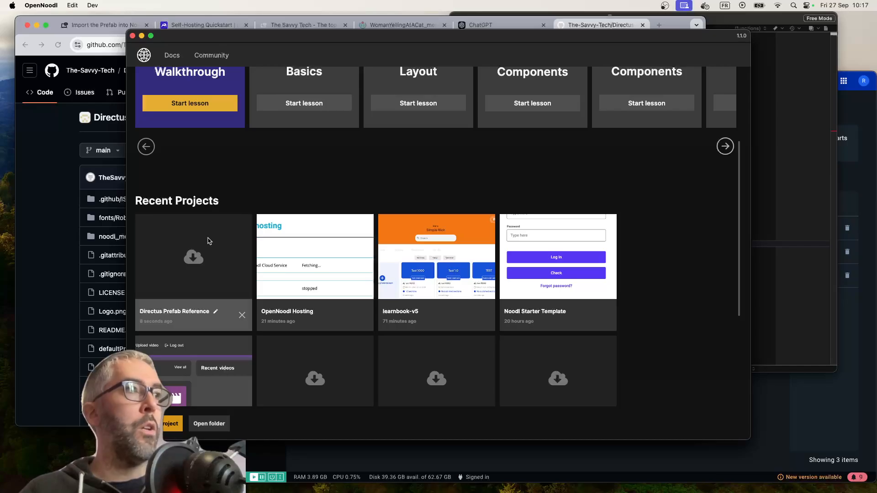
Create a new project named "Cat meme project" from the Hello World template in the Directus-test folder
left_click(171, 424)
left_click(231, 194)
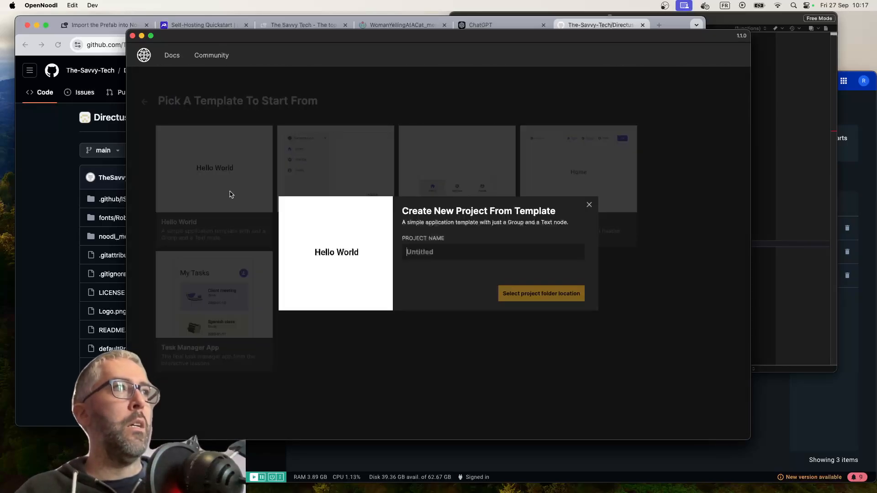
left_click(479, 253)
type("Cat meme project")
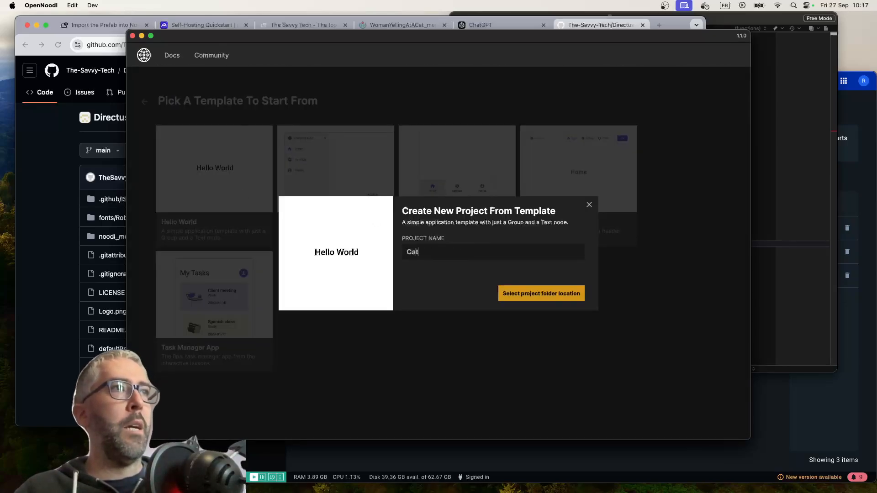
left_click(543, 300)
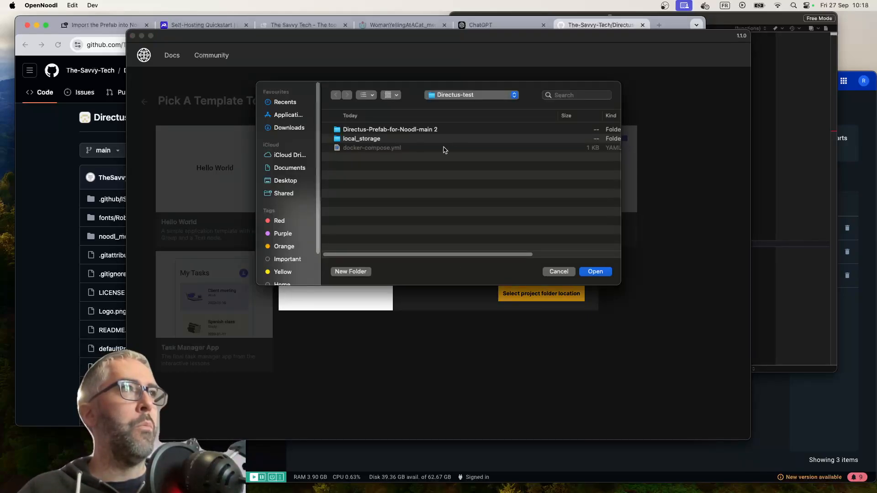
left_click(600, 273)
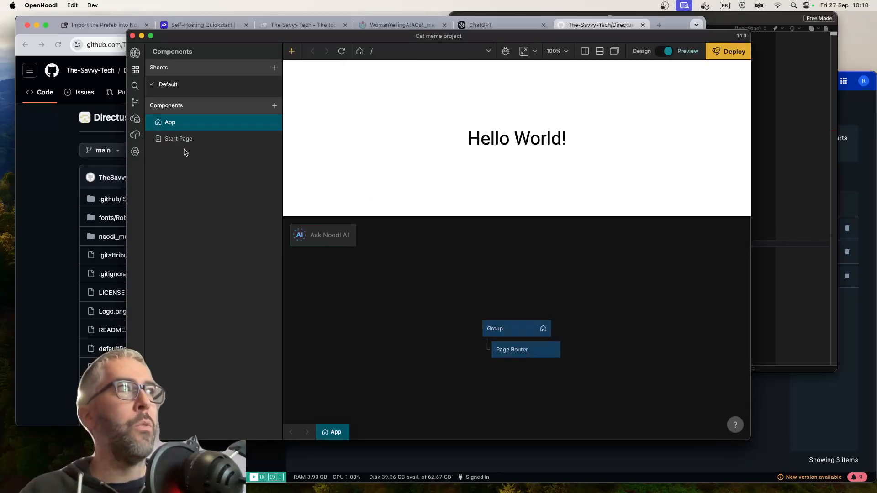
Import the Directus components from the Directus Prefab Reference project, keeping the preselected items
right_click(405, 301)
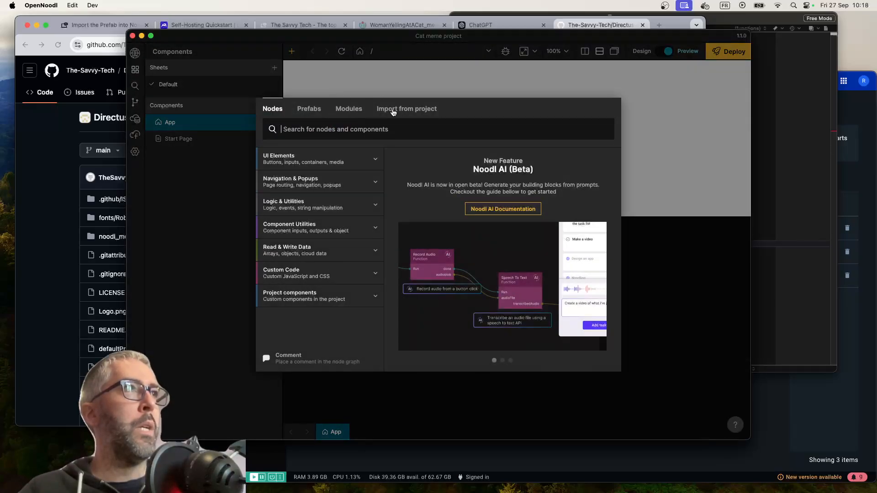
left_click(416, 109)
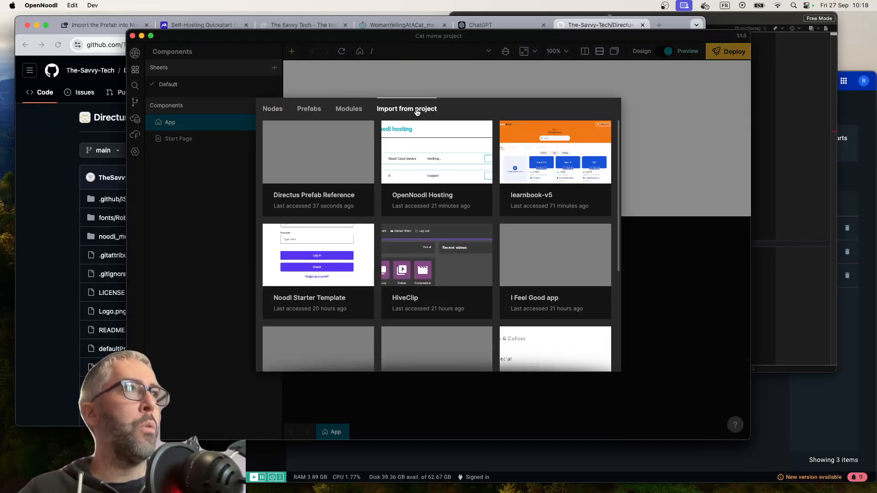
mouse_move(311, 150)
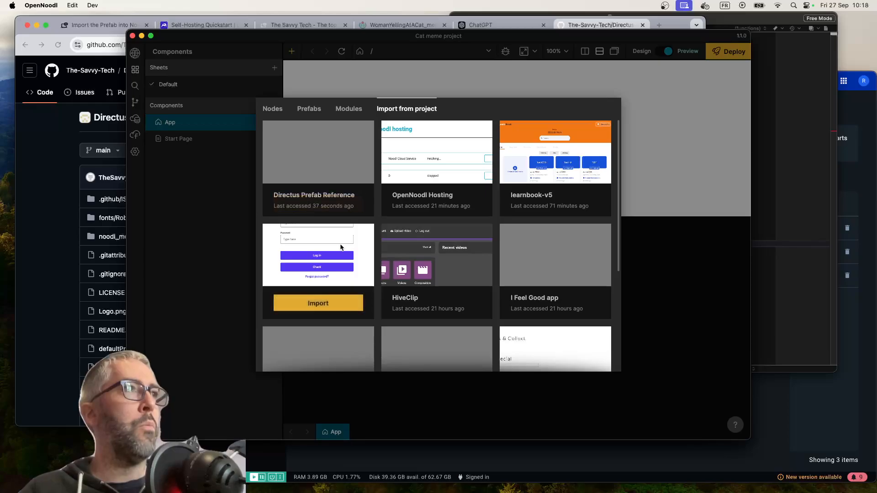
left_click(315, 201)
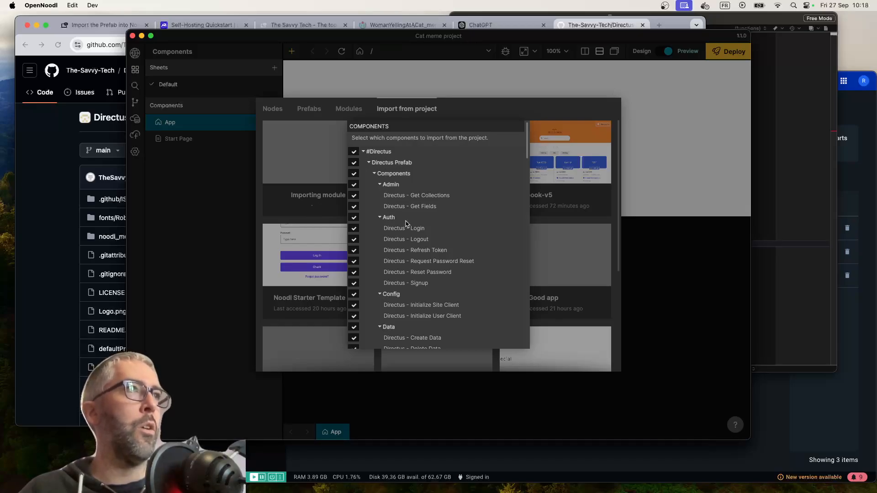
scroll(406, 224, "down", 4)
scroll(406, 223, "up", 4)
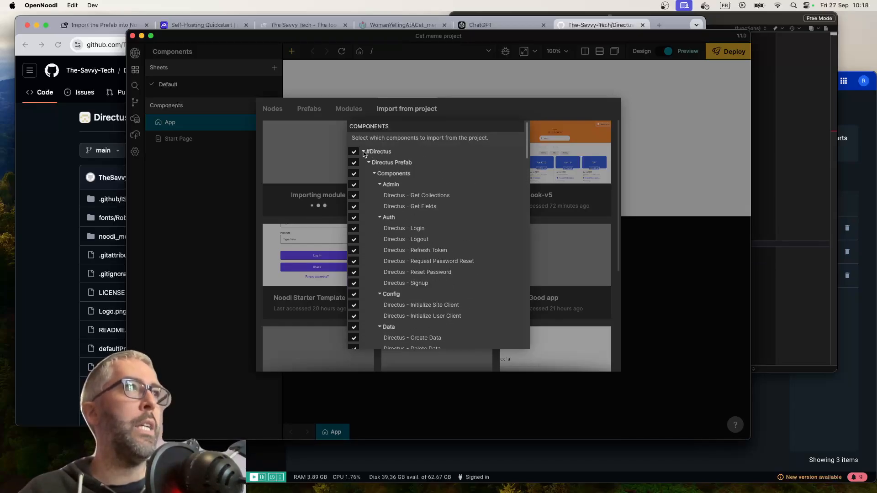
scroll(431, 321, "down", 20)
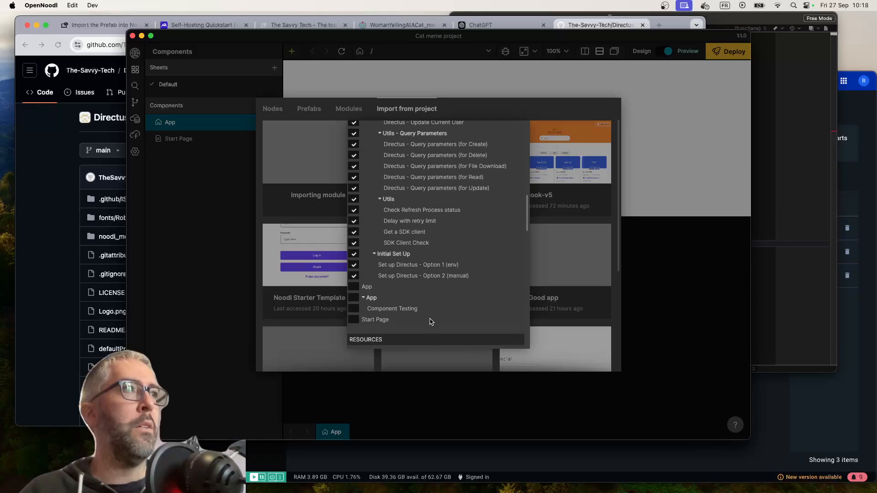
scroll(430, 321, "down", 15)
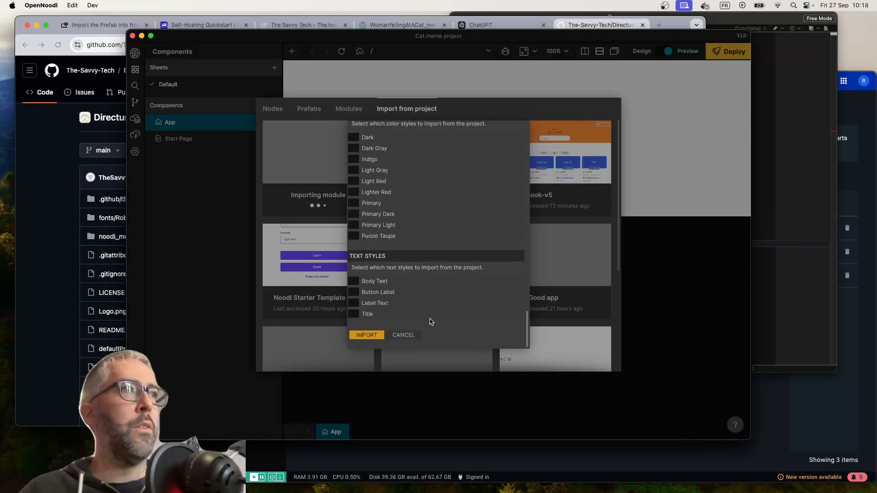
left_click(367, 335)
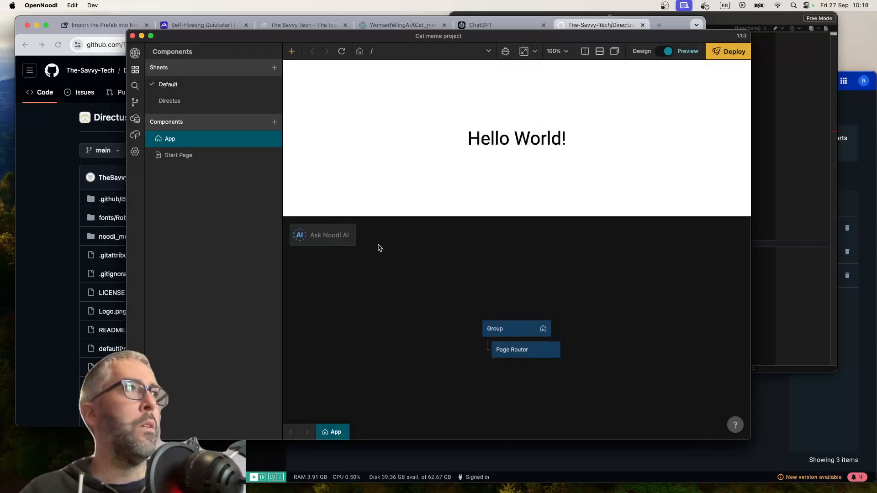
Expand the Components and Initial Set Up folders of the imported Directus sheet and compare it with the Default sheet
left_click(173, 101)
left_click(150, 139)
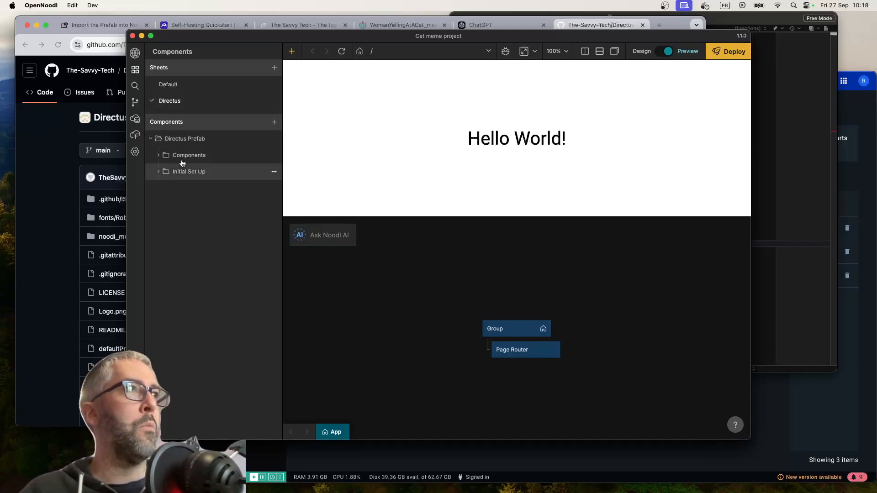
left_click(157, 156)
left_click(159, 337)
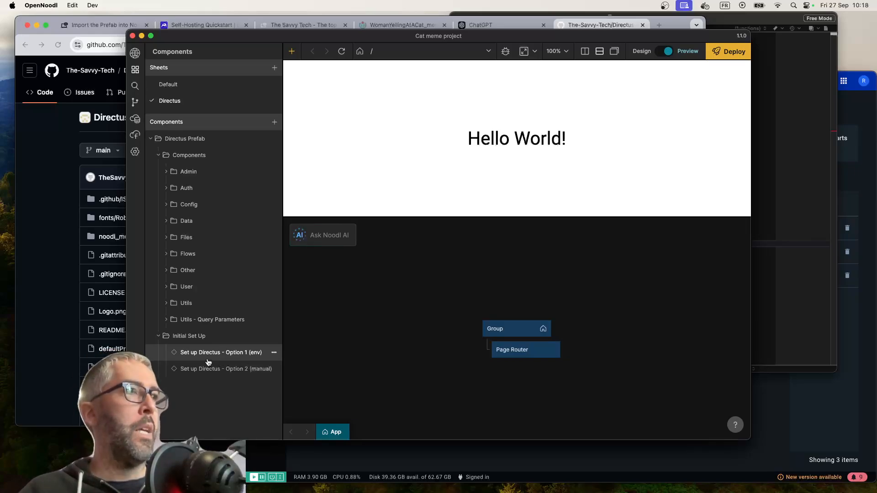
left_click(173, 87)
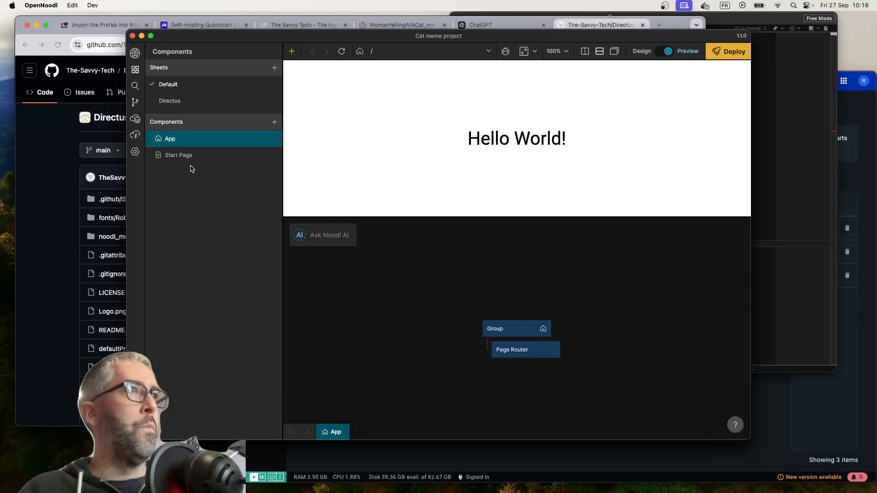
left_click(186, 97)
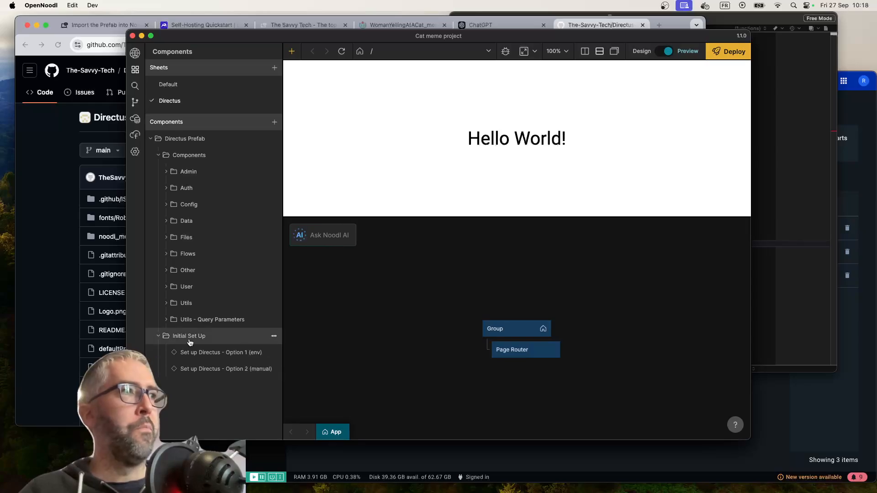
Open the Set up Directus - Option 1 (env) component and look through the Config and Auth components
left_click(210, 359)
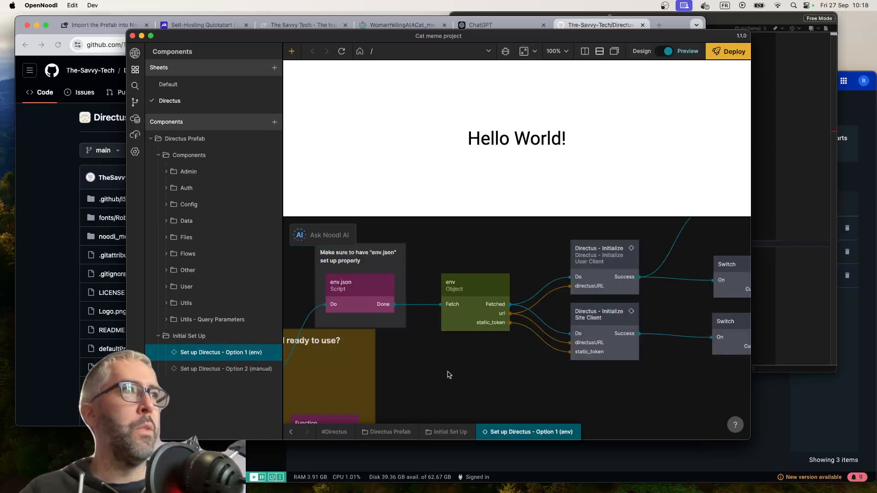
left_click(165, 205)
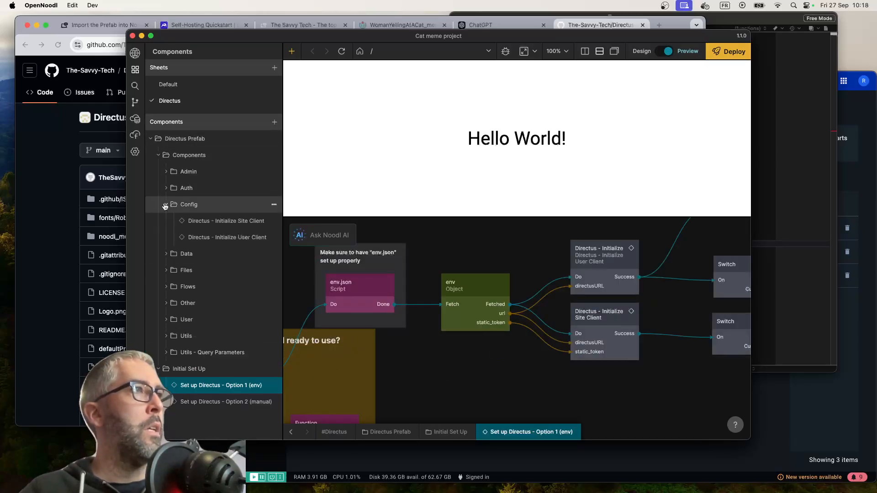
left_click(167, 188)
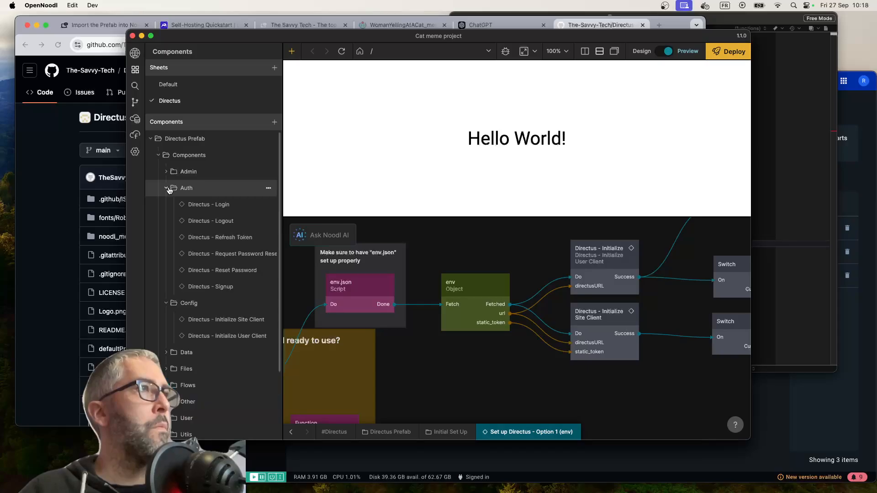
scroll(185, 237, "down", 5)
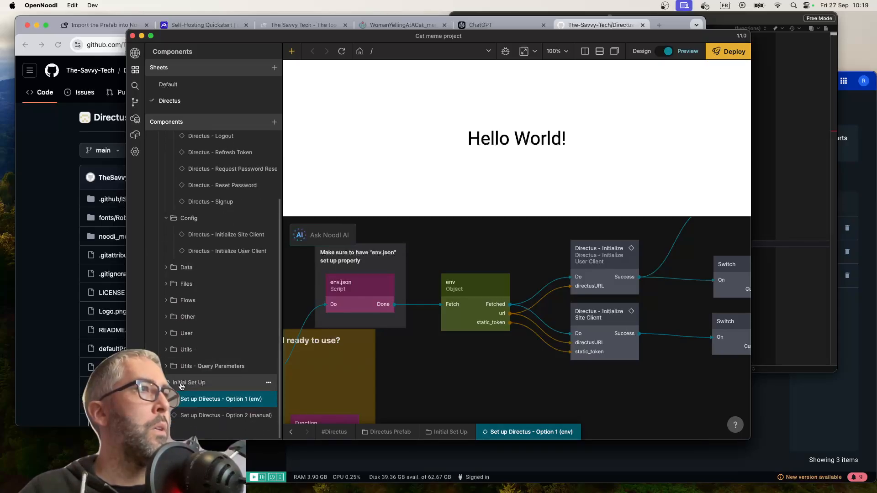
scroll(170, 386, "up", 2)
scroll(174, 399, "down", 2)
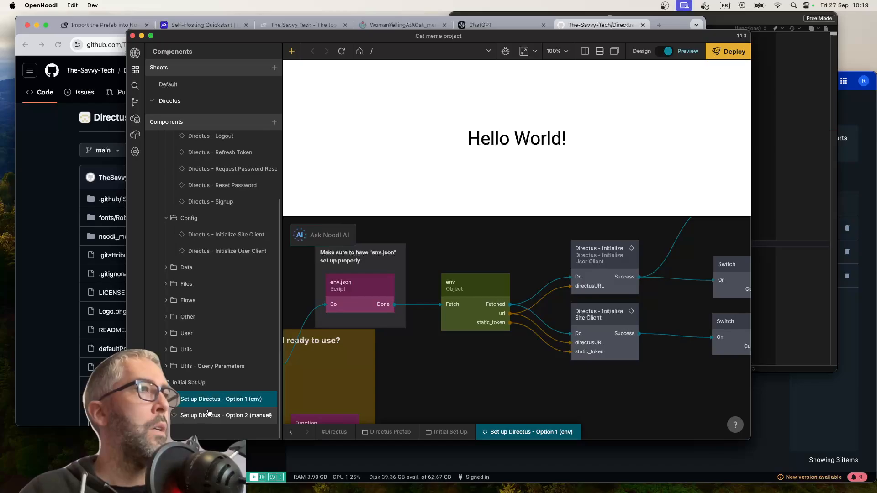
Switch to the Directus Prefab Reference project and examine how its App component wires up the two Directus set-up options
left_click(135, 53)
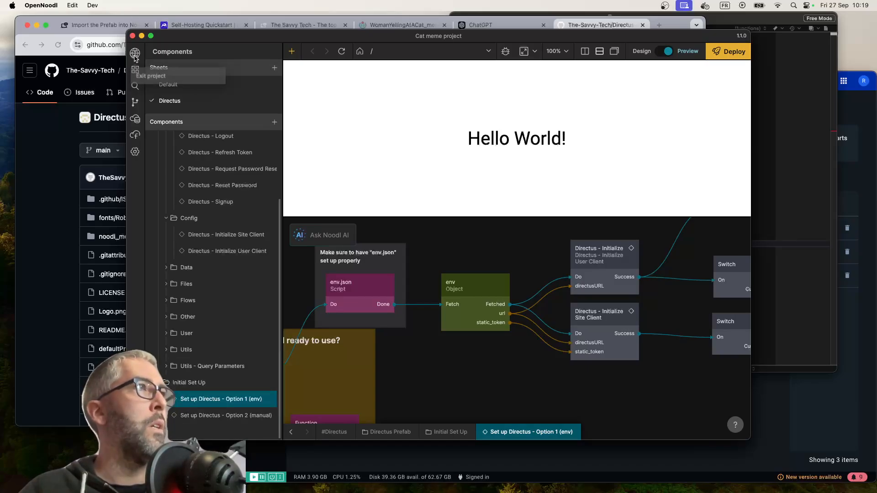
left_click(150, 74)
scroll(205, 146, "down", 5)
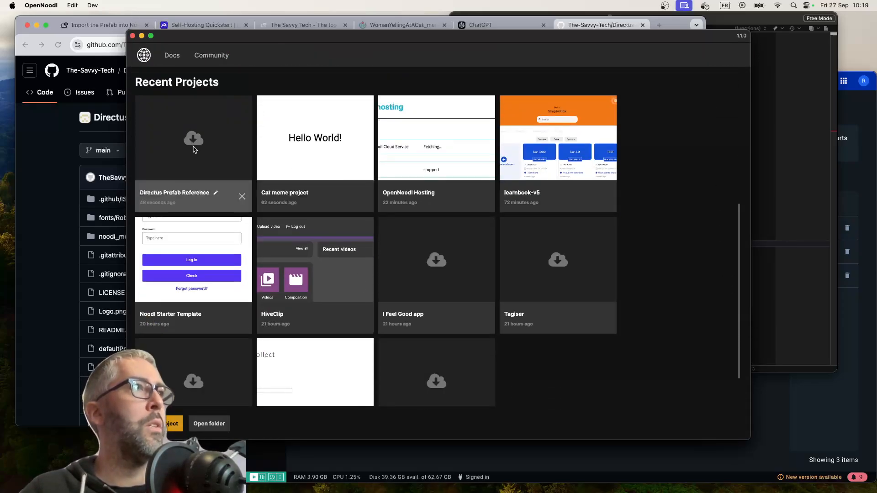
left_click(219, 149)
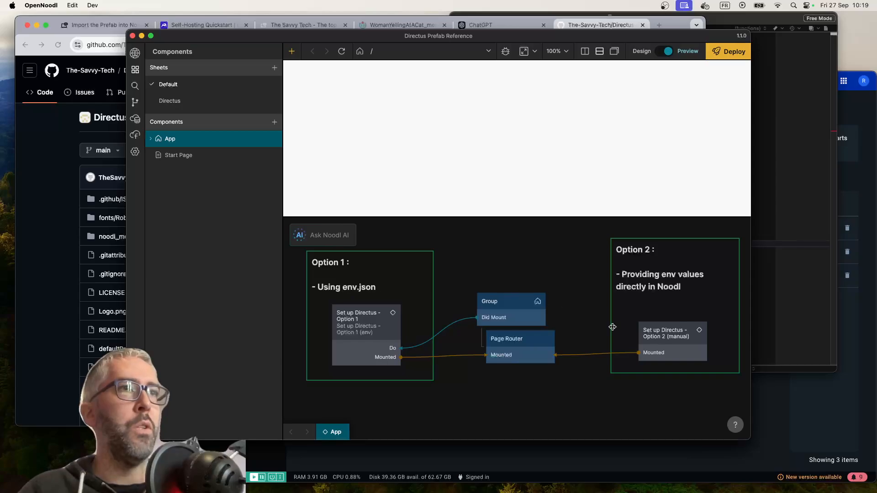
Reopen the Cat meme project and open the App component on the Default sheet
left_click(135, 52)
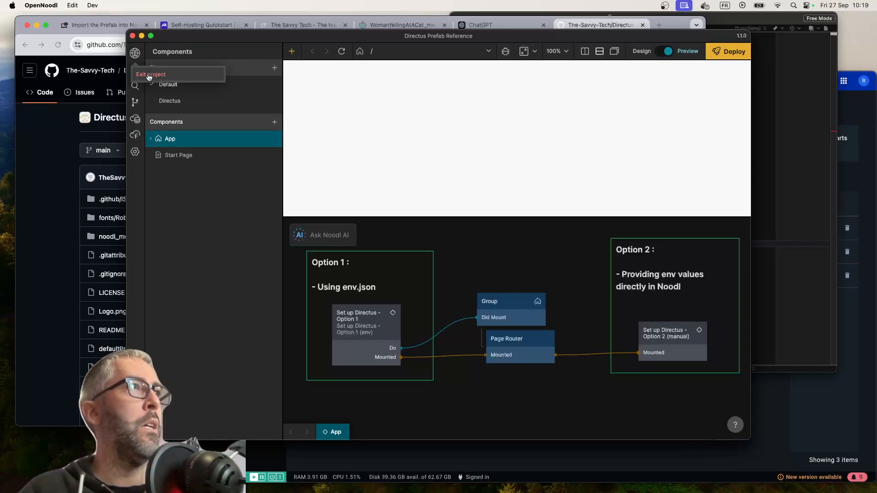
scroll(254, 284, "down", 3)
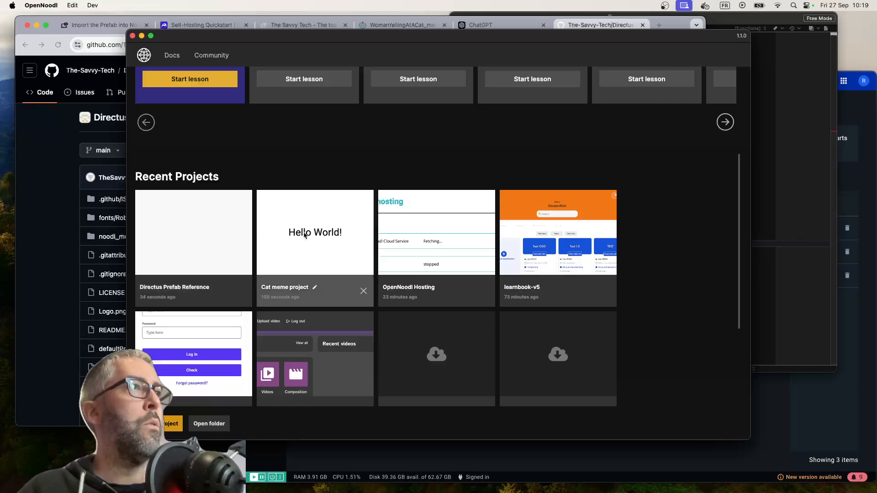
left_click(315, 247)
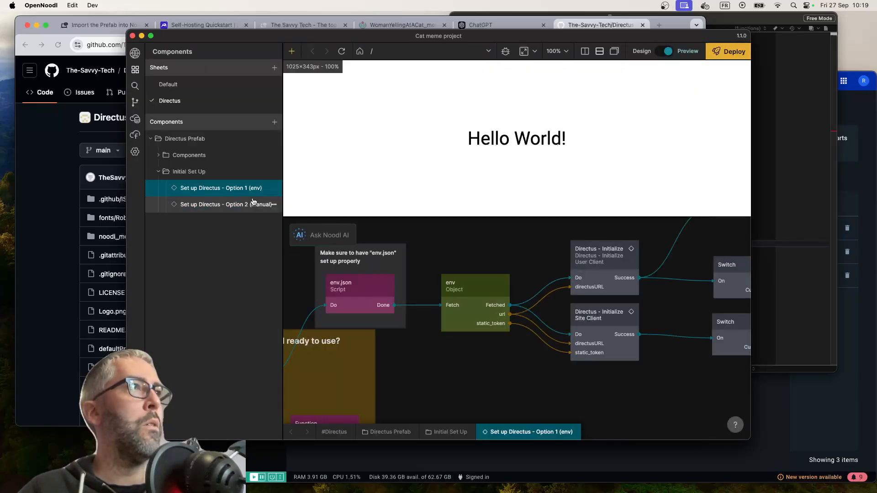
left_click(161, 86)
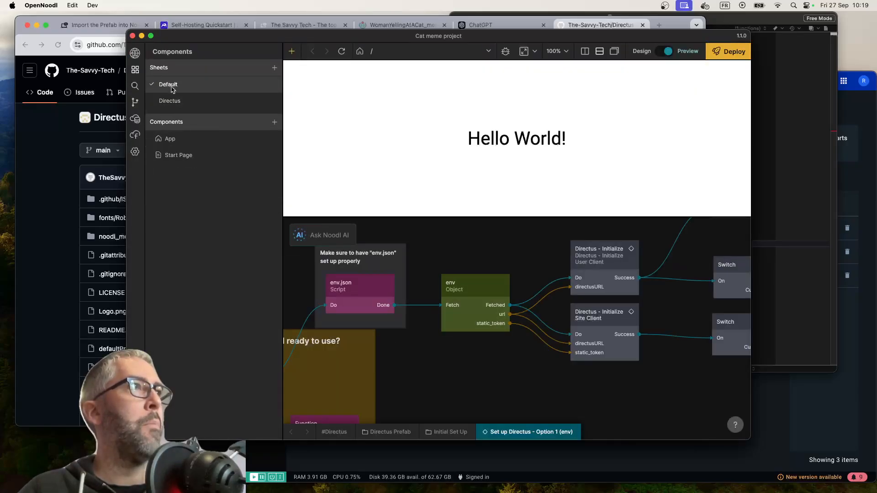
left_click(205, 139)
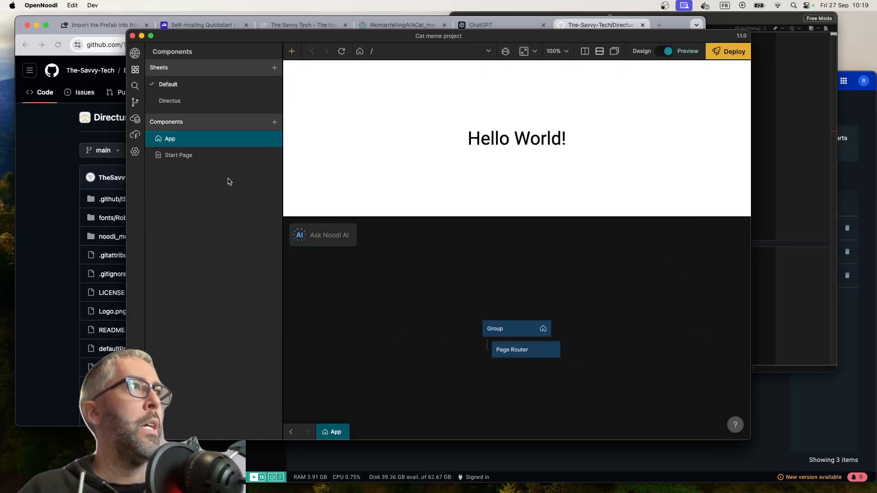
Add the Set up Directus - Option 1 (env) component to App and connect the Group's Did Mount output to its Do input
left_click(190, 101)
left_click(182, 168)
left_click_drag(191, 188, 383, 341)
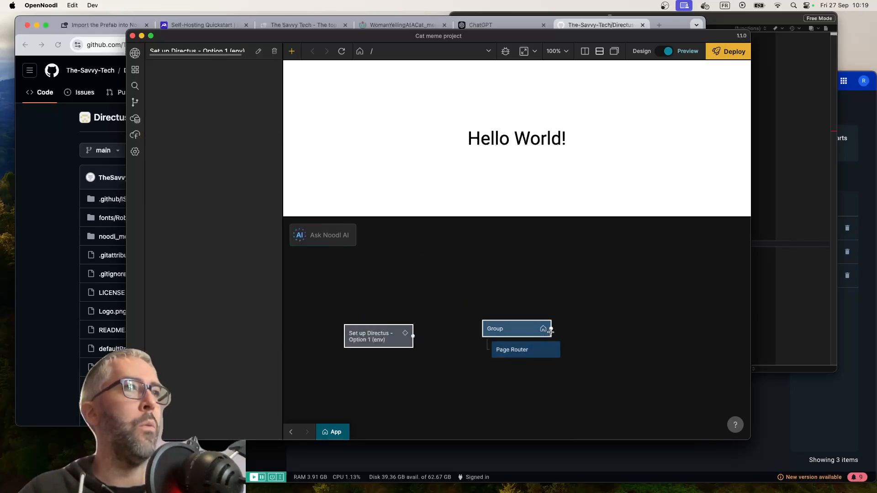
left_click_drag(550, 329, 381, 337)
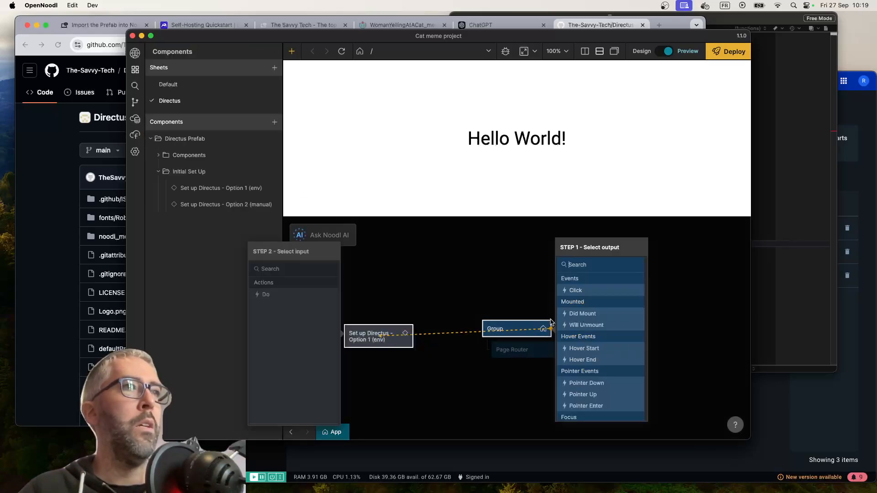
left_click(581, 321)
left_click(280, 297)
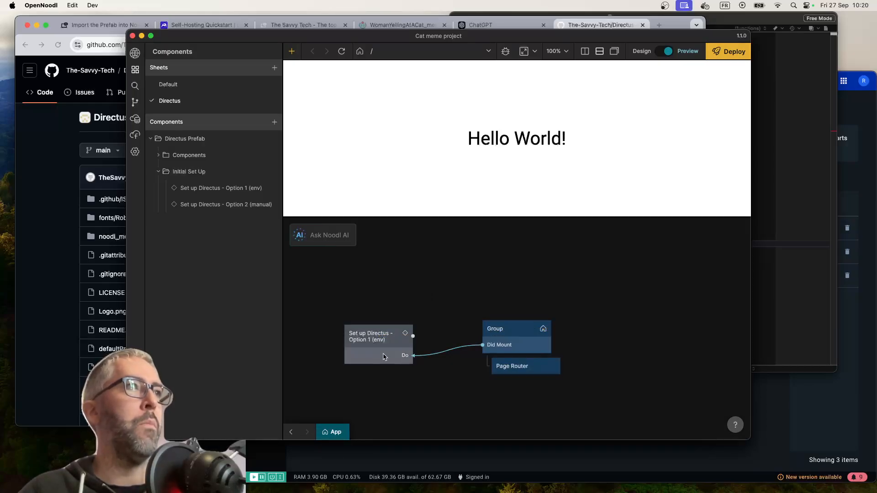
Examine the node graph inside Set up Directus - Option 1 (env), including the SDK check and the env.json script
double_click(383, 356)
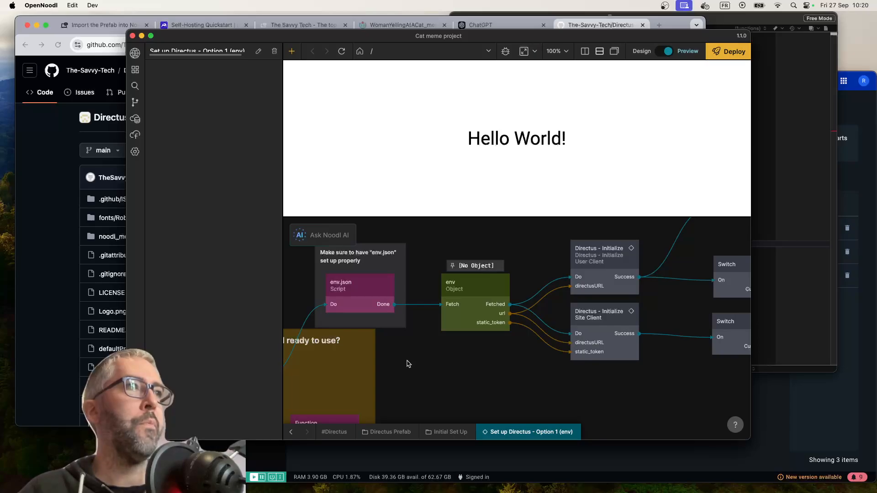
scroll(406, 364, "left", 5)
scroll(408, 363, "left", 1)
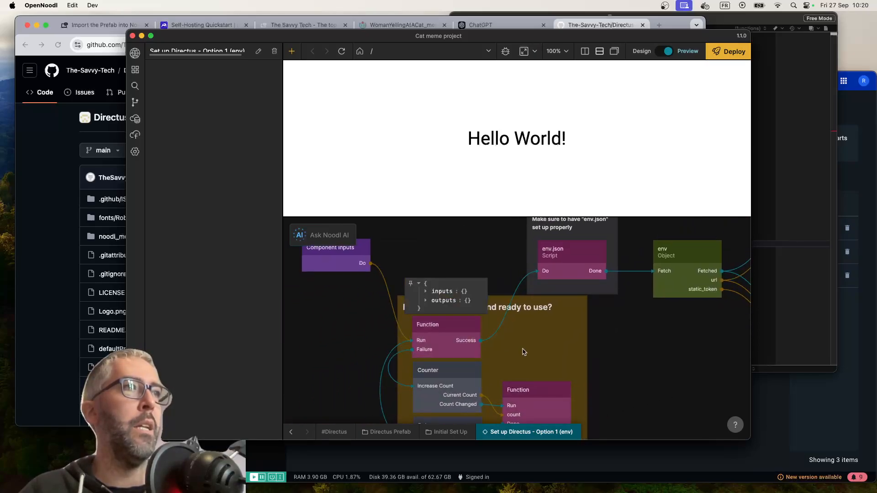
left_click(633, 322)
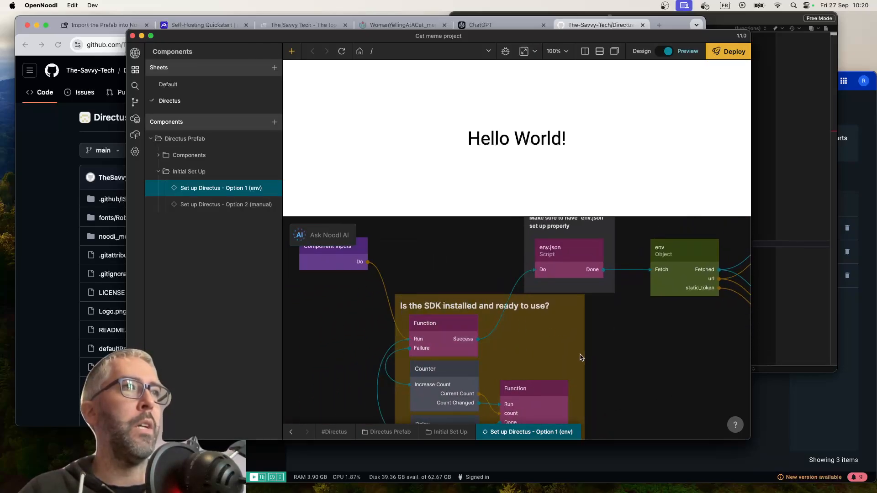
scroll(581, 357, "right", 3)
scroll(580, 358, "right", 3)
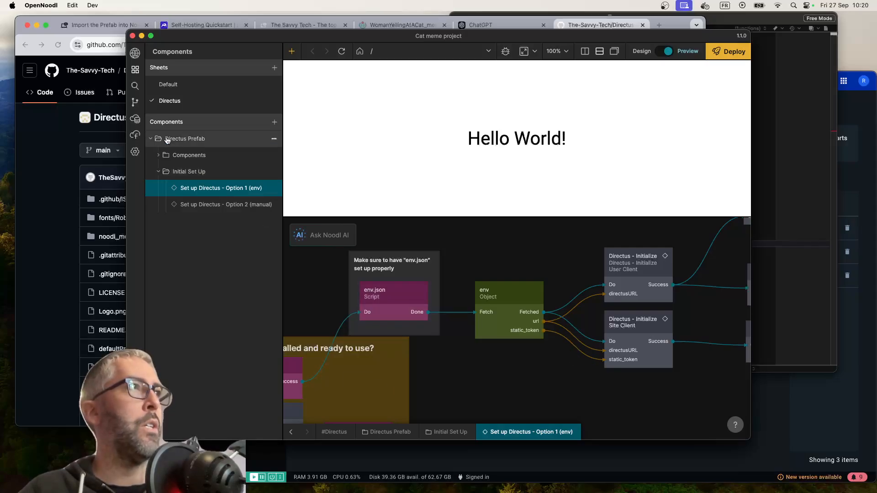
double_click(384, 298)
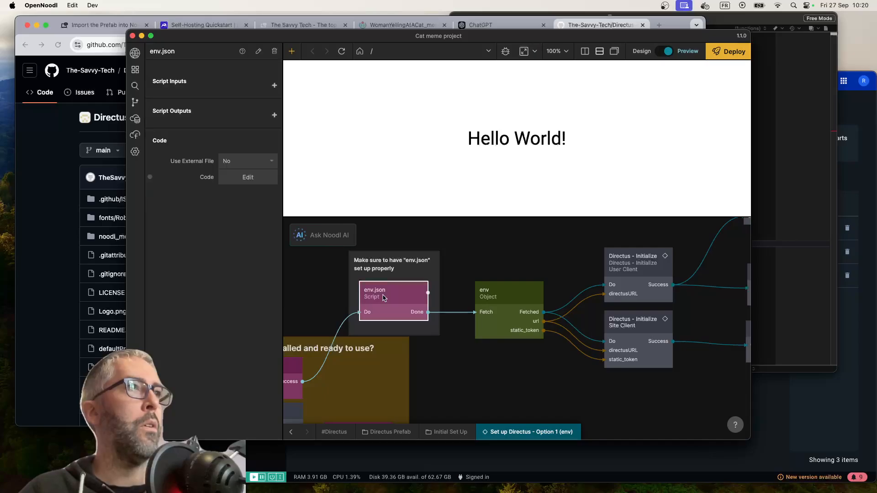
left_click(455, 375)
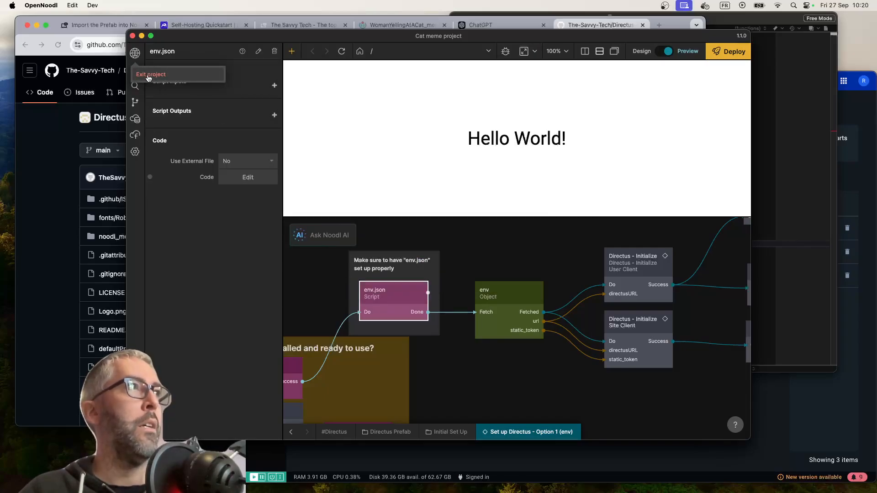
Switch to the Directus Prefab Reference project and open its project folder in Finder
left_click(148, 75)
scroll(336, 254, "down", 4)
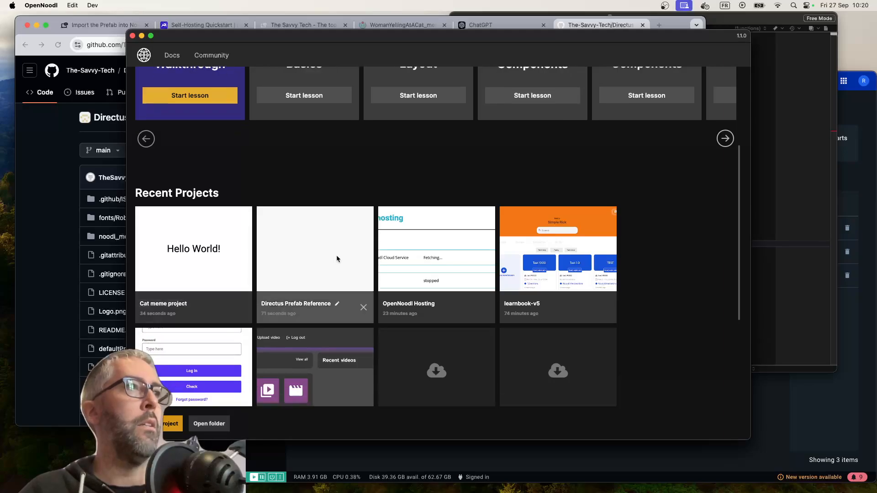
left_click(336, 255)
left_click(135, 151)
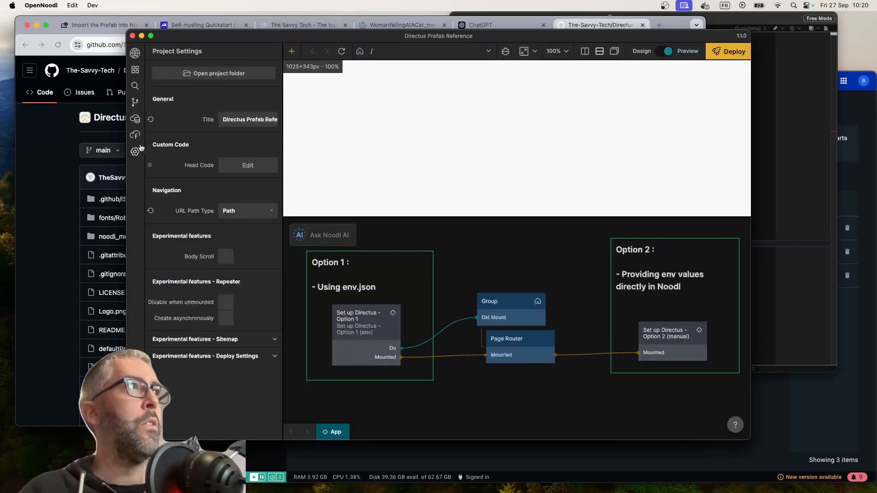
left_click(219, 74)
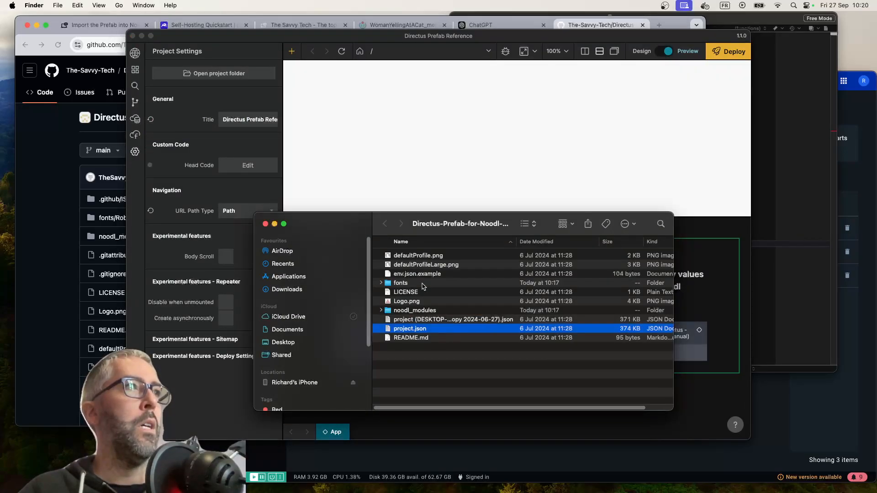
Open env.json.example in BBEdit to examine its contents and close that file, keeping docker-compose.yml open
right_click(405, 277)
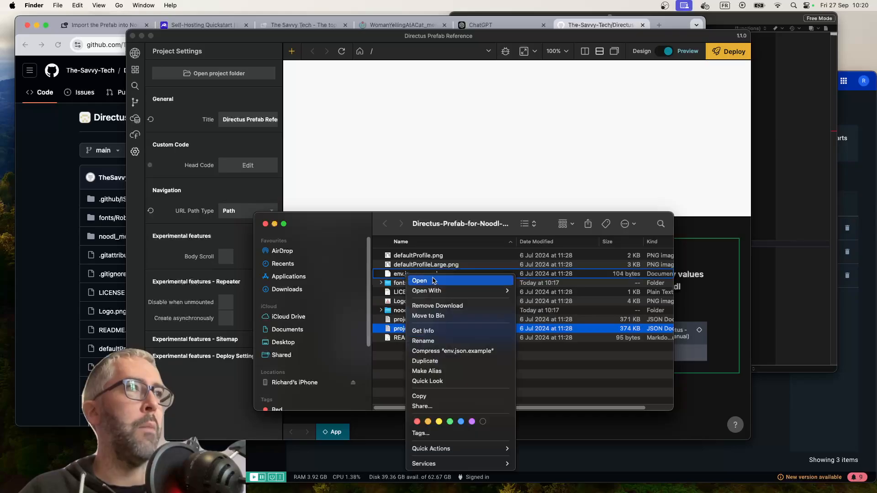
mouse_move(475, 290)
left_click(540, 316)
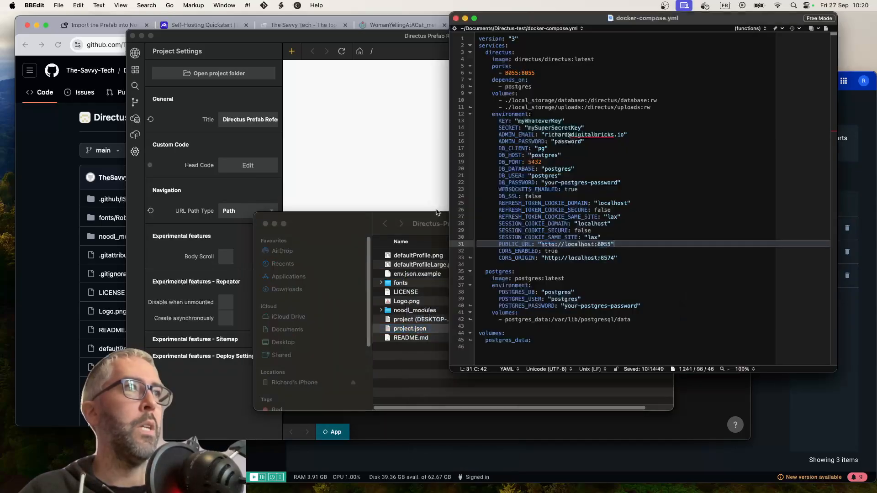
left_click_drag(651, 17, 493, 89)
key("super+a")
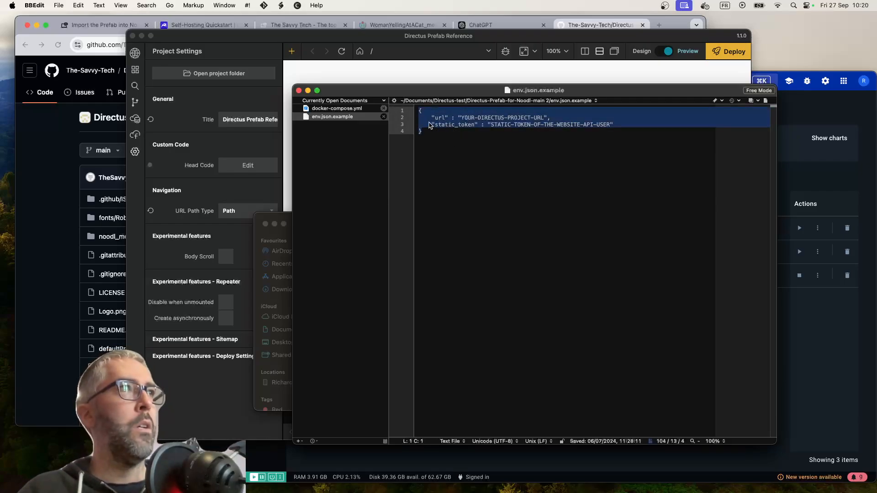
left_click(299, 90)
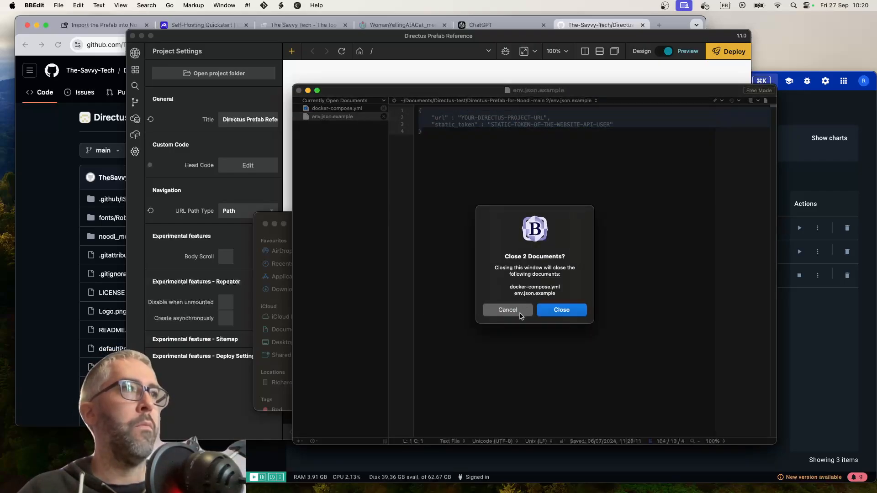
left_click(507, 310)
left_click(384, 116)
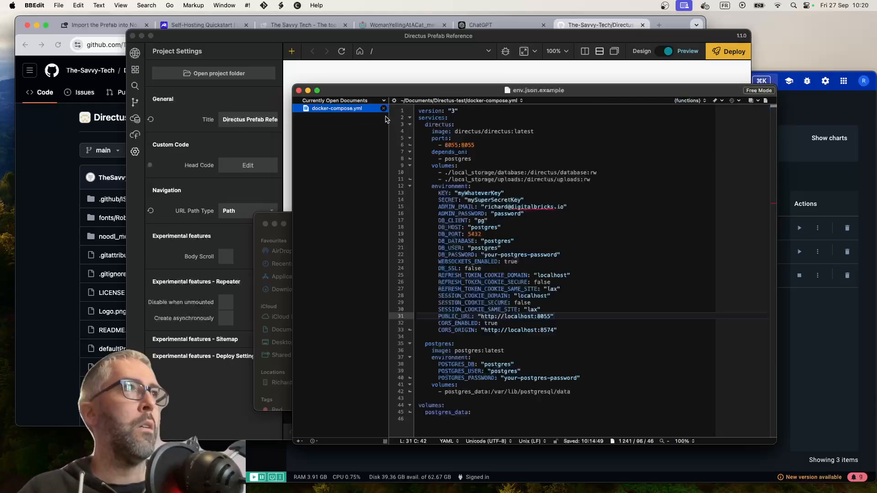
Copy env.json.example from the Directus prefab folder into the Cat meme project folder
left_click(364, 76)
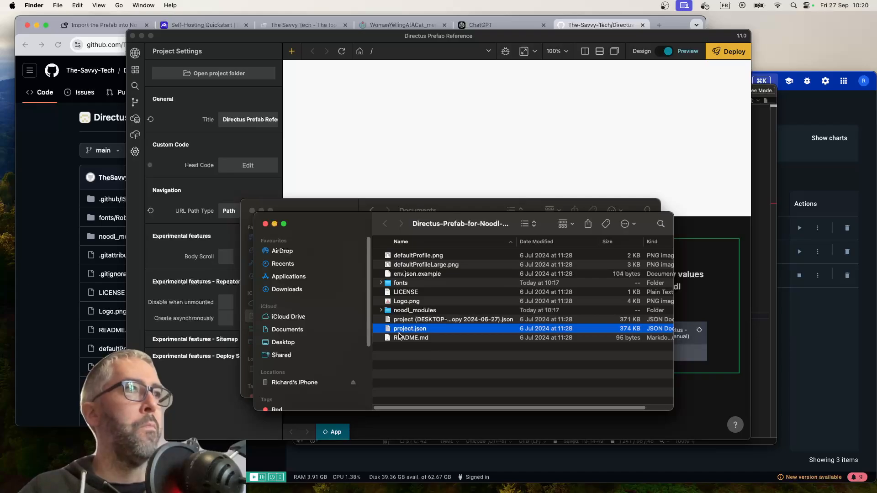
left_click(423, 275)
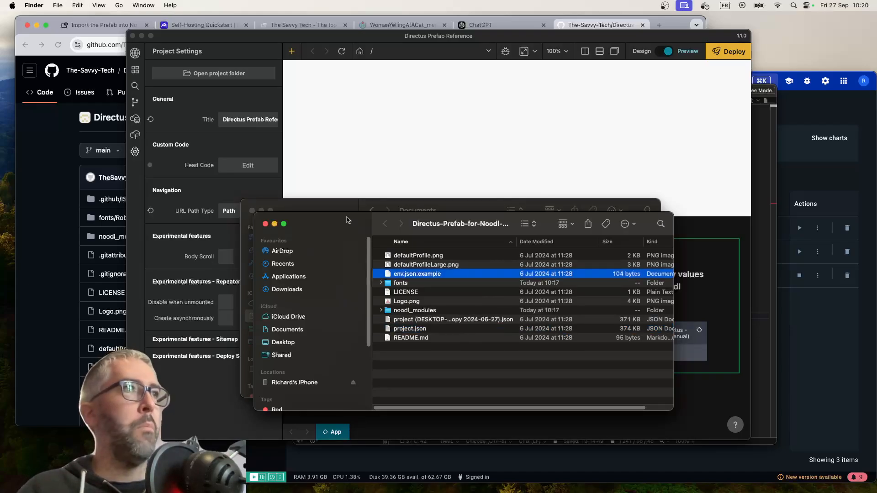
key("super+Up")
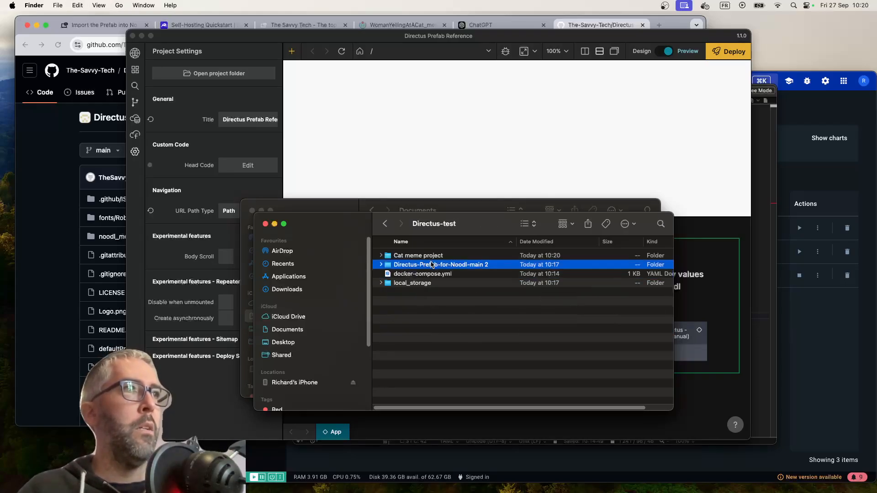
double_click(421, 256)
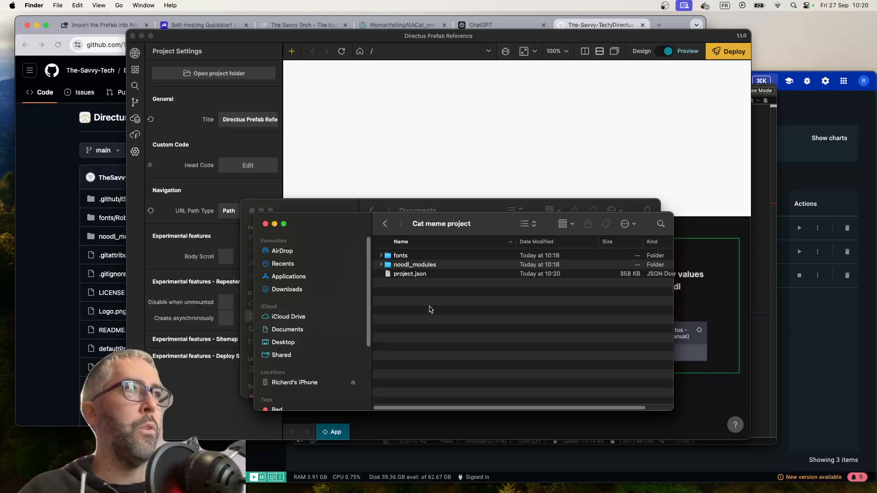
key("super+v")
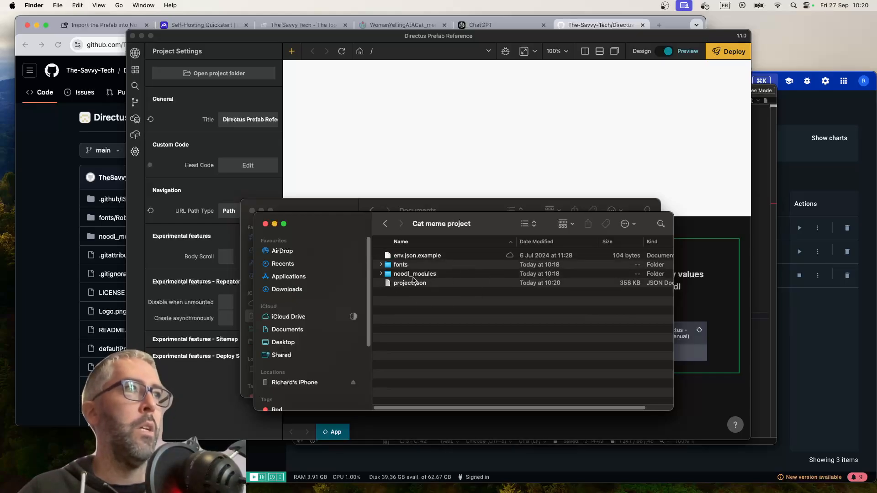
Rename the copied env.json.example in the Cat meme project folder to env.json
left_click(414, 259)
left_click(427, 256)
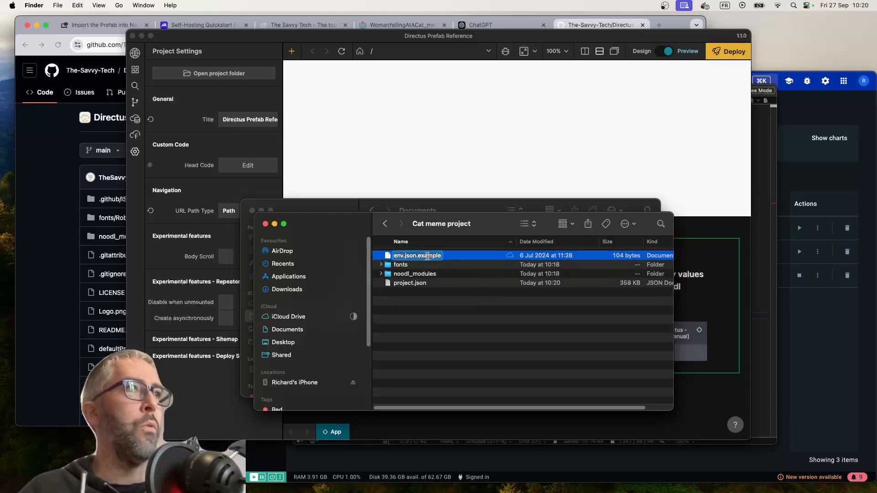
double_click(427, 257)
key("BackSpace")
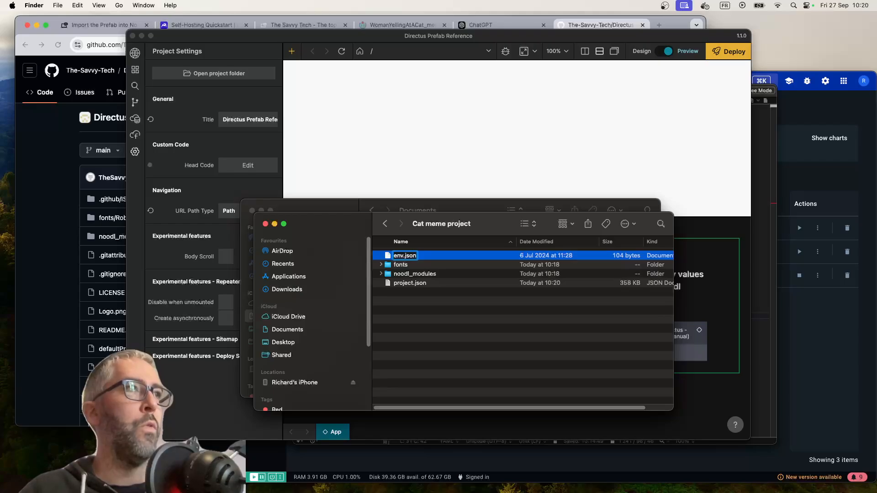
key("Return")
left_click(465, 204)
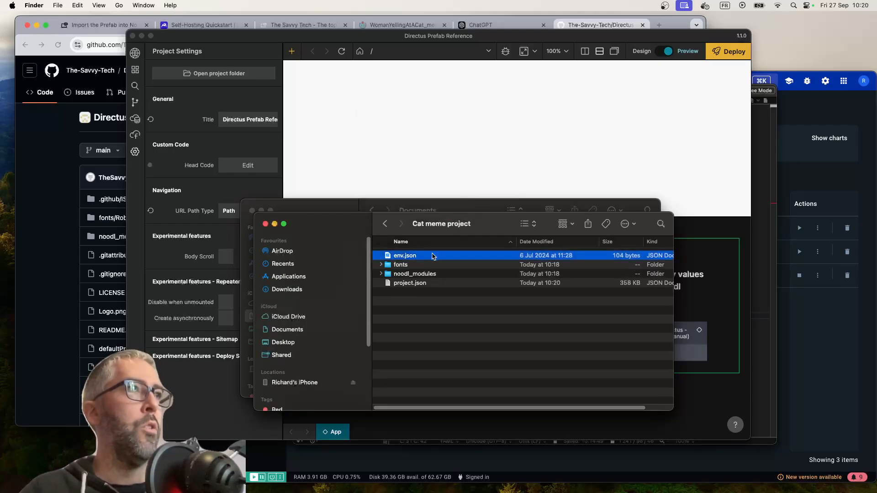
Open the Cat meme project's env.json file in BBEdit
right_click(420, 258)
mouse_move(472, 272)
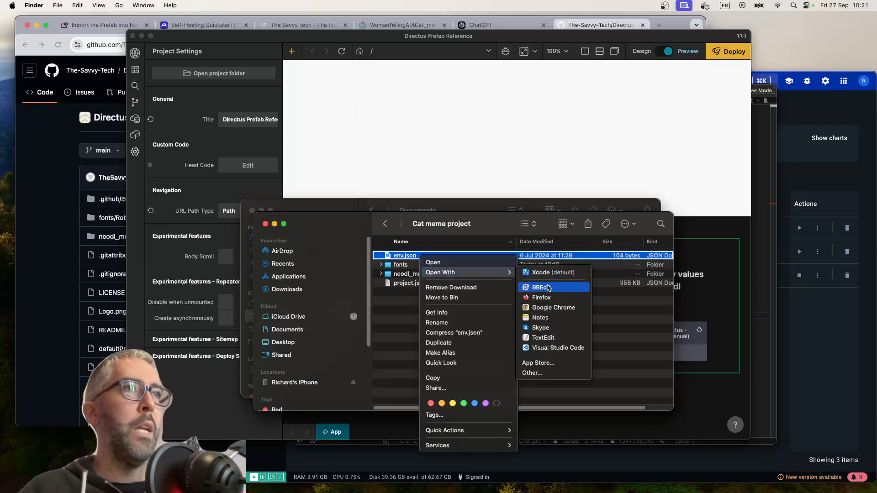
left_click(548, 287)
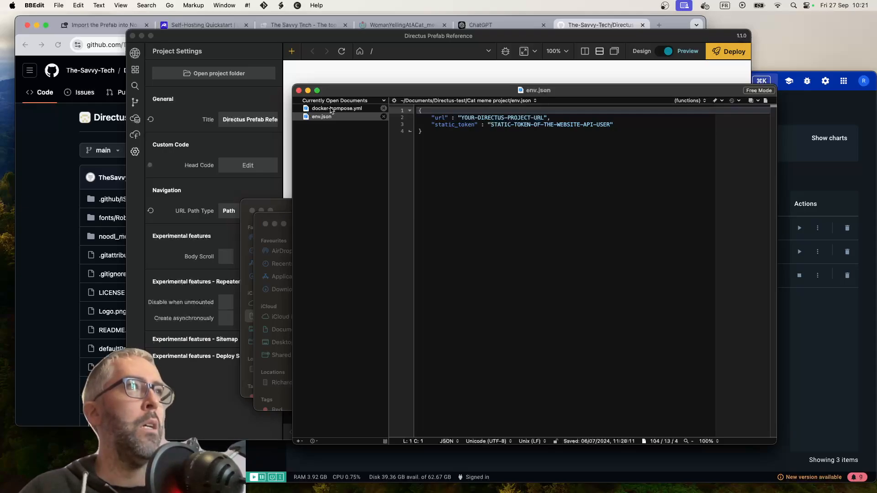
left_click(331, 109)
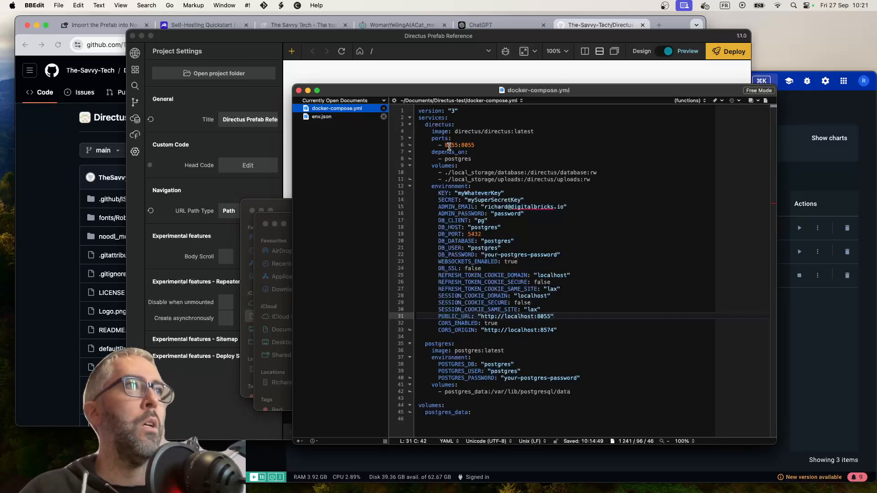
left_click(340, 117)
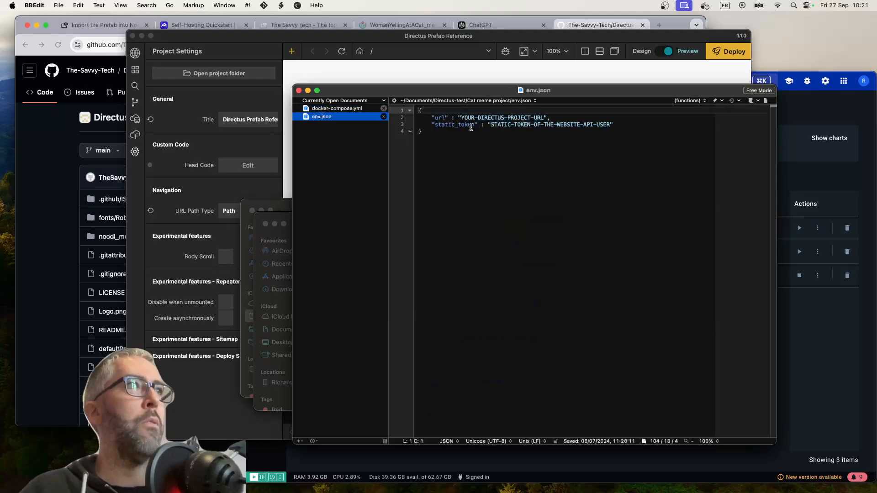
left_click_drag(544, 118, 460, 117)
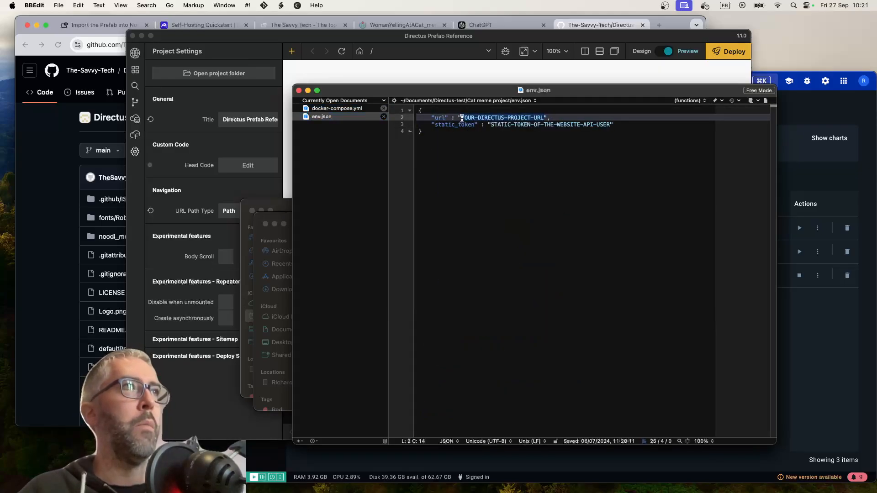
type("http://l")
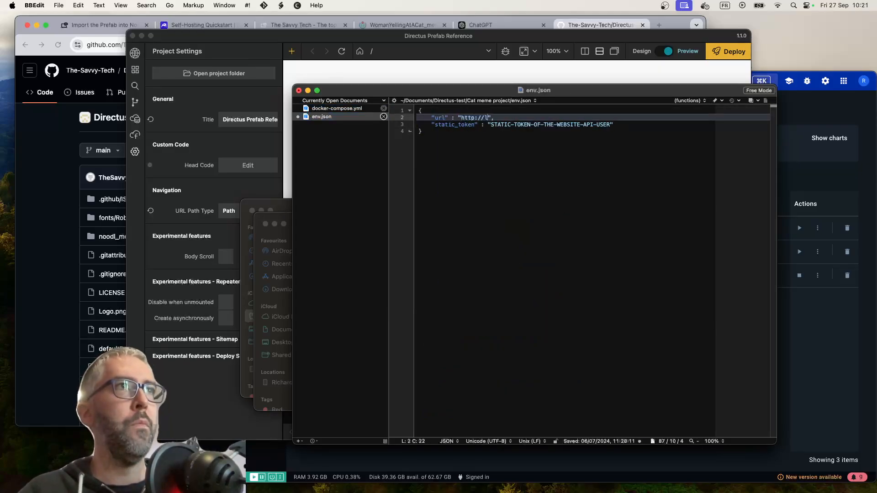
type("ocalhost:8055")
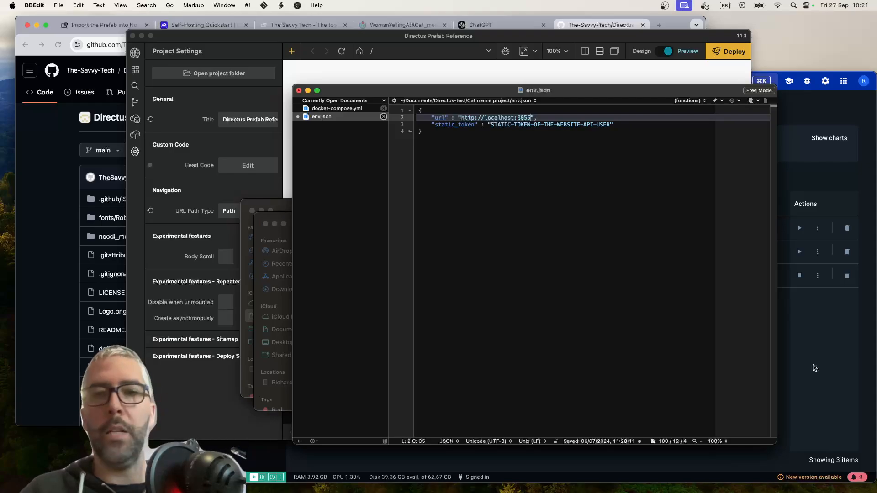
Switch to Terminal and check the address and port on which the Directus server started
key("super+Tab")
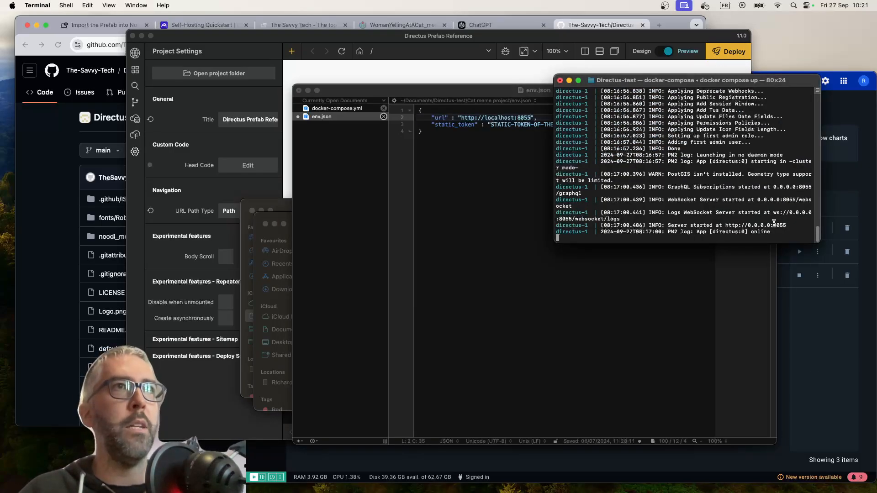
double_click(752, 225)
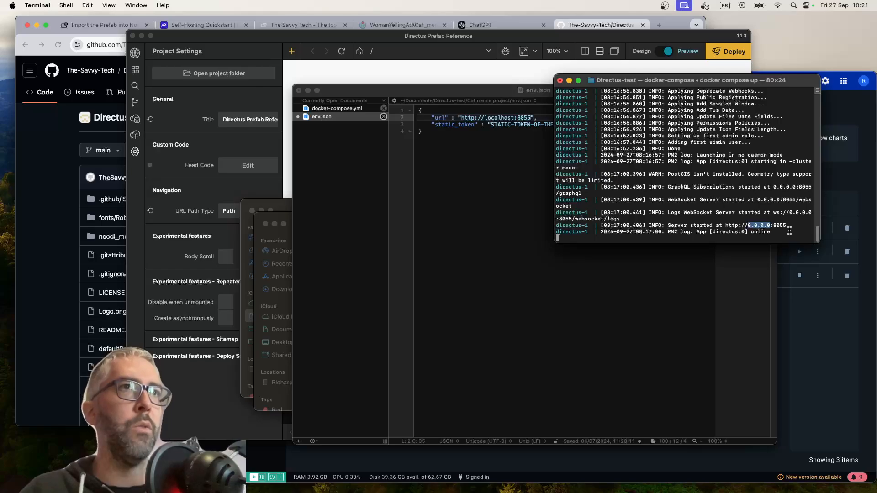
double_click(781, 225)
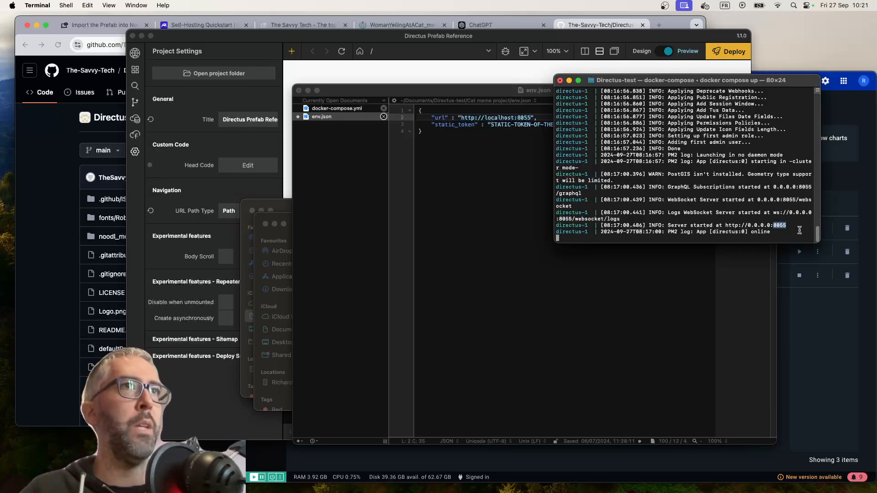
Open localhost:8055 in a new Chrome tab to load the Directus sign-in page
left_click(657, 24)
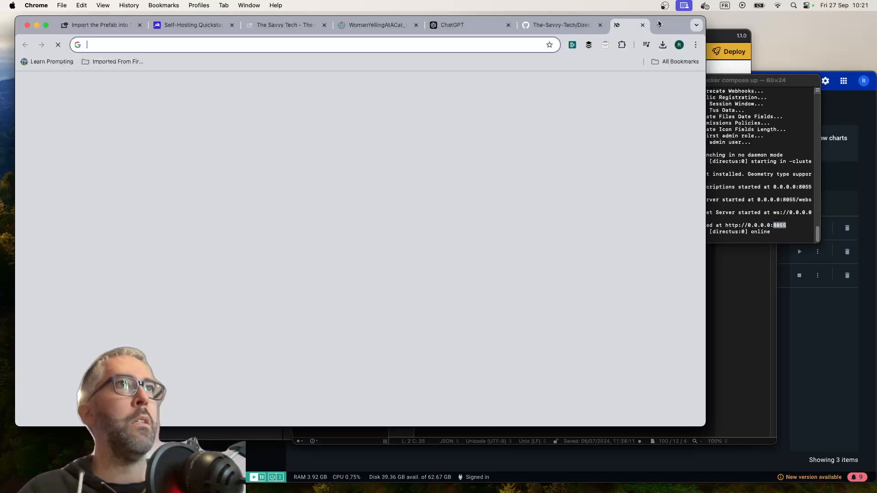
type("localhost")
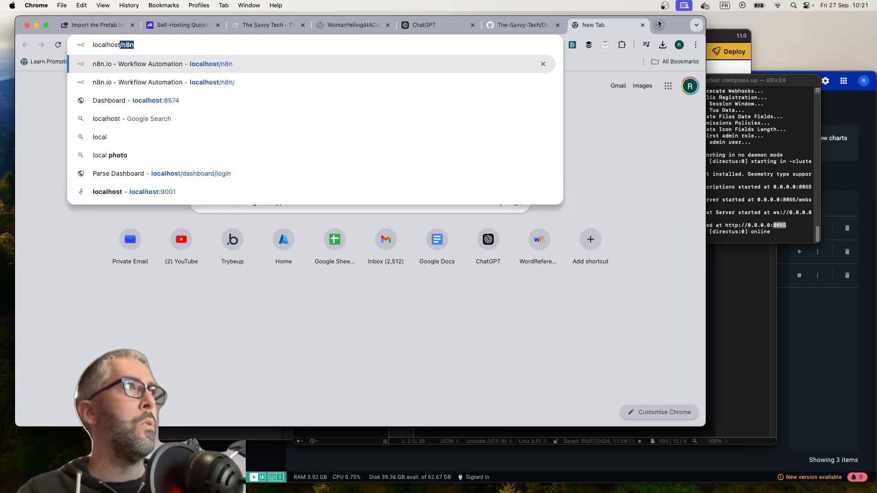
type(":8055")
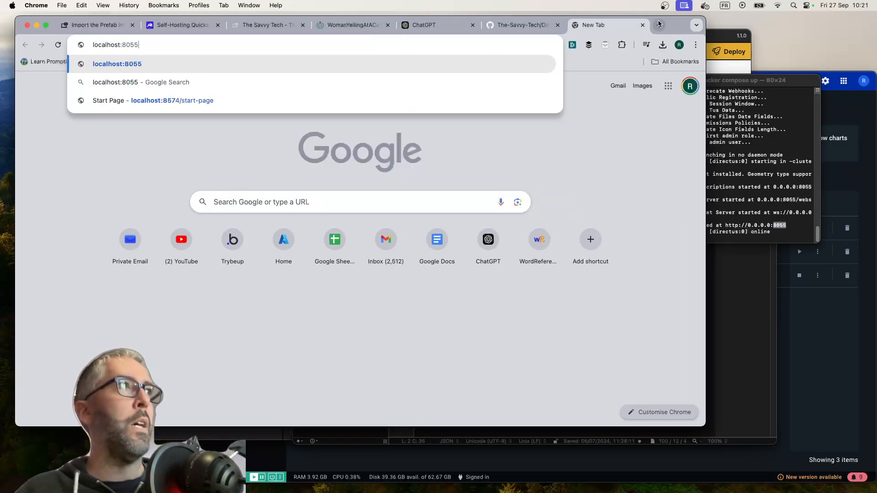
key("Return")
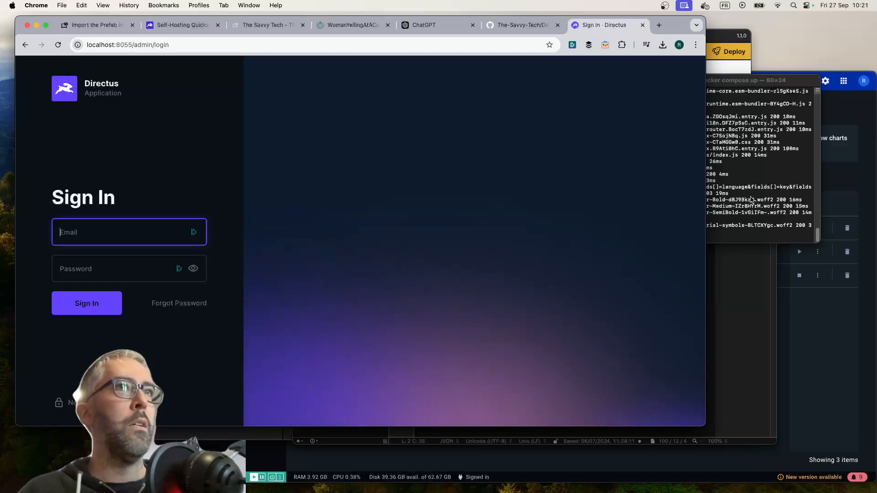
Dismiss the saved-login suggestion and look up the admin e-mail and password settings in docker-compose.yml in BBEdit
left_click(751, 200)
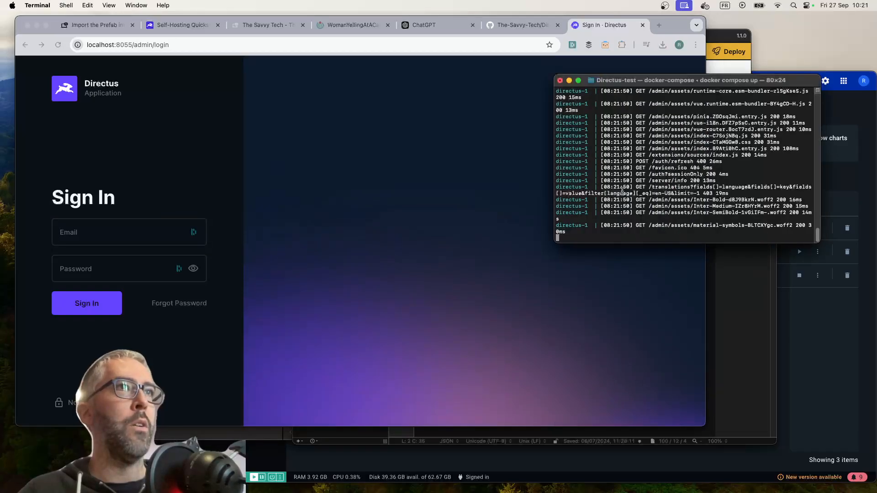
left_click(80, 229)
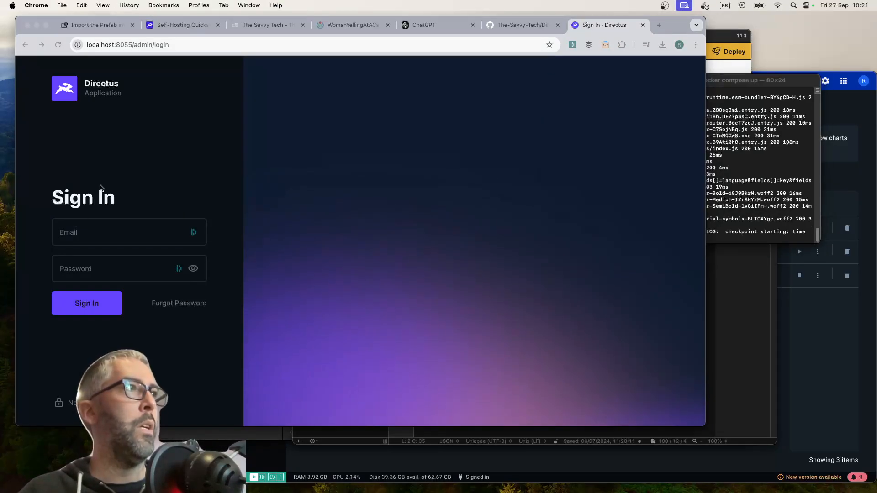
left_click(129, 188)
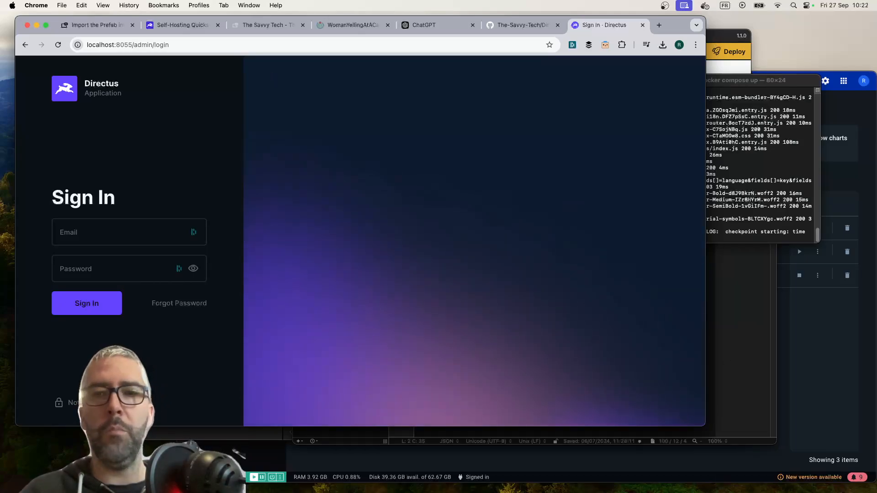
left_click(736, 284)
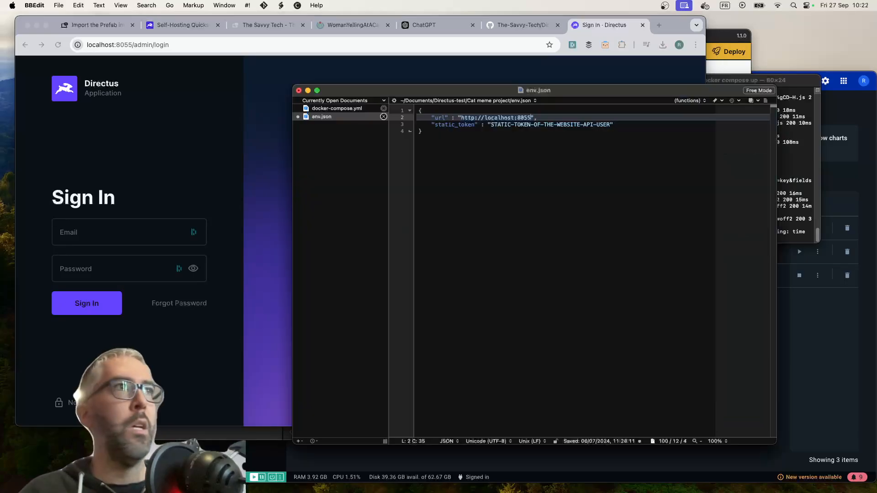
left_click(326, 110)
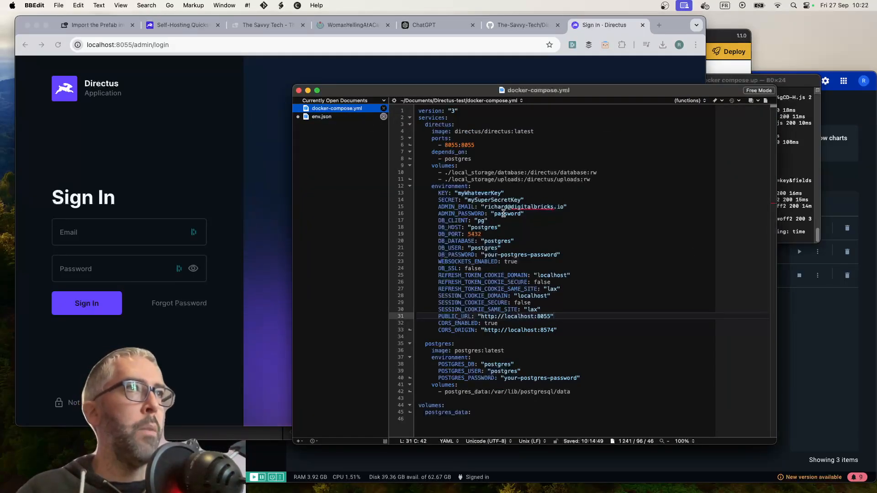
Sign in to Directus in Chrome with the admin e-mail and account password, and dismiss the password prompts
left_click(80, 232)
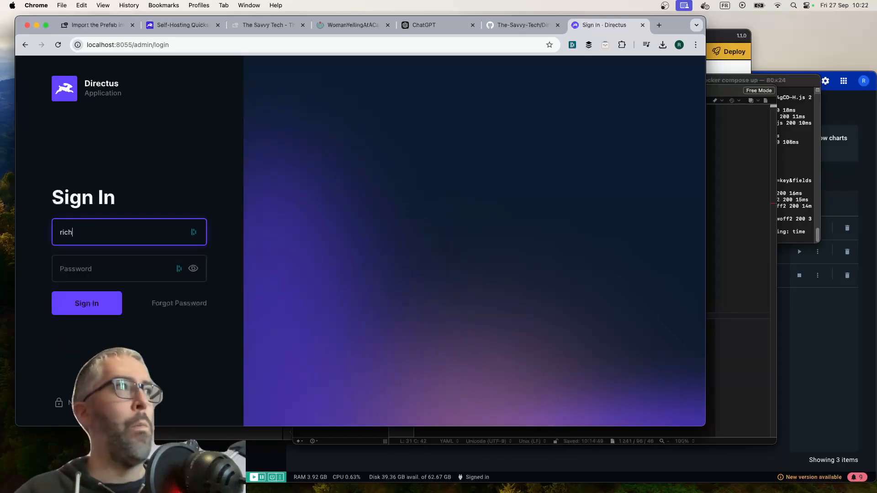
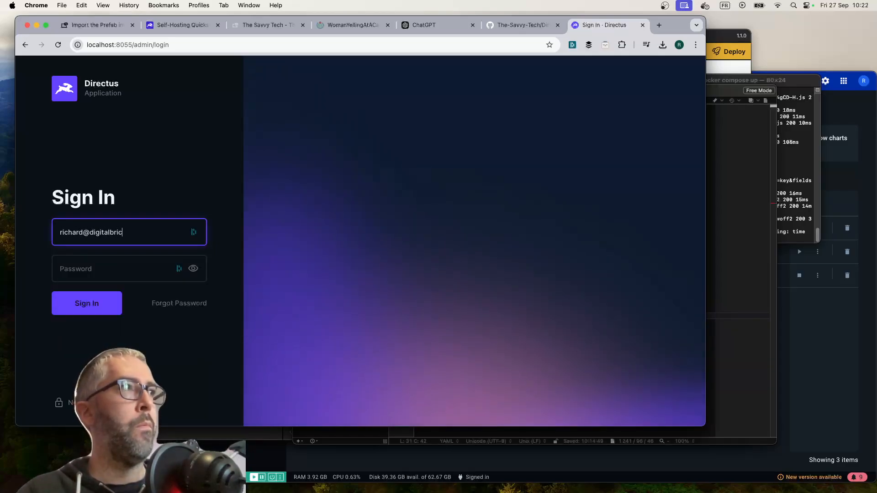
key("Tab")
type("••••")
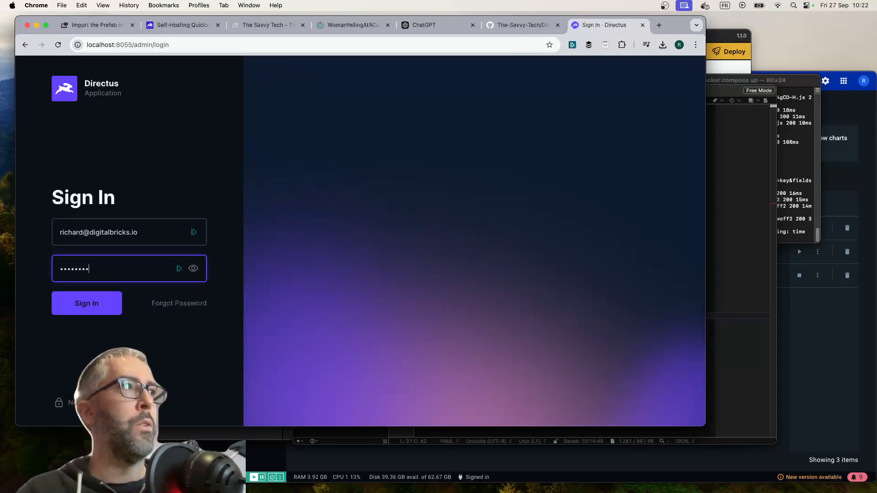
left_click(79, 303)
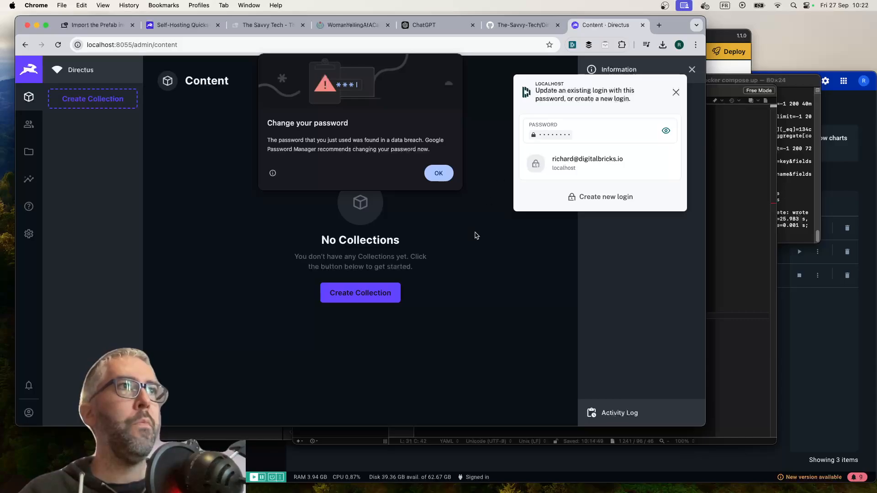
left_click(438, 173)
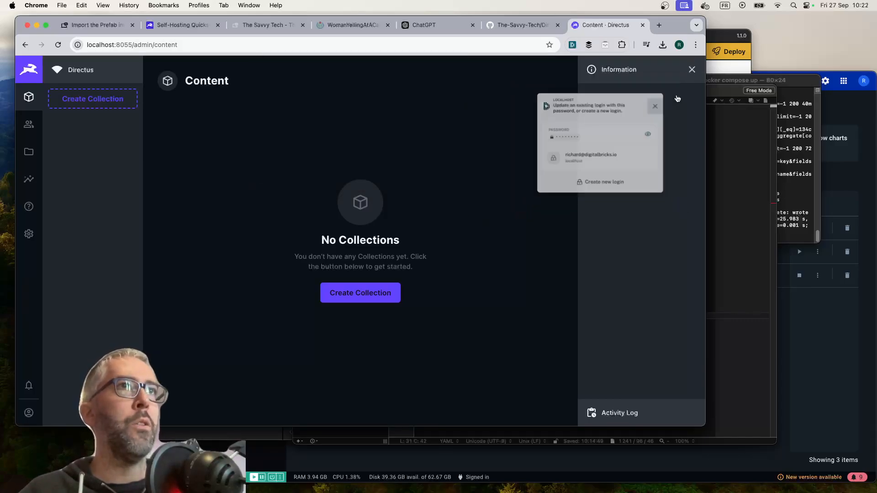
Switch to Docker Desktop, examine the directus-test containers and their logs, and return to the container list
left_click(799, 187)
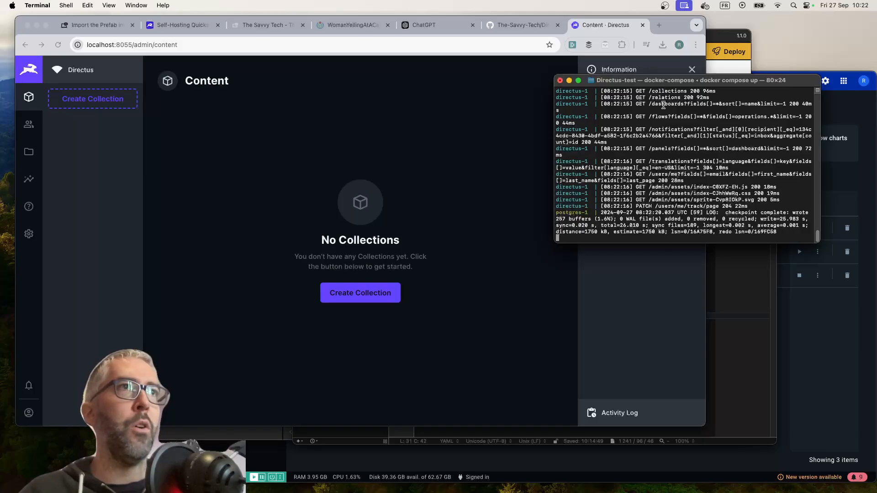
left_click(822, 338)
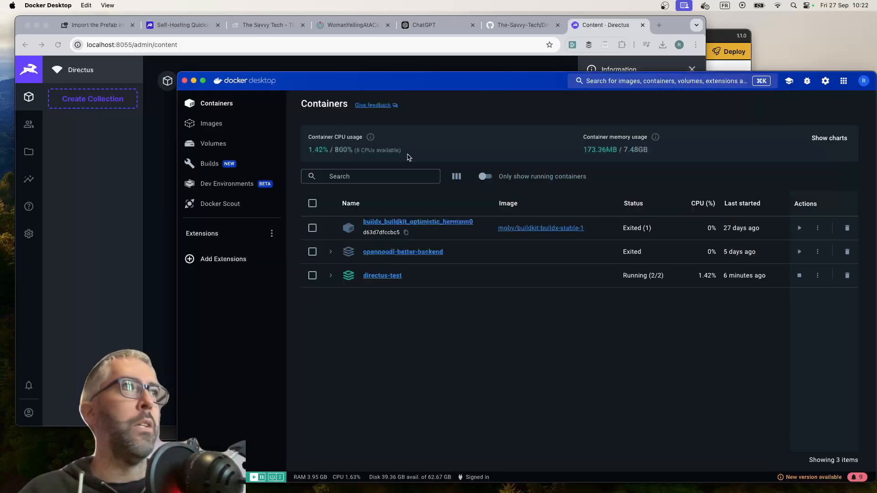
left_click(331, 276)
left_click(378, 276)
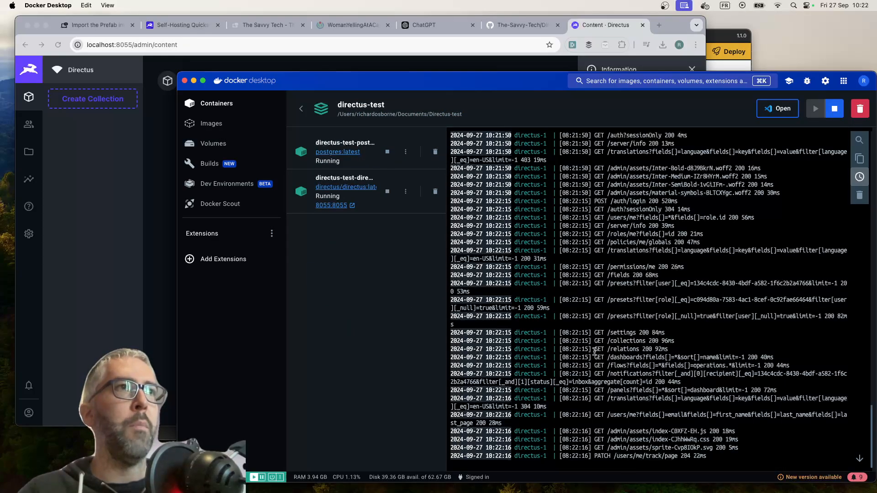
scroll(619, 195, "up", 5)
scroll(620, 195, "up", 10)
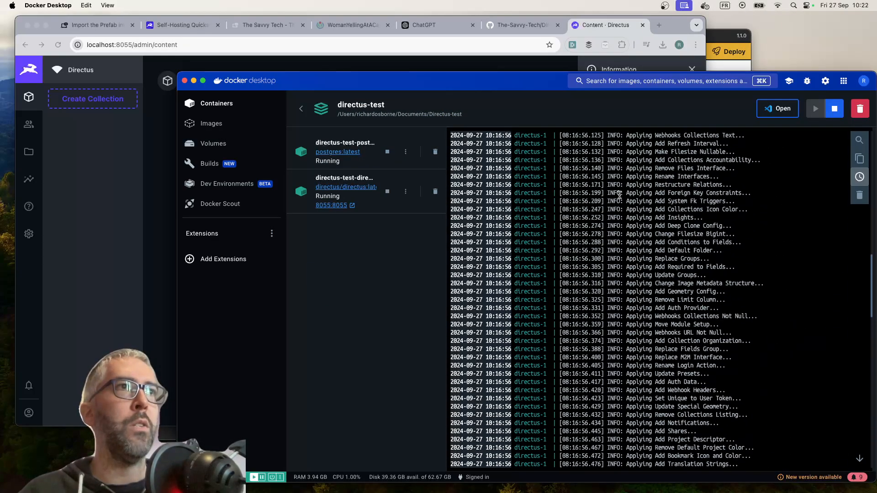
scroll(620, 196, "down", 15)
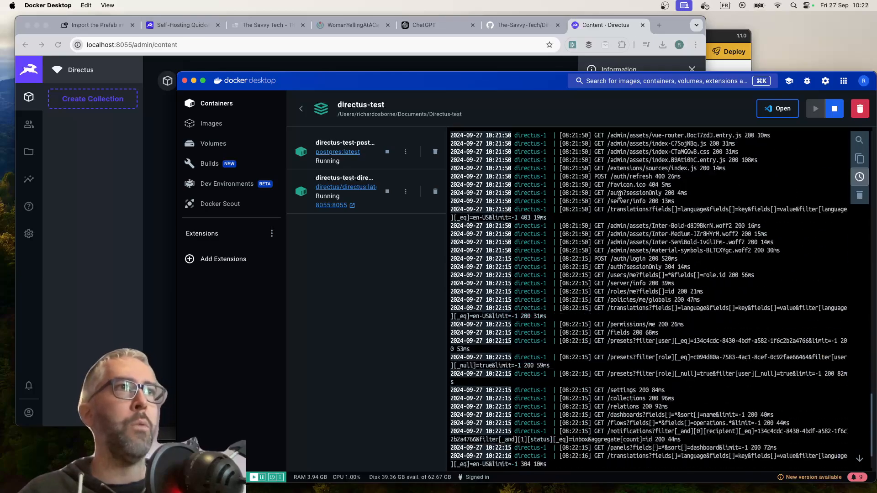
left_click(219, 103)
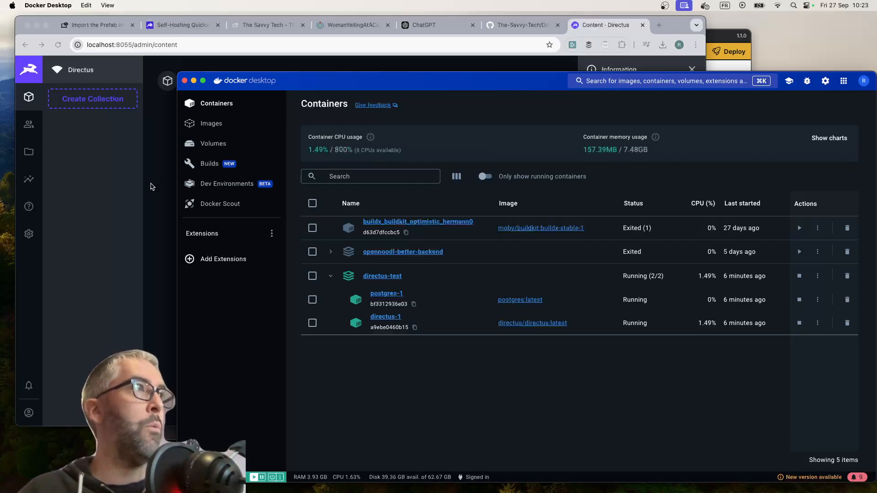
Return to Directus in Chrome, open the Data Model settings, and expand, review and collapse the system collections
left_click(151, 186)
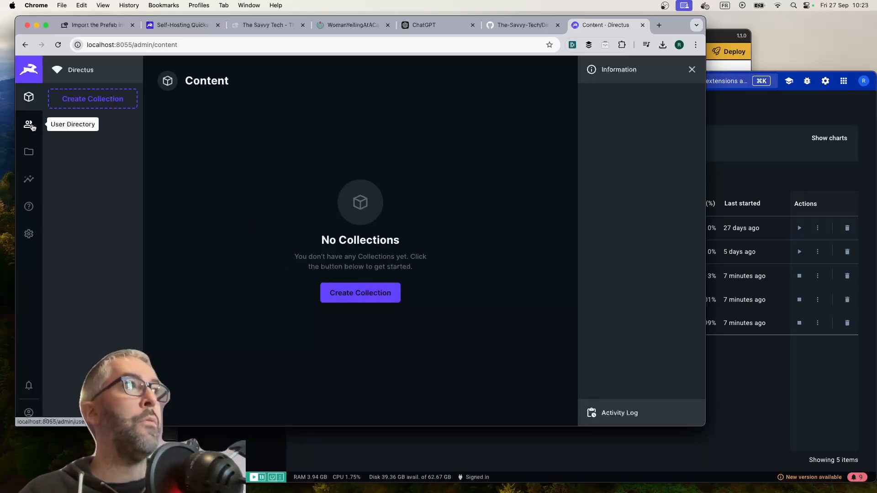
left_click(29, 235)
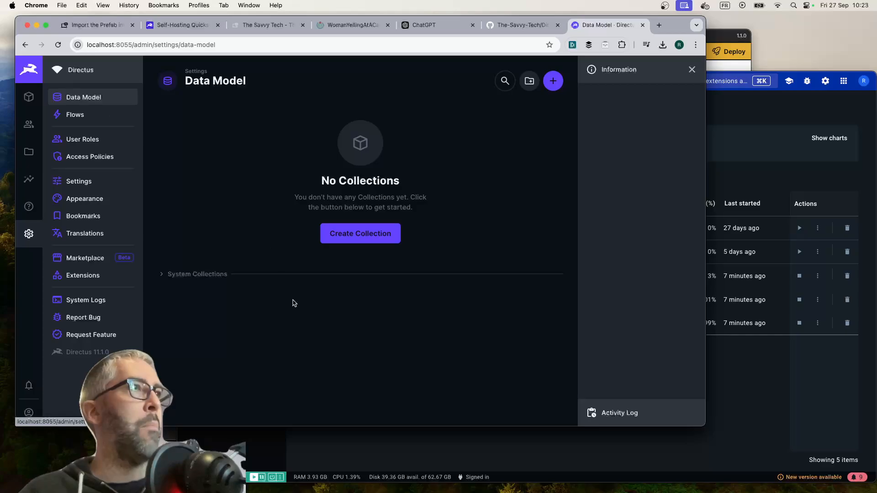
left_click(161, 275)
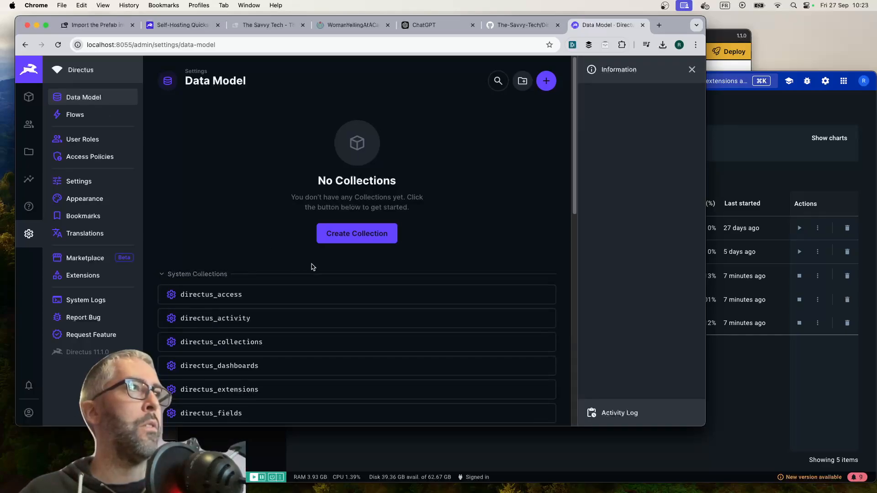
scroll(311, 266, "down", 5)
scroll(311, 266, "up", 4)
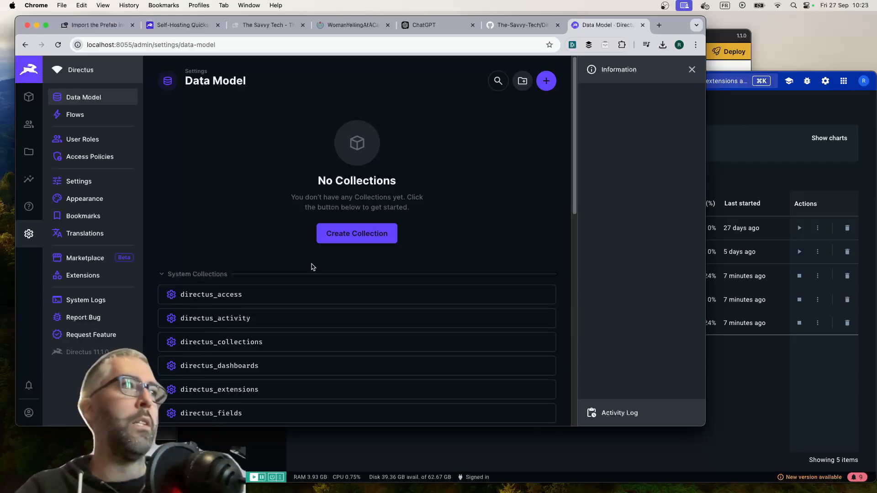
scroll(280, 327, "down", 10)
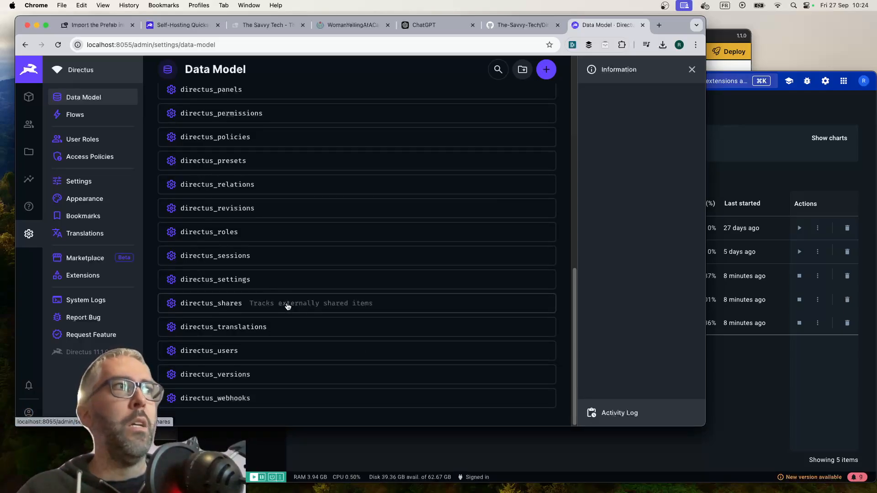
scroll(288, 306, "up", 15)
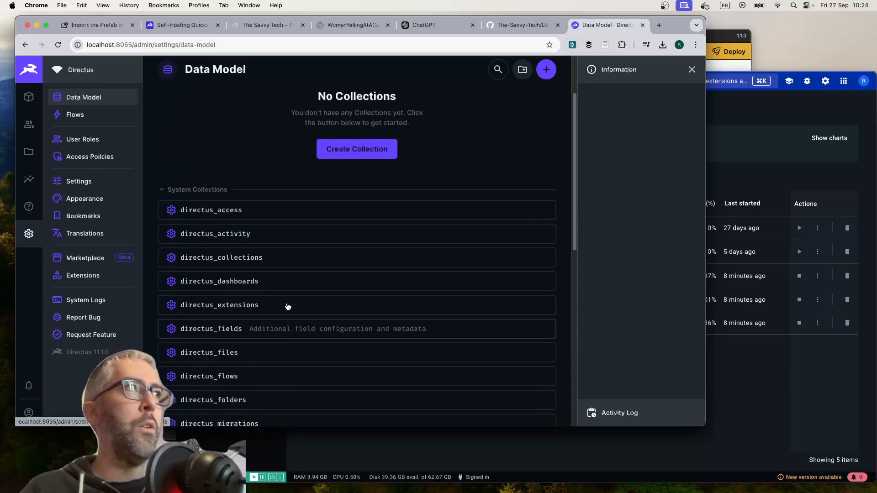
left_click(161, 275)
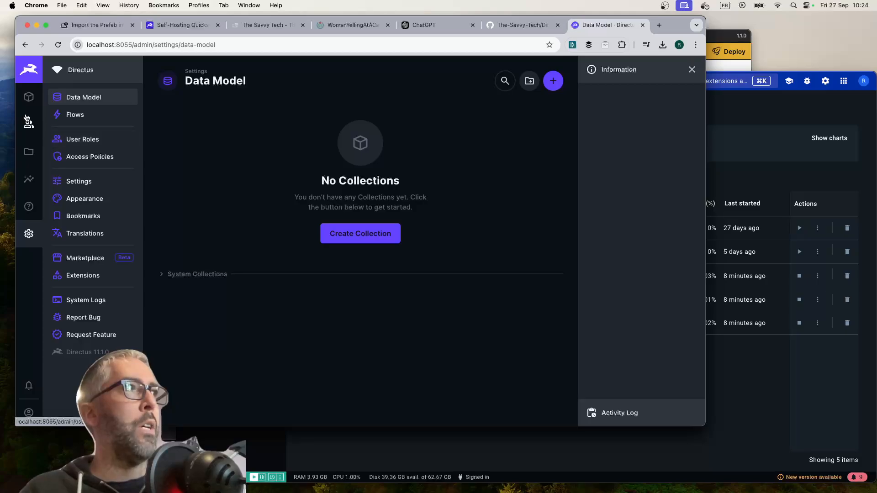
Open the Admin User from the Administrator role in the user directory and review its profile down to the admin options
left_click(28, 125)
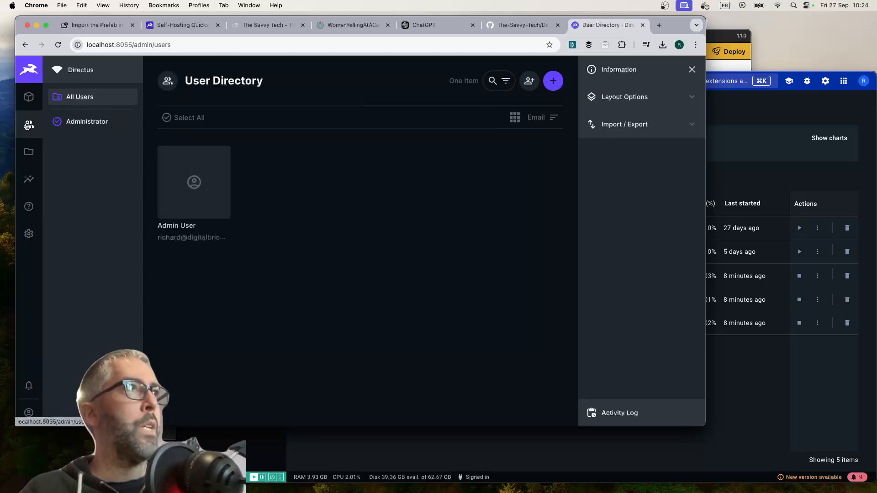
left_click(105, 128)
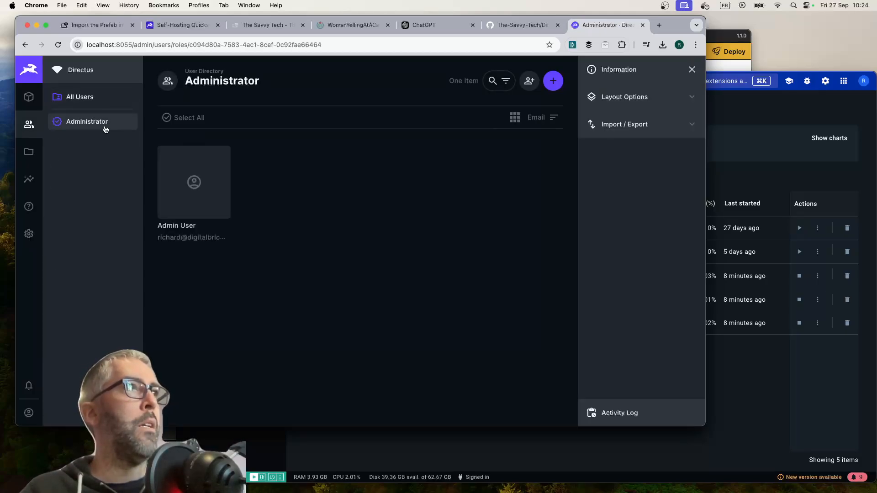
left_click(191, 185)
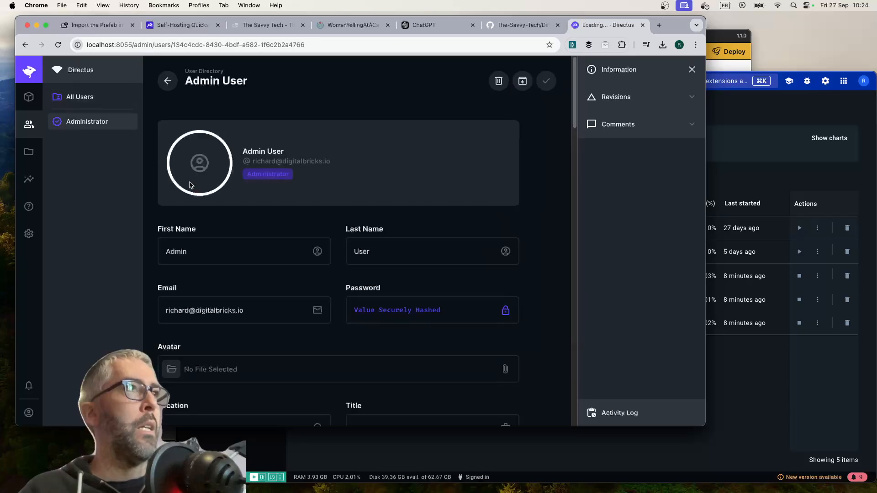
scroll(313, 260, "down", 6)
scroll(313, 261, "down", 15)
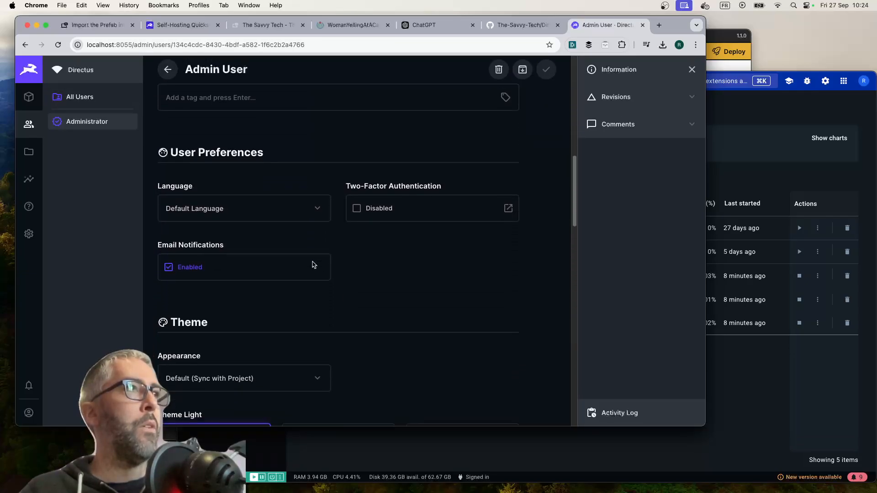
scroll(313, 265, "down", 12)
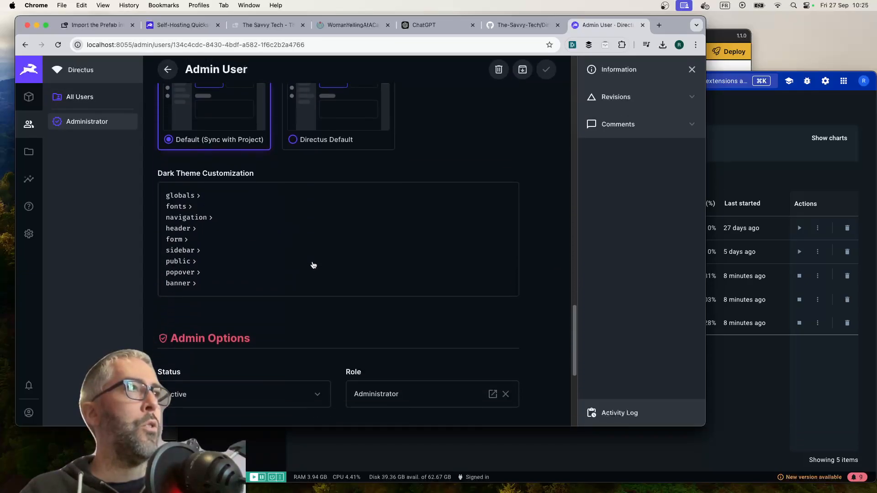
scroll(314, 265, "down", 2)
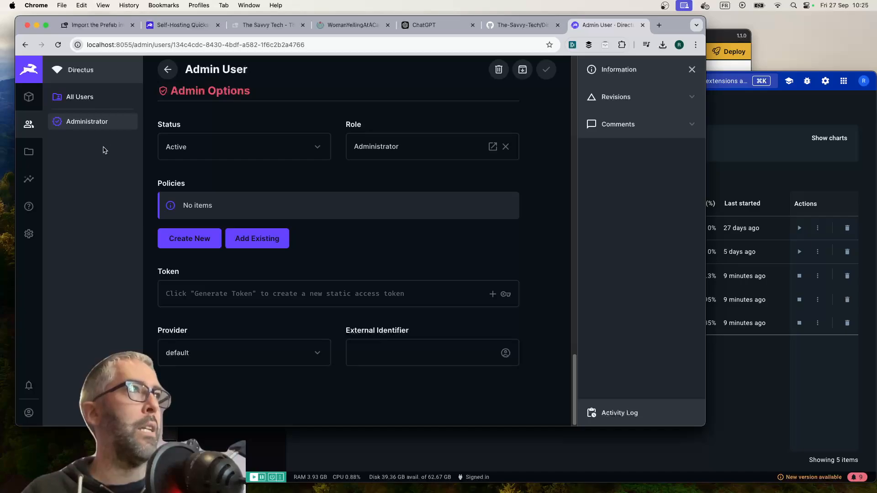
Start adding a new user in the User Directory with the first name API and last name User
left_click(28, 96)
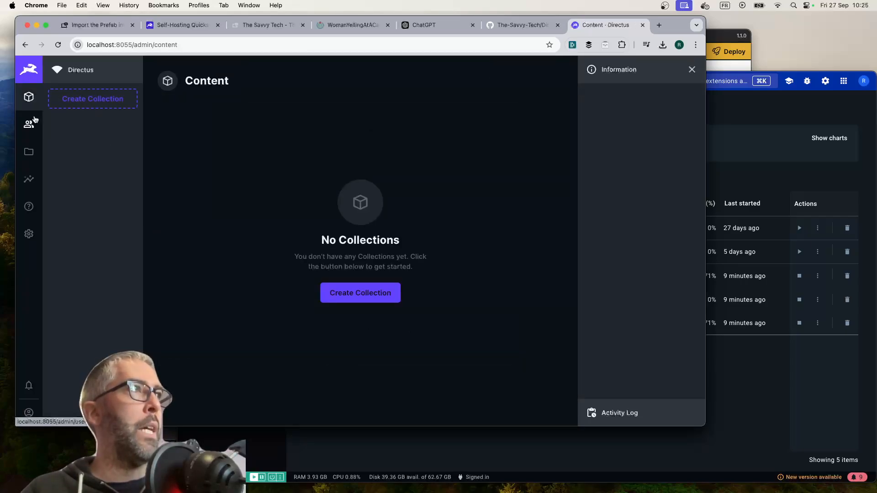
left_click(33, 121)
left_click(553, 81)
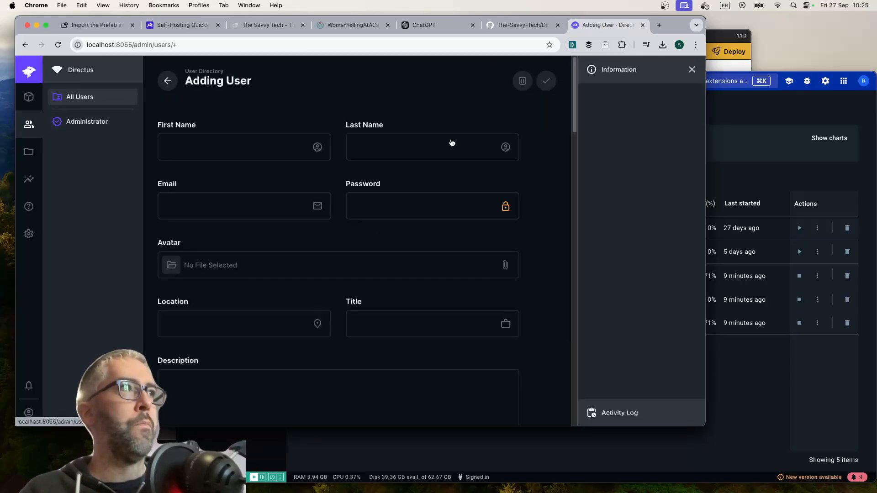
left_click(237, 147)
type("API")
key("Tab")
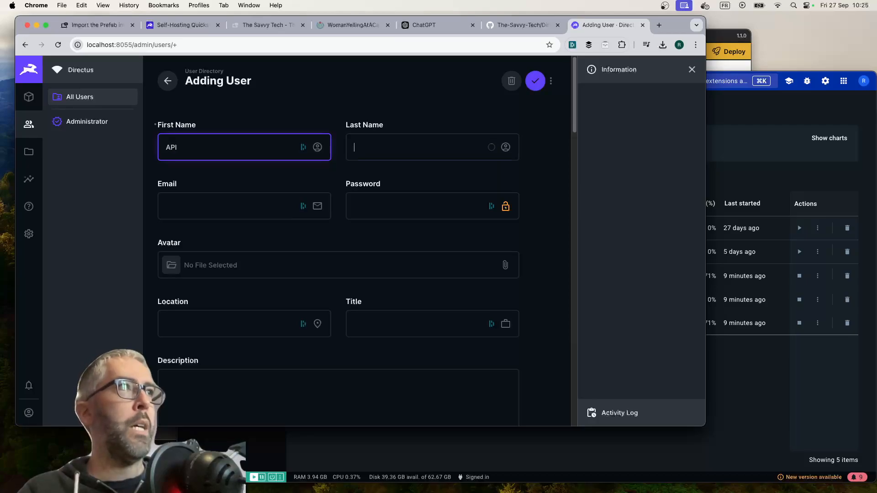
type("User")
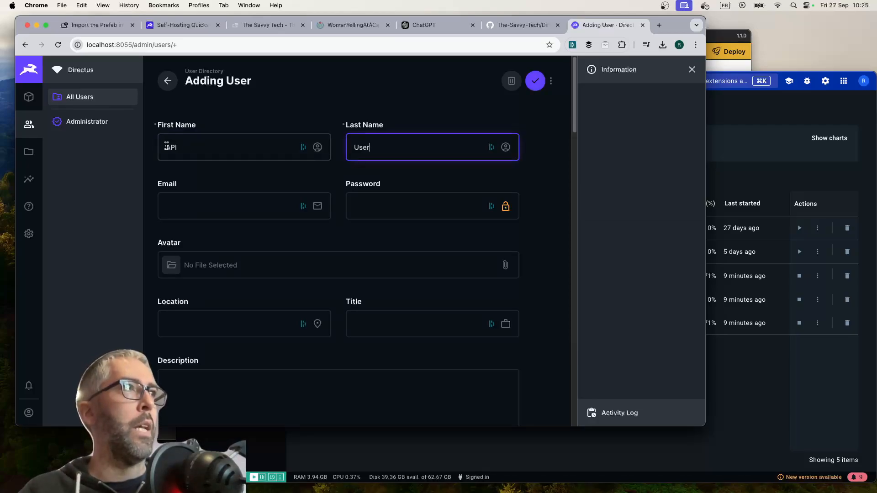
Replace the new user's first name with SDK
left_click(167, 146)
type("DSK")
key("BackSpace")
key("BackSpace")
key("BackSpace")
key("BackSpace")
type("SDK")
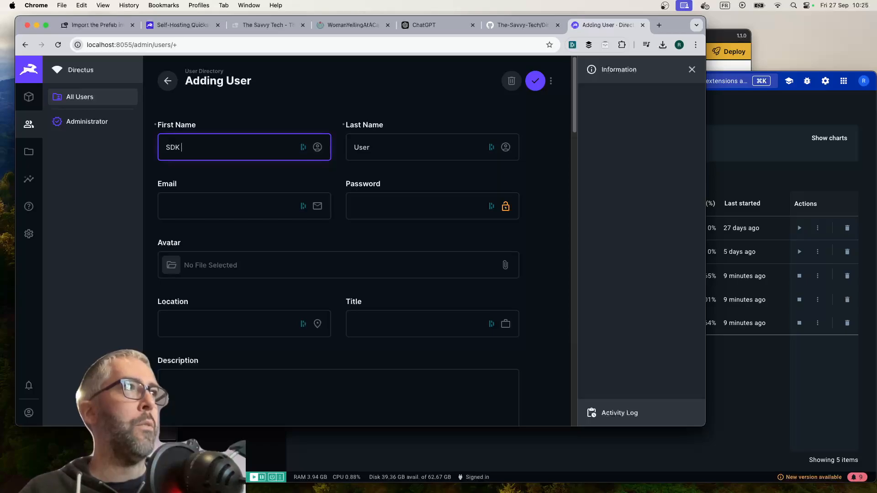
scroll(278, 206, "down", 5)
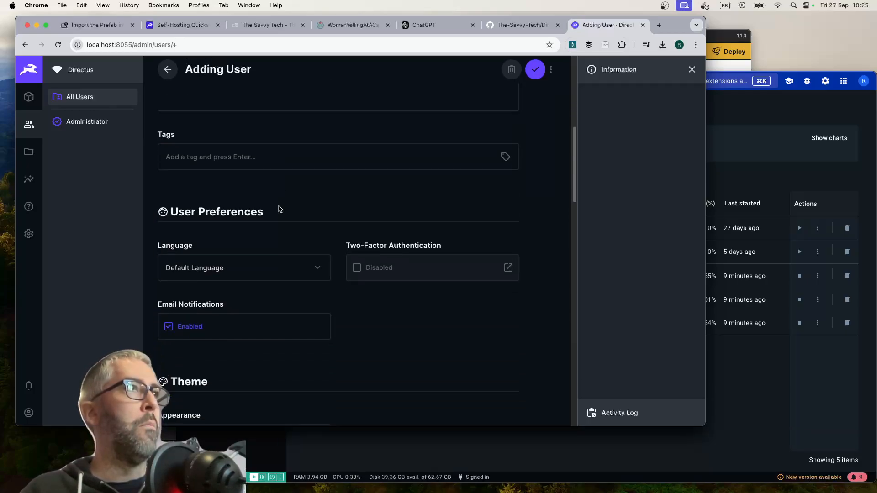
scroll(278, 205, "up", 10)
left_click(256, 205)
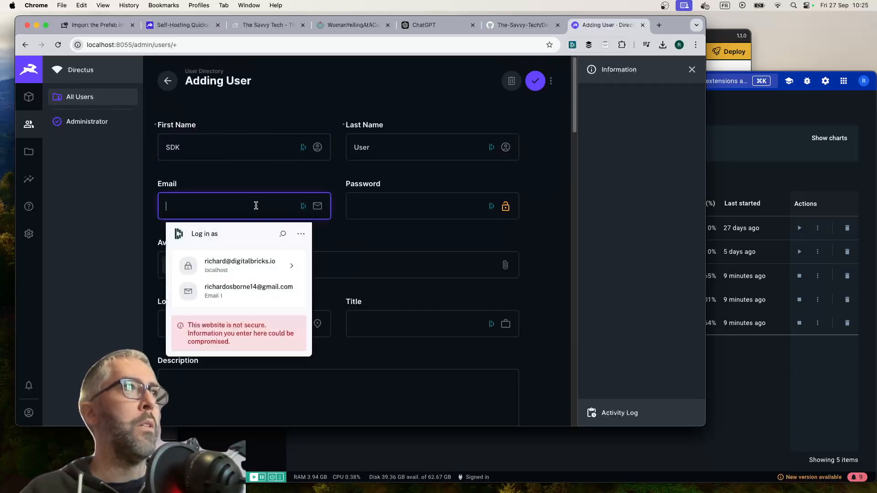
left_click(376, 245)
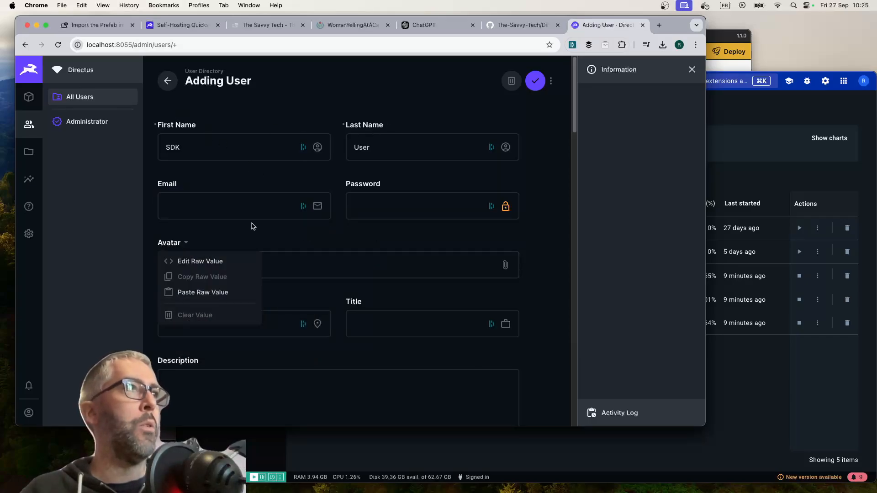
left_click(318, 232)
Generate a static access token for the new user in the admin options and copy it
scroll(310, 245, "down", 6)
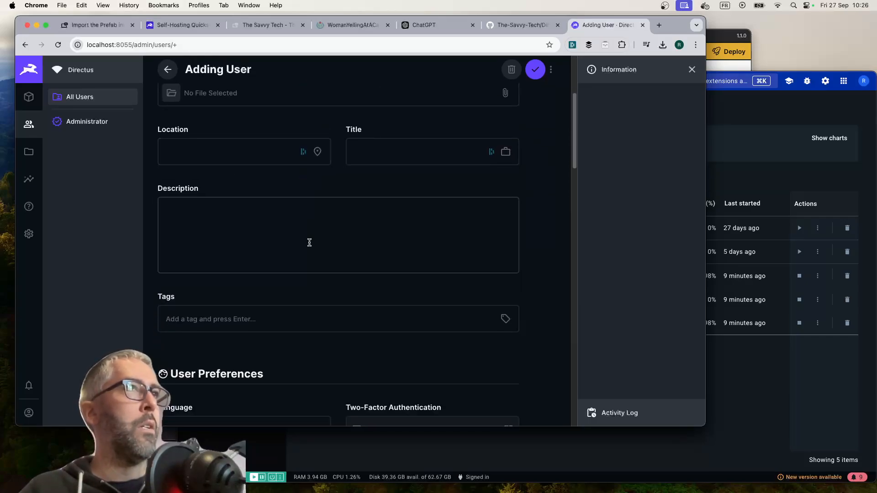
scroll(309, 243, "down", 12)
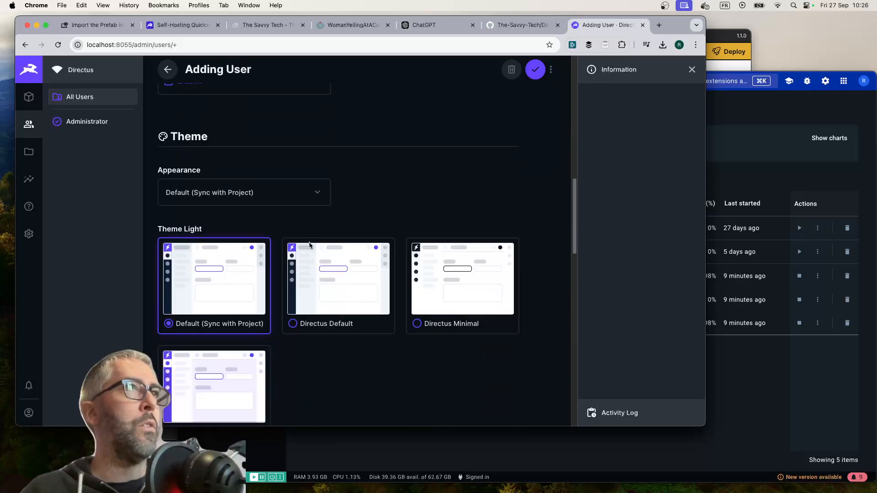
scroll(309, 246, "down", 10)
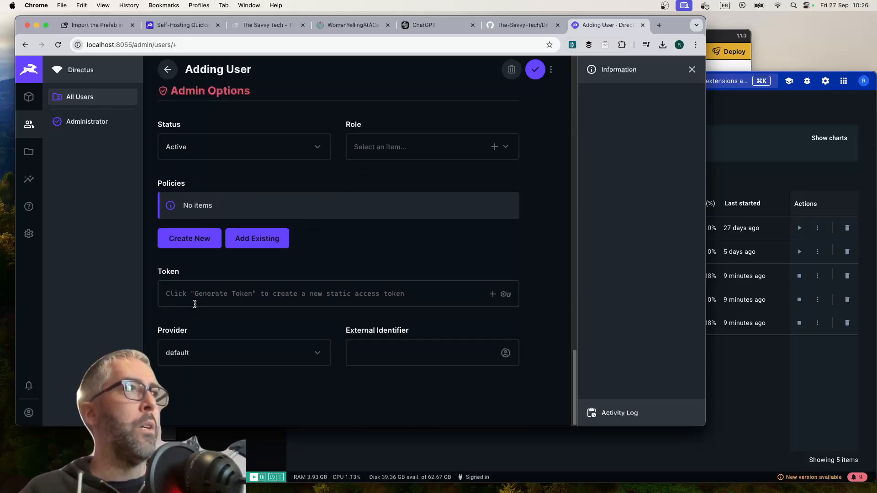
left_click(216, 291)
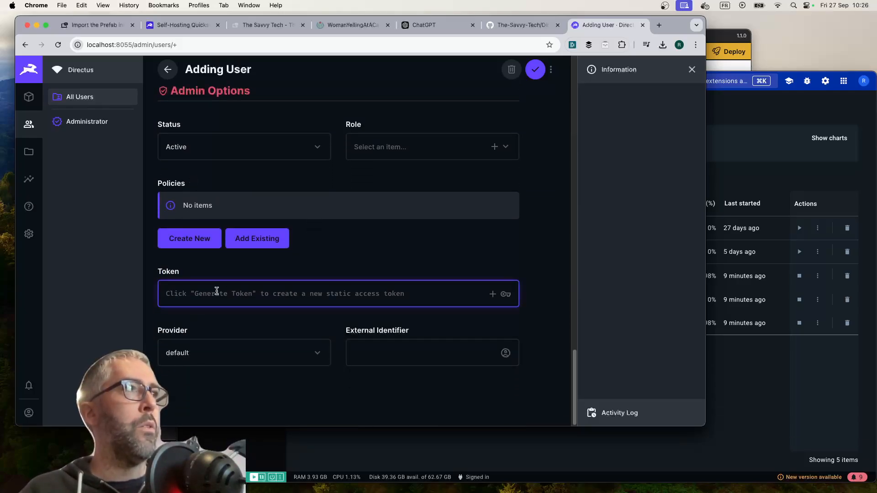
left_click(492, 295)
double_click(225, 291)
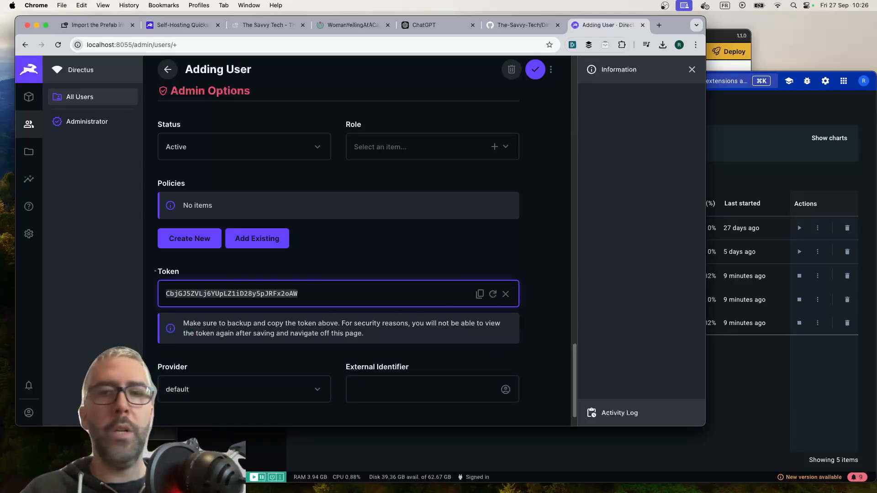
Switch to BBEdit, replace the static_token placeholder in env.json with the copied access token, and save the file
key("super+Tab")
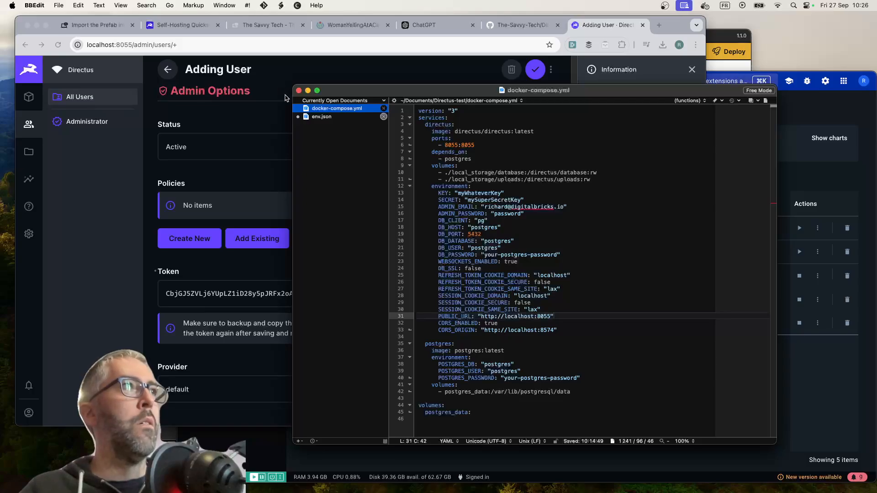
left_click(322, 117)
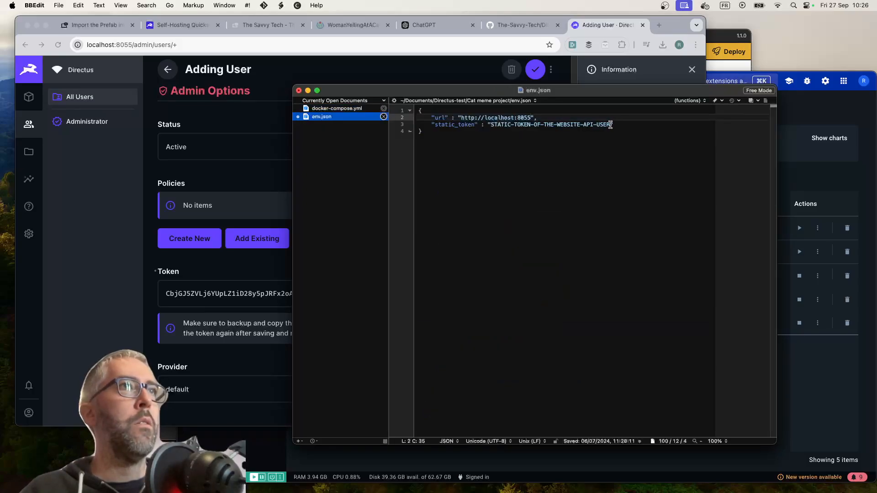
left_click_drag(610, 124, 492, 125)
key("super+v")
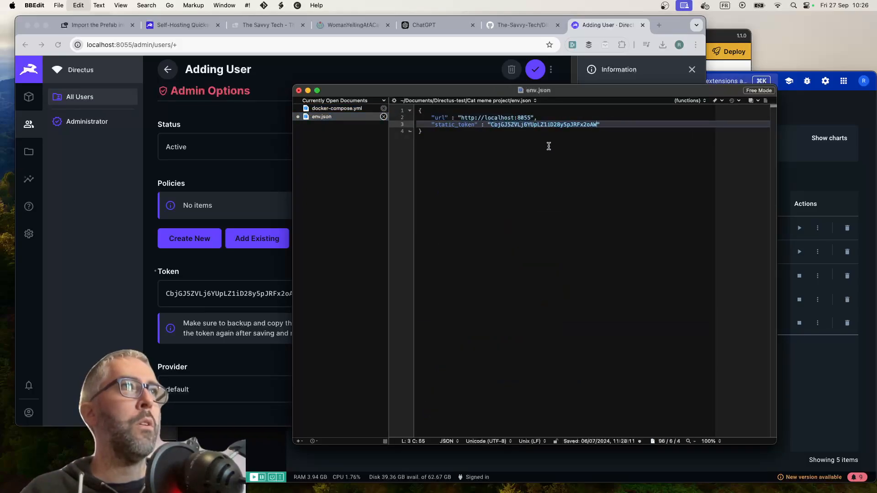
left_click(59, 5)
left_click(84, 150)
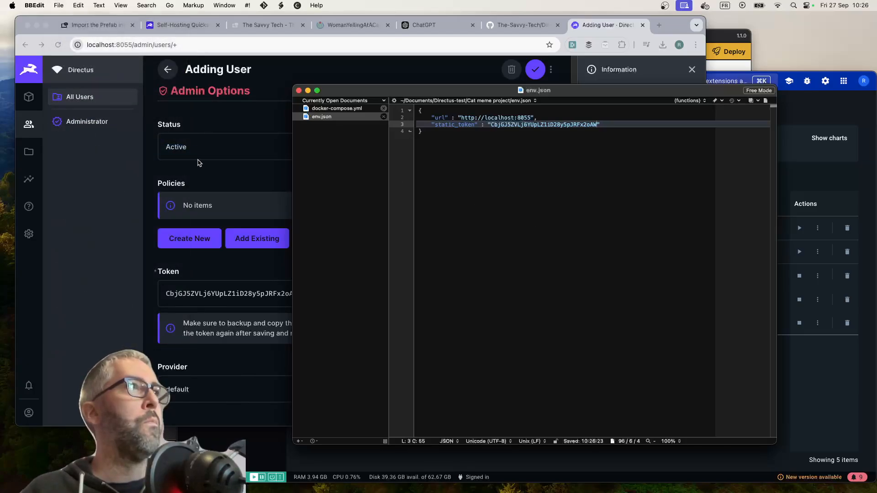
Return to Directus in Chrome, save the new user, and reopen the SDK User at its admin options
left_click(260, 185)
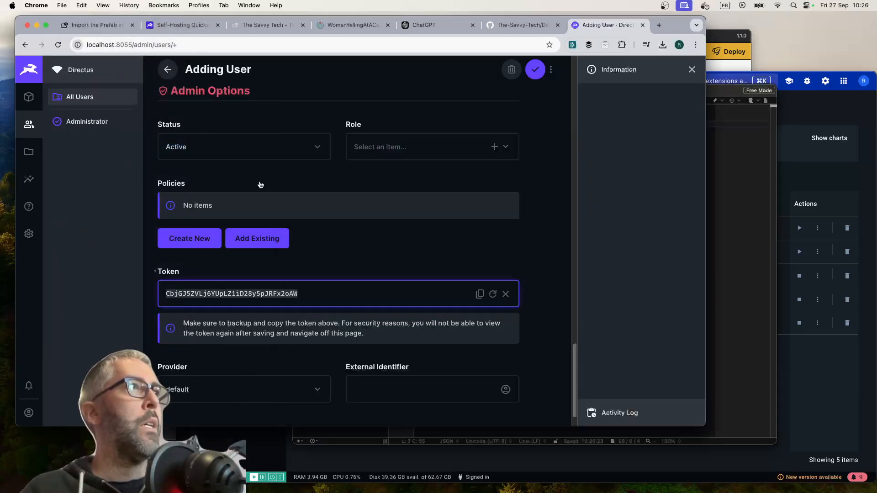
left_click(535, 74)
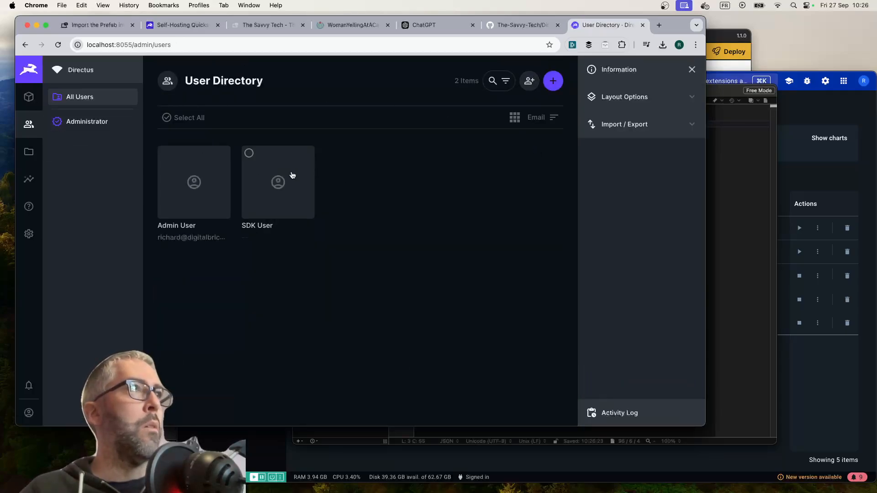
left_click(269, 183)
scroll(352, 240, "down", 6)
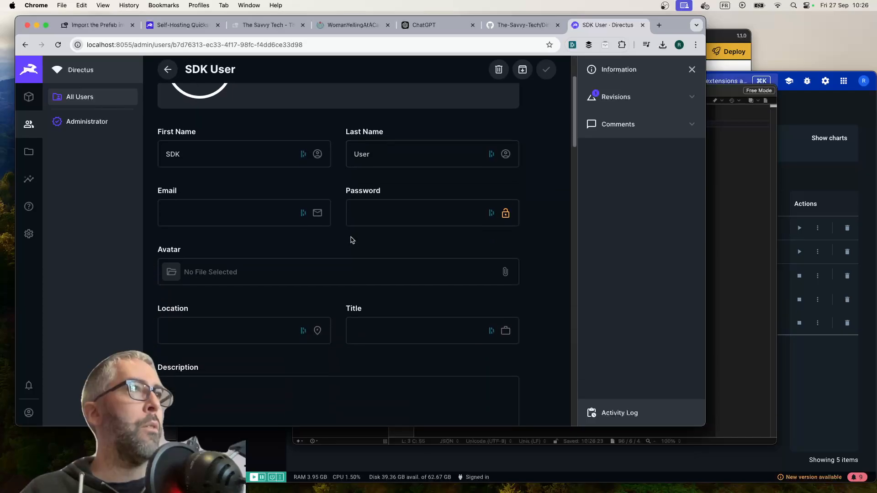
scroll(352, 240, "down", 15)
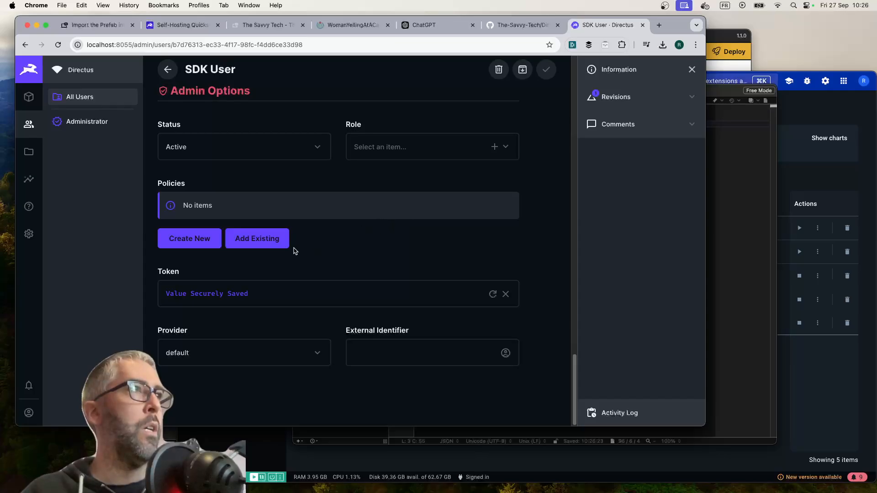
Start a new policy named SDK Access for the SDK User and check the collection choices for its permissions
left_click(199, 243)
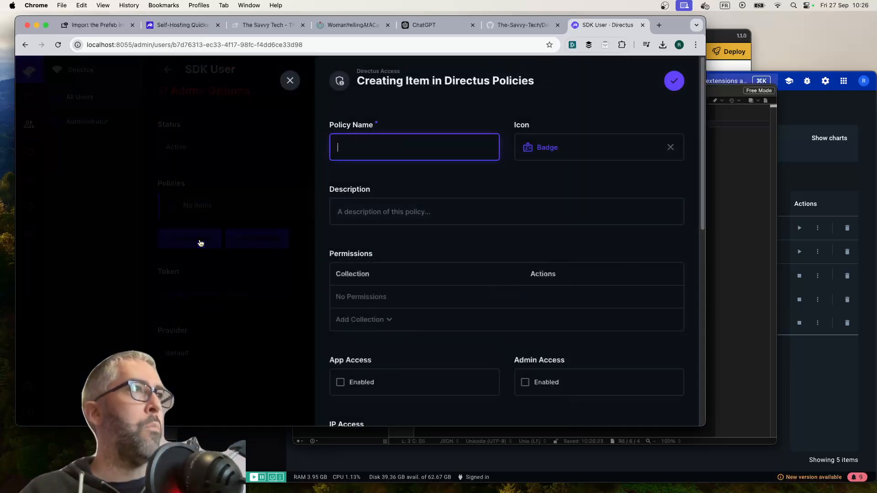
type("S")
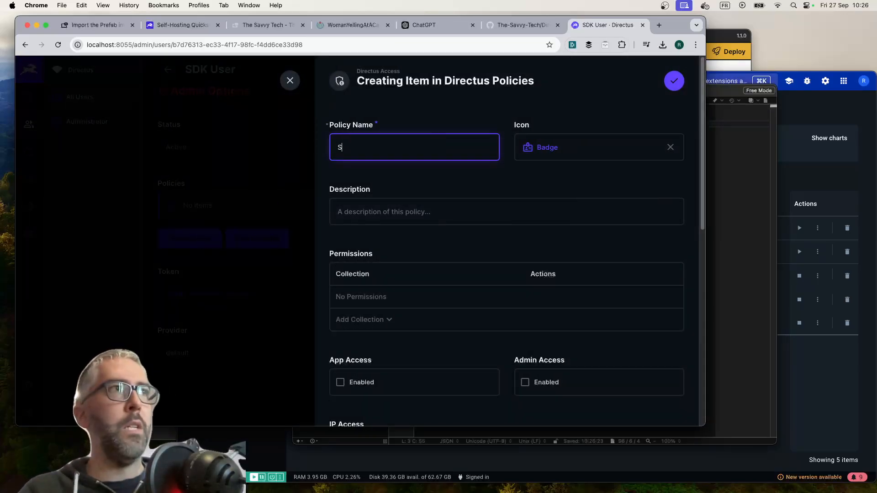
type("DK Acce")
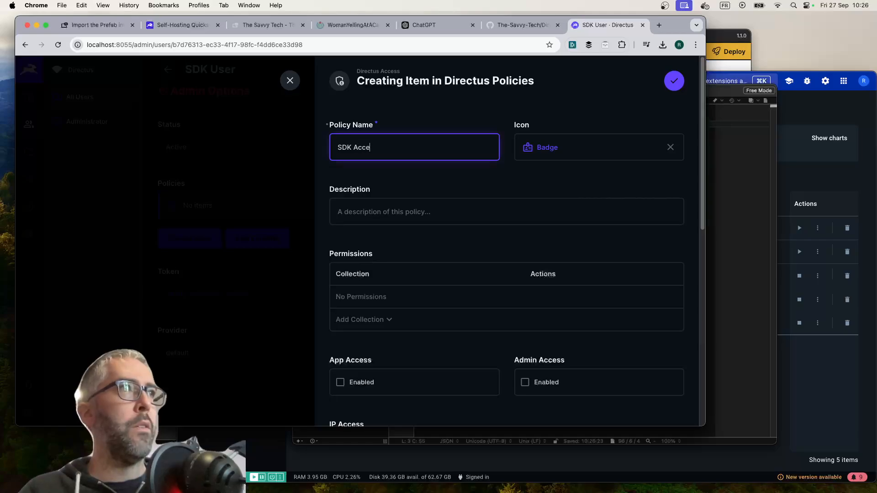
type("ss")
scroll(411, 206, "down", 3)
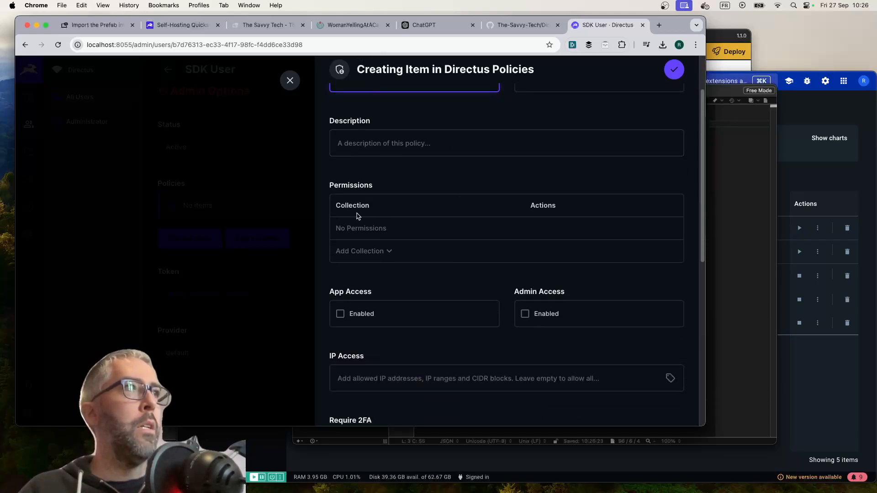
left_click(389, 255)
left_click(389, 254)
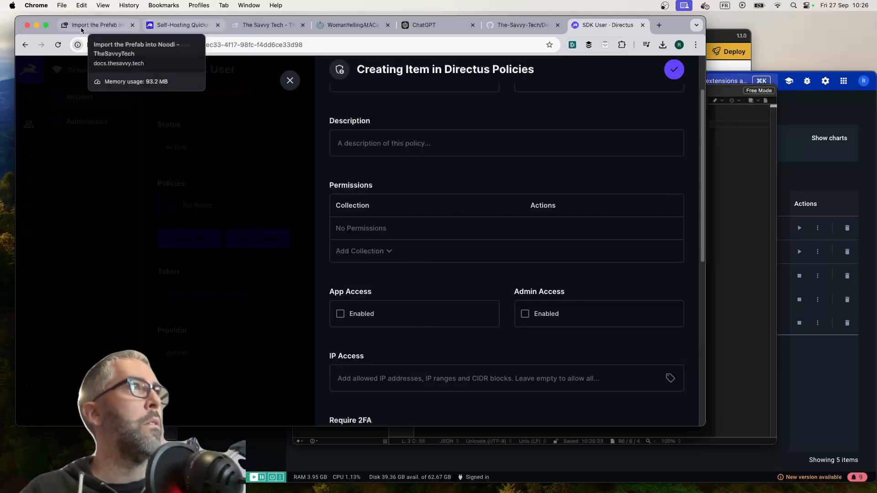
Open the Set up Directus in Noodl page in the TheSavvyTech docs and read through its setup instructions
left_click(96, 25)
left_click(90, 206)
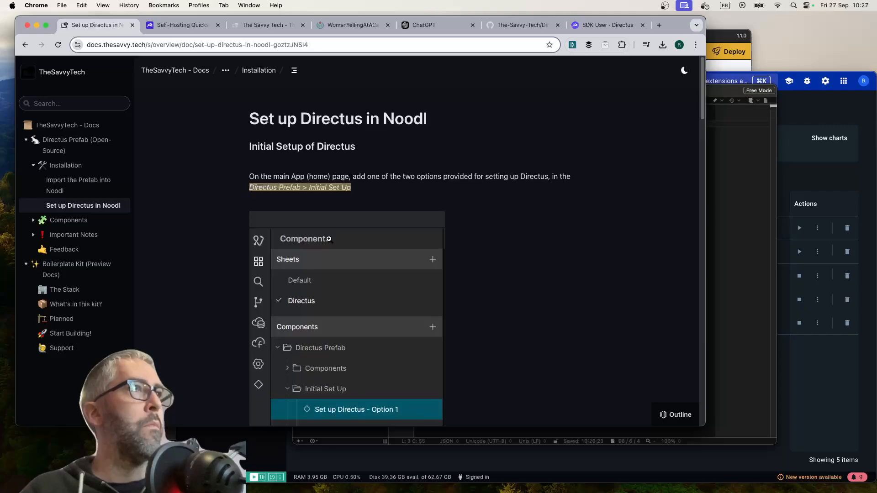
scroll(328, 238, "down", 10)
scroll(329, 238, "down", 15)
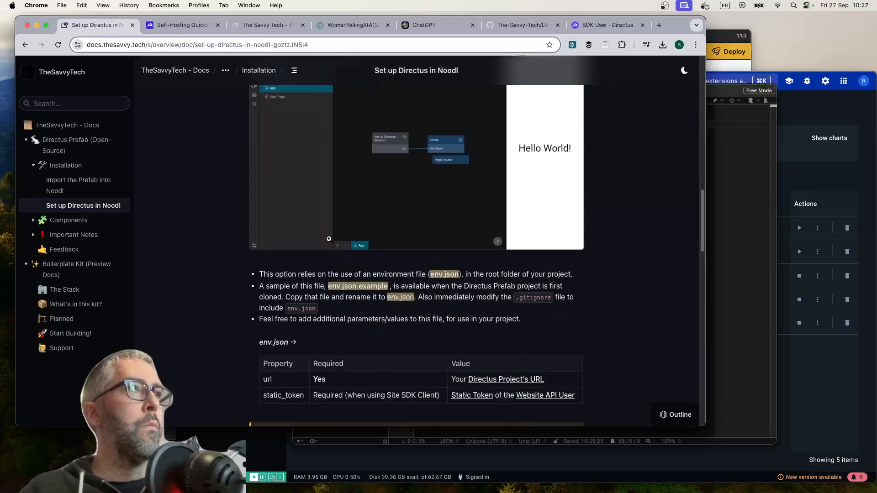
scroll(328, 240, "down", 15)
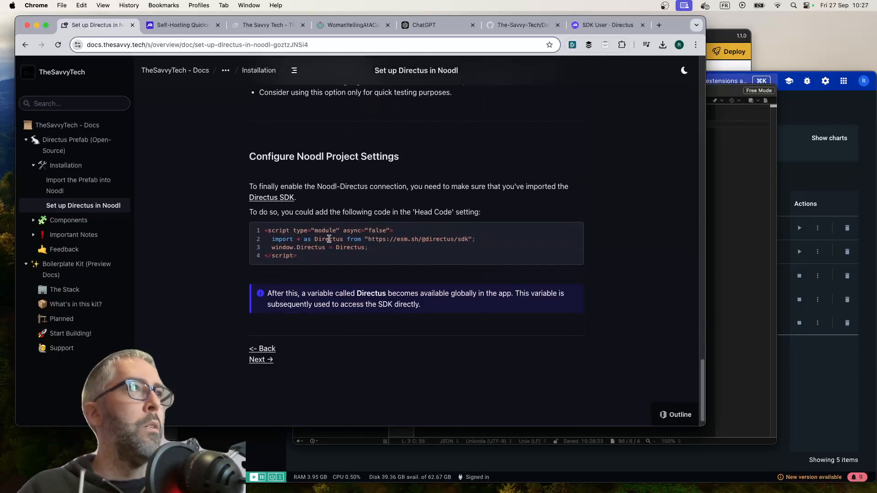
Finish reading the Set up Directus in Noodl page and review the Import the Prefab into Noodl instructions in the docs
scroll(329, 238, "down", 1)
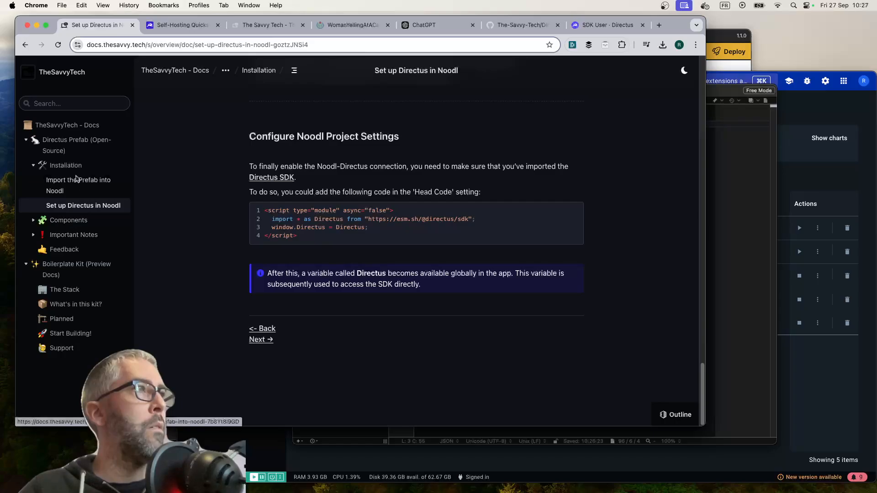
left_click(58, 188)
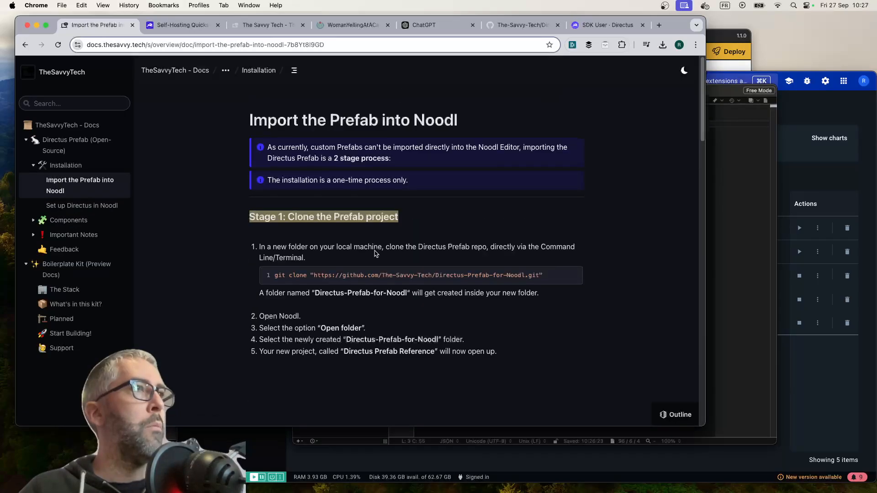
scroll(358, 222, "down", 20)
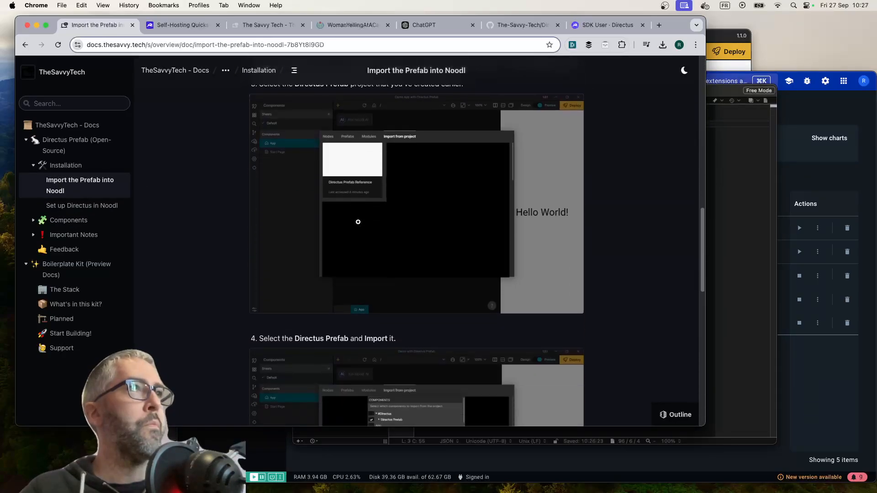
scroll(358, 222, "down", 1)
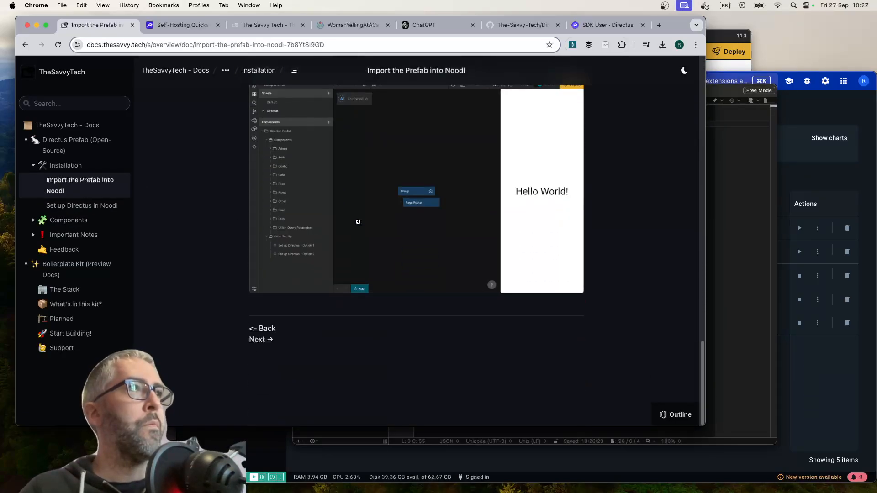
Return to the SDK Access policy in Directus and grant All Access for Read on the directus_access collection
left_click(611, 26)
left_click(377, 251)
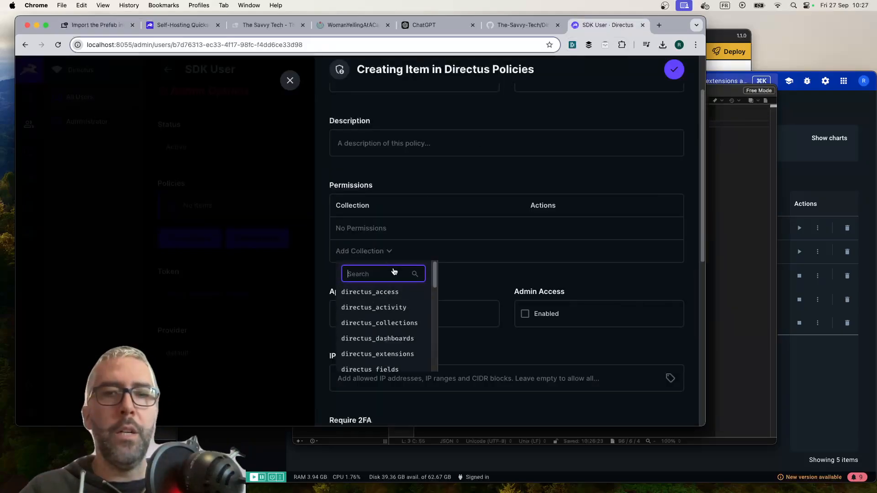
left_click(381, 294)
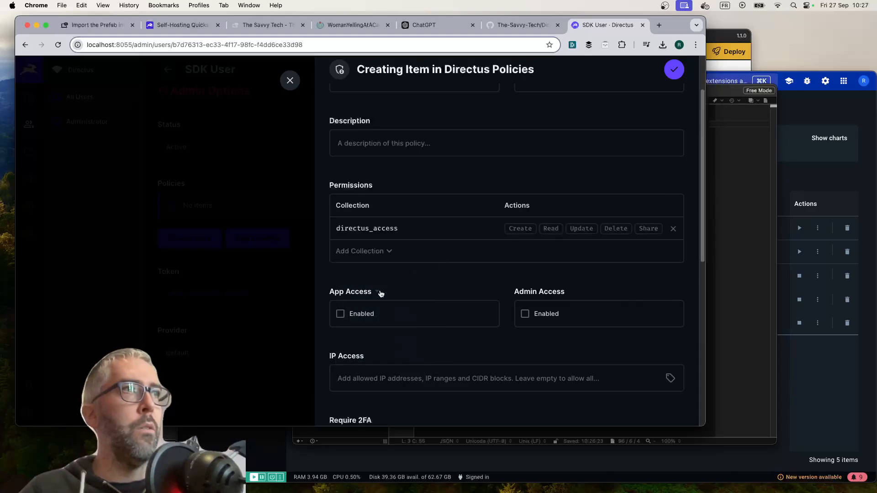
left_click(561, 229)
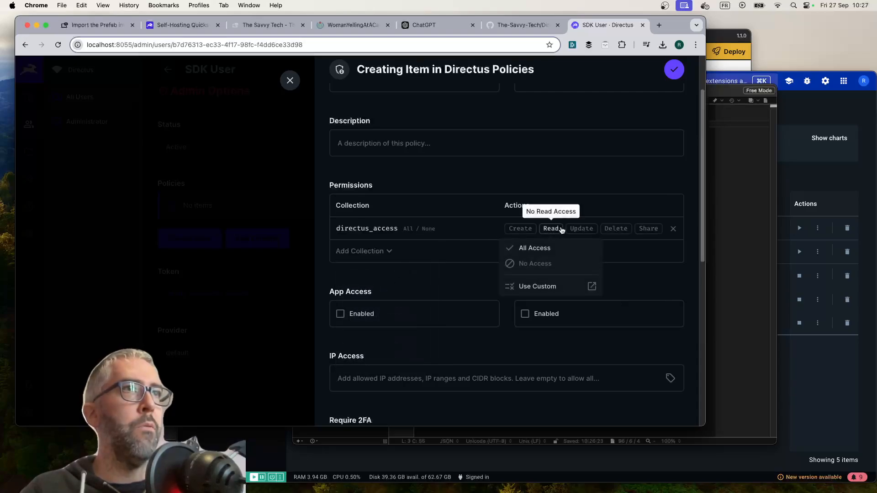
left_click(542, 249)
Add the directus_users collection to the policy's permissions with All Access for Read and Create
left_click(367, 251)
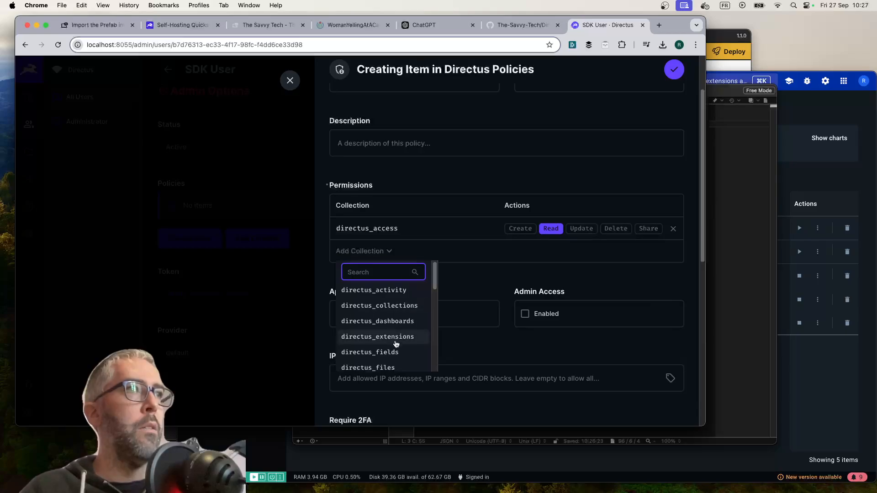
scroll(379, 338, "down", 10)
left_click(379, 330)
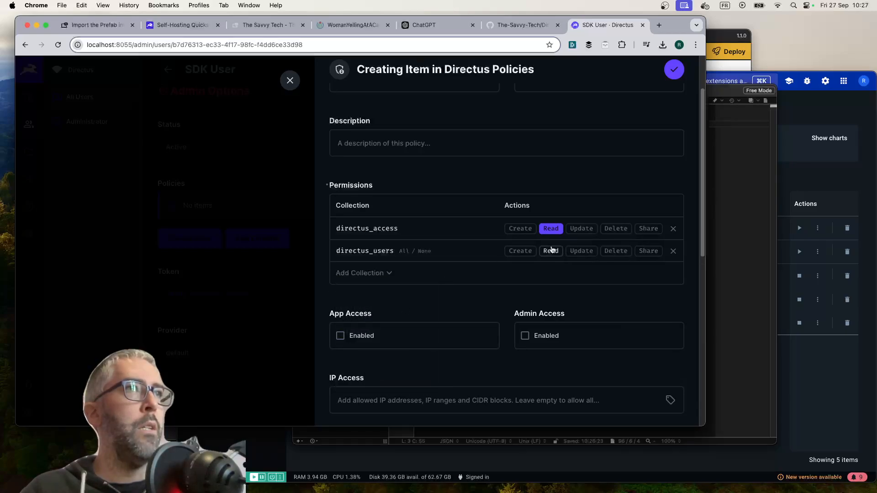
left_click(551, 251)
left_click(547, 271)
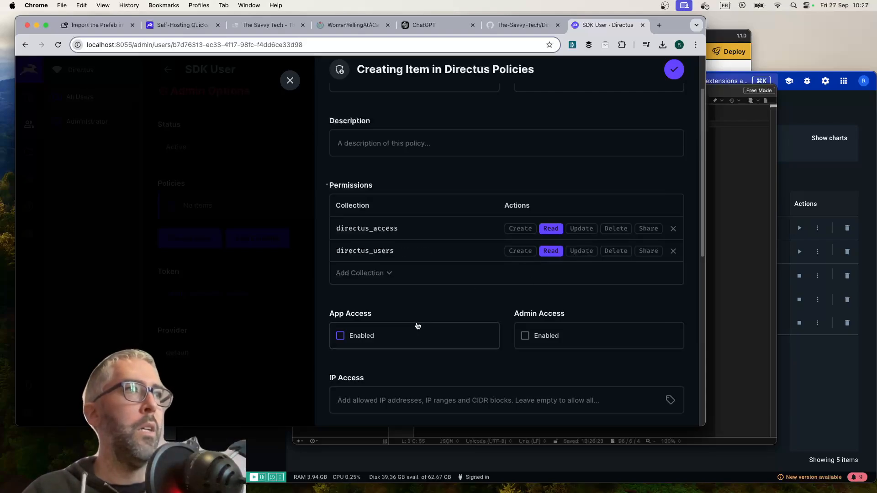
left_click(521, 251)
left_click(504, 269)
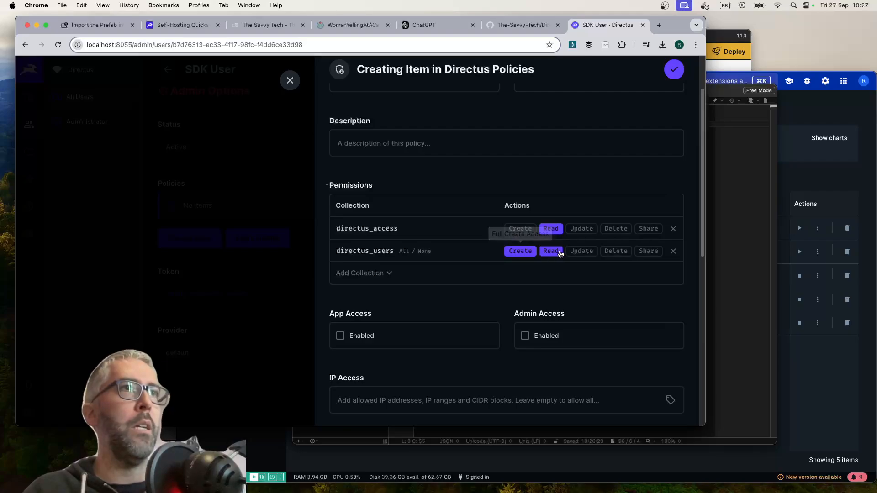
Review the remaining policy settings, confirm the SDK Access policy, and save the SDK User
scroll(415, 291, "down", 3)
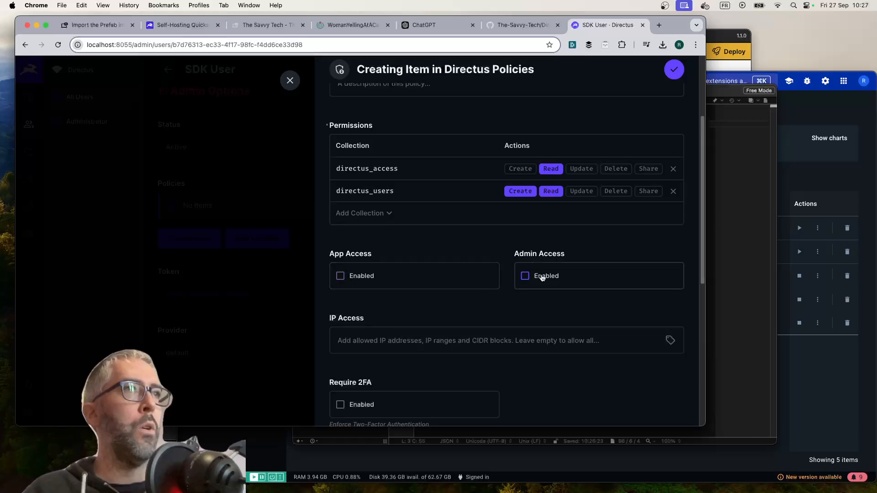
scroll(415, 287, "down", 7)
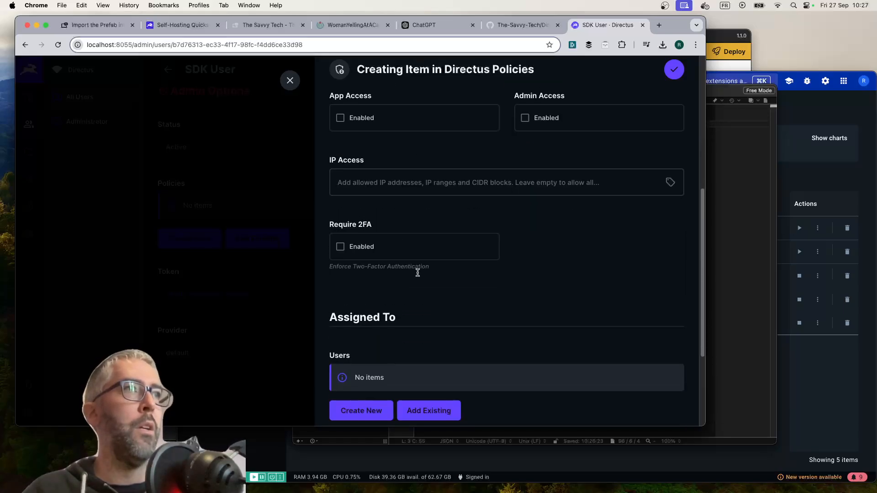
scroll(416, 274, "up", 7)
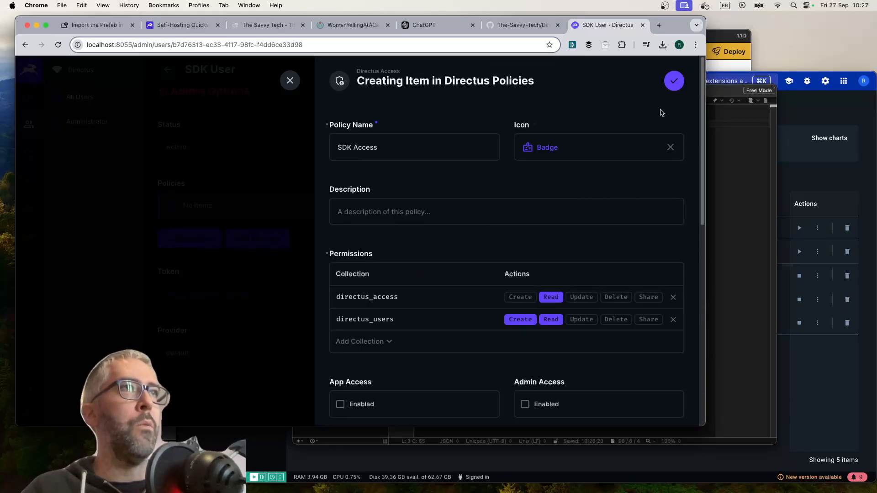
left_click(674, 70)
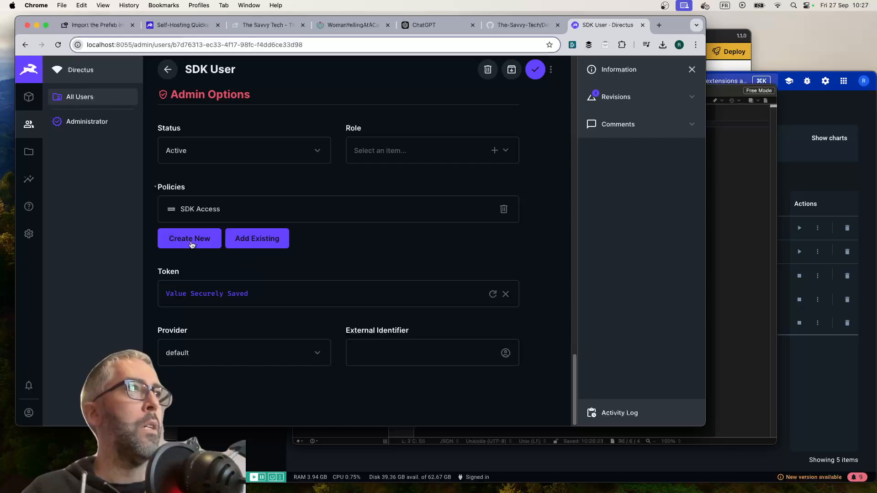
left_click(535, 69)
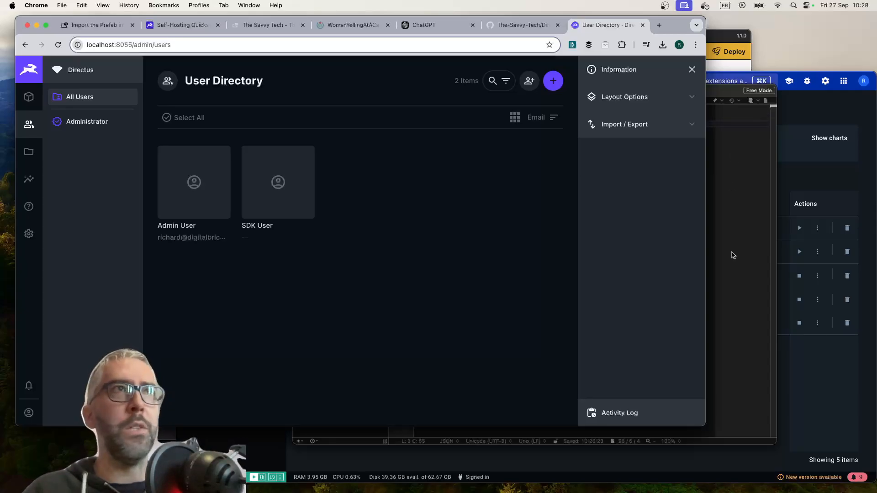
Switch to OpenNoodl, leave the Directus Prefab Reference project, and open the Cat meme project from the recent projects
left_click(161, 438)
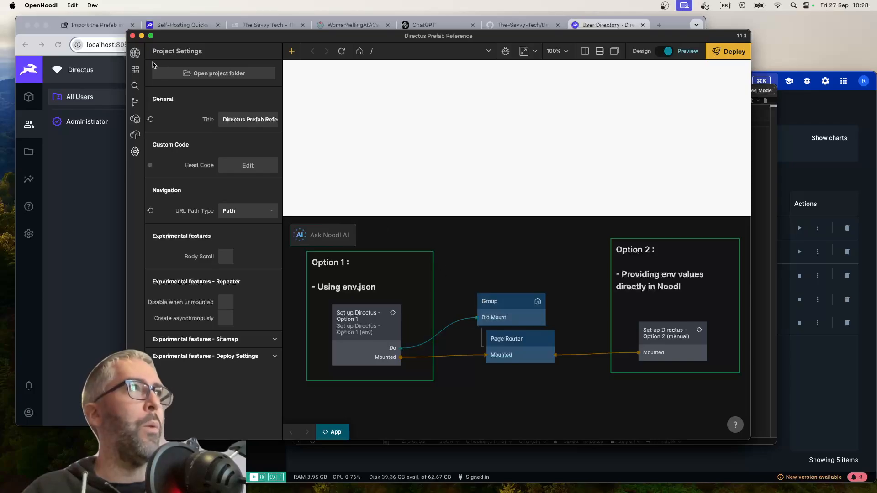
left_click(135, 54)
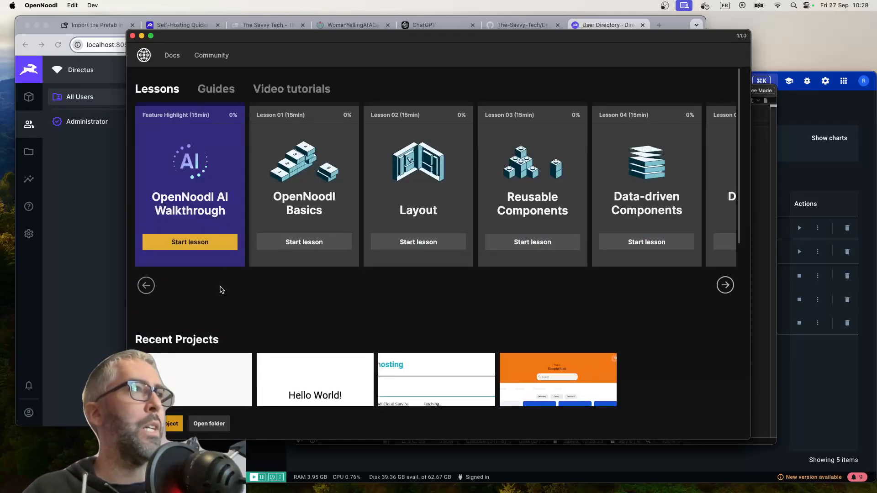
scroll(219, 287, "down", 5)
left_click(315, 229)
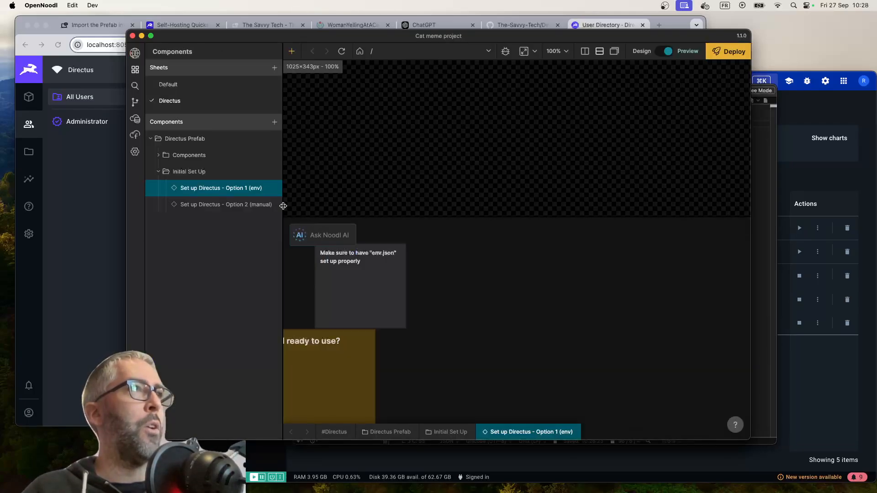
Examine the nodes and signals of the SDK readiness check in the Set up Directus - Option 1 (env) component
scroll(410, 372, "down", 5)
scroll(410, 372, "left", 5)
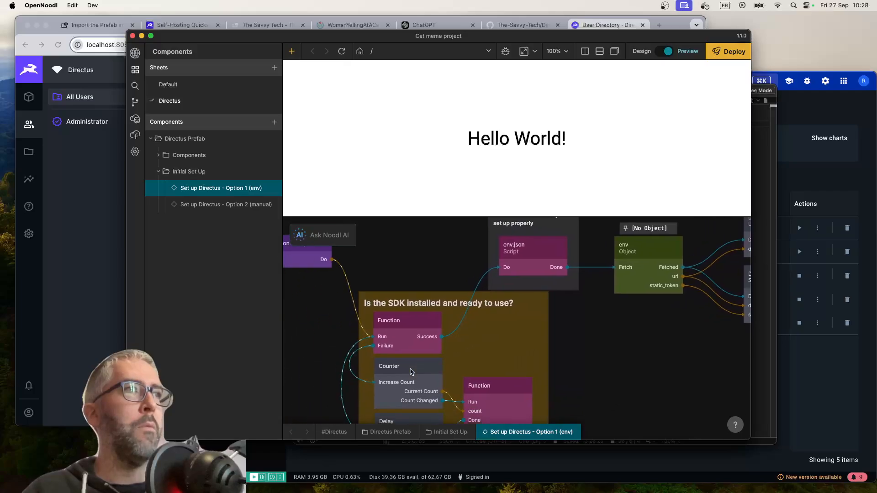
mouse_move(394, 291)
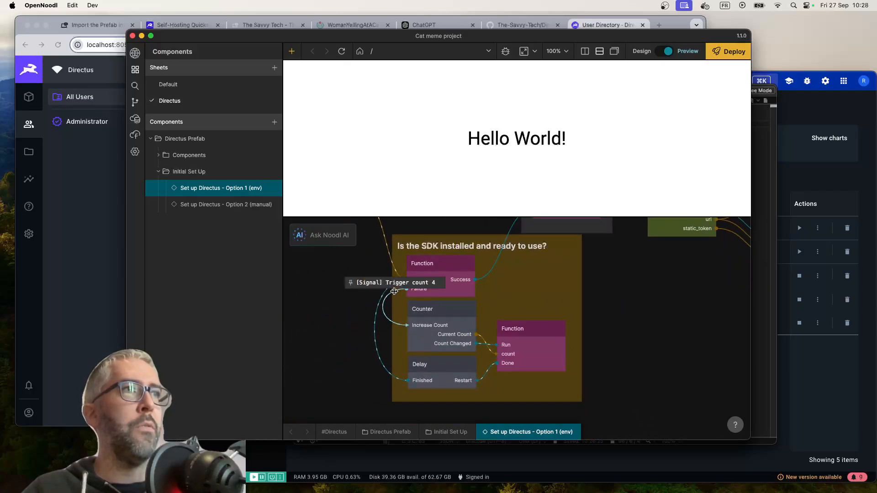
scroll(374, 278, "up", 3)
scroll(374, 278, "right", 1)
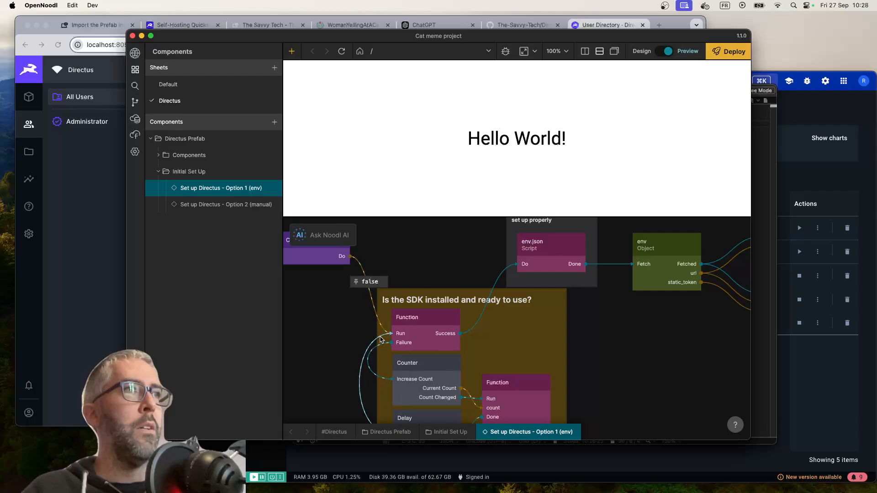
scroll(376, 346, "down", 3)
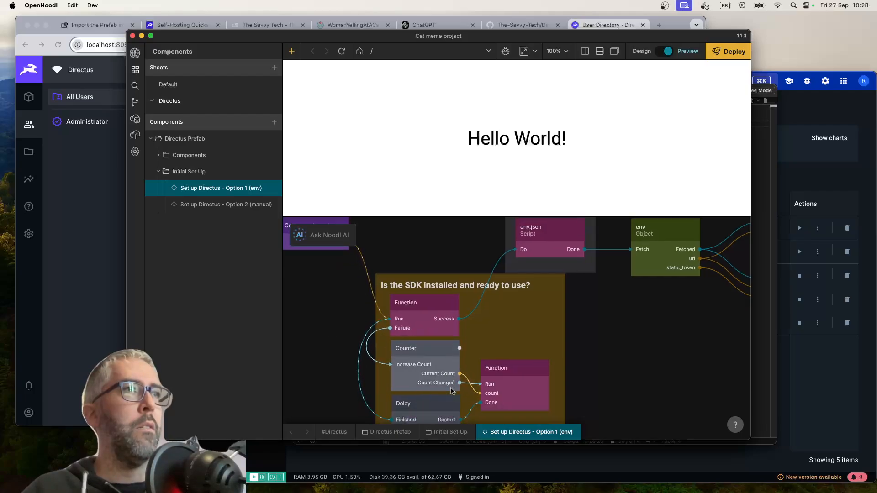
scroll(377, 345, "right", 1)
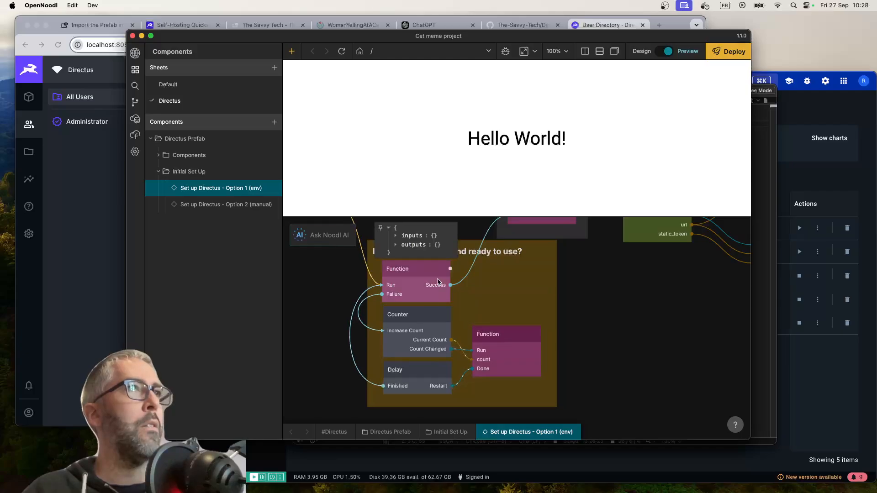
scroll(484, 238, "up", 2)
Open the developer tools for the preview, move their window beside the editor, and return to the Cat meme project
left_click(505, 52)
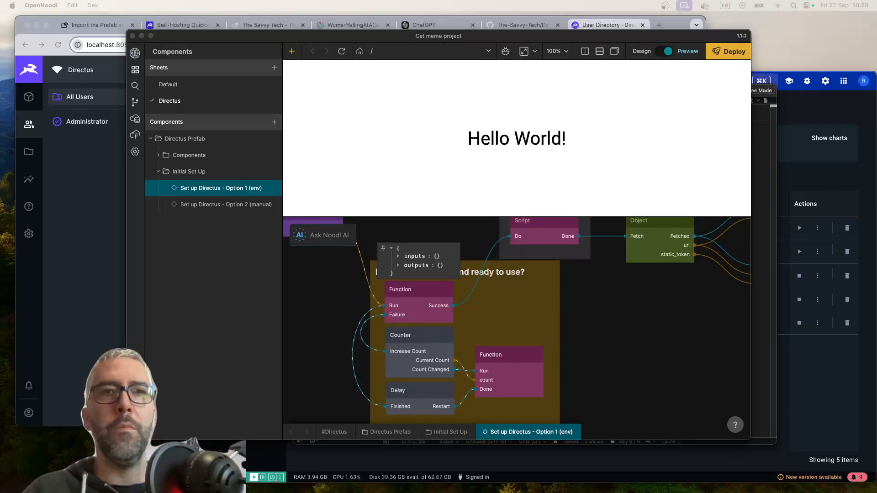
left_click_drag(876, 14, 642, 71)
left_click(336, 41)
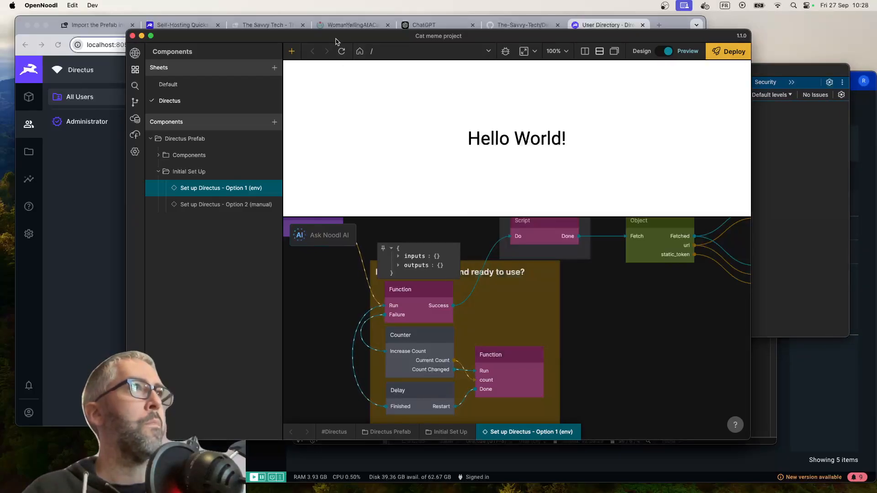
Open the App component in the Default sheet and remove the Group's Did Mount connection to Set up Directus - Option 1 (env)
left_click(190, 85)
left_click(183, 145)
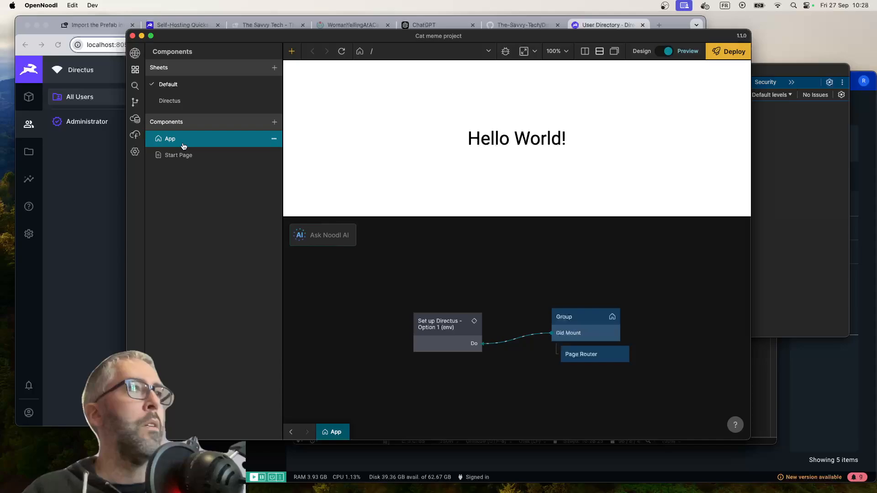
left_click(523, 337)
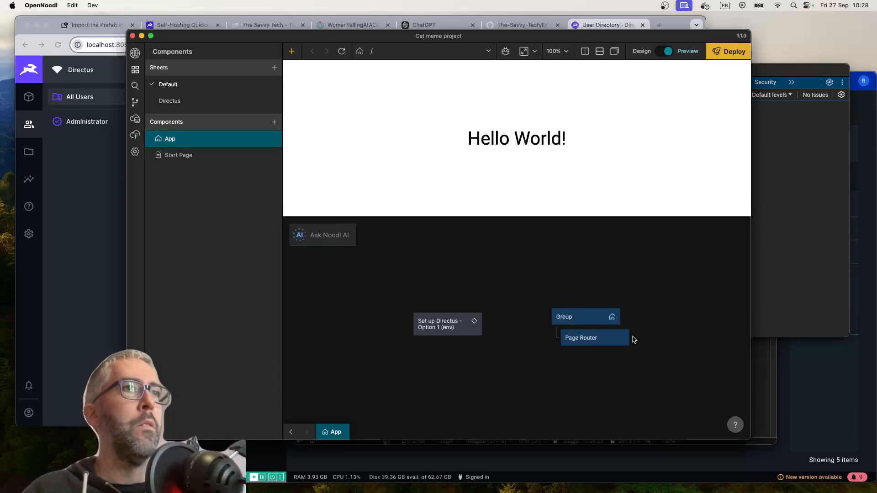
Try triggering the Do input of Set up Directus - Option 1 (env) from the Page Router's Did Mount, reload the preview, and remove the connection
left_click_drag(634, 340, 447, 325)
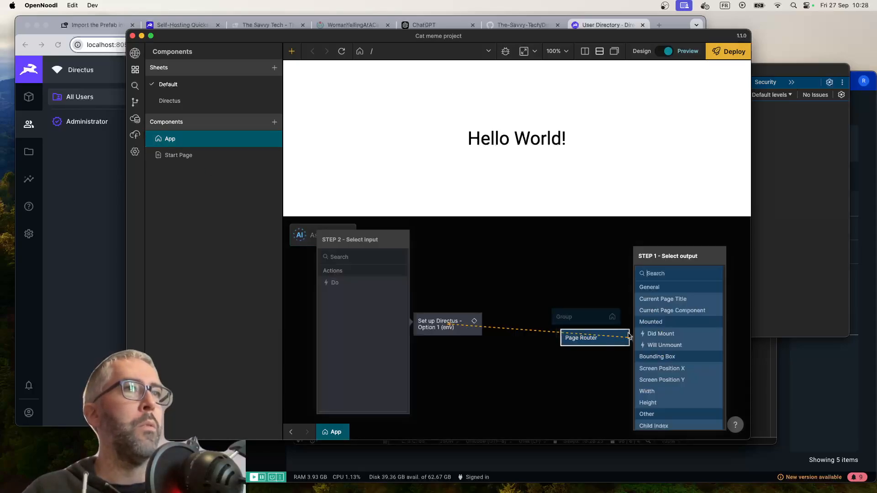
left_click(669, 337)
left_click(334, 282)
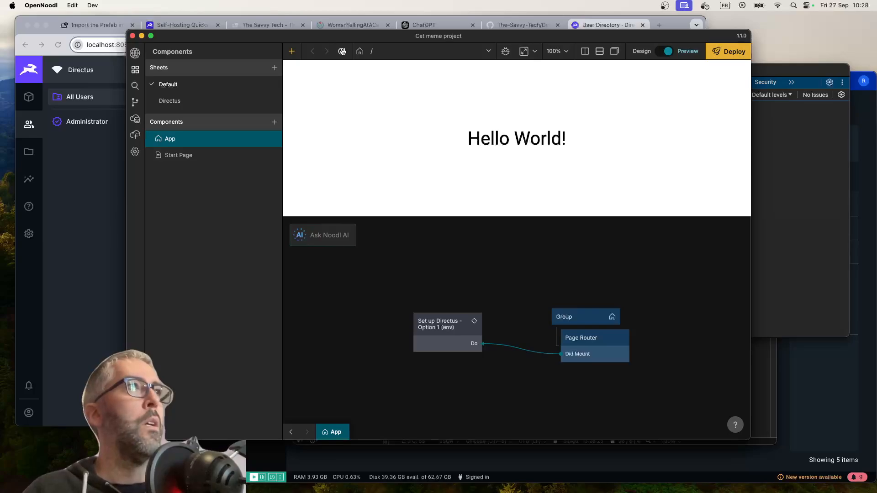
left_click(341, 51)
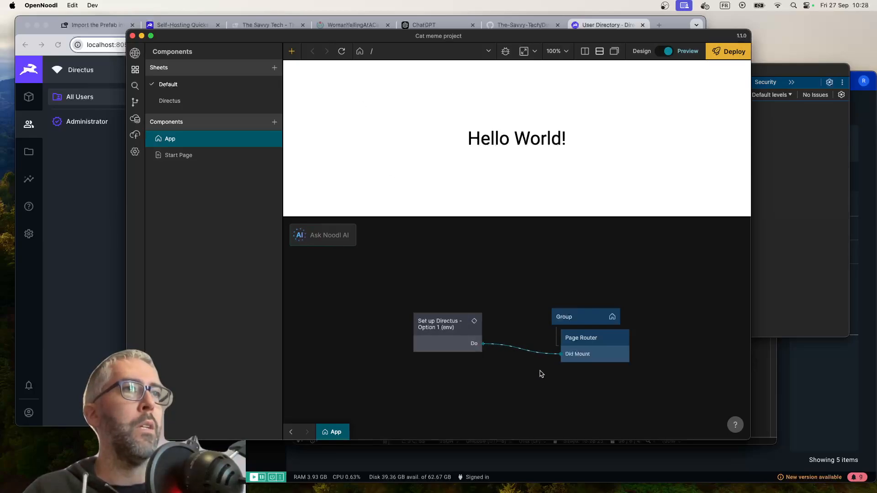
left_click(528, 354)
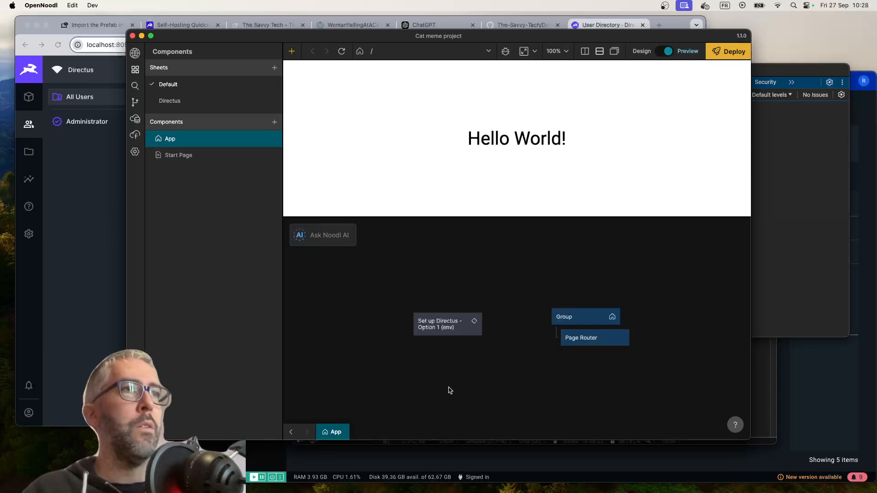
Add a Switch node, connect its Switched To On output to Do on Set up Directus - Option 1 (env), and position it below that node
right_click(451, 390)
type("swi")
key("Return")
left_click_drag(471, 385, 460, 322)
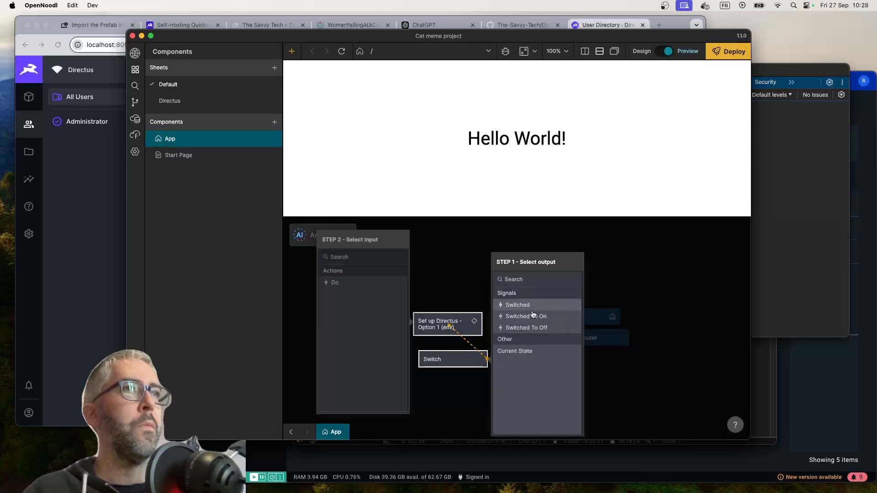
left_click(528, 316)
left_click(333, 282)
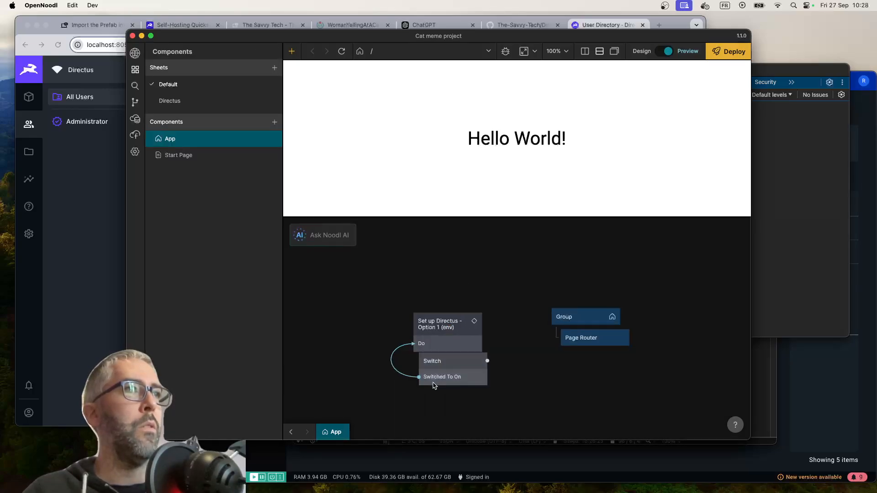
left_click_drag(434, 381, 429, 402)
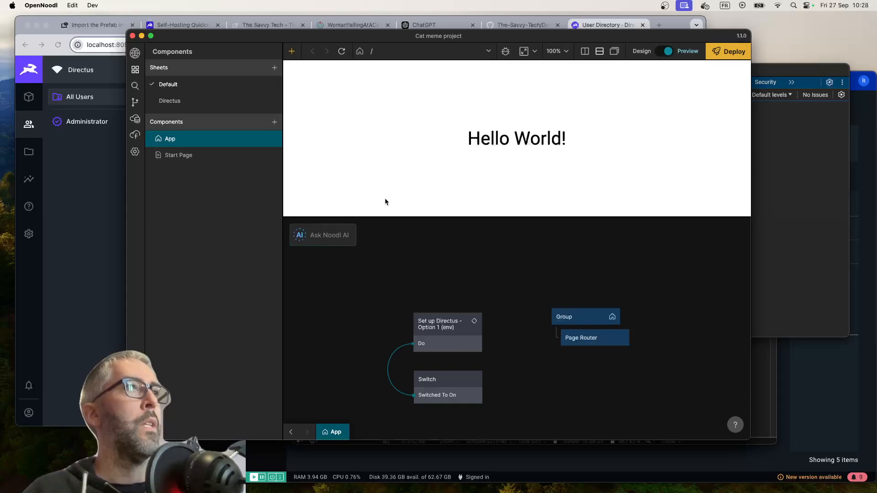
Test the Switch trigger, checking the preview's developer console and the SDK check nodes inside Set up Directus - Option 1 (env)
left_click(447, 386)
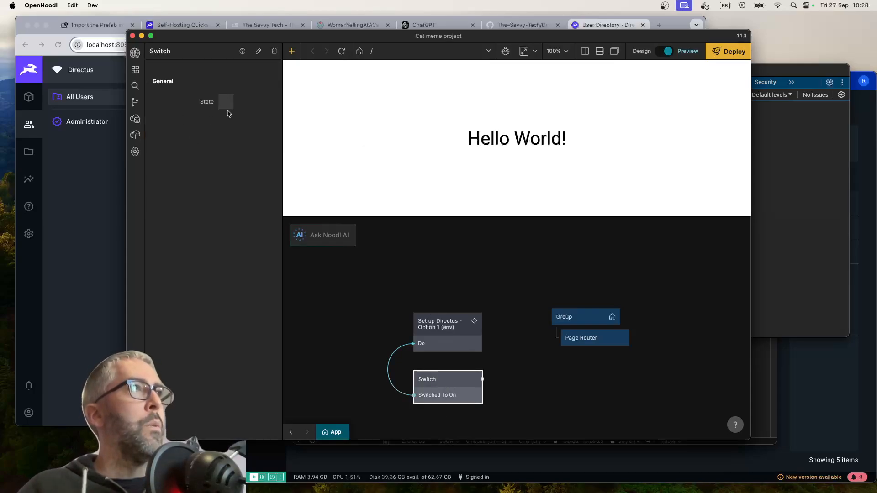
left_click(456, 336)
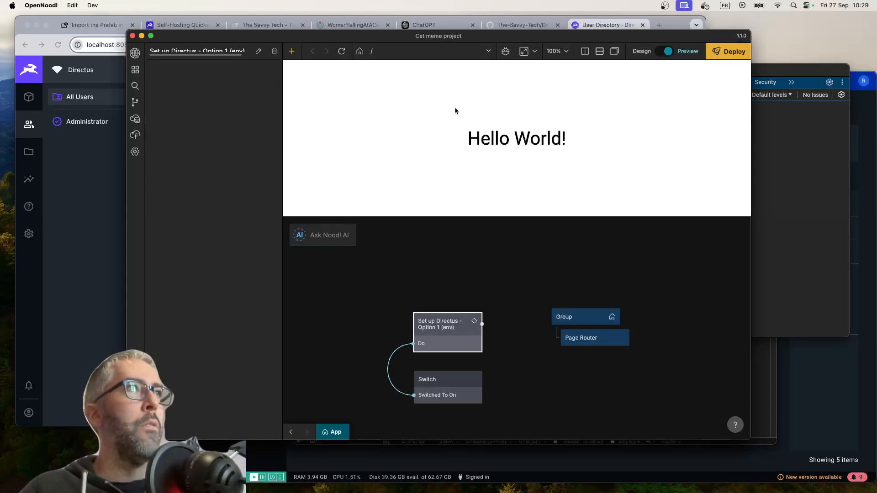
left_click(505, 51)
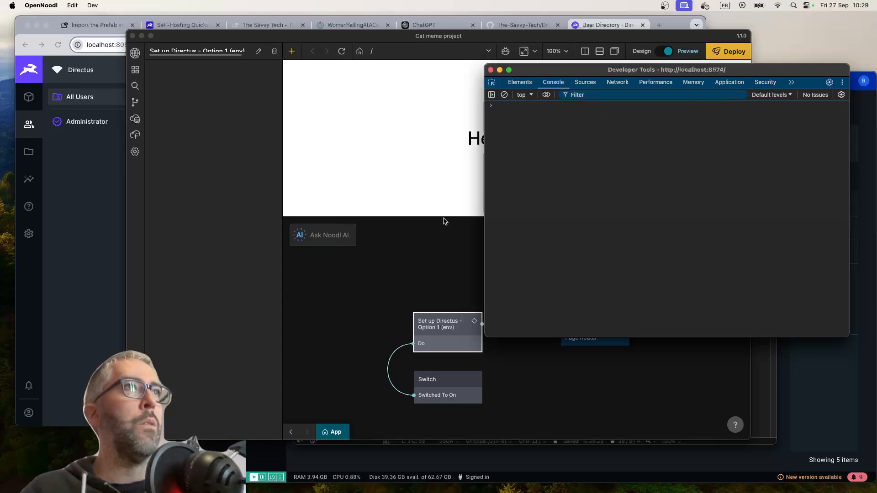
left_click(415, 259)
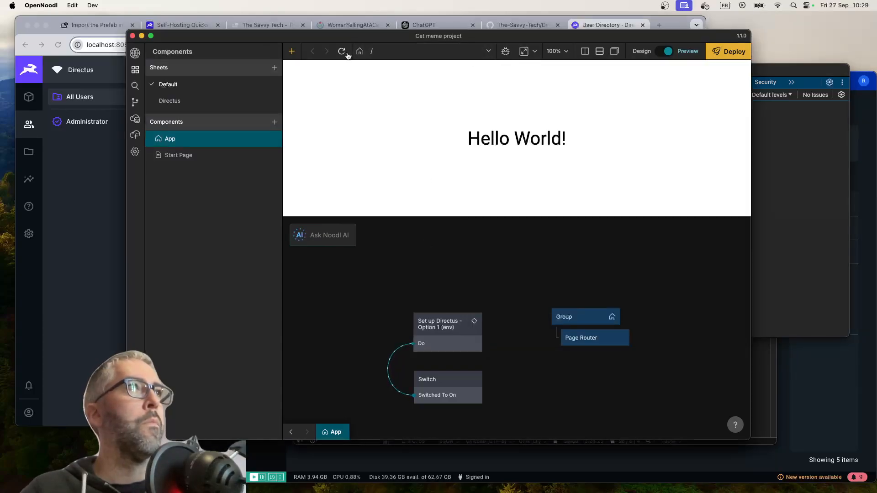
double_click(468, 323)
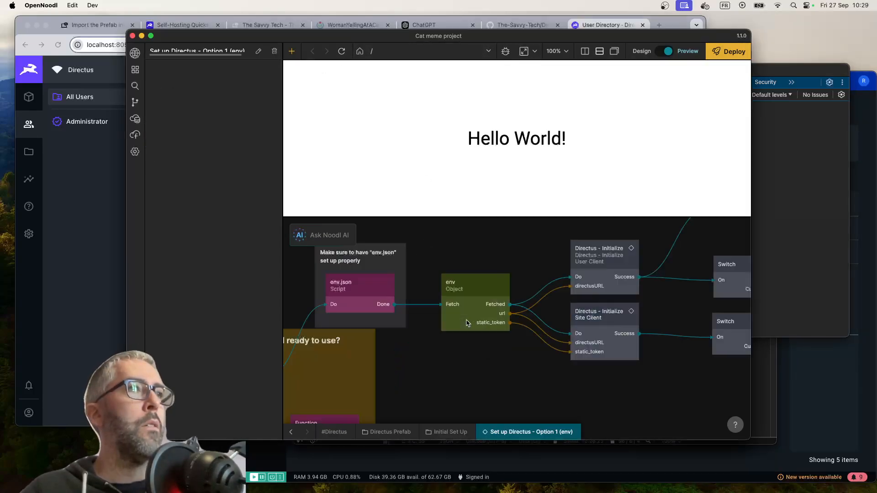
scroll(420, 372, "left", 10)
scroll(419, 372, "down", 2)
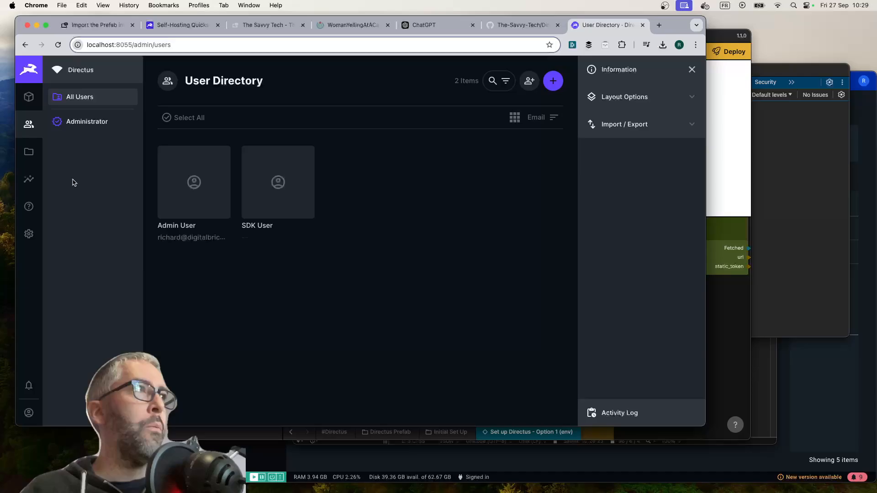
Switch to Directus in Chrome, generate and copy a static access token for the Admin User, and save the user
left_click(74, 183)
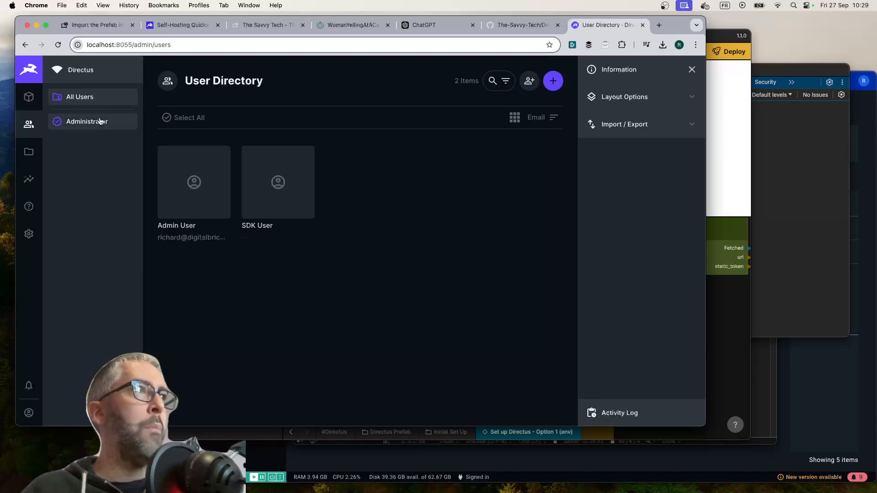
left_click(100, 121)
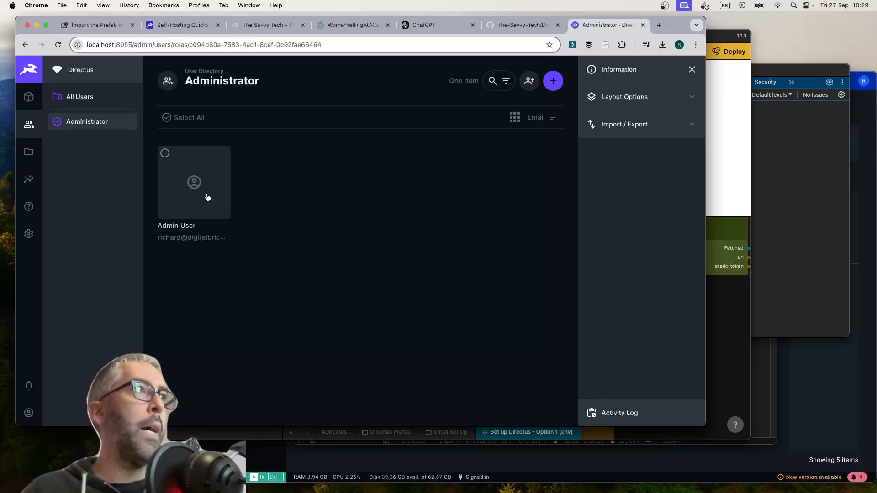
left_click(204, 194)
scroll(387, 274, "down", 8)
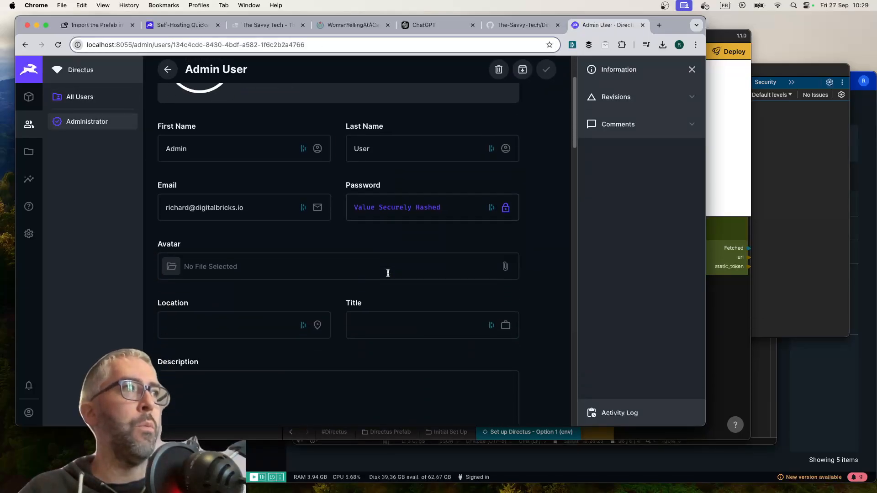
scroll(388, 273, "down", 15)
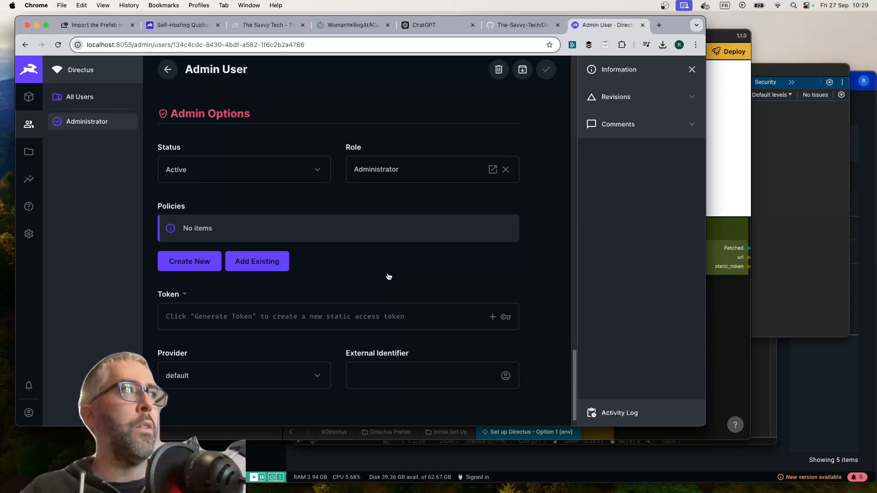
left_click(505, 315)
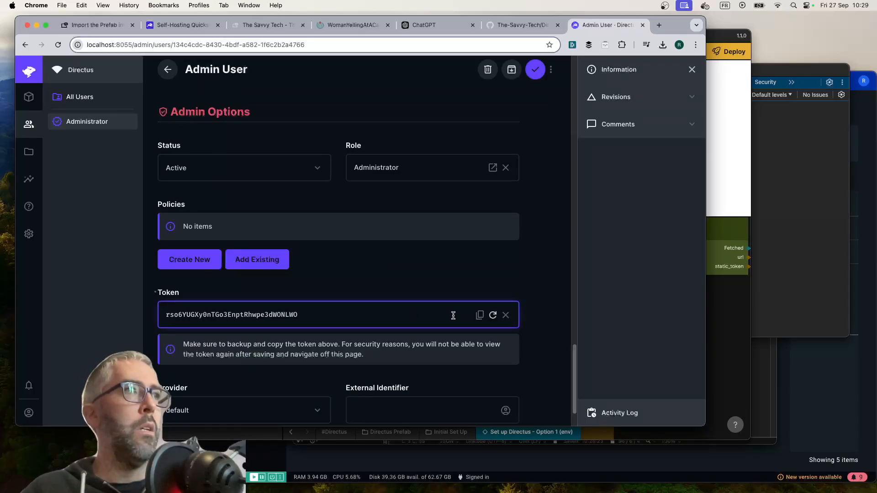
double_click(297, 315)
left_click(535, 69)
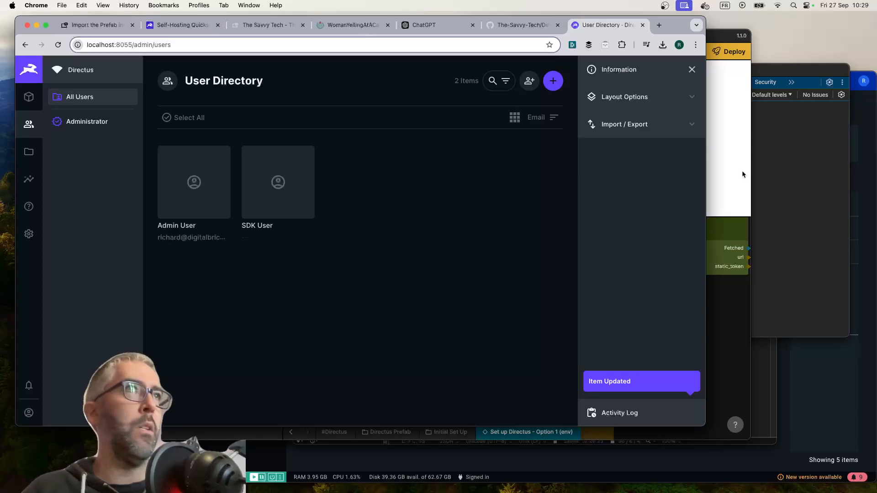
Return to the App component of the Cat meme project and delete the Switch node
left_click(732, 212)
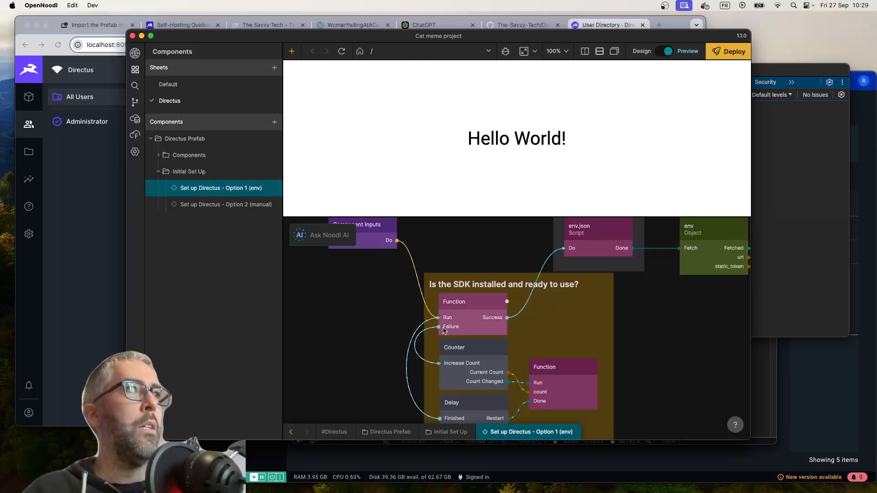
left_click(135, 151)
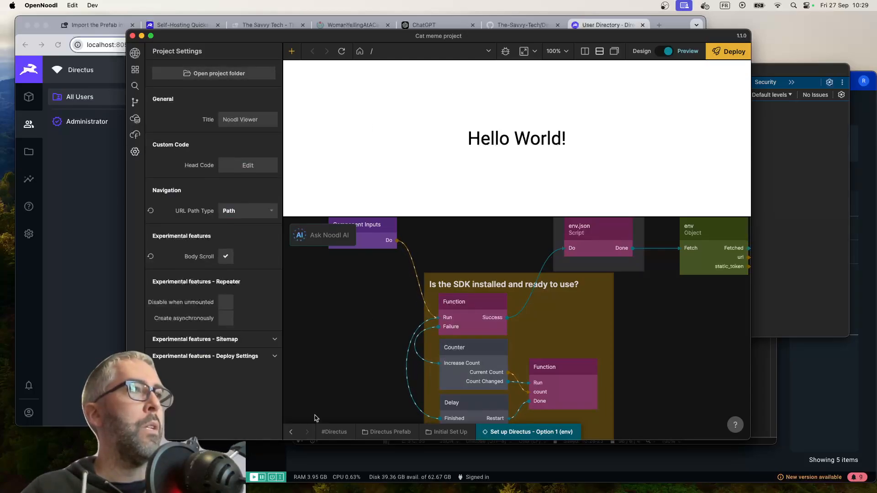
left_click(291, 431)
left_click(498, 366)
key("Delete")
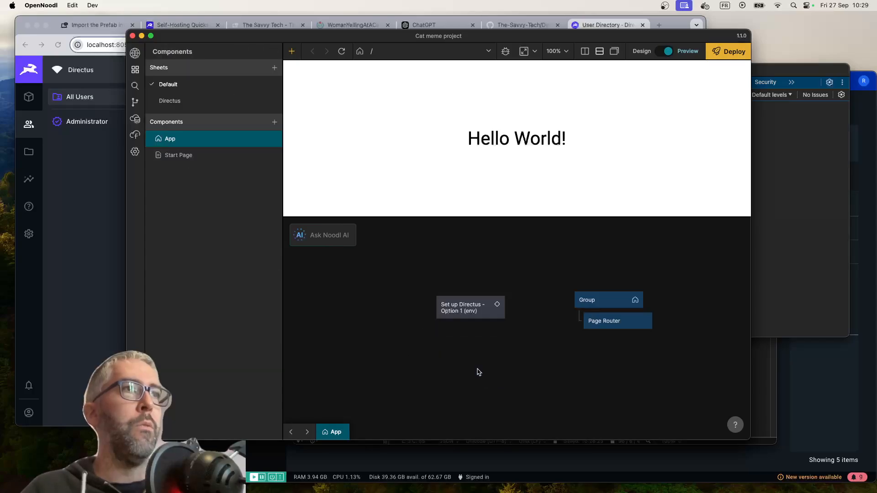
Connect the Group's Did Mount output to the Do input of Set up Directus - Option 1 (env)
left_click_drag(641, 299, 475, 308)
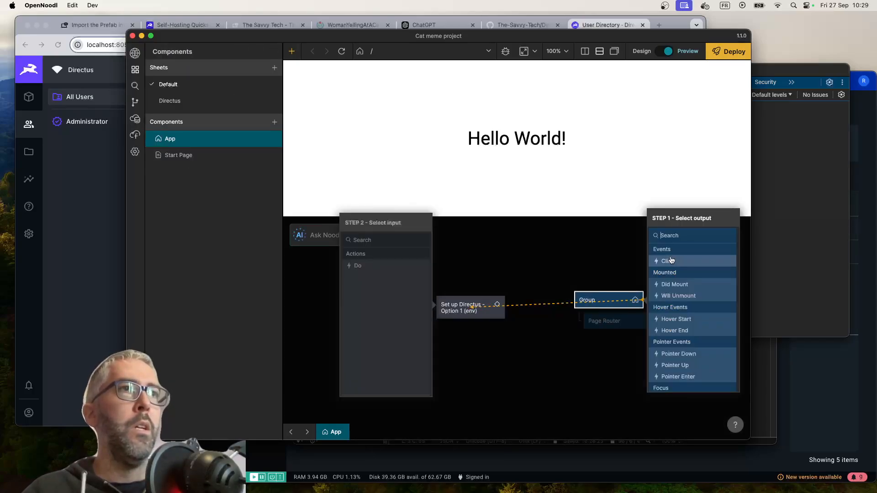
left_click(671, 284)
left_click(357, 265)
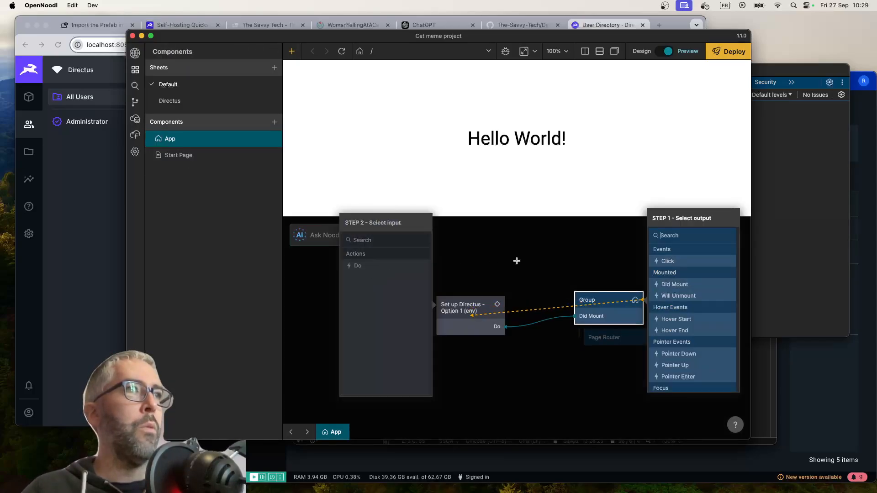
Switch to BBEdit, replace the static_token value in env.json with the copied access token, and save the file
left_click(753, 400)
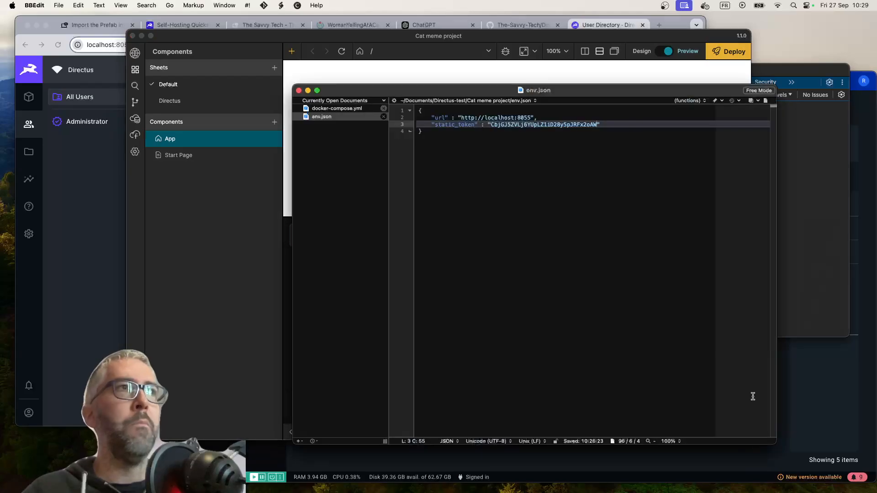
left_click_drag(597, 124, 490, 125)
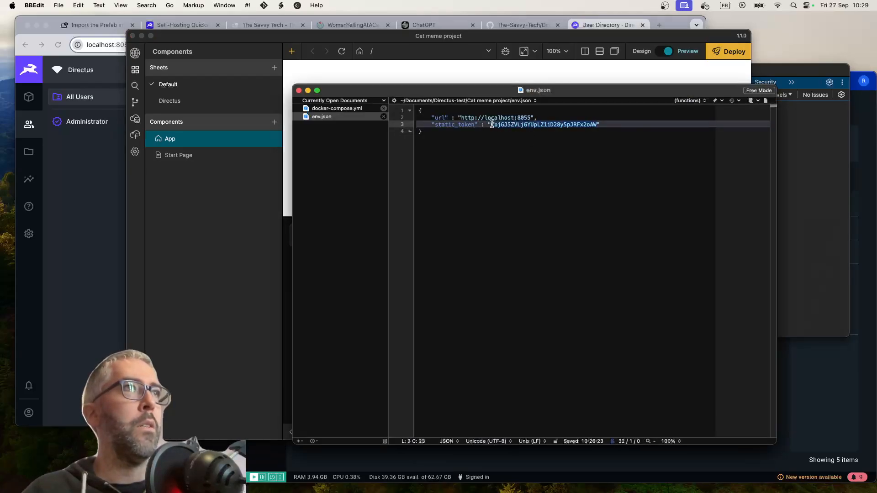
key("cmd+v")
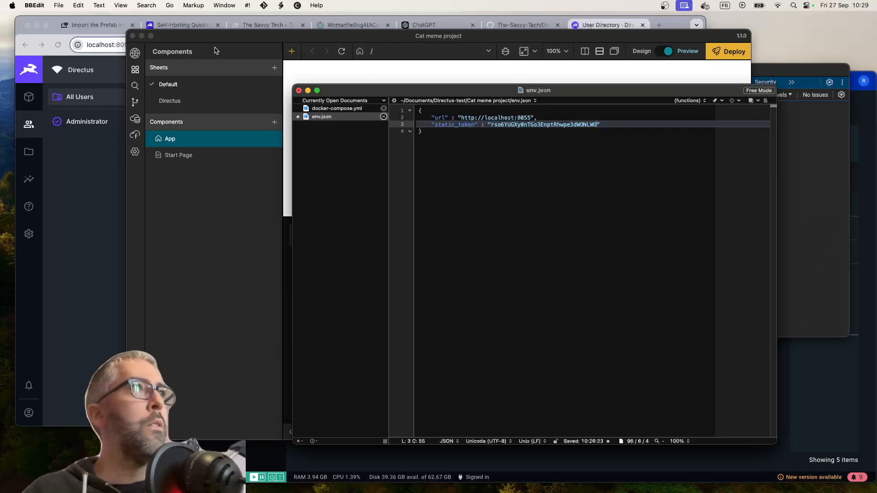
left_click(78, 5)
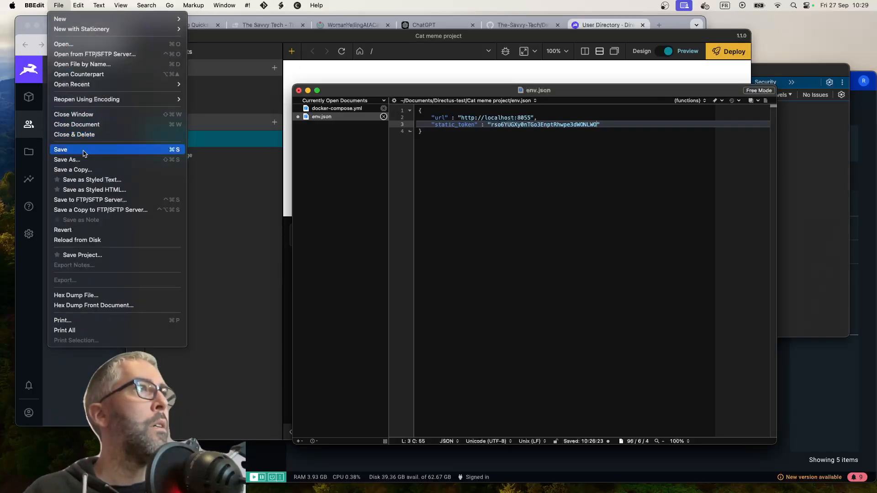
left_click(84, 150)
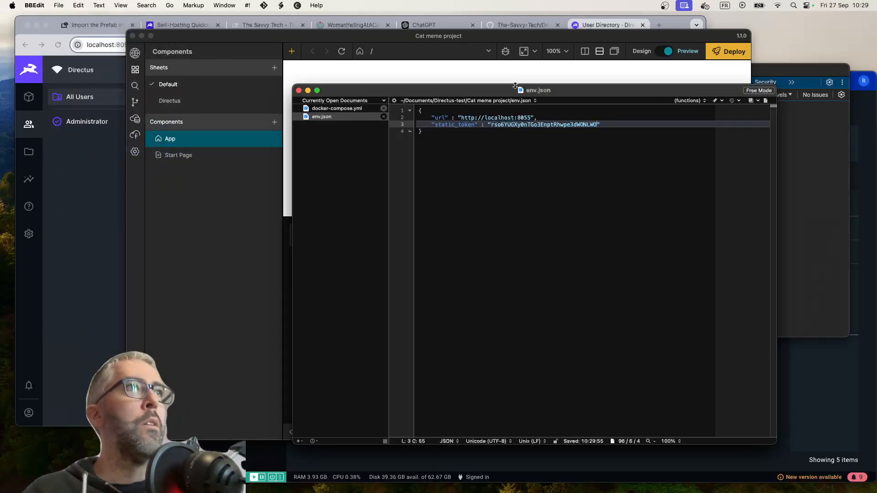
Reload the Cat meme preview and examine the SDK check Function script inside Set up Directus - Option 1 (env)
left_click(435, 73)
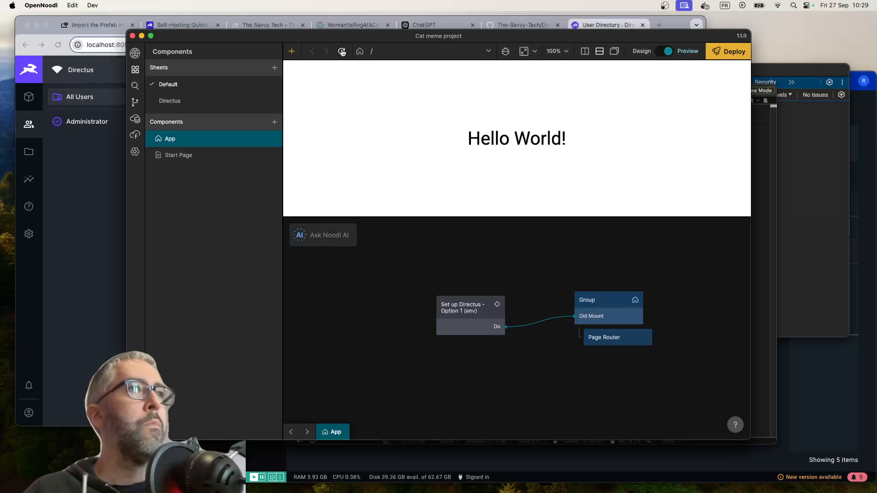
double_click(476, 319)
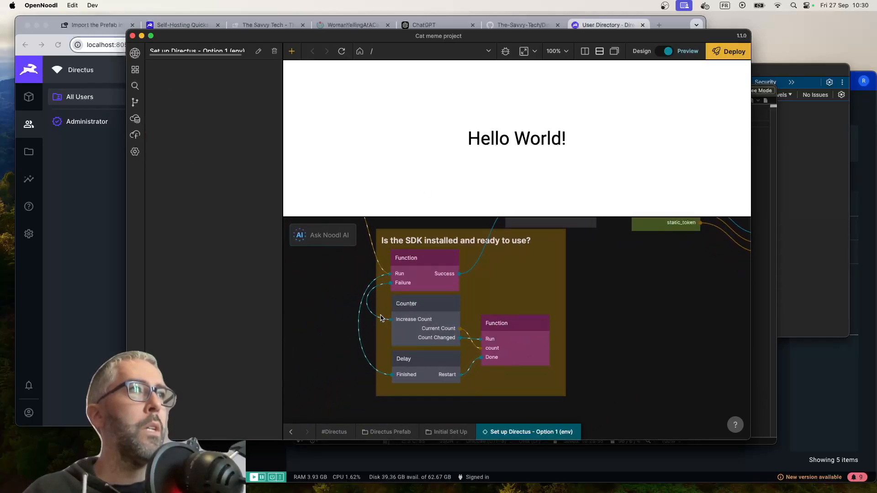
scroll(509, 274, "up", 5)
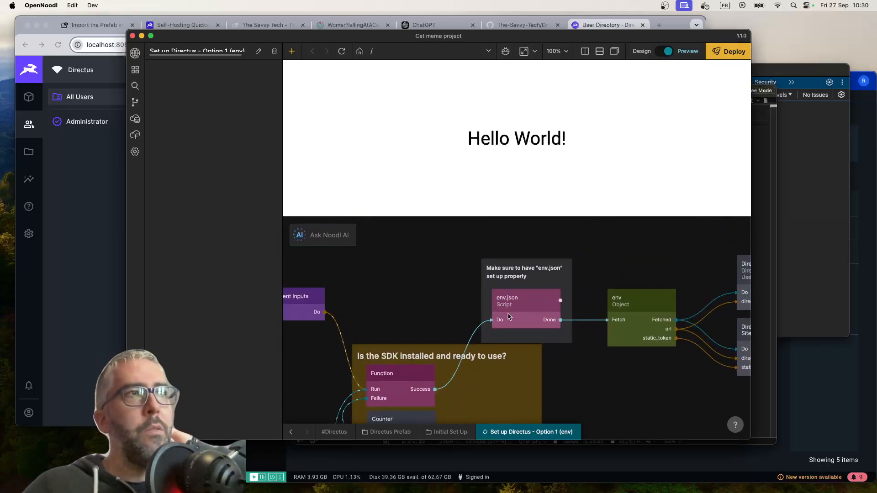
double_click(393, 379)
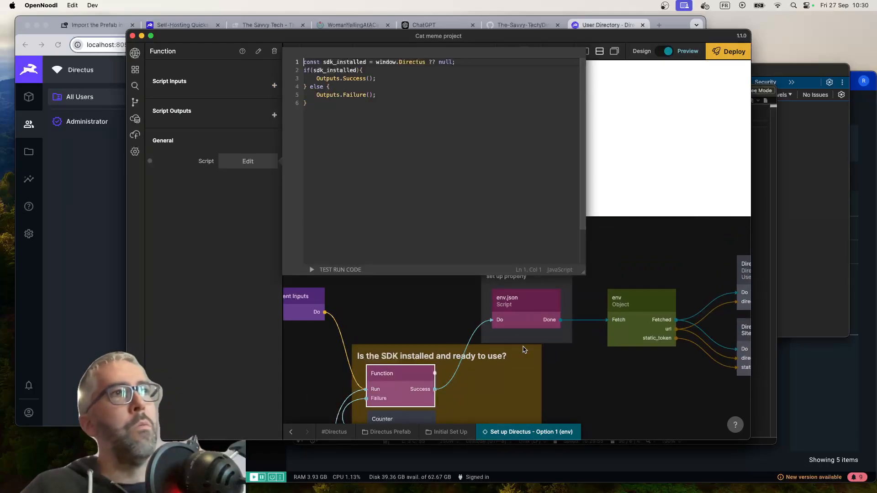
left_click(524, 350)
scroll(372, 307, "down", 5)
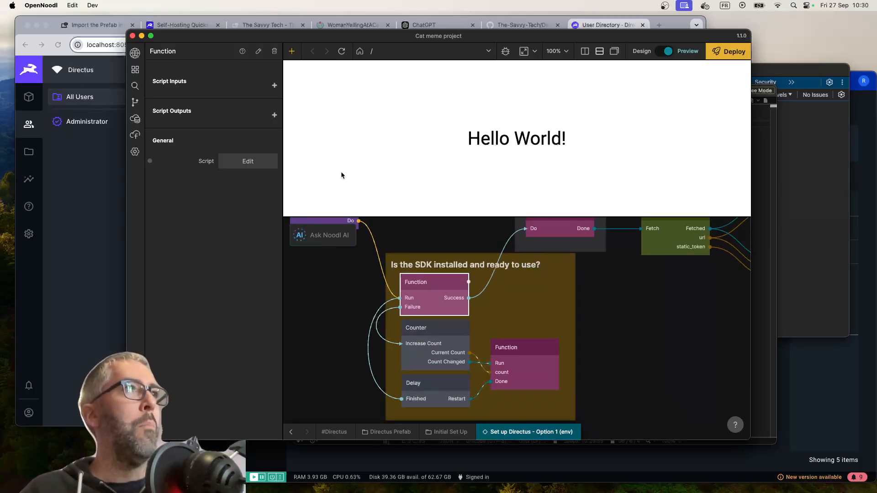
Exit the Cat meme project and open the Directus Prefab Reference project from the recent projects
left_click(135, 153)
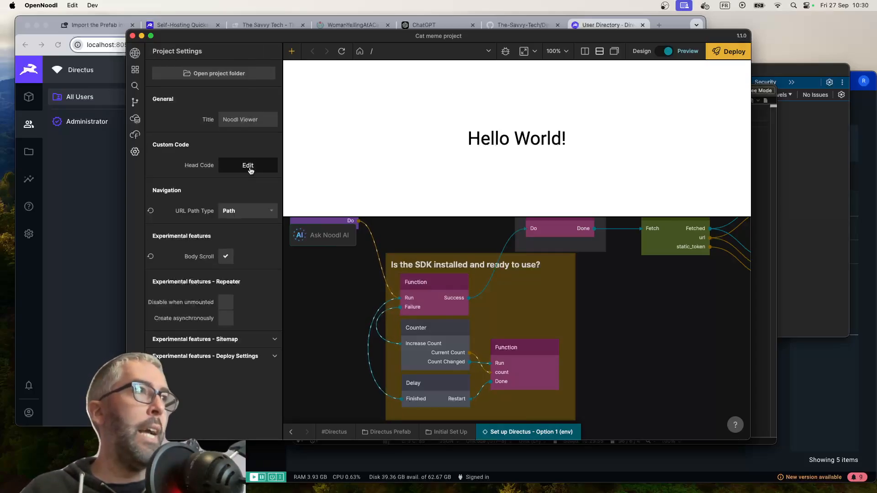
left_click(135, 53)
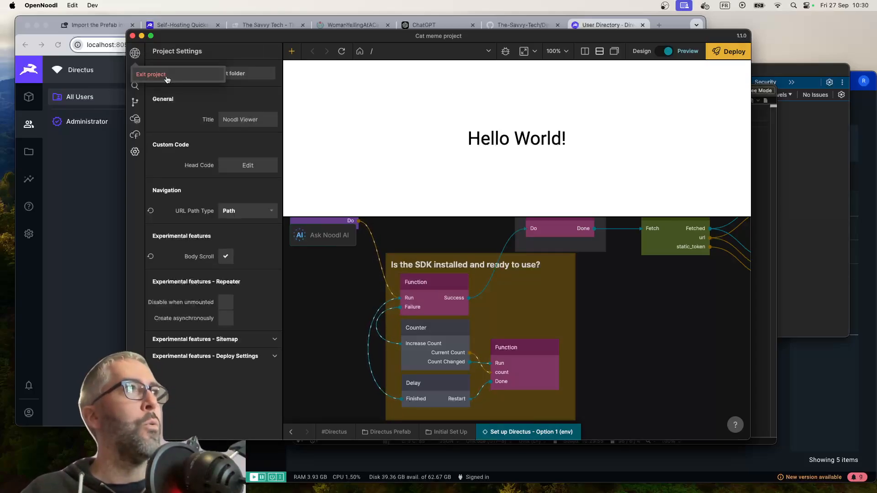
scroll(347, 321, "down", 5)
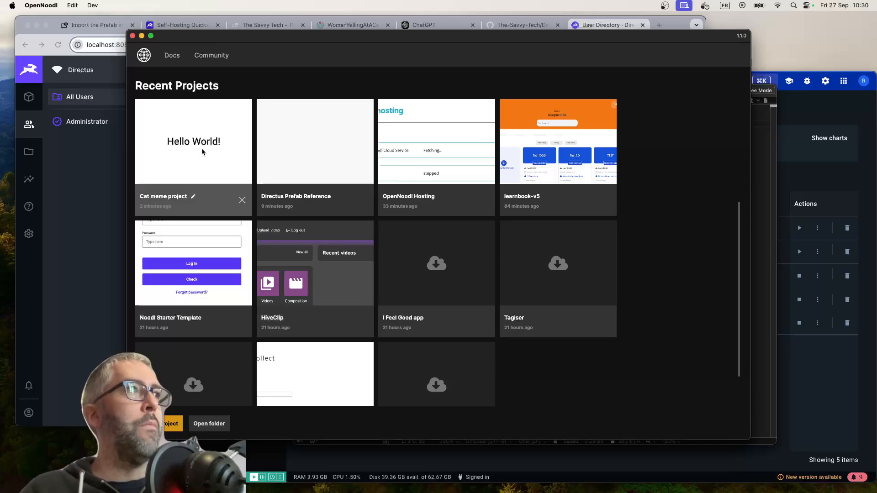
left_click(339, 162)
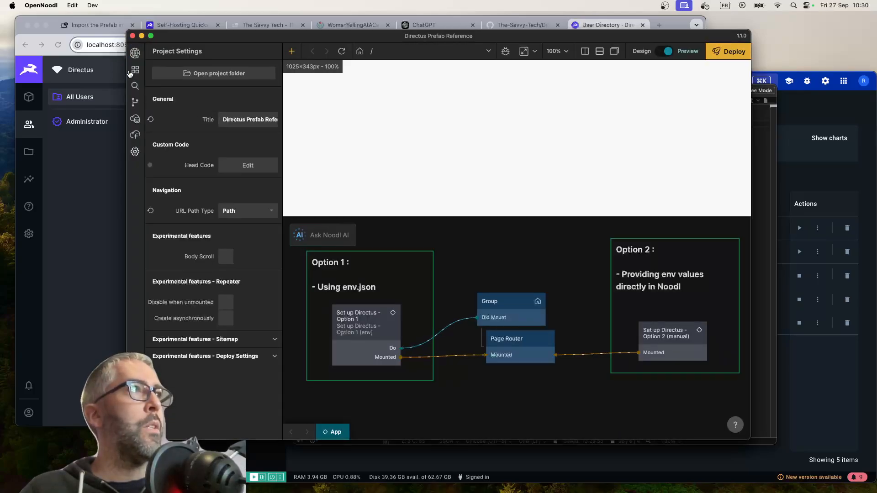
Copy the entire Head Code script that imports the Directus SDK from the project settings, and close the code editor
left_click(237, 161)
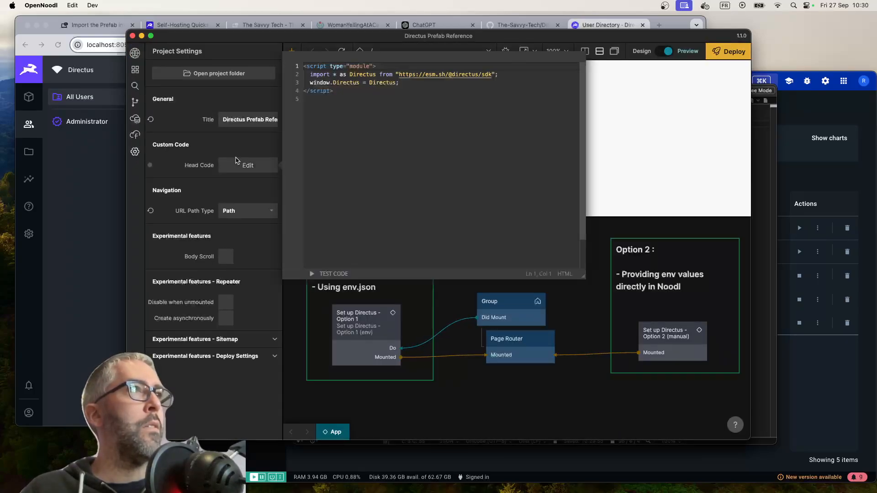
key("super+a")
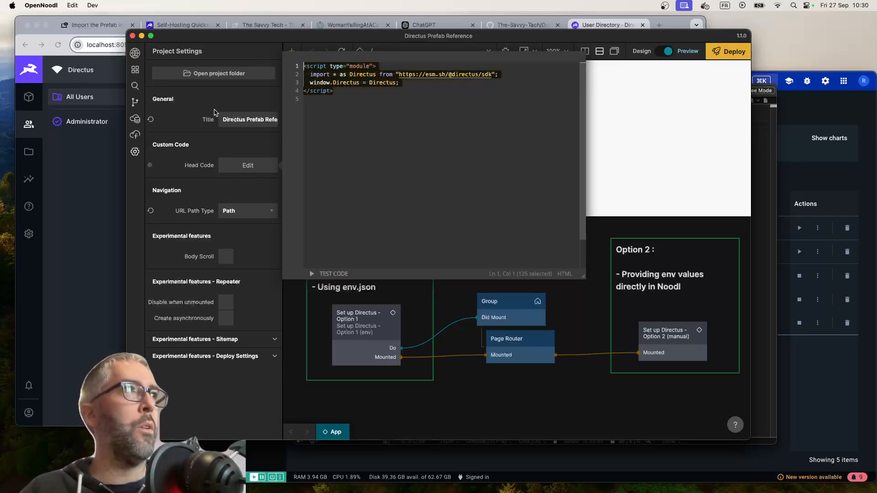
left_click(193, 134)
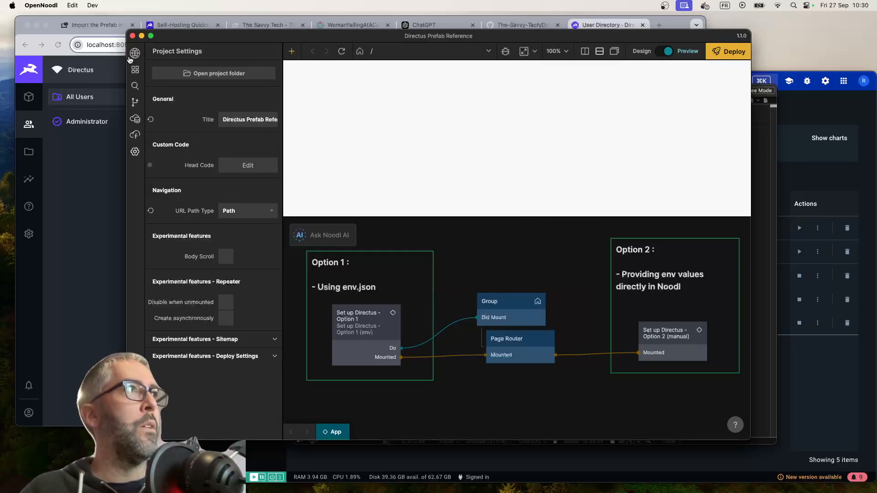
Exit the Directus Prefab Reference project and reopen the Cat meme project from the recent projects
left_click(135, 53)
scroll(290, 208, "down", 5)
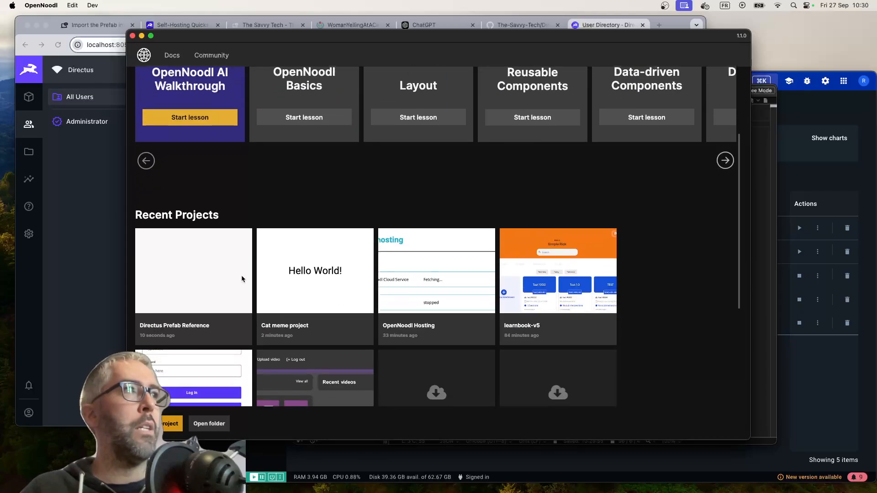
left_click(301, 269)
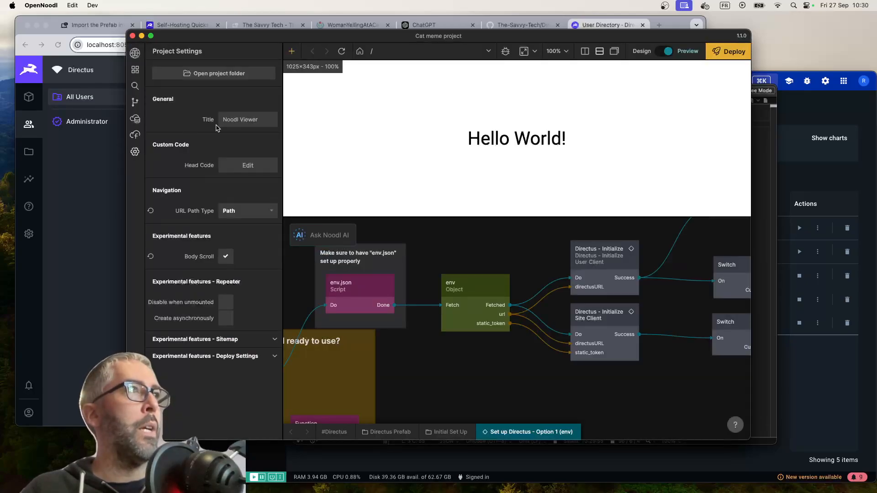
Paste the copied Directus SDK script into the Cat meme project's Head Code and close the code editor
left_click(248, 166)
key("super+v")
left_click(452, 365)
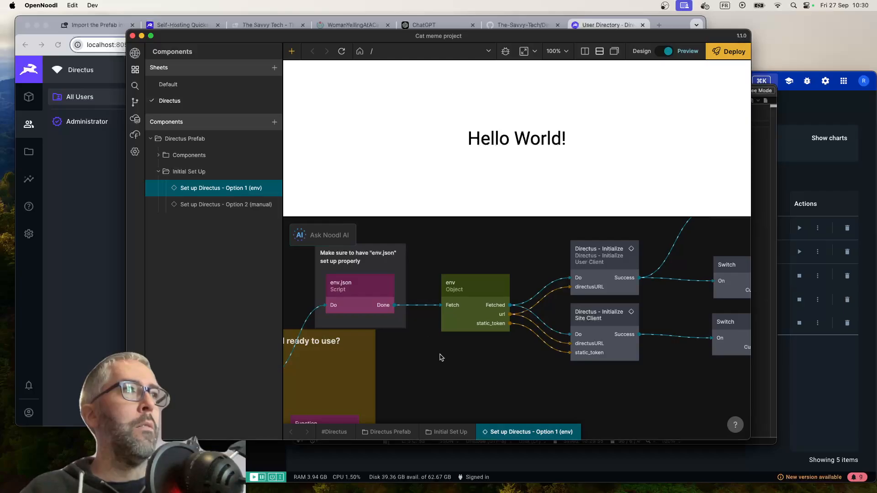
Inspect the signals in Set up Directus - Option 1 (env), from the env object through both Initialize clients to the Mounted output
scroll(464, 354, "down", 3)
scroll(465, 354, "right", 3)
scroll(465, 354, "left", 6)
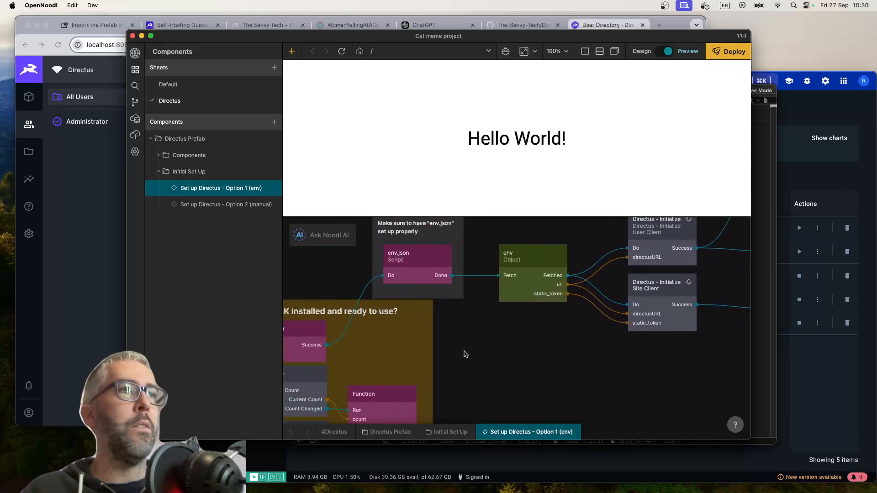
scroll(464, 354, "right", 4)
scroll(465, 354, "right", 5)
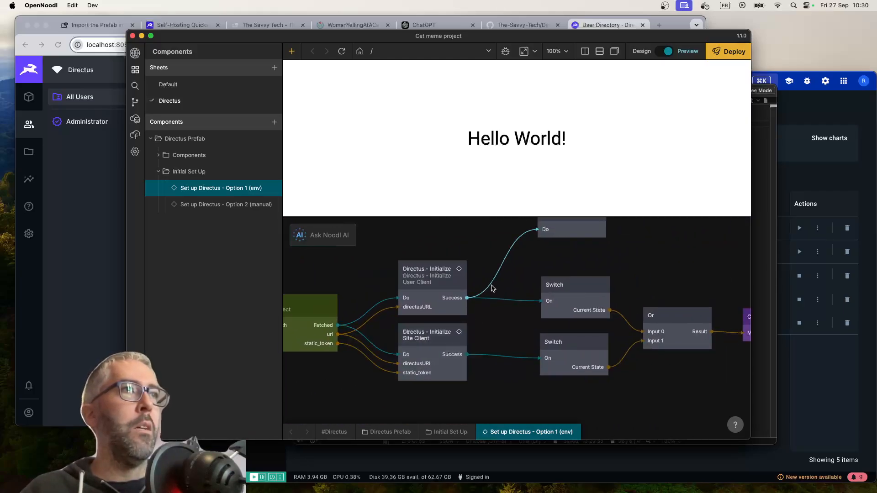
mouse_move(493, 288)
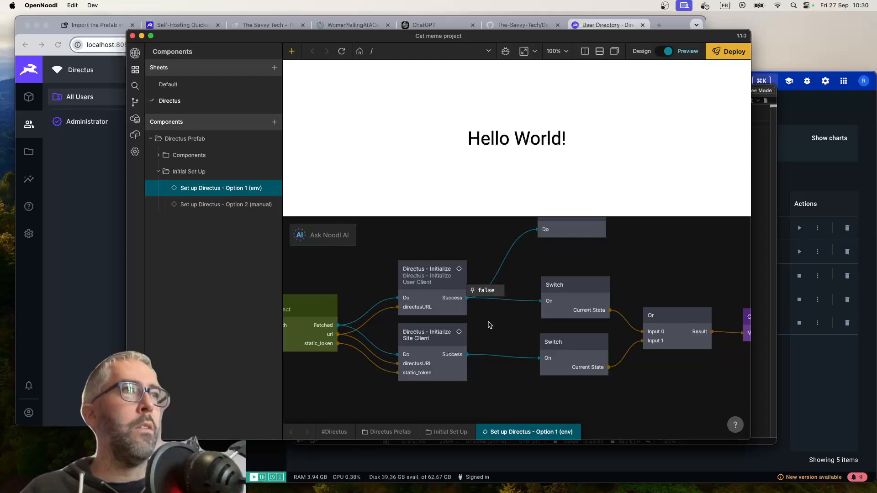
mouse_move(483, 355)
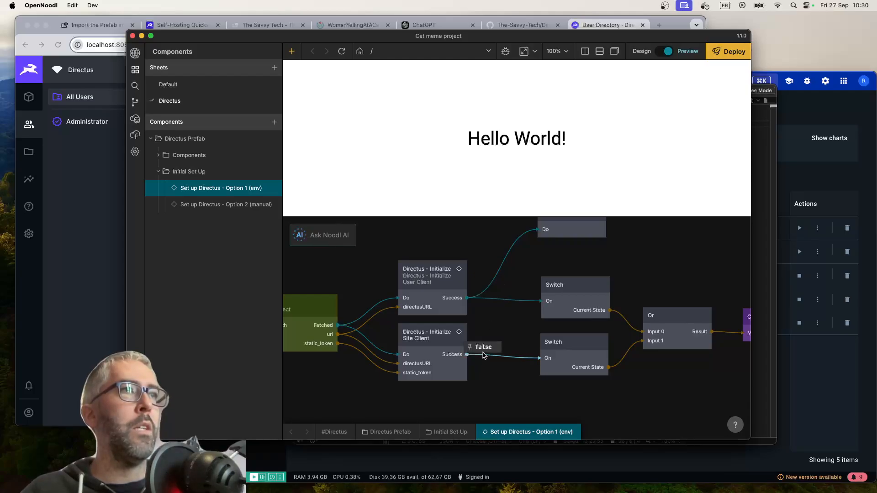
scroll(475, 358, "left", 3)
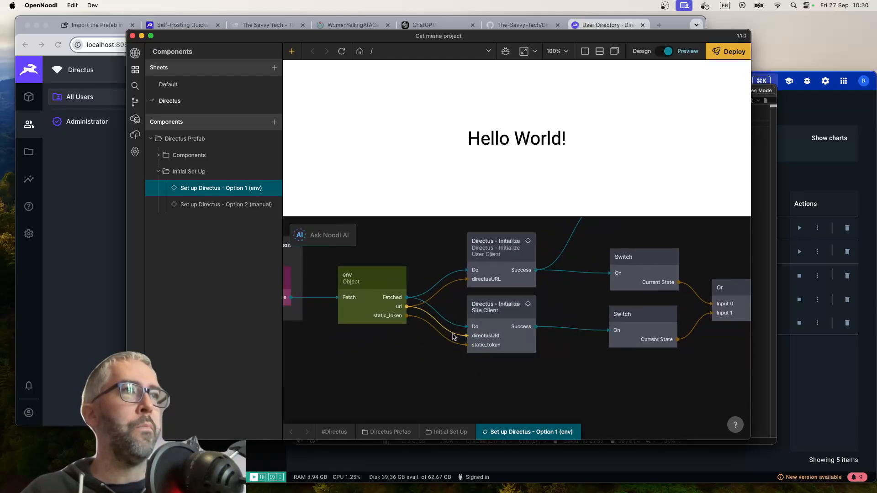
mouse_move(453, 336)
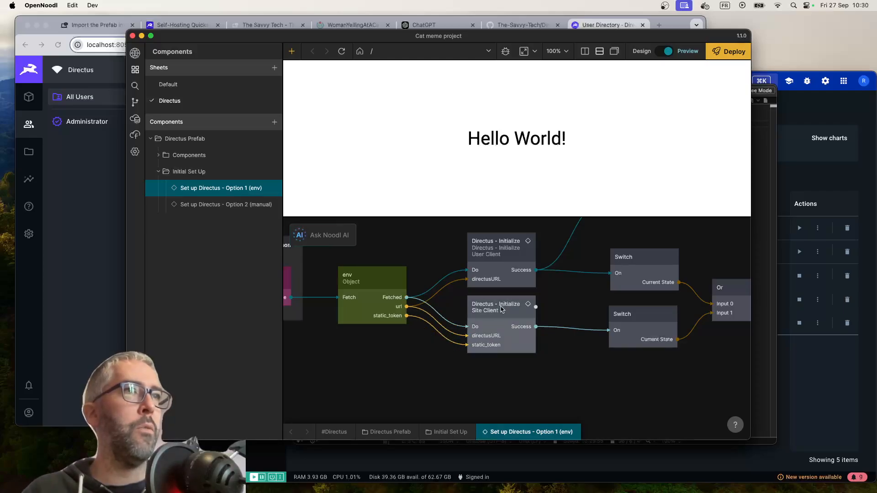
scroll(600, 382, "right", 5)
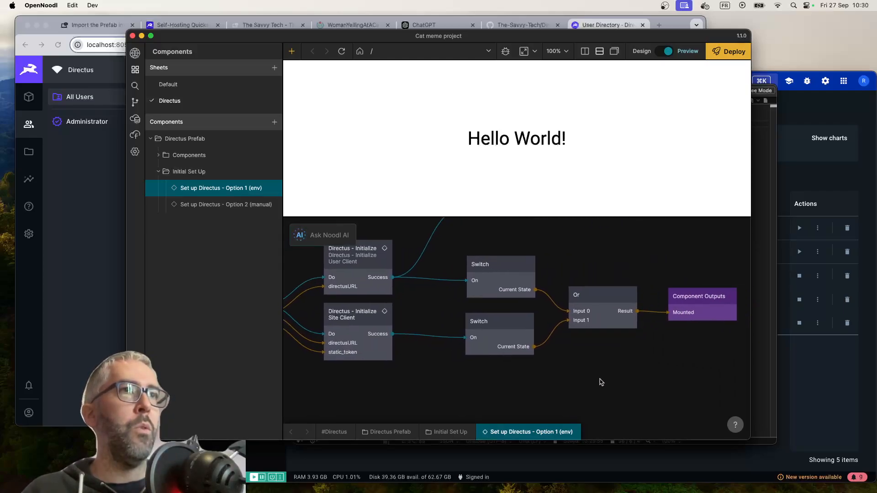
mouse_move(658, 315)
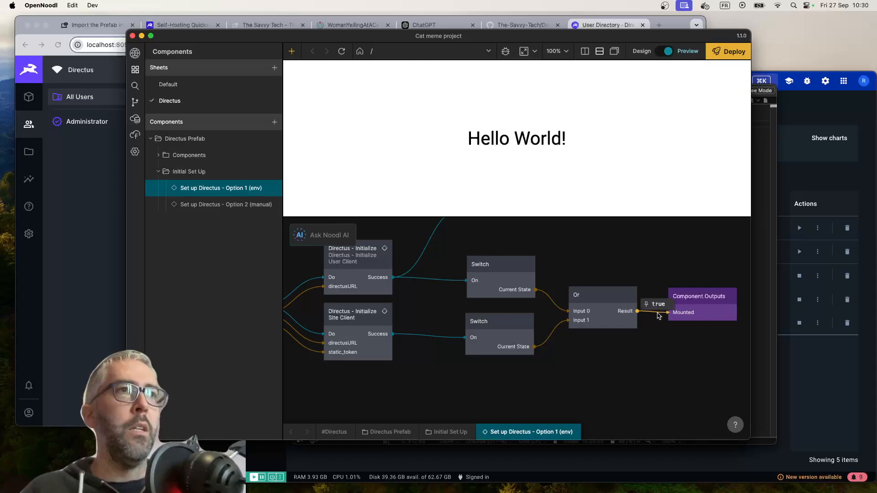
scroll(525, 302, "up", 3)
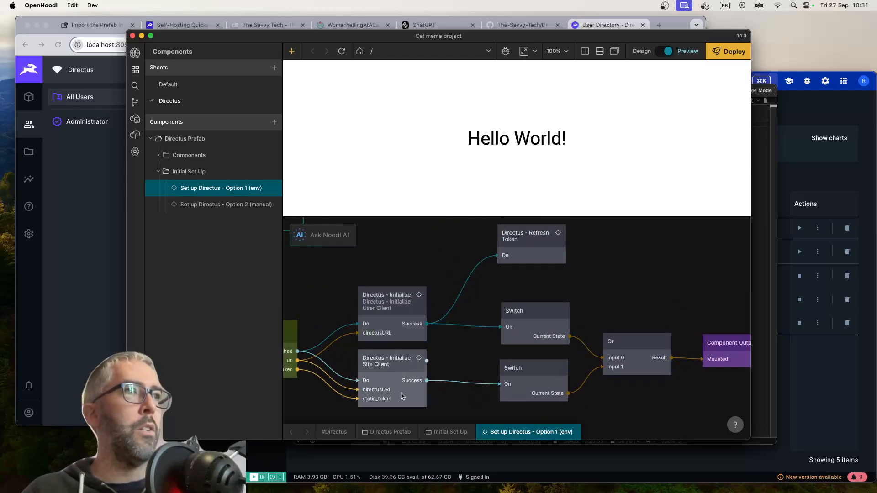
scroll(413, 377, "left", 4)
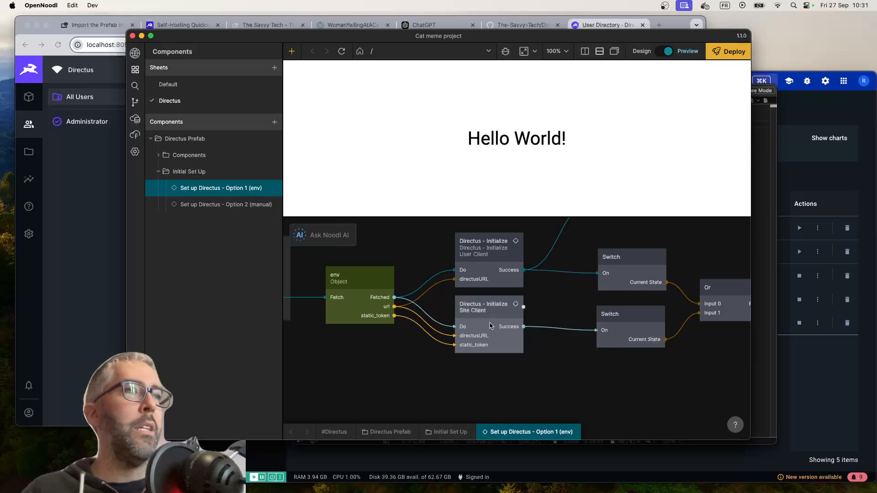
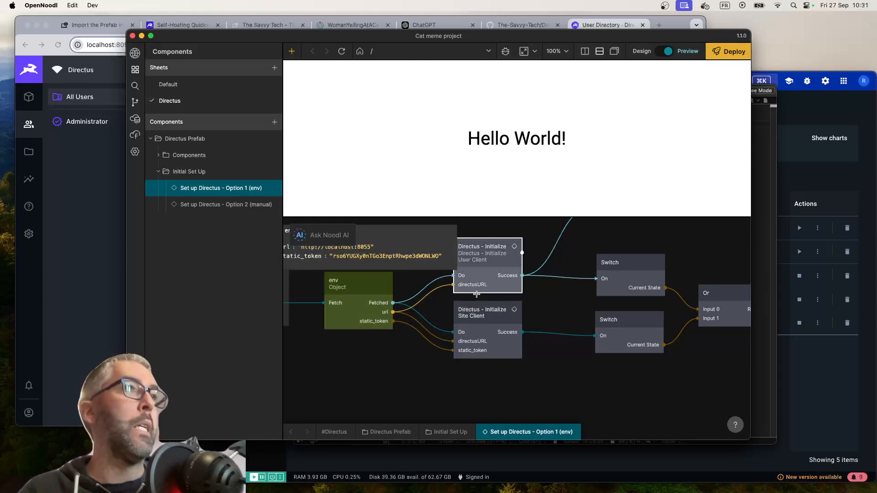
scroll(525, 256, "up", 5)
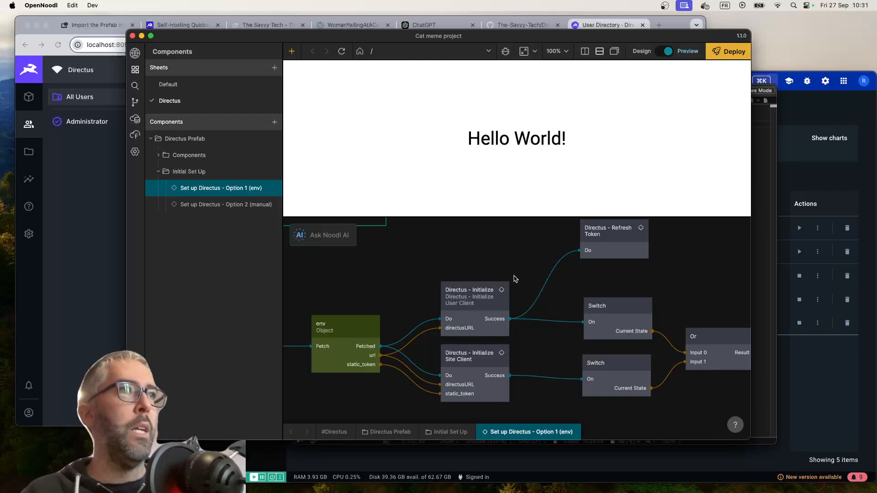
scroll(515, 279, "down", 2)
scroll(452, 276, "up", 2)
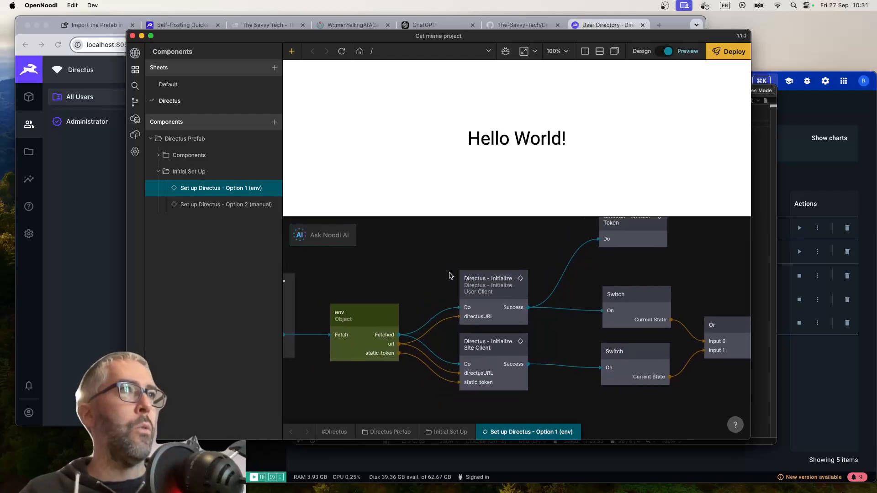
scroll(525, 267, "right", 2)
scroll(525, 268, "up", 2)
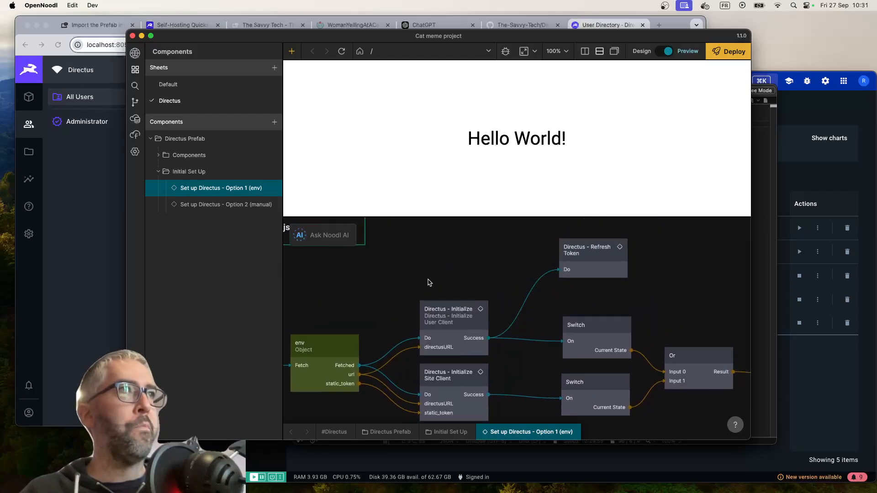
scroll(423, 267, "down", 2)
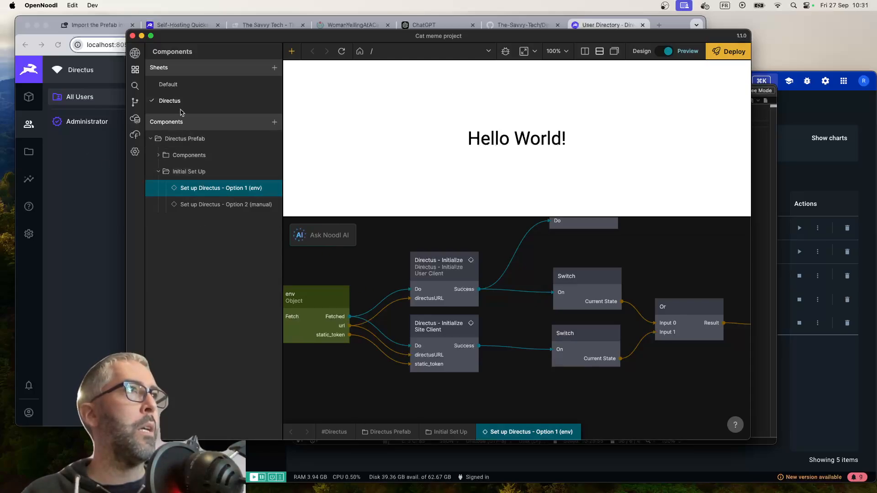
Open the Start Page from the Default sheet and delete its Hello World! text node
left_click(182, 84)
left_click(191, 156)
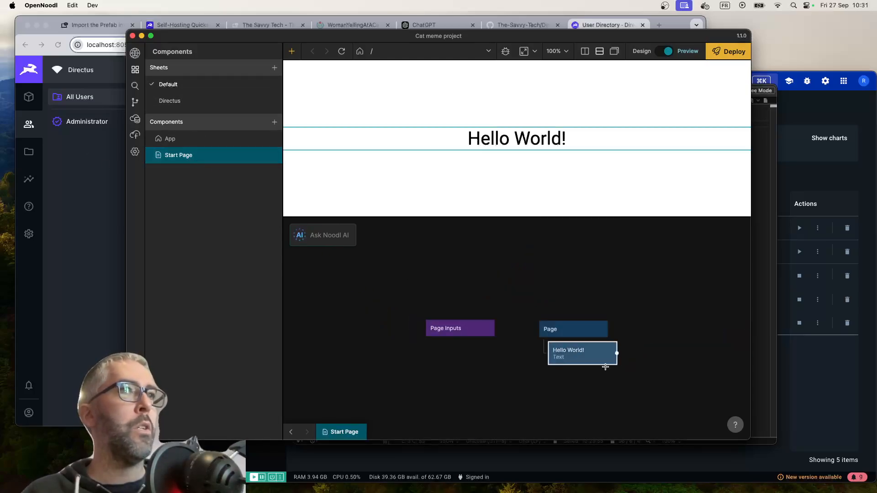
left_click(535, 307)
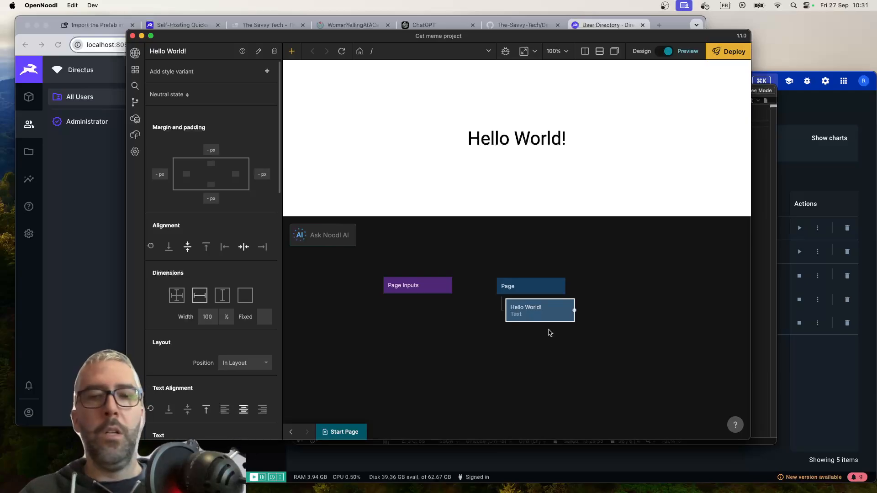
key("BackSpace")
Add a Text node and a Group node to the empty area below the Page node
right_click(535, 324)
left_click(288, 184)
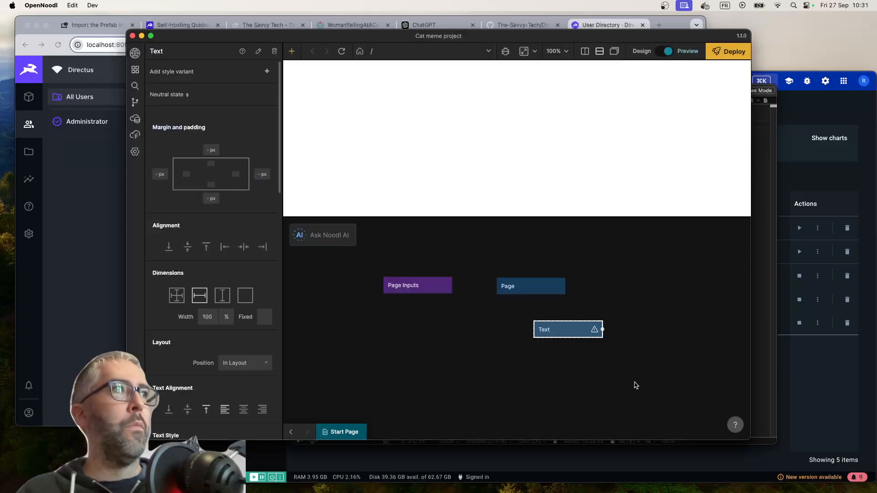
right_click(512, 369)
type("gr")
key("Return")
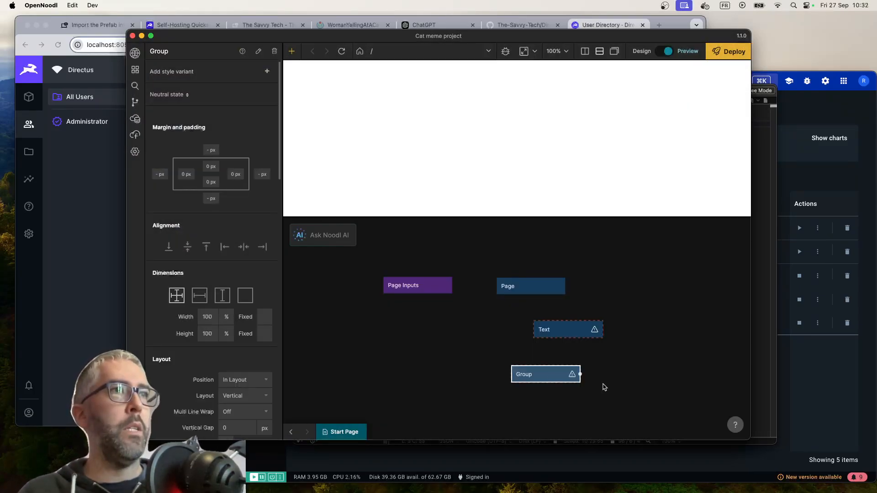
right_click(473, 343)
type("inp")
key("Return")
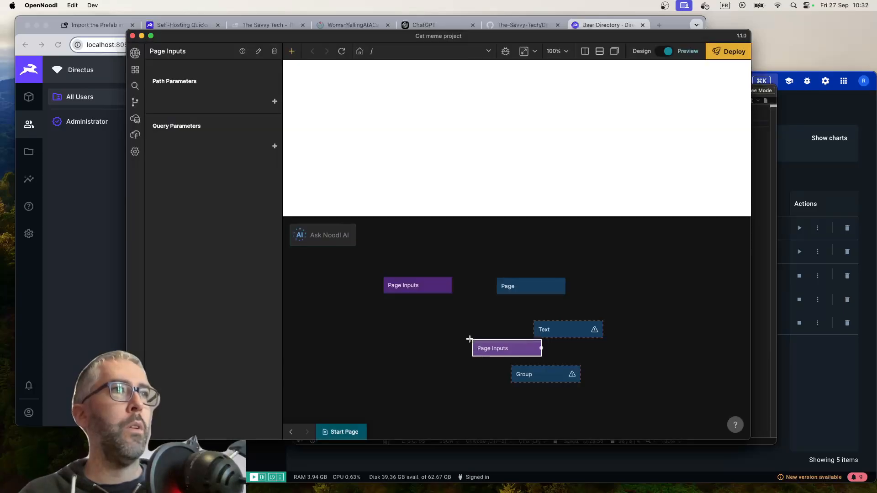
key("BackSpace")
Add a Text Input node and an Open File Picker node to the Start Page graph
right_click(468, 332)
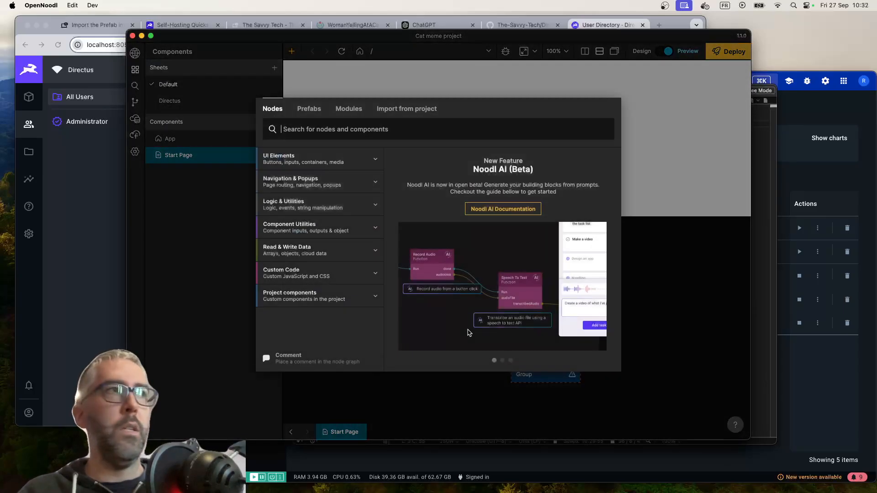
type("inp")
left_click(303, 249)
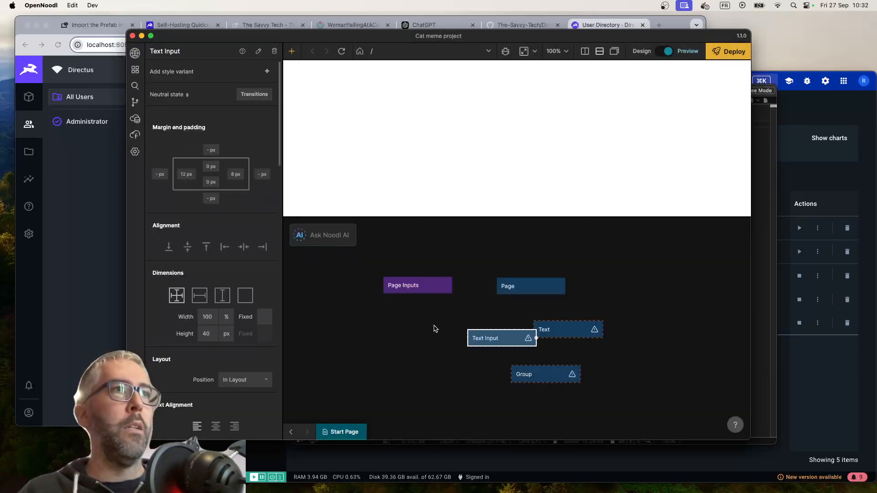
right_click(556, 382)
type("file")
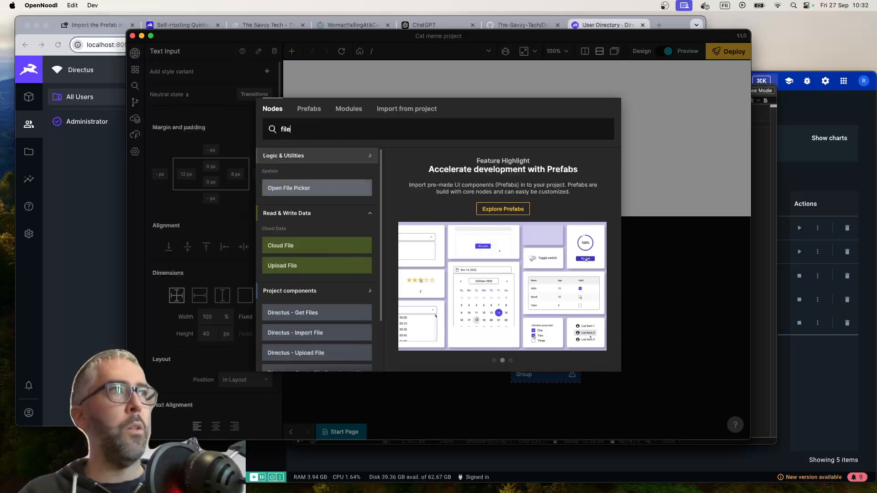
mouse_move(364, 190)
left_click(340, 191)
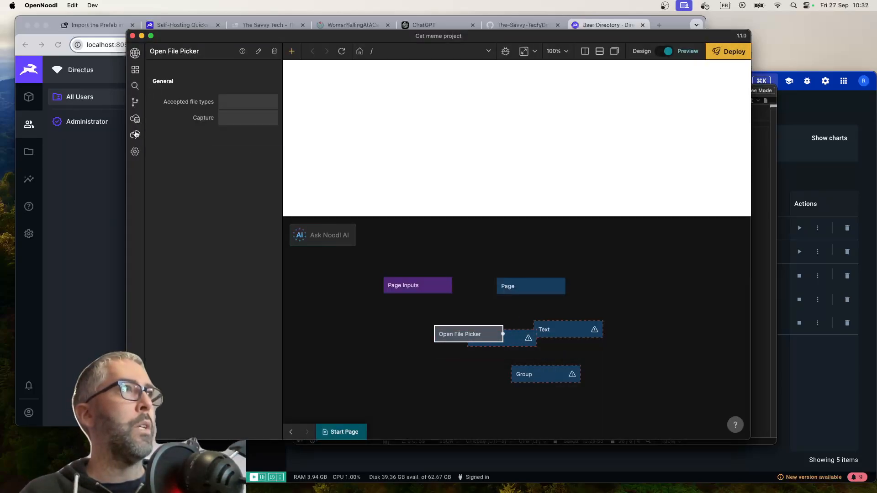
Place the Directus - Upload File component from the Files folder beside the Page tree, with the Open File Picker beneath it
left_click(135, 70)
left_click(170, 102)
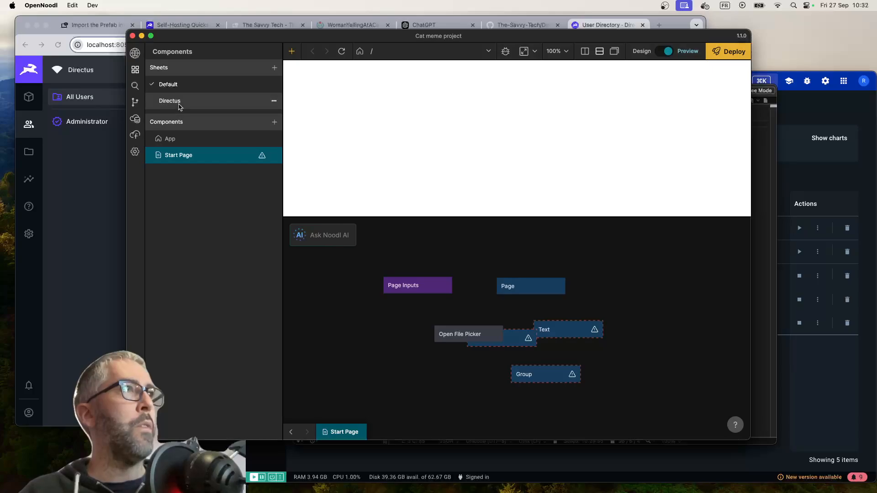
left_click(158, 155)
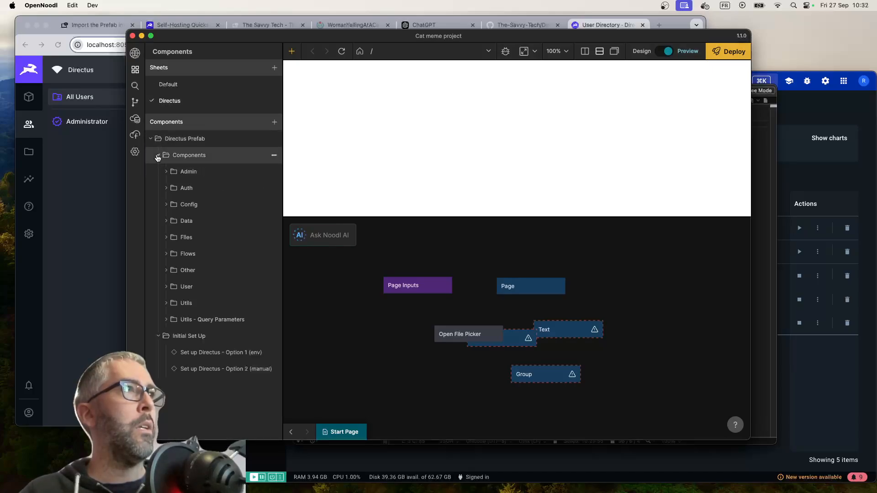
left_click(166, 237)
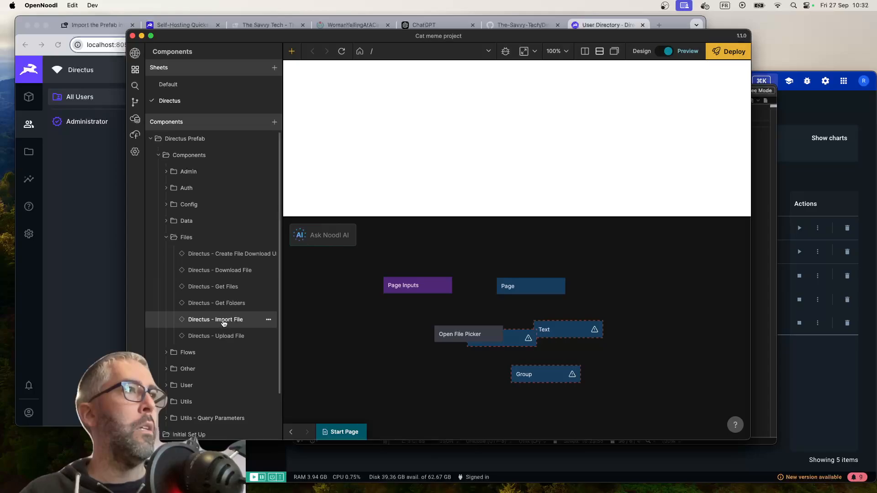
left_click_drag(212, 336, 605, 305)
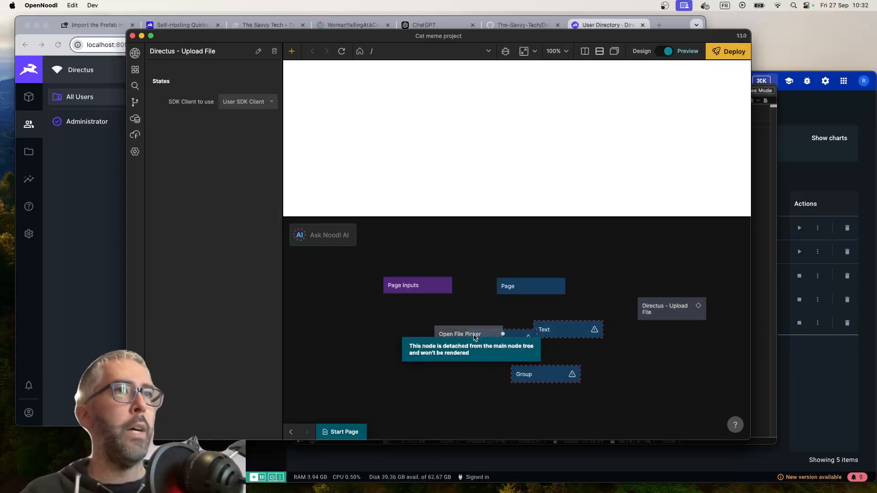
left_click_drag(486, 339, 686, 343)
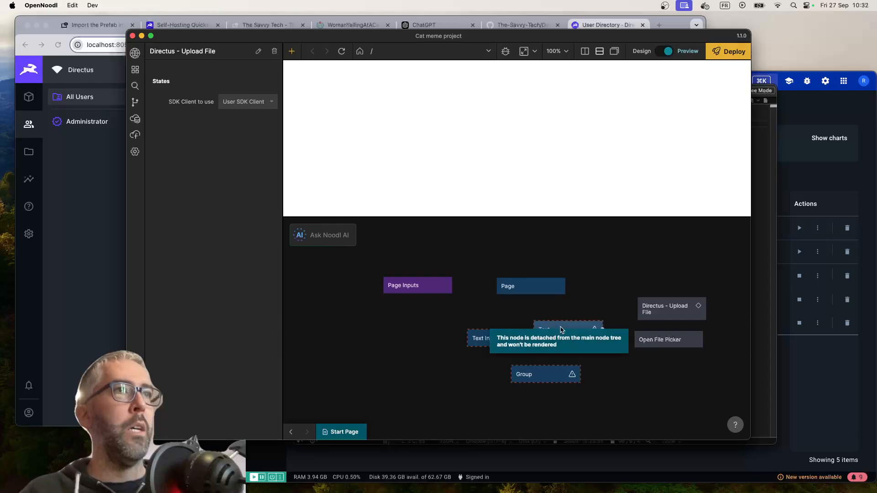
Nest the Group under Page, and put the Text and Text Input nodes inside the Group
left_click_drag(533, 376, 539, 292)
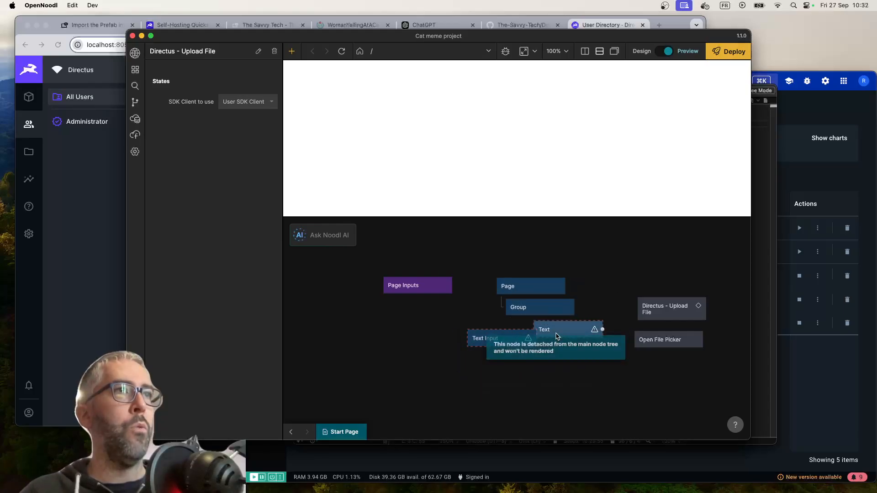
left_click_drag(555, 331, 552, 315)
left_click_drag(497, 338, 551, 349)
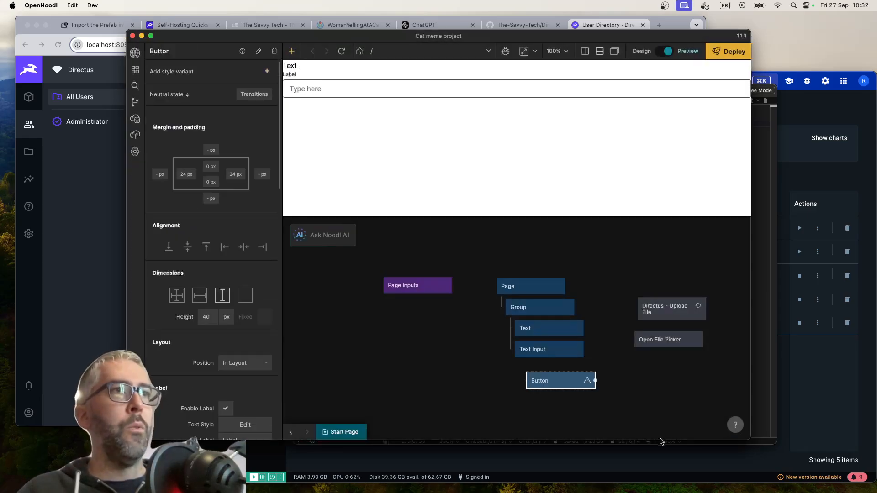
Add a Button as the last child of the Group and label it "Upload cat meme"
left_click_drag(566, 382, 514, 368)
scroll(202, 253, "down", 5)
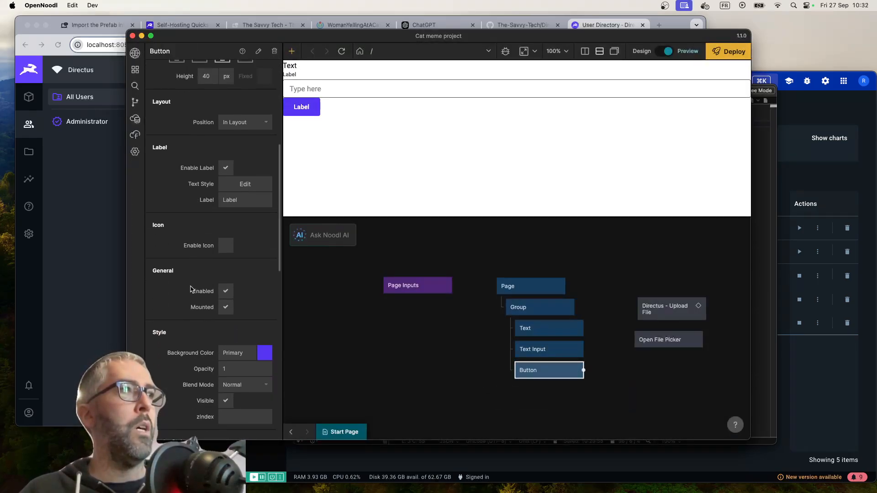
double_click(233, 201)
type("U")
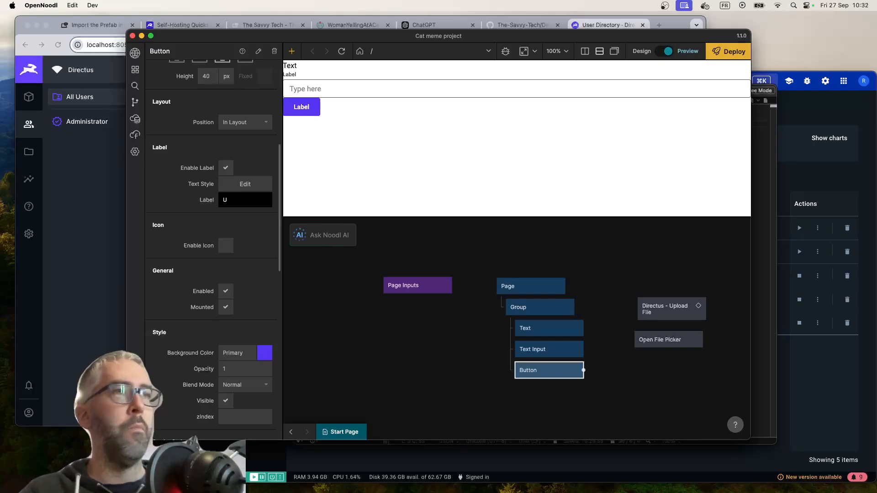
type("Ypload cat meme")
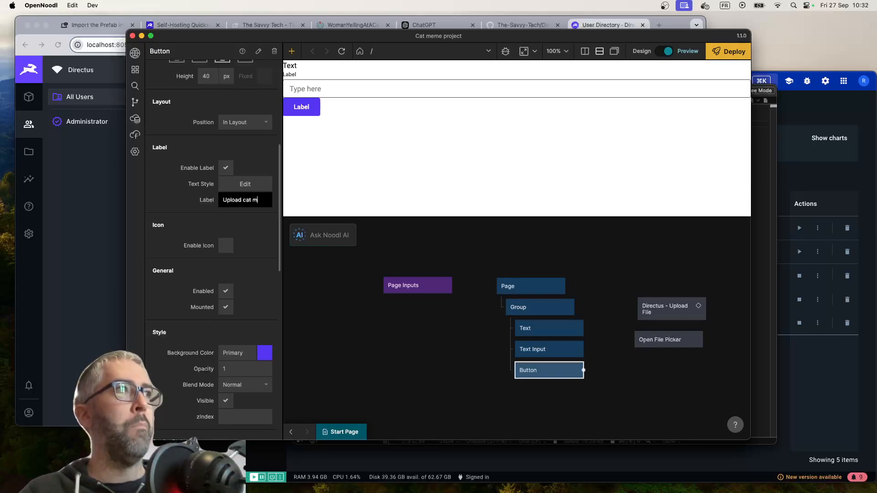
Set the Text Input's label to "Please input a cat meme title"
left_click(539, 353)
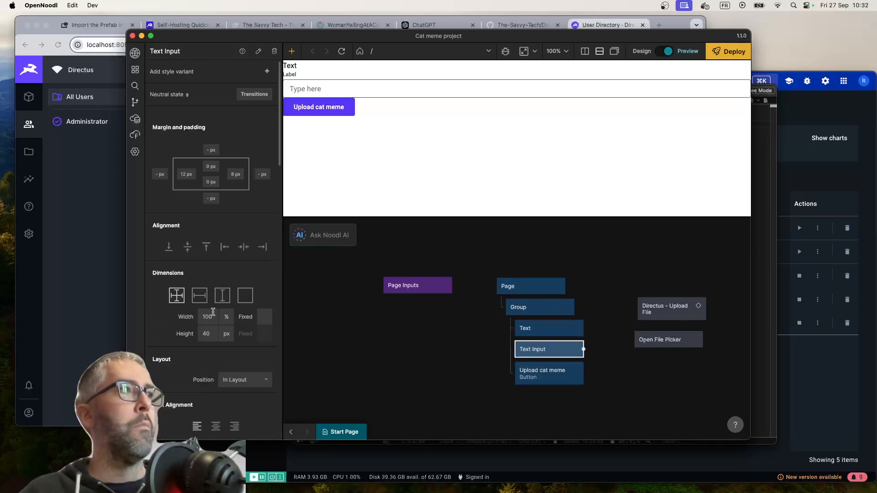
scroll(231, 274, "down", 5)
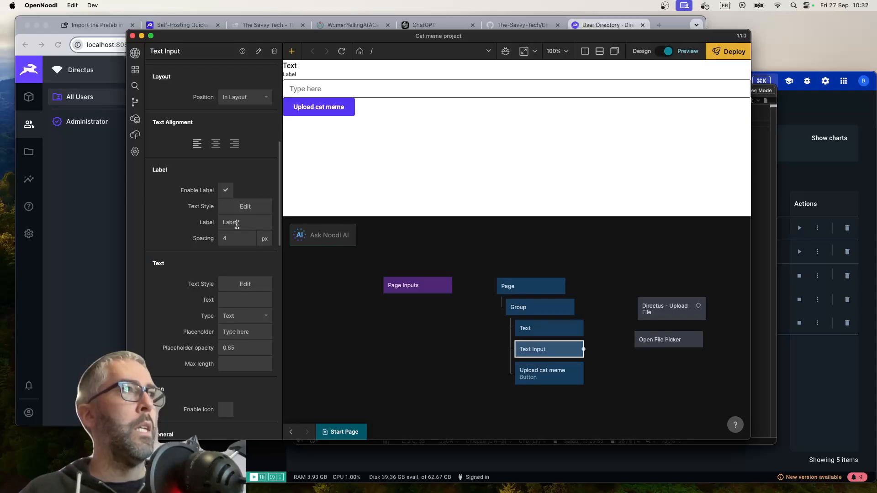
left_click(236, 223)
type("Please inpu")
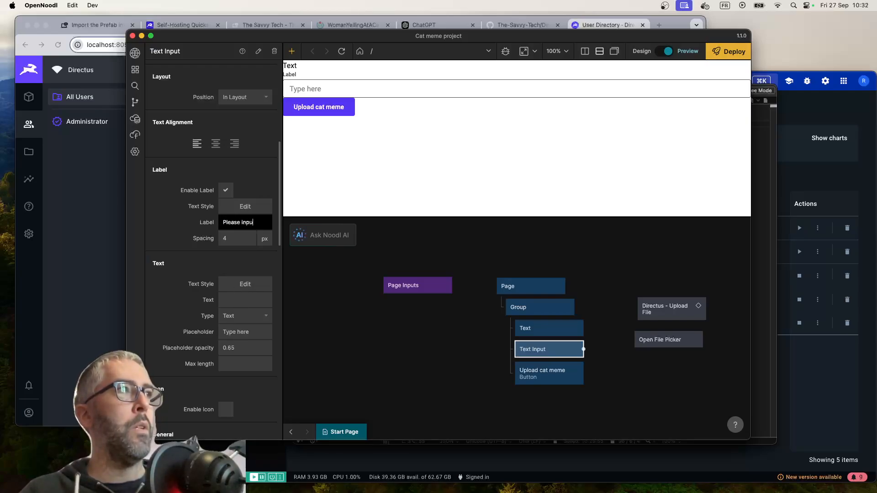
type("t a cat meme title")
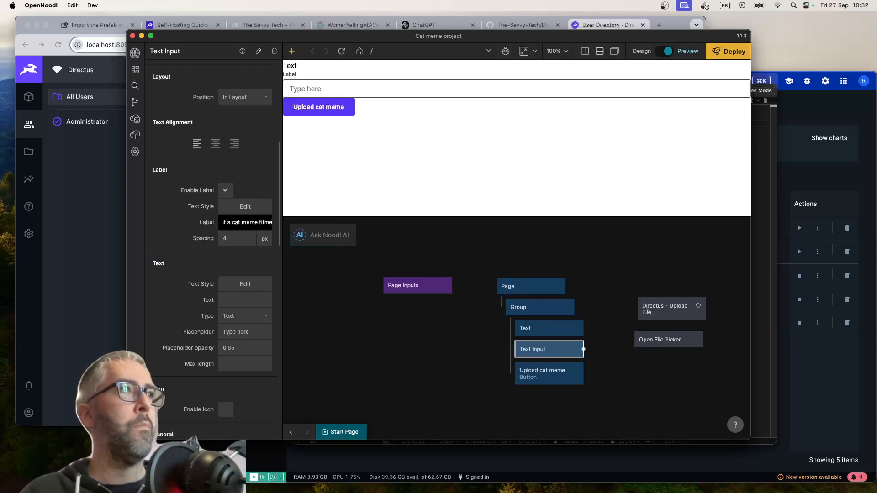
left_click(437, 373)
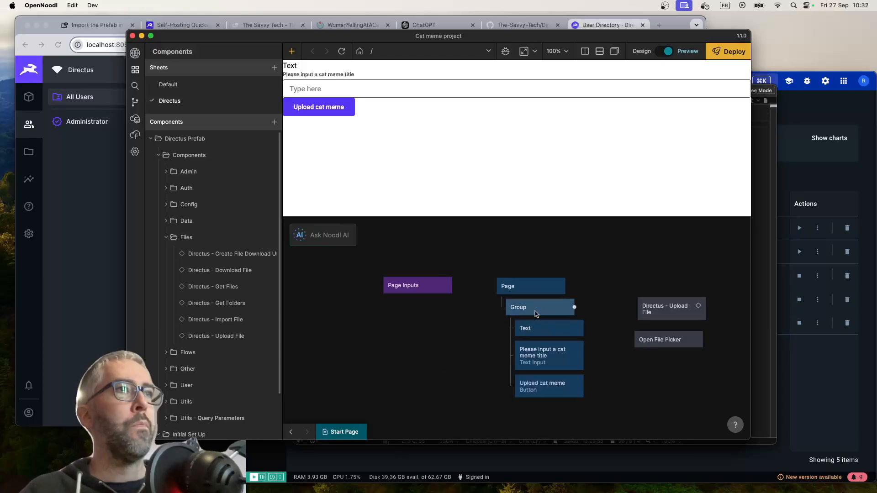
Set the Text node's content to "Cat meme uploader"
left_click_drag(539, 327, 528, 333)
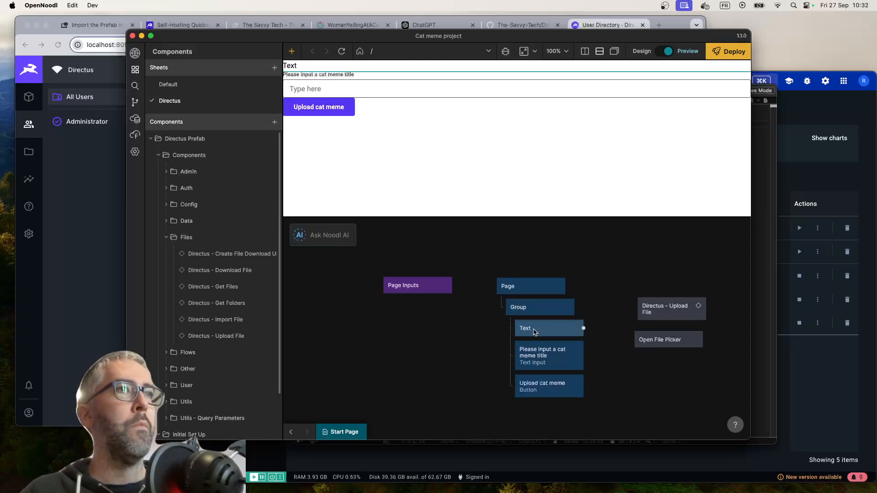
scroll(223, 237, "down", 6)
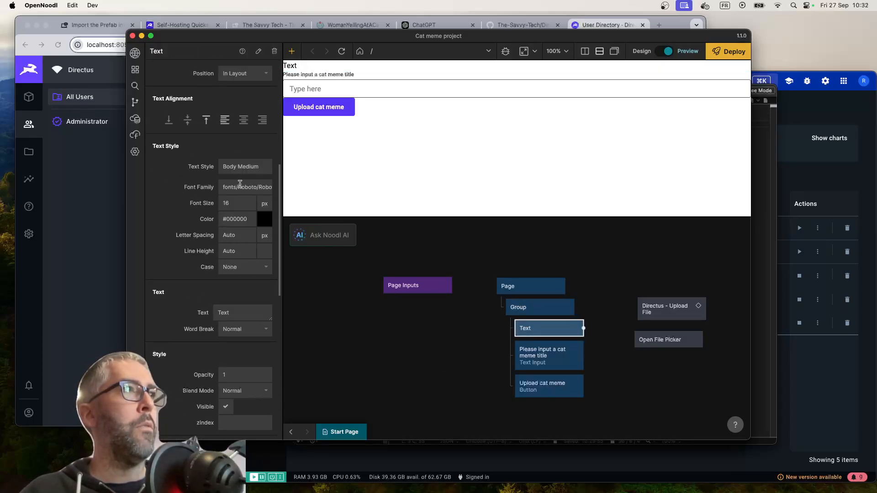
left_click(237, 312)
type("Cat meme upl")
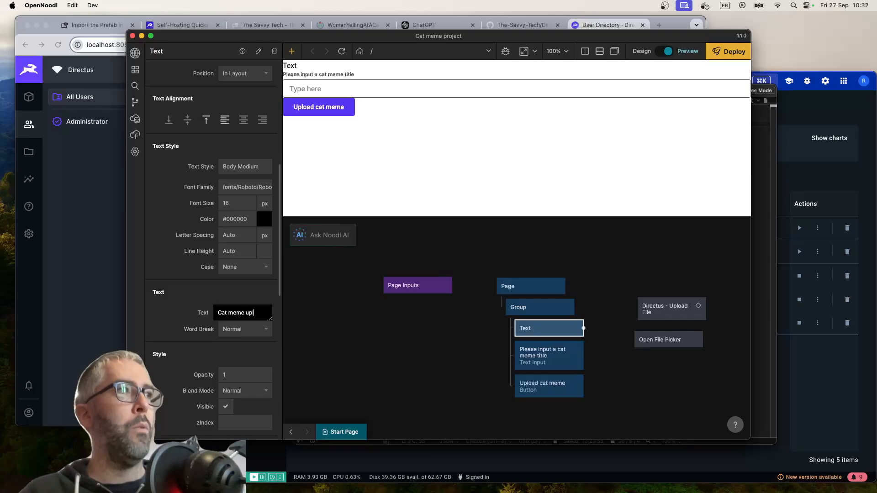
type("oader")
left_click(400, 363)
Set the Group's width to 50% and center it vertically and horizontally on the page
left_click(546, 311)
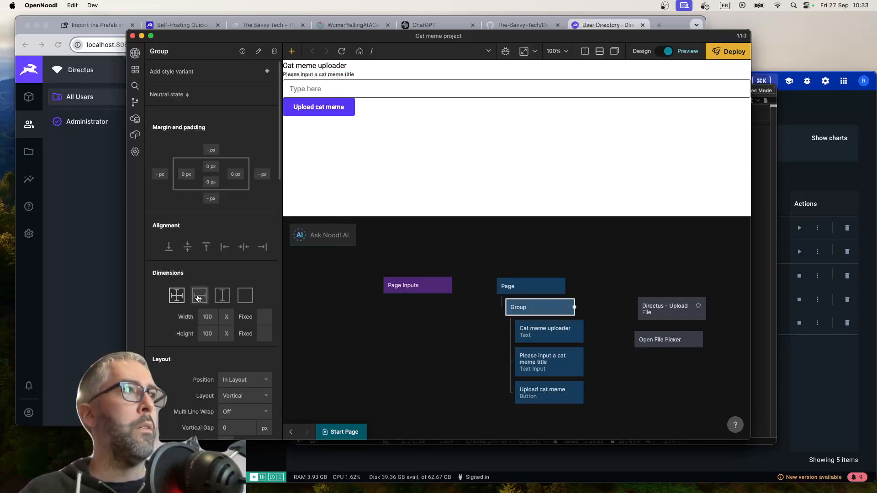
left_click(207, 316)
type("50")
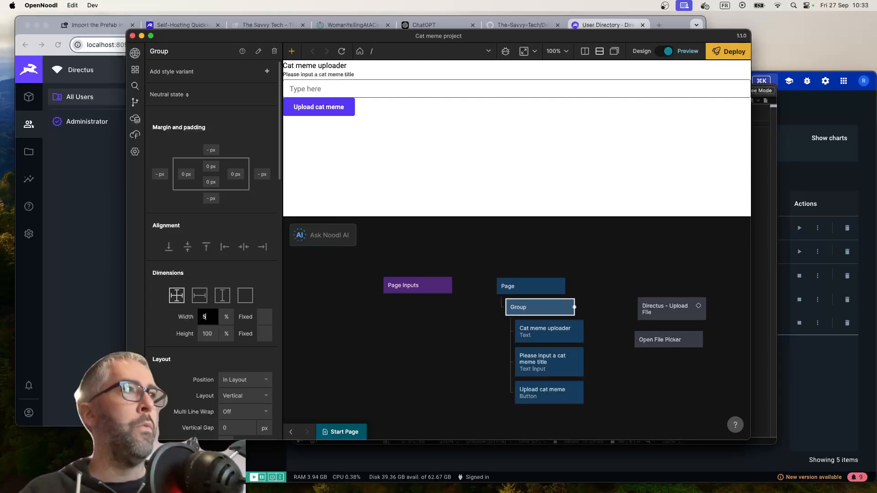
key("Return")
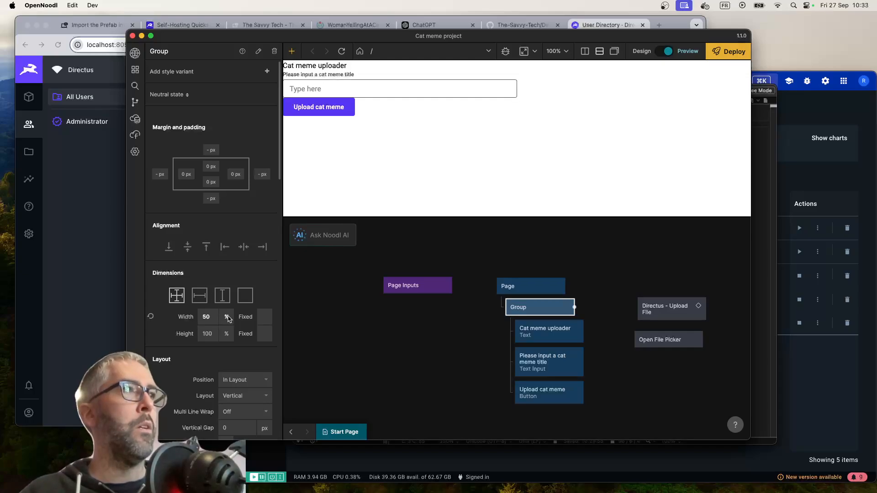
left_click(187, 246)
left_click(238, 247)
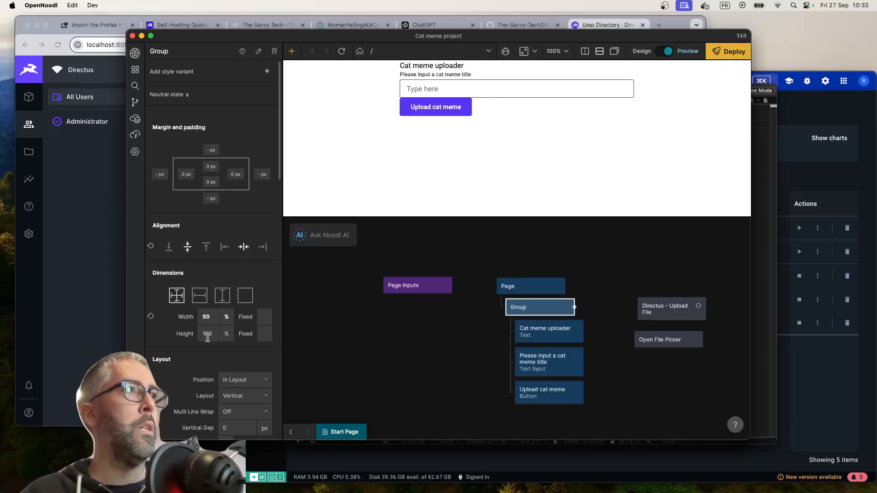
Make the Group's height fit its content and set its padding to 40 px on all four sides
left_click(199, 296)
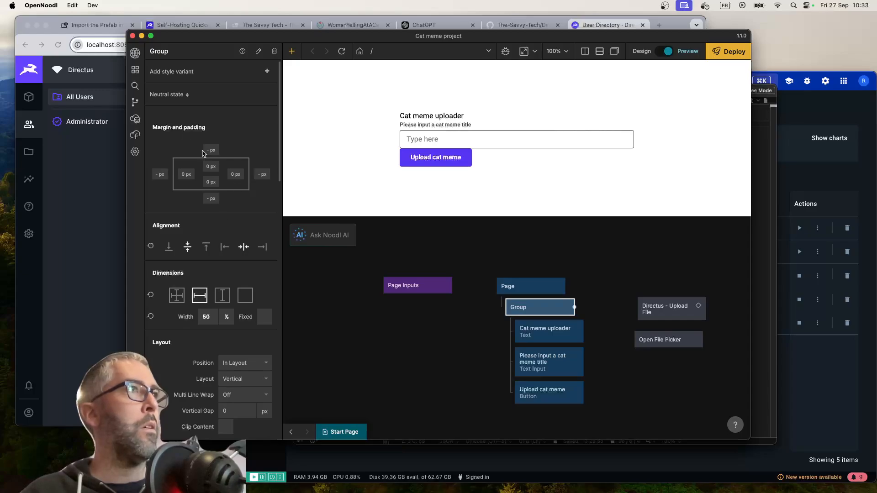
left_click(207, 185)
type("50$")
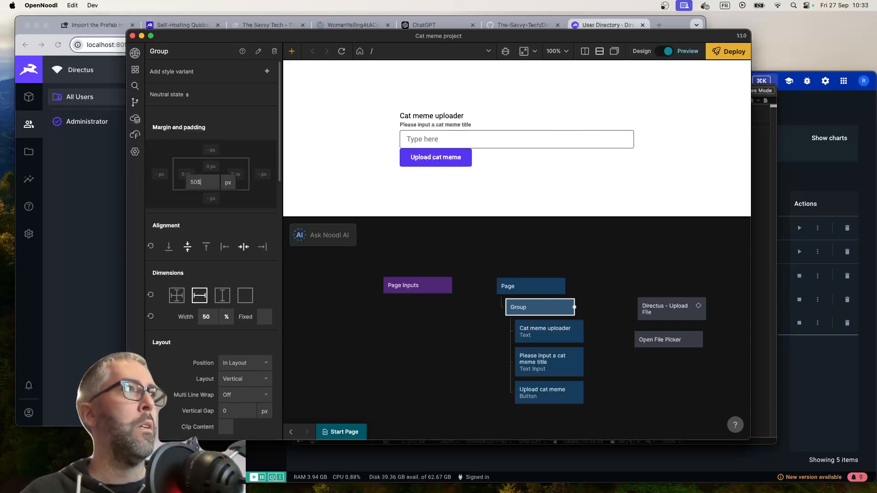
type("40")
key("Return")
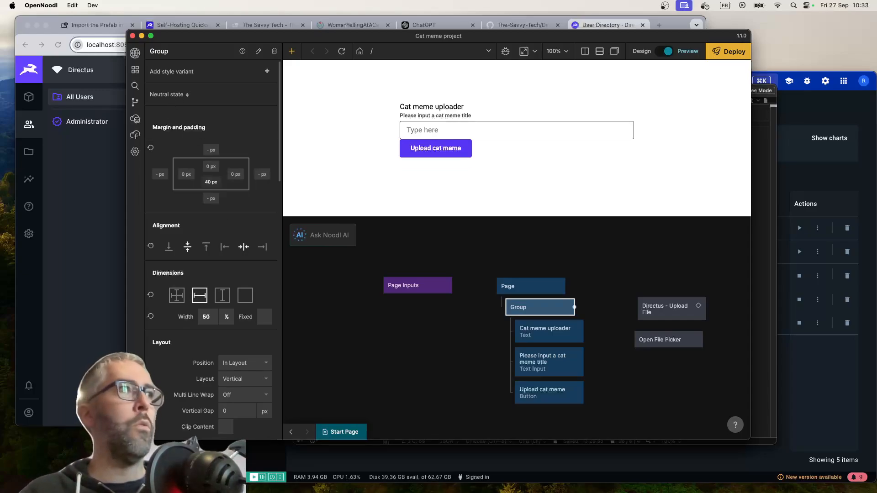
left_click(233, 174)
type("40")
key("Return")
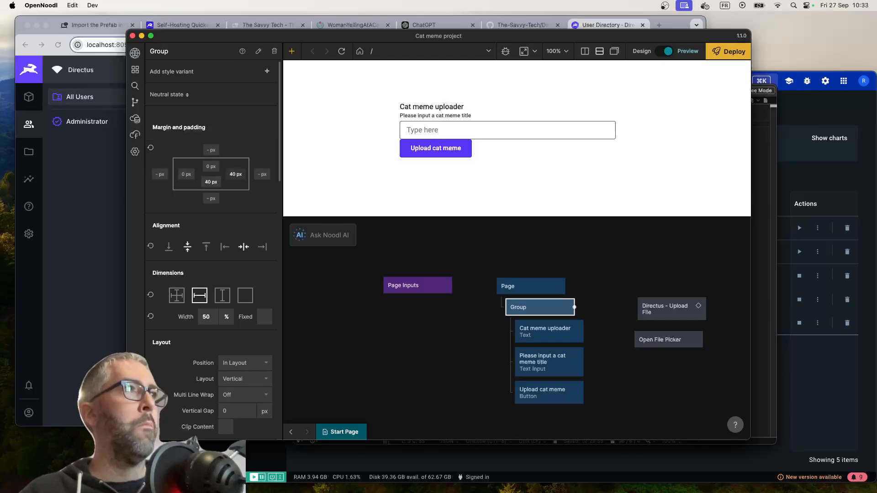
left_click(211, 166)
type("40")
key("Return")
left_click(187, 174)
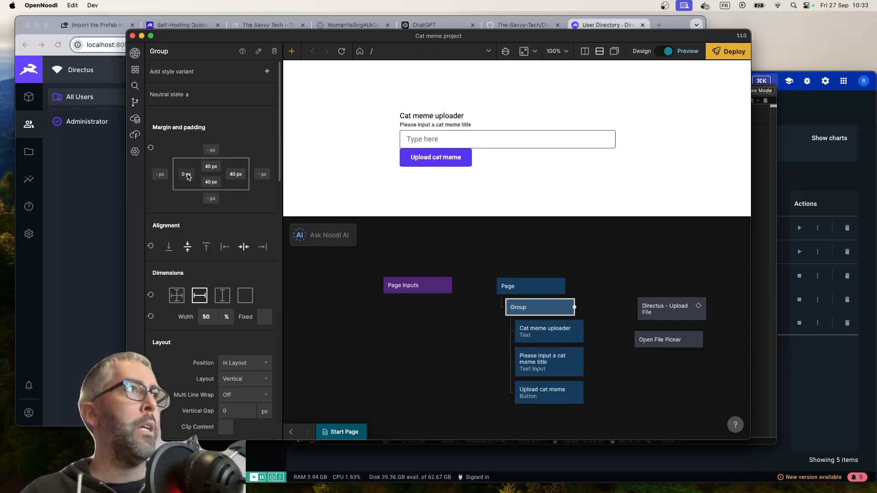
type("40")
key("Return")
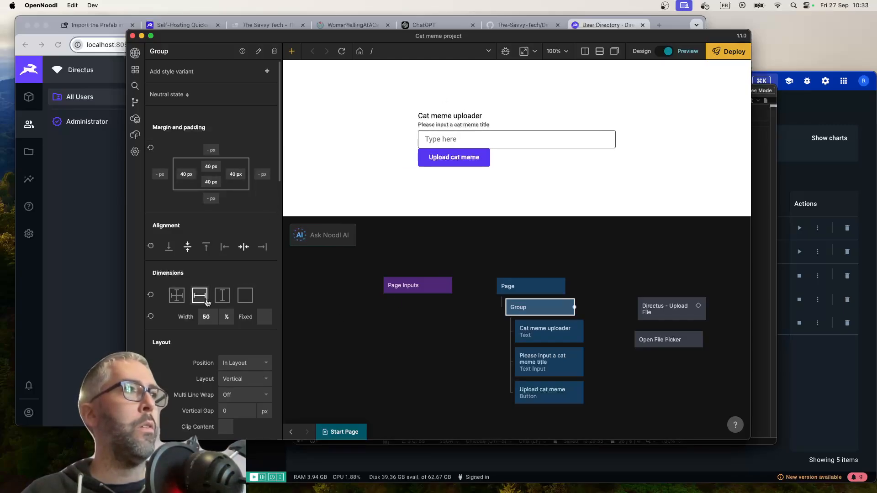
Set the Group's vertical gap between its children to 20 px
scroll(228, 205, "down", 8)
left_click(243, 225)
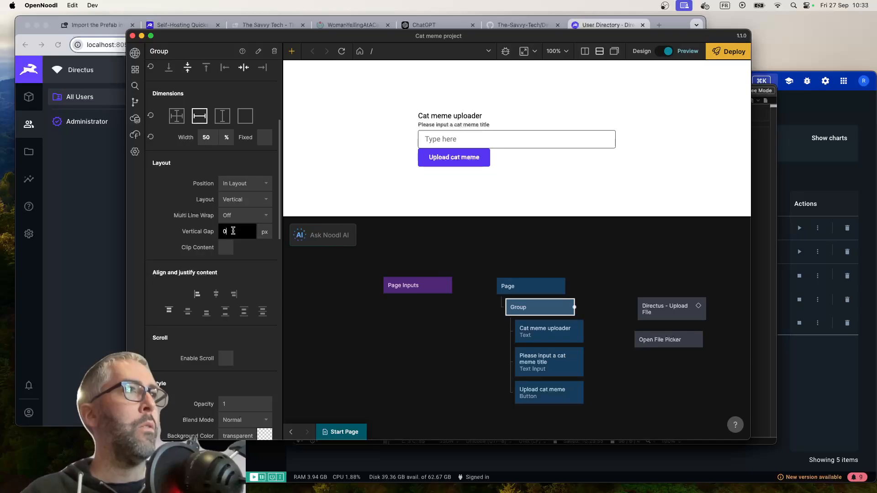
type("20")
key("Return")
Give the Group a Solid border with a corner radius of 8 px
scroll(223, 286, "down", 13)
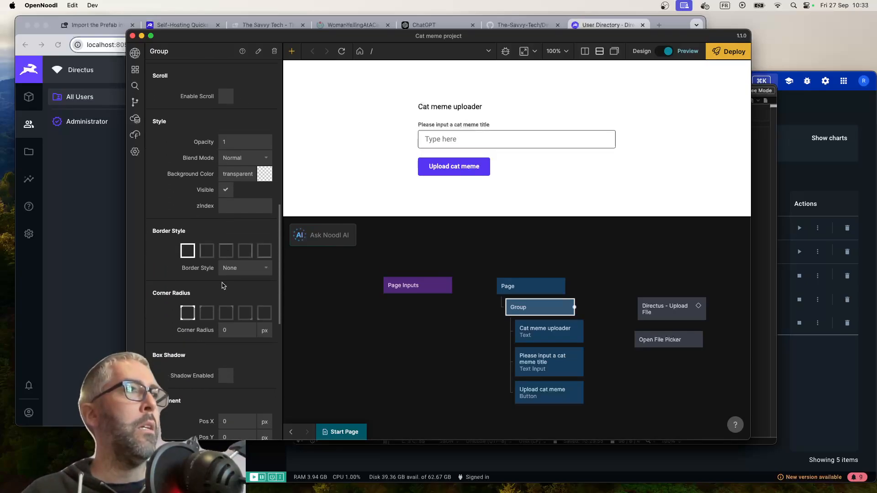
left_click(240, 240)
left_click(233, 269)
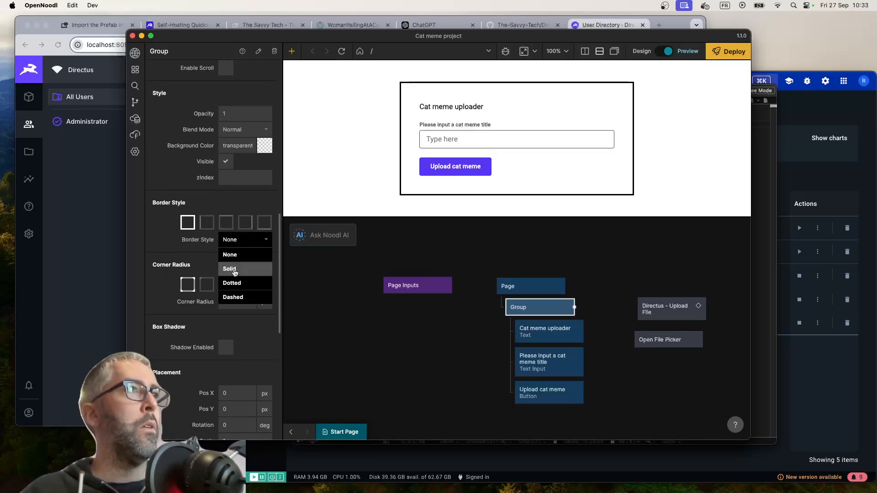
left_click(232, 331)
type("8")
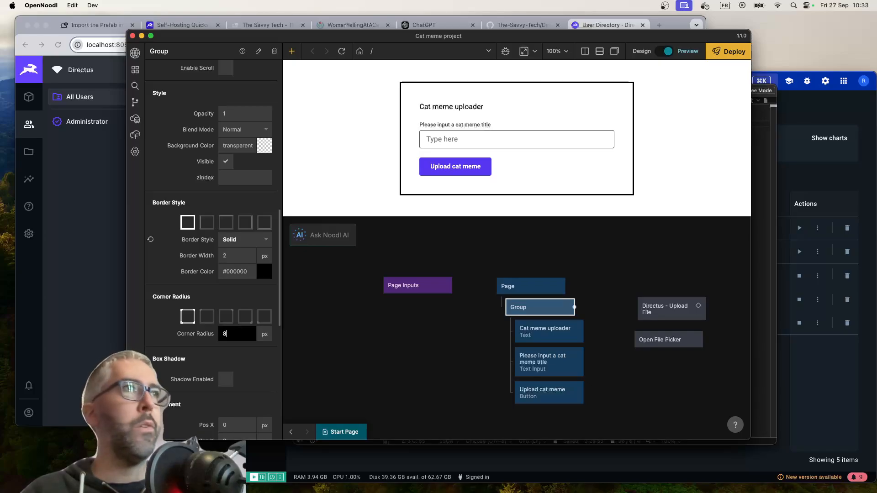
key("Return")
Set the Group's border color to Primary Dark
left_click(252, 278)
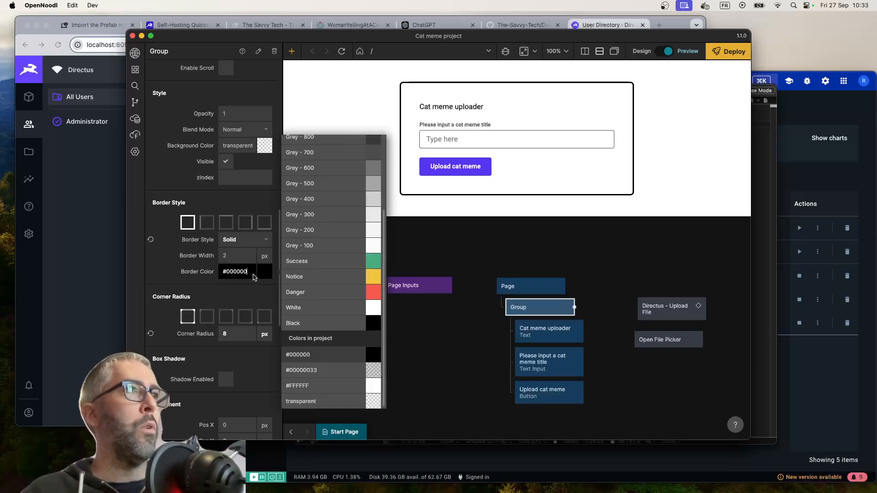
scroll(325, 205, "up", 5)
left_click(324, 174)
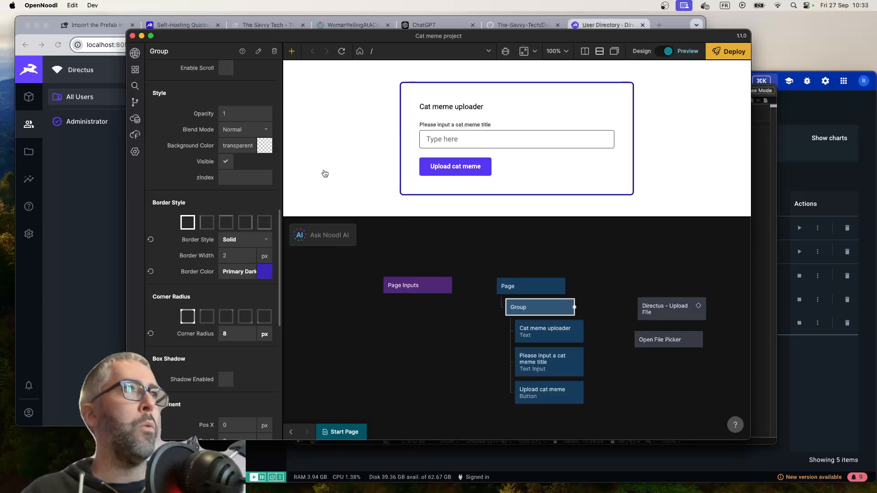
Set the Group's border color to Primary
left_click(228, 271)
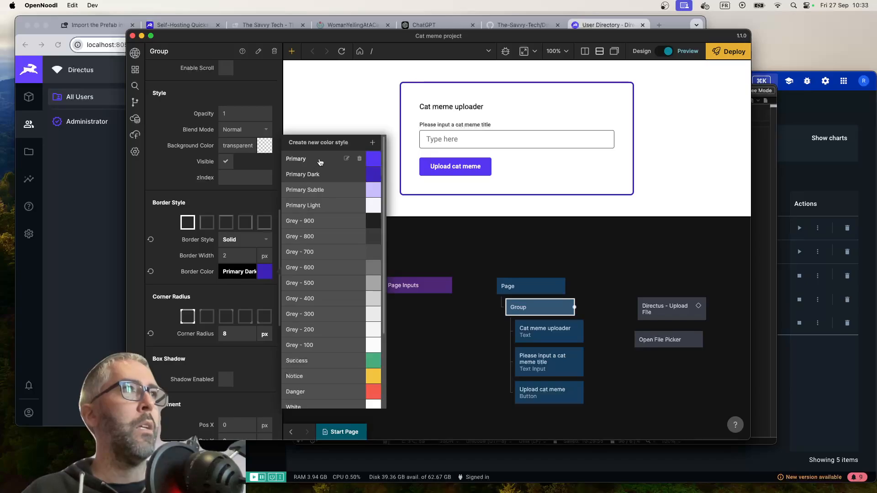
left_click(320, 164)
left_click(462, 378)
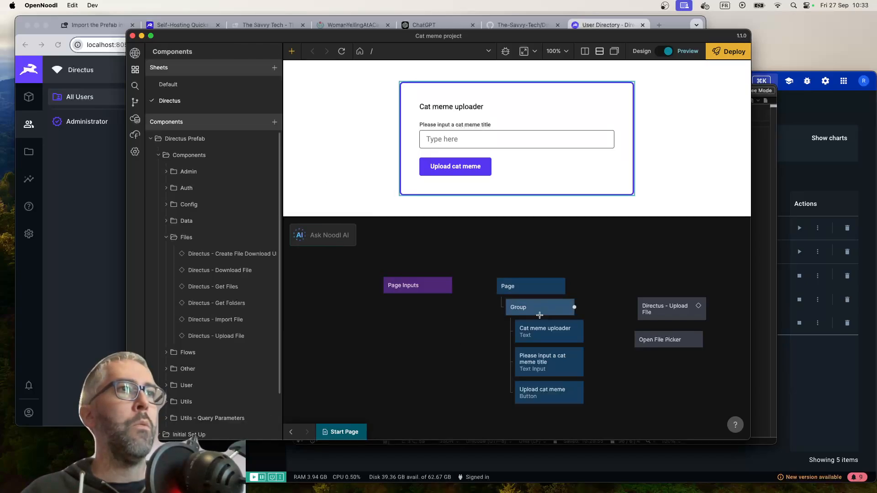
Apply a larger, bold heading text style to the "Cat meme uploader" Text node
left_click(546, 331)
scroll(201, 297, "down", 6)
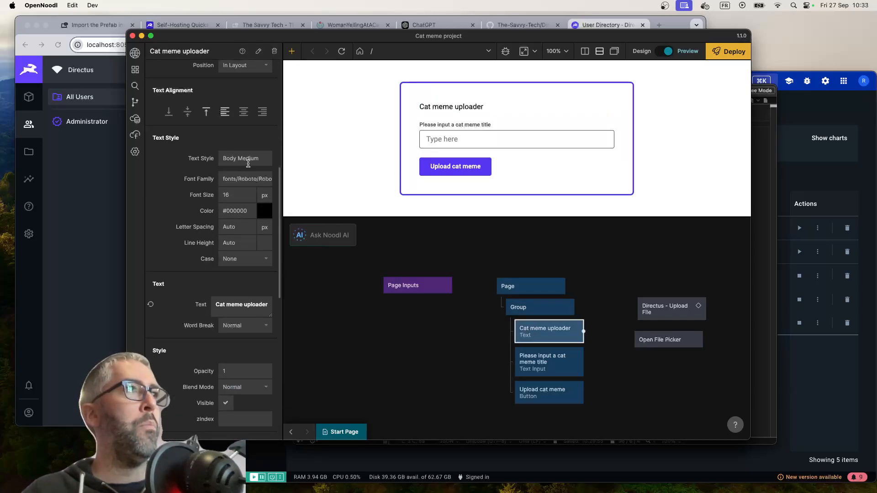
left_click(247, 159)
left_click(335, 126)
left_click(450, 399)
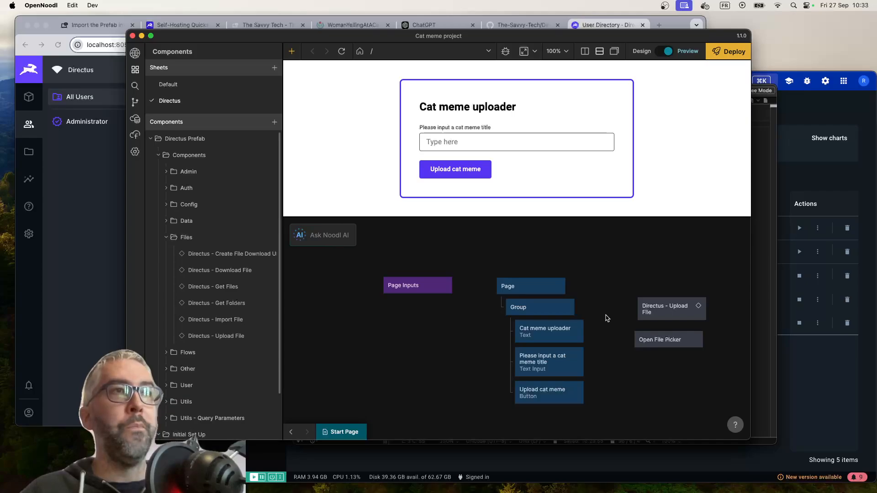
Connect the "Upload cat meme" button's Click output to the Open input of Open File Picker
scroll(606, 315, "right", 5)
scroll(606, 315, "down", 2)
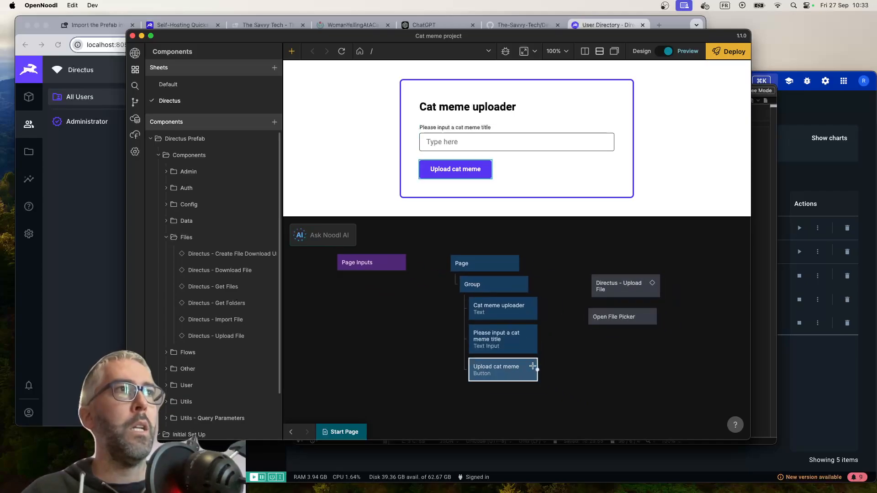
left_click_drag(535, 368, 621, 316)
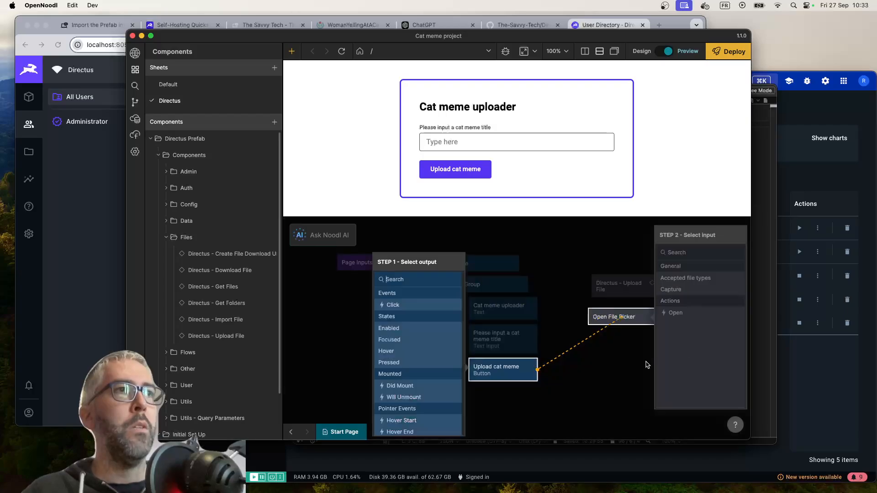
left_click(428, 308)
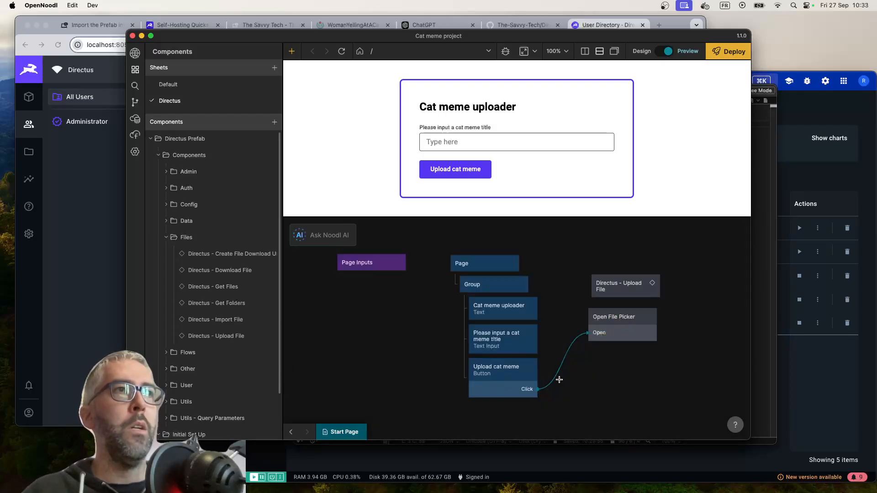
left_click(703, 280)
Connect Open File Picker's Success to Do and its File to file object on the Directus - Upload File node
left_click_drag(656, 316, 650, 295)
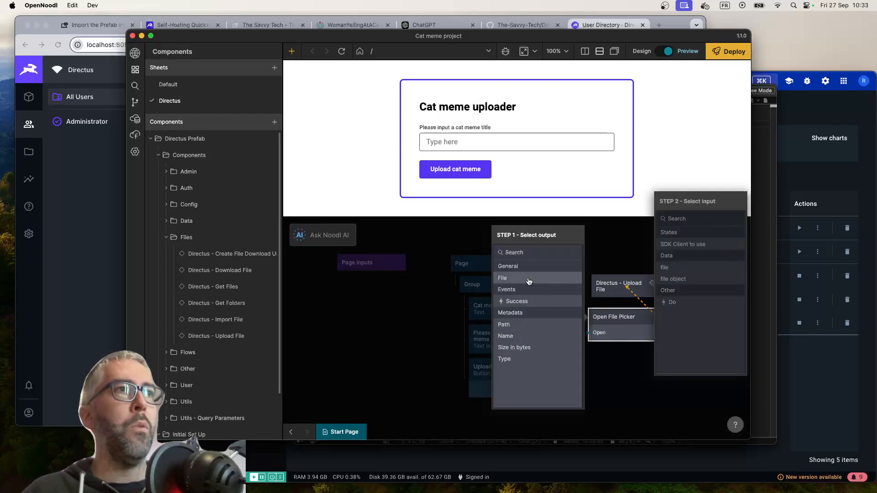
left_click(536, 305)
left_click(676, 280)
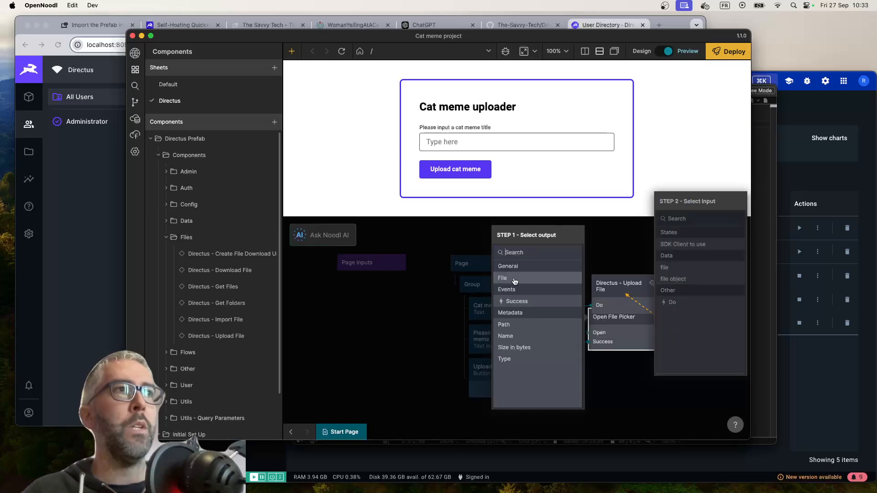
left_click(514, 278)
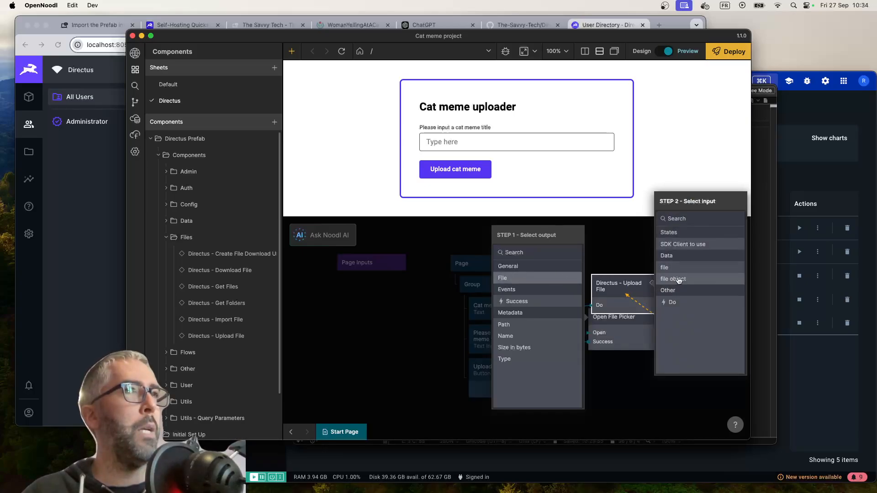
left_click(679, 279)
Move the Directus - Upload File node above Open File Picker and make it use the Site SDK Client
left_click_drag(632, 301, 621, 274)
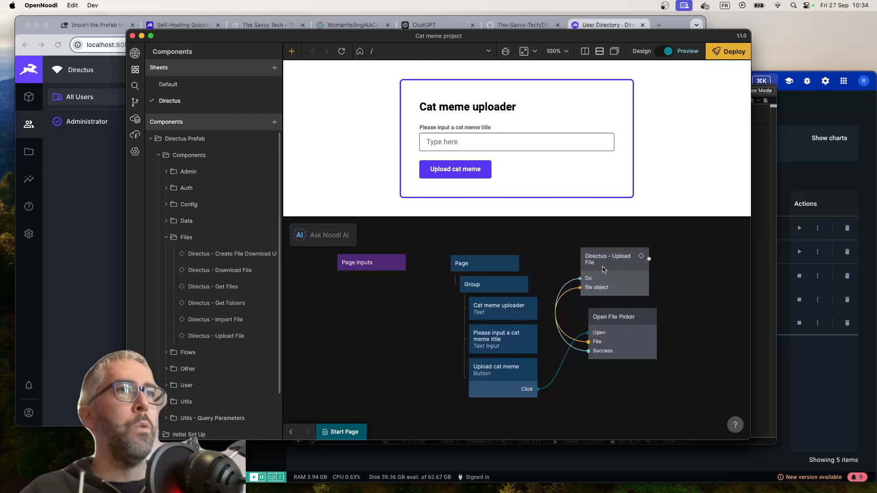
left_click(249, 101)
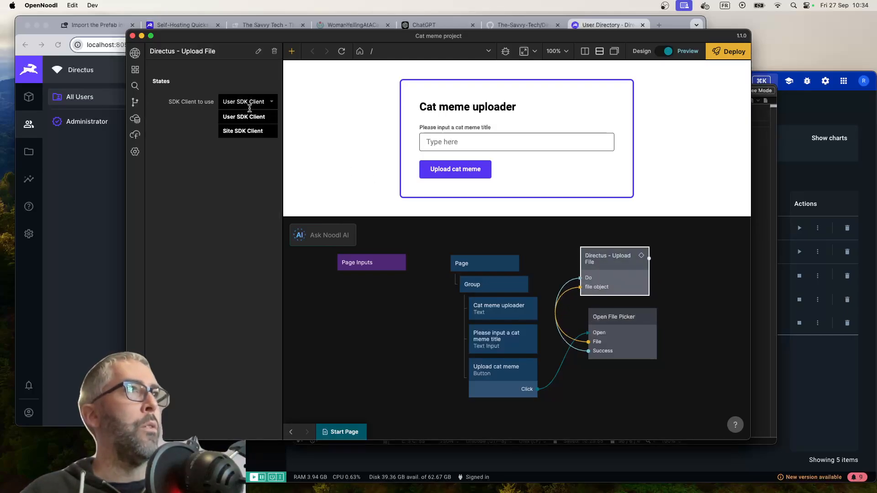
left_click(250, 131)
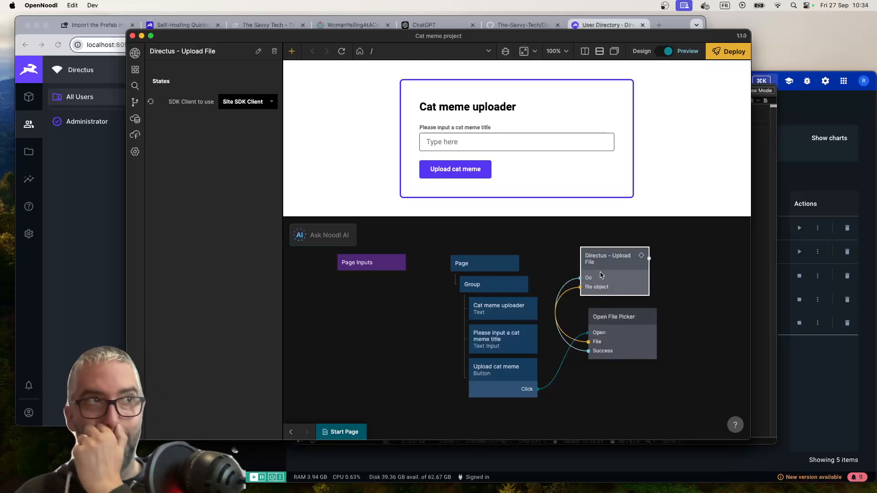
Rearrange the Directus - Upload File and Open File Picker nodes farther from the page tree, with a gap between them
left_click_drag(600, 275, 625, 276)
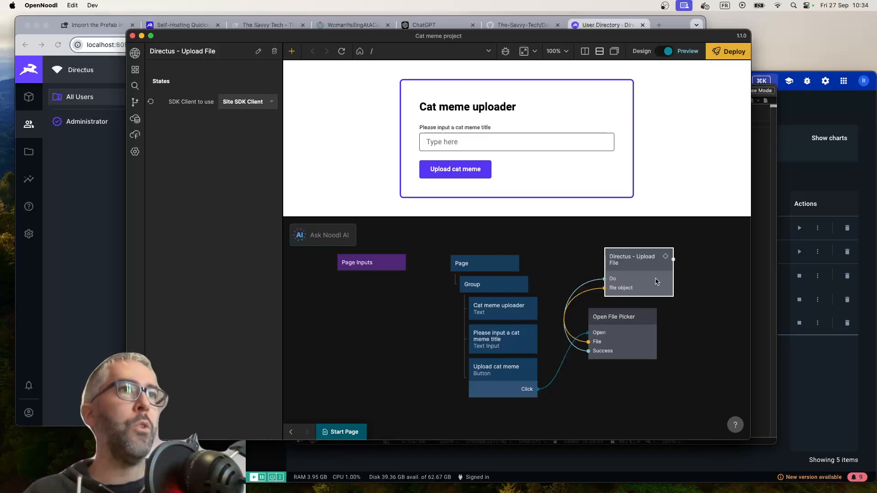
left_click_drag(648, 318, 672, 343)
left_click_drag(657, 296, 662, 315)
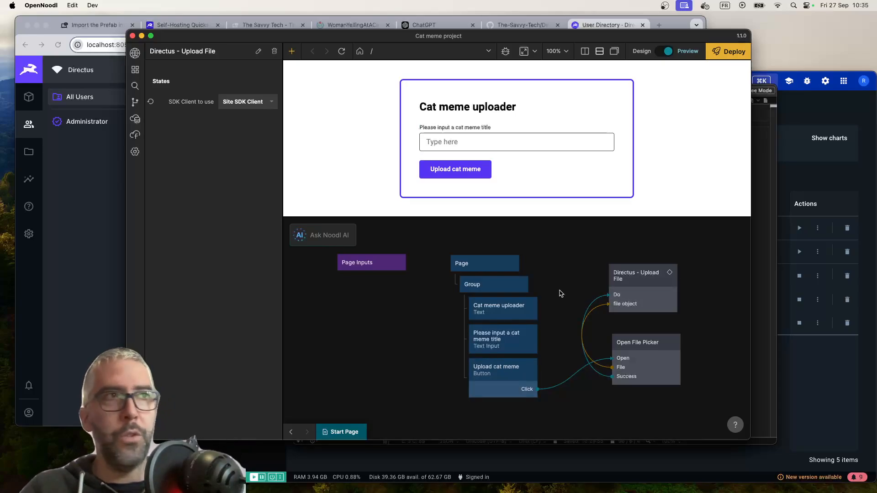
left_click_drag(643, 291, 650, 293)
Add a Directus - Create Data node beside the Directus - Upload File node
scroll(652, 320, "right", 1)
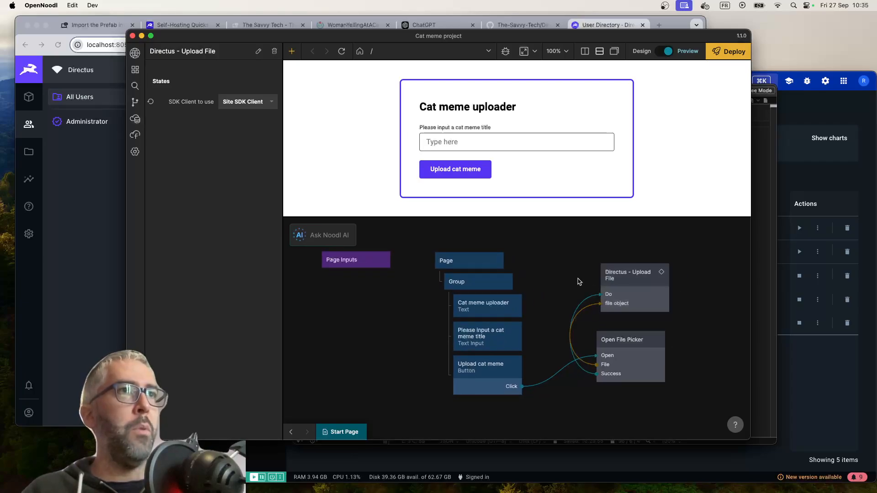
scroll(563, 297, "down", 2)
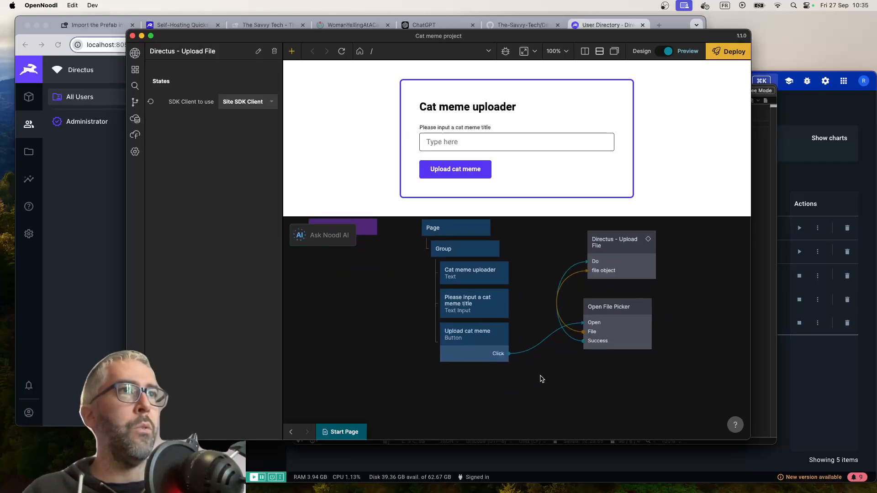
scroll(540, 376, "up", 3)
right_click(668, 309)
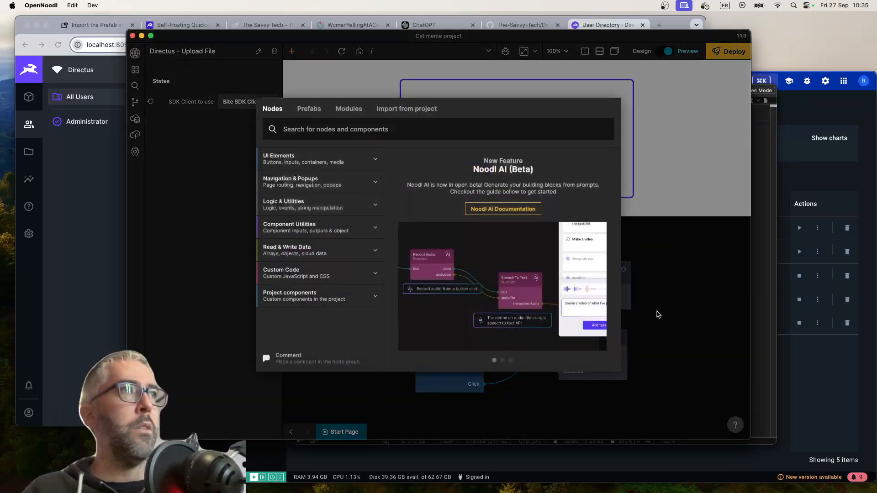
type("create")
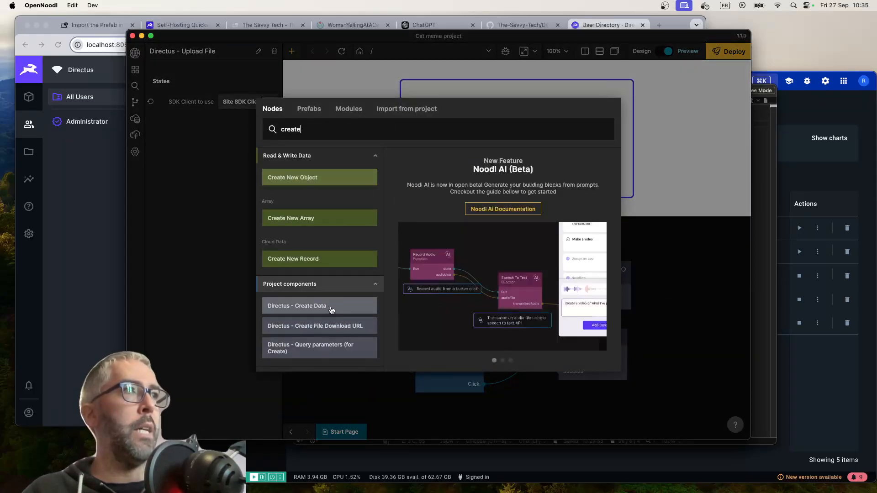
left_click(332, 306)
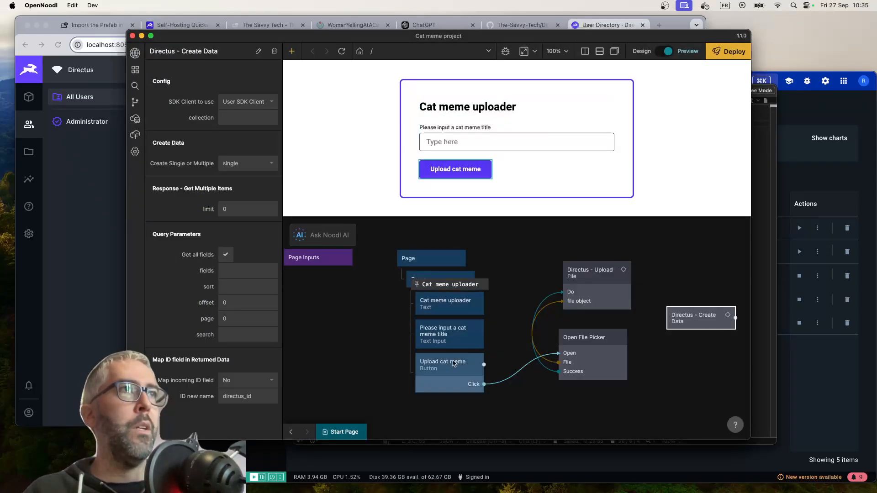
Add a second Button as the Group's last child, below the "Upload cat meme" button
right_click(505, 401)
type("butt")
key("Return")
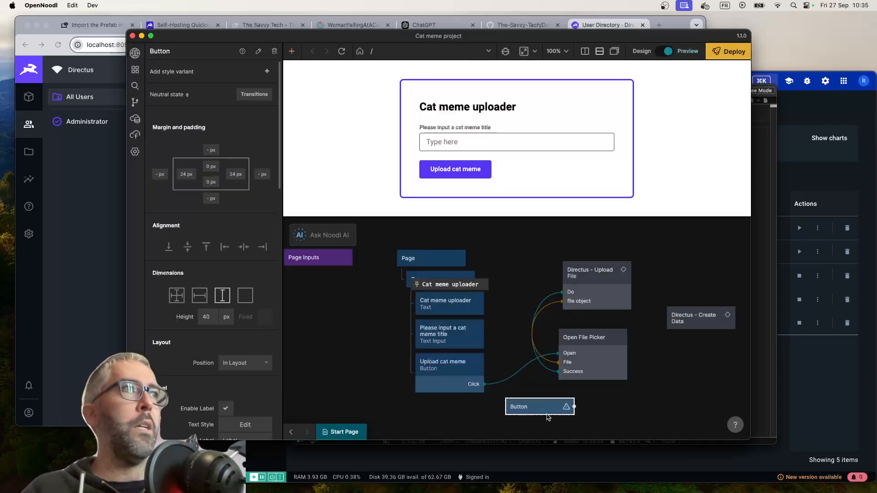
left_click_drag(533, 412, 436, 393)
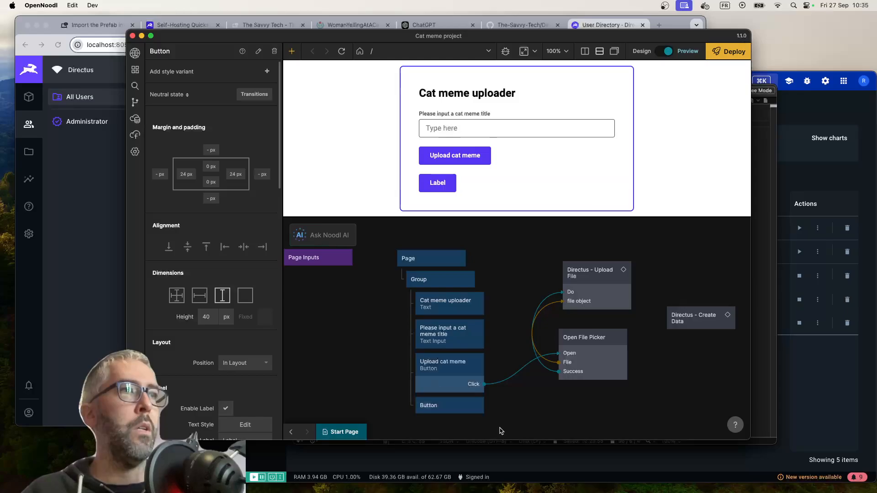
scroll(199, 345, "down", 5)
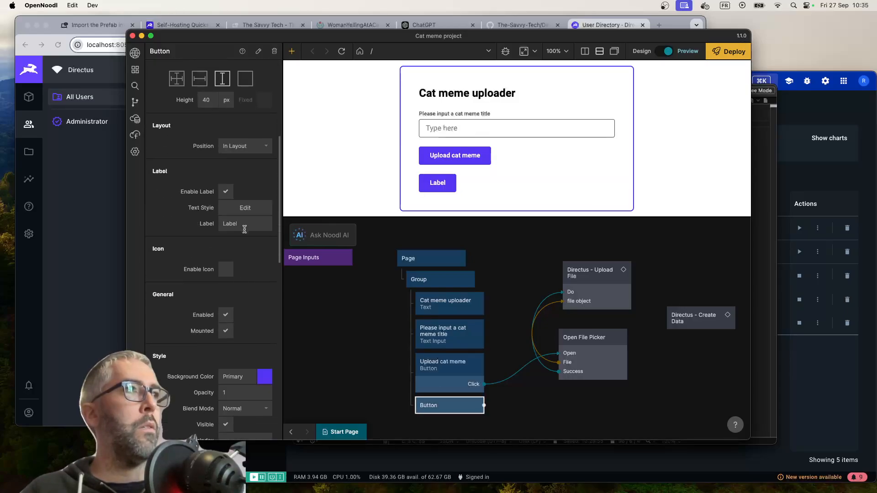
Set the new button's label to "Save cat meme"
left_click(244, 223)
type("Save cat meme")
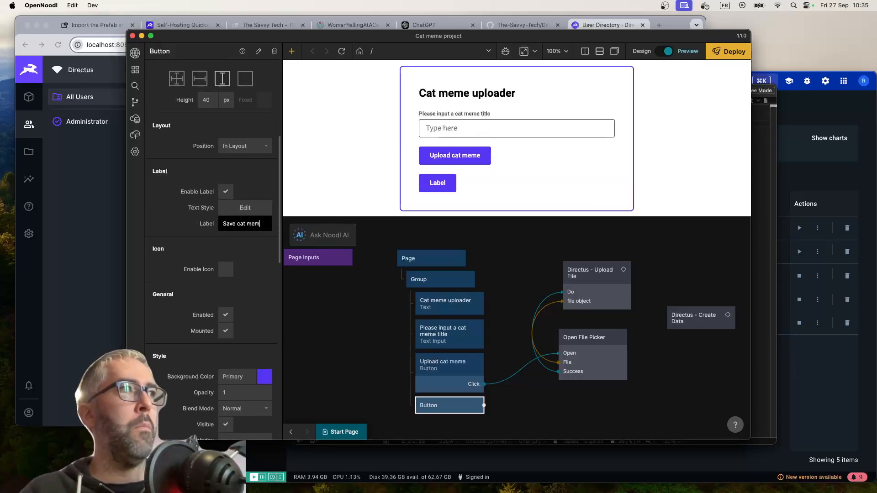
left_click(377, 419)
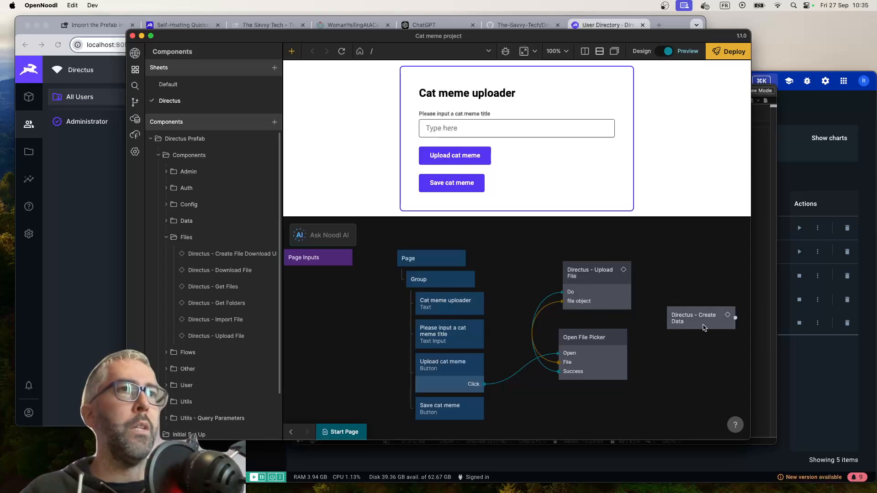
Move the Directus - Create Data node below Open File Picker and connect the Save cat meme button's Click to its Do input
left_click_drag(690, 322, 597, 408)
scroll(649, 370, "down", 4)
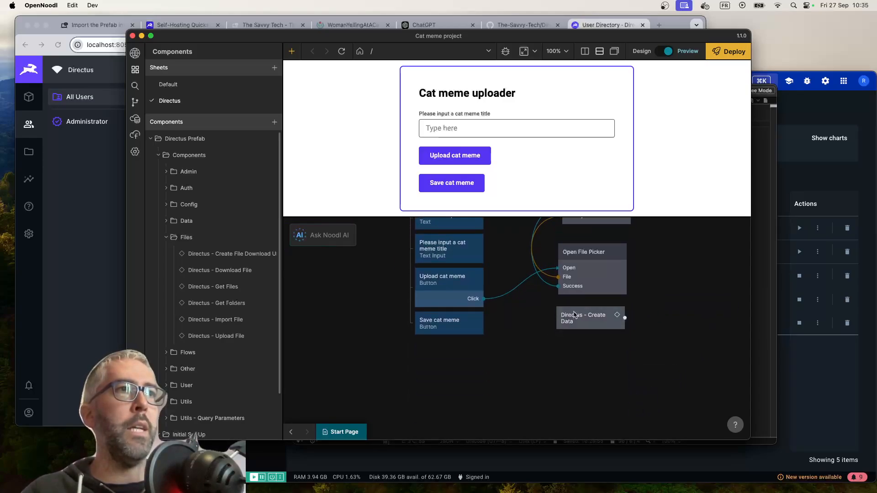
left_click_drag(622, 318, 639, 331)
left_click_drag(487, 325, 621, 327)
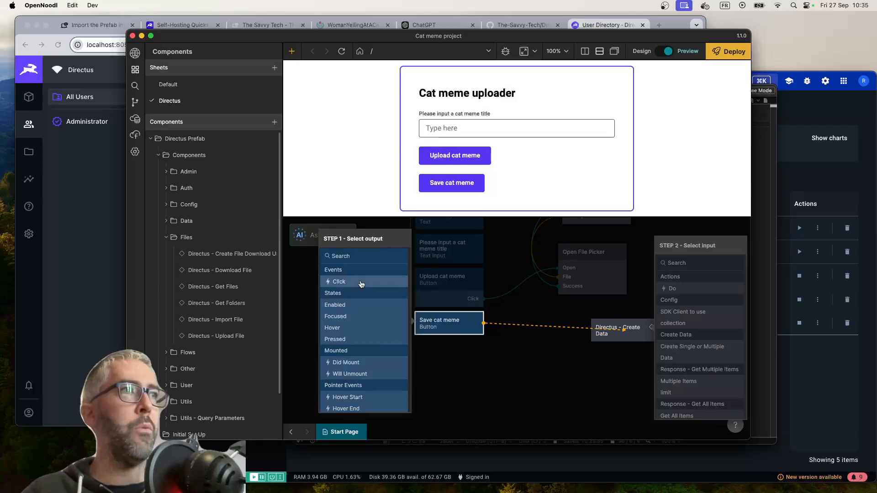
left_click(693, 289)
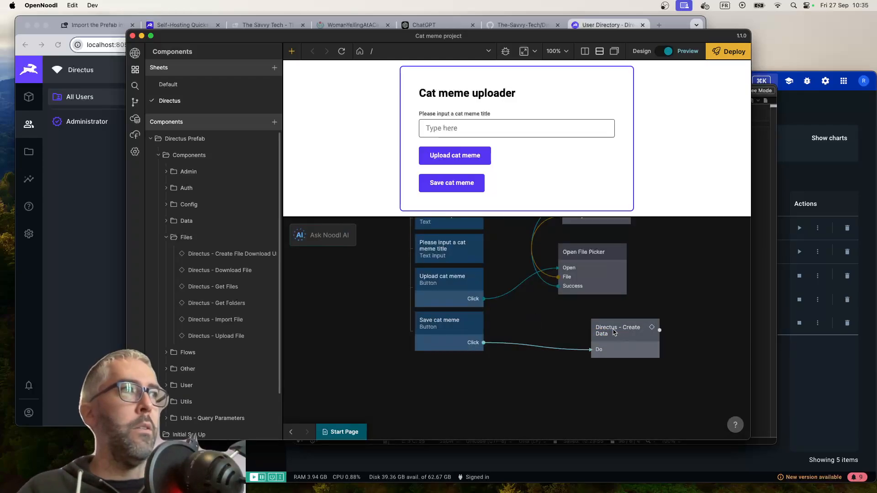
Switch to Directus in Chrome and start a new collection named catMeme
left_click(633, 340)
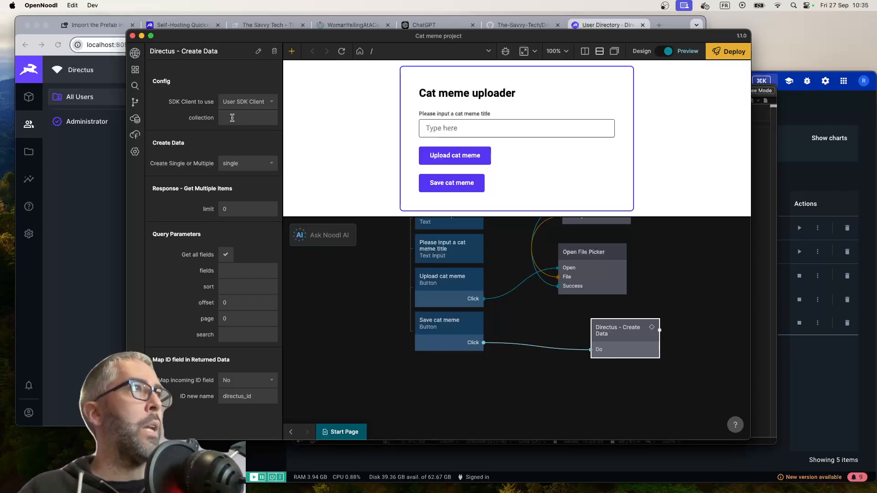
left_click(81, 165)
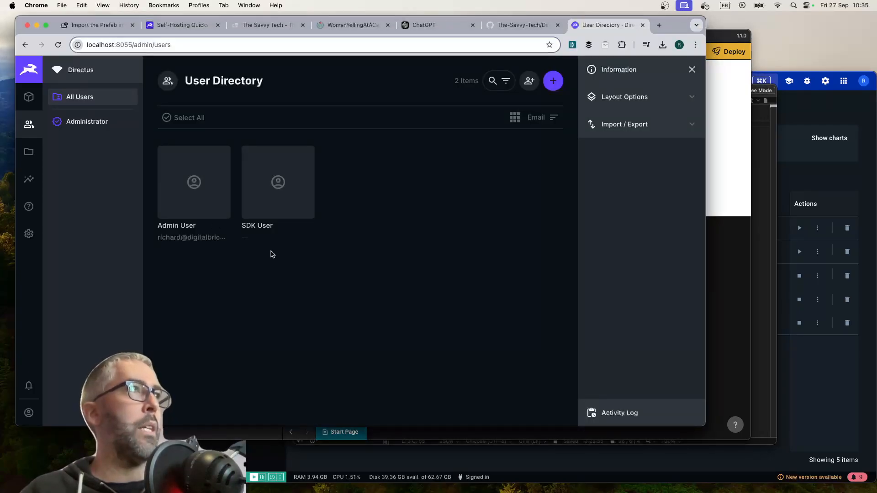
left_click(29, 98)
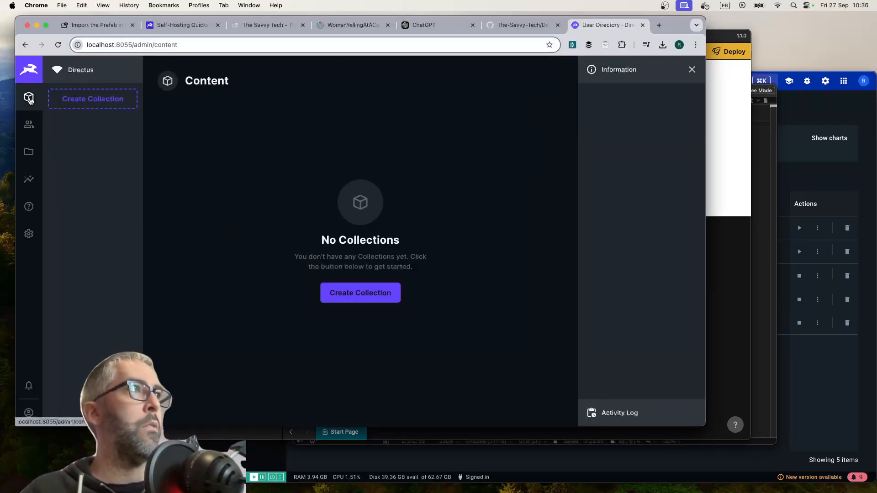
left_click(97, 100)
type("catMeme")
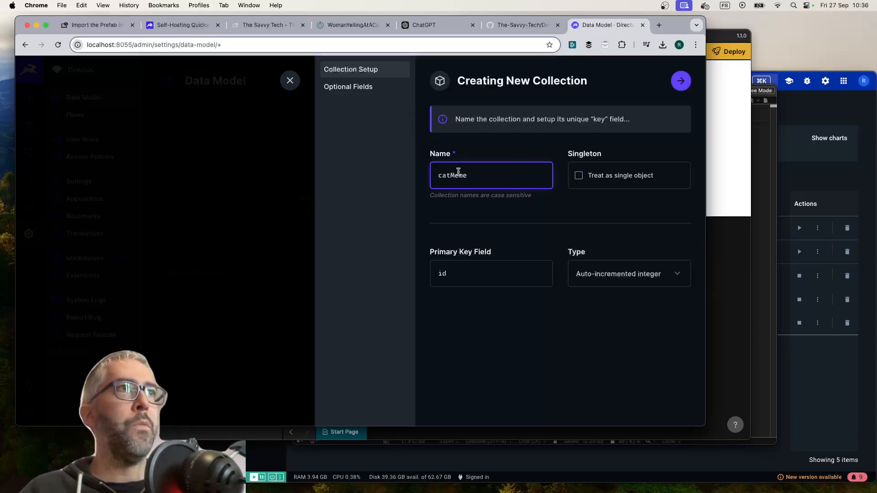
left_click(443, 177)
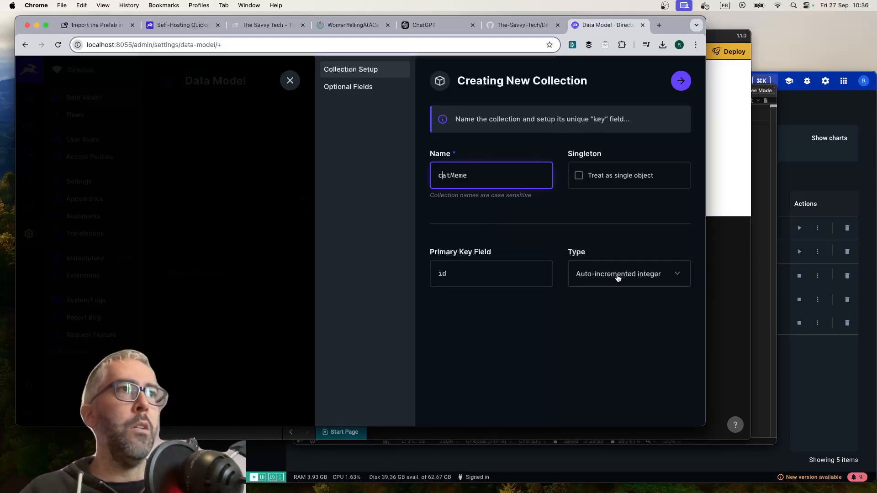
Name the collection's primary key field objectId and set its type to Generated UUID
left_click(446, 273)
double_click(445, 273)
type("objectId")
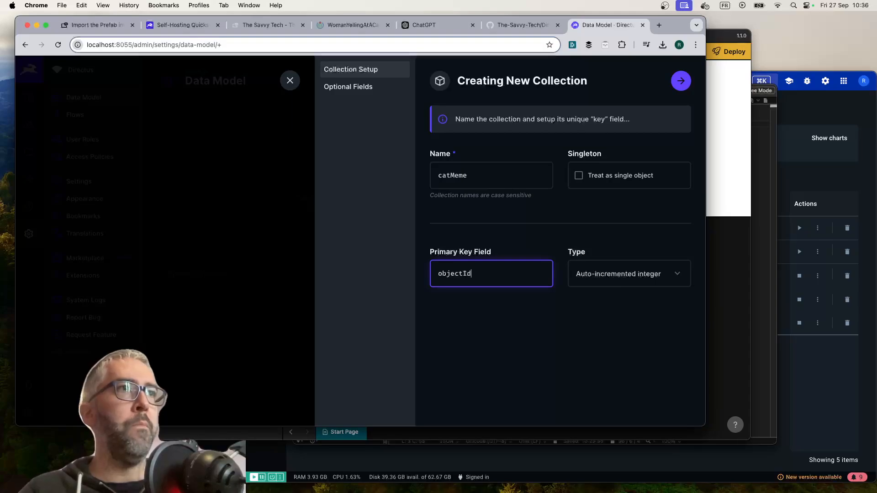
left_click(611, 274)
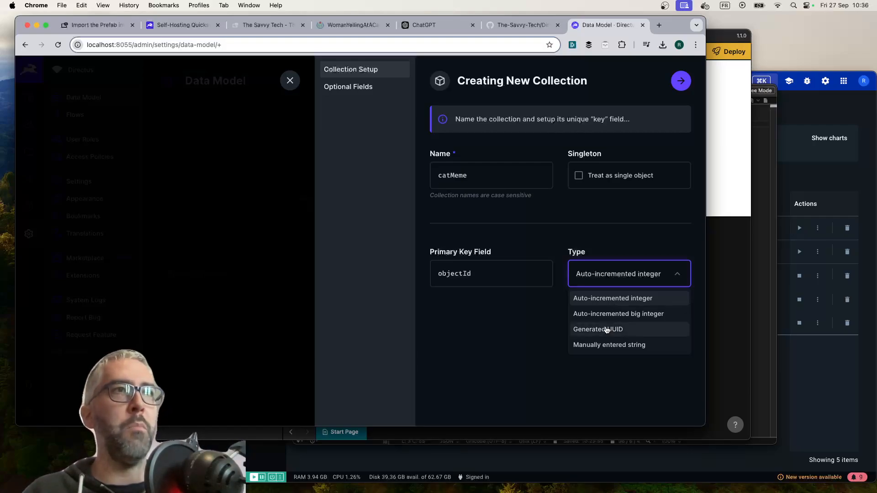
left_click(606, 329)
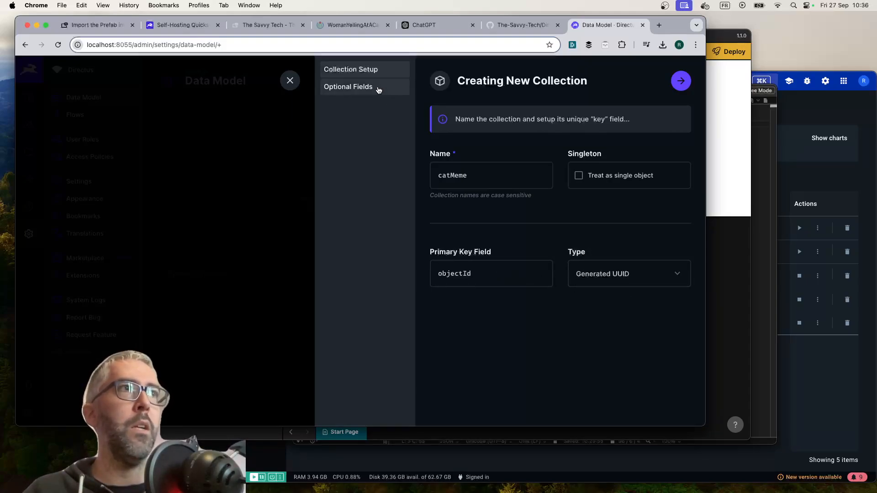
Create the collection with the date_created, user_created, date_updated and user_updated optional fields, and begin adding a new field
left_click(378, 89)
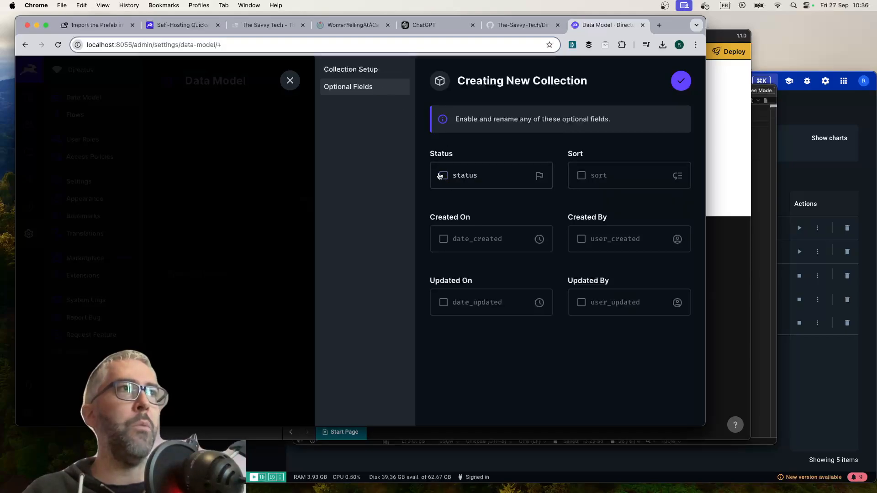
left_click(580, 239)
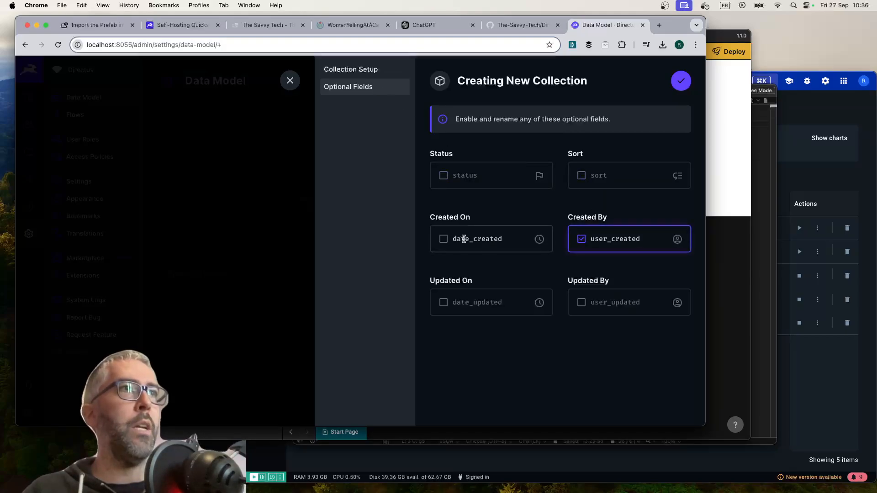
left_click(442, 242)
left_click(442, 303)
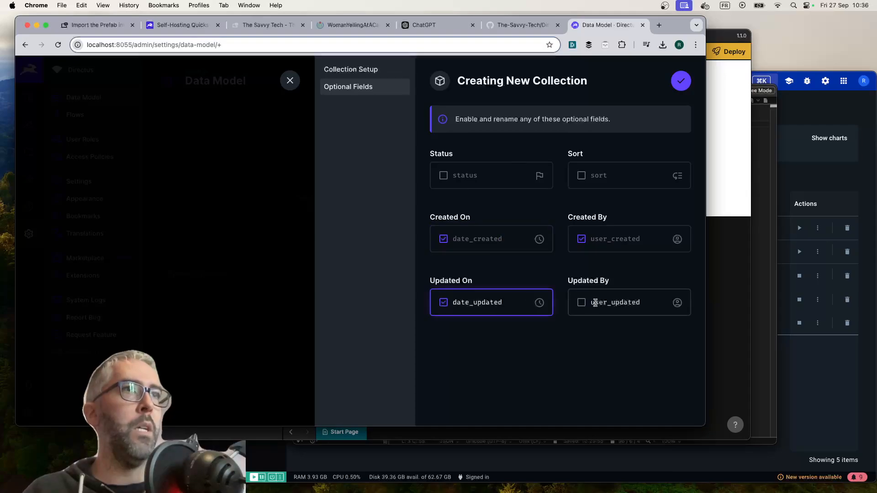
left_click(581, 305)
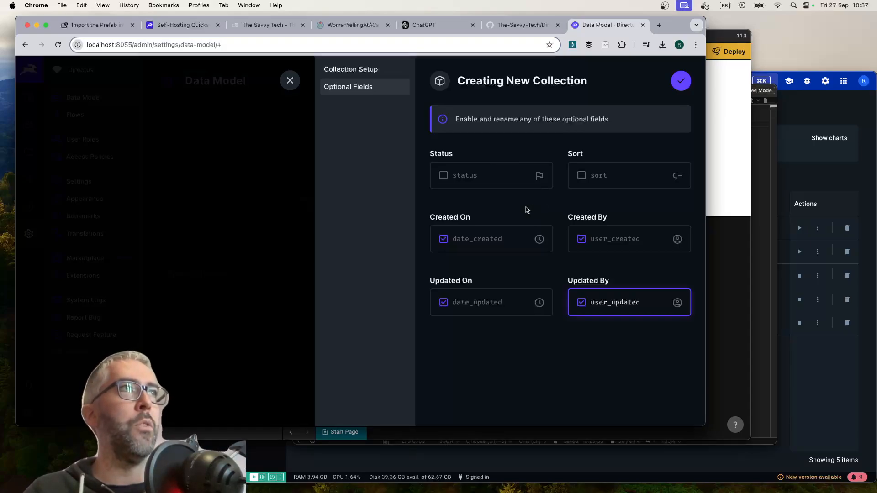
left_click(680, 80)
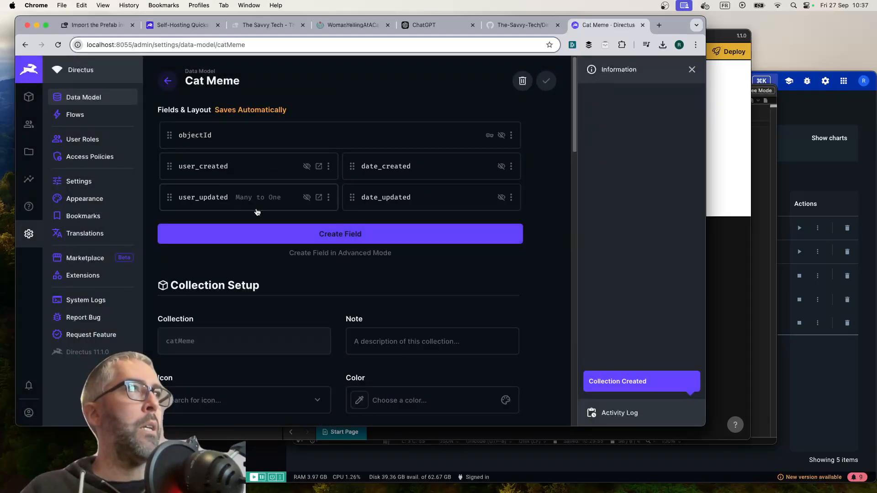
left_click(318, 236)
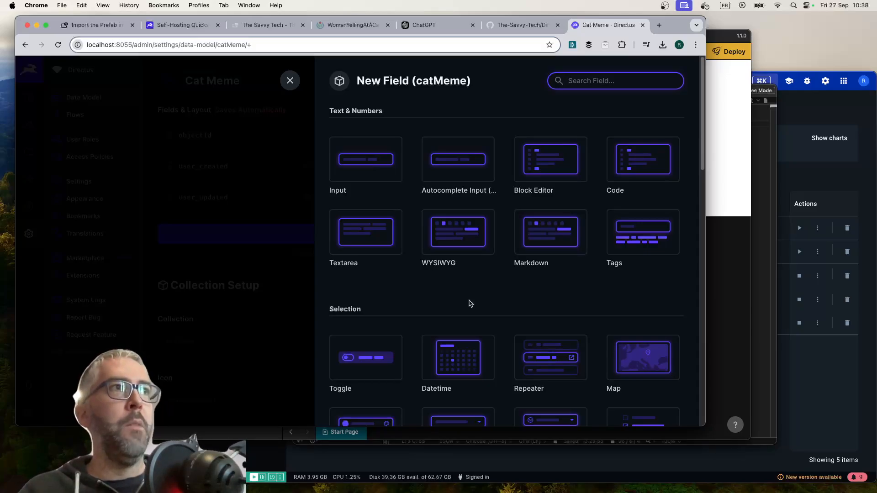
left_click(460, 239)
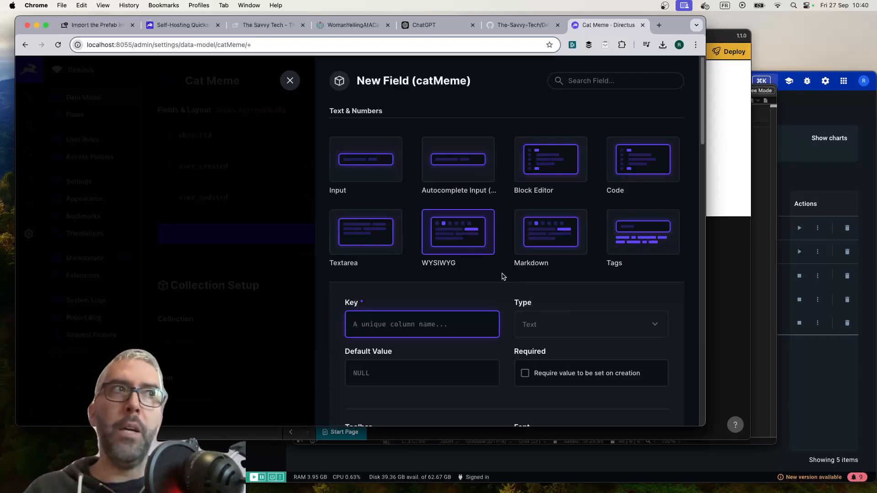
scroll(448, 263, "down", 1)
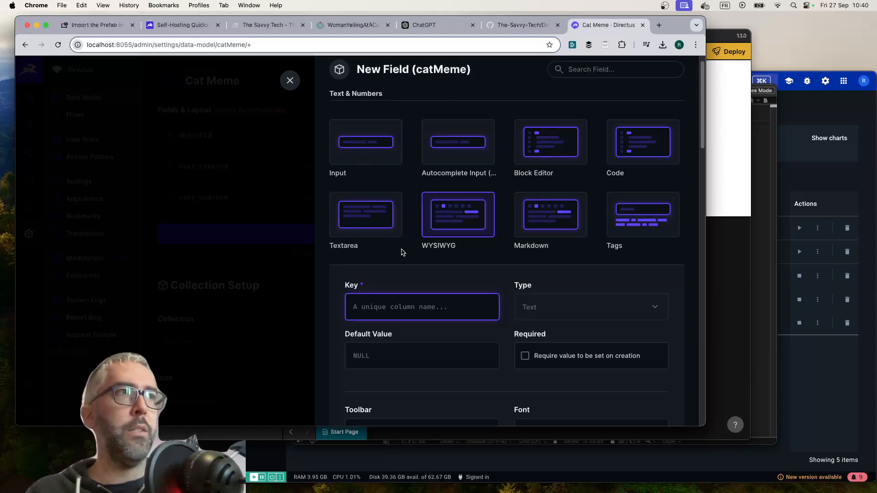
scroll(465, 279, "down", 2)
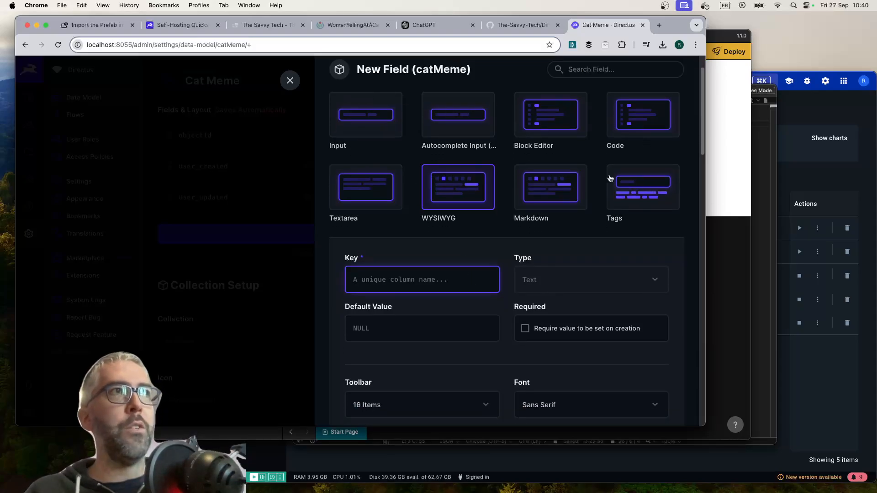
scroll(402, 238, "up", 3)
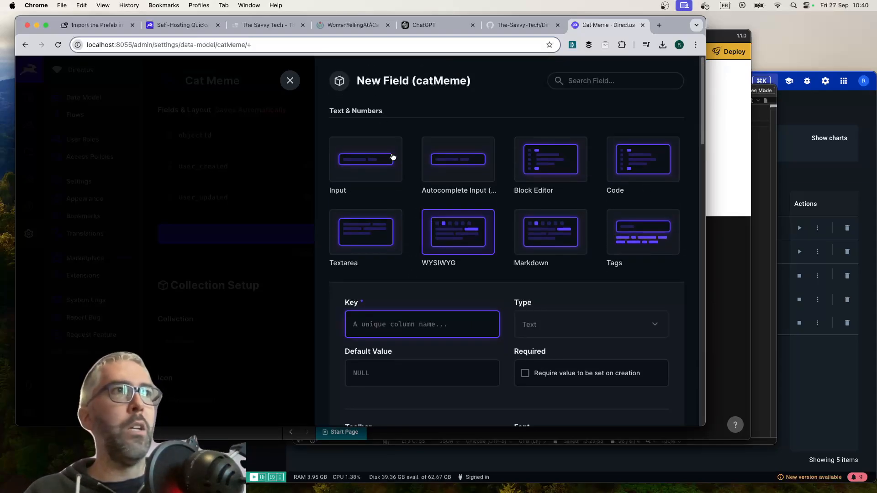
scroll(416, 211, "down", 5)
scroll(415, 211, "up", 2)
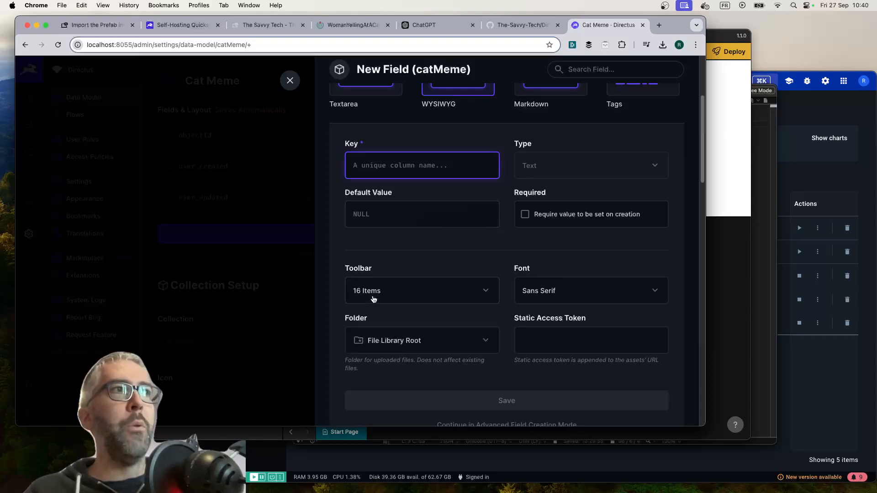
left_click(486, 294)
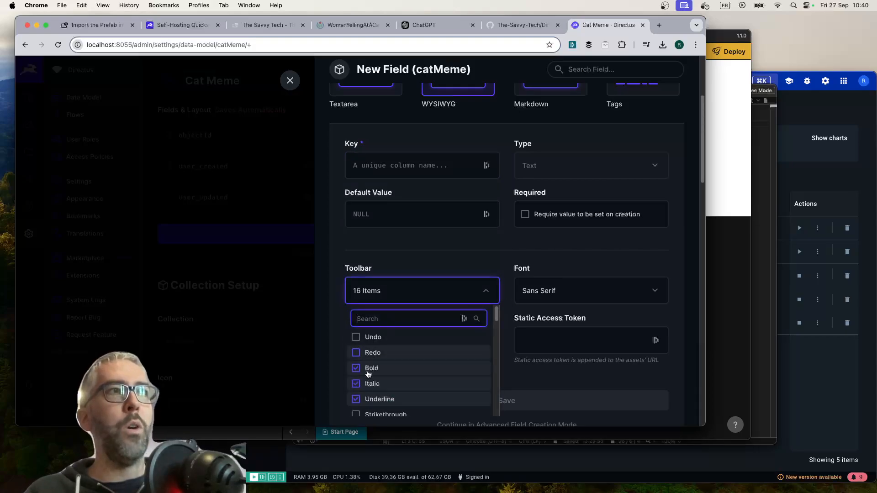
scroll(384, 350, "down", 1)
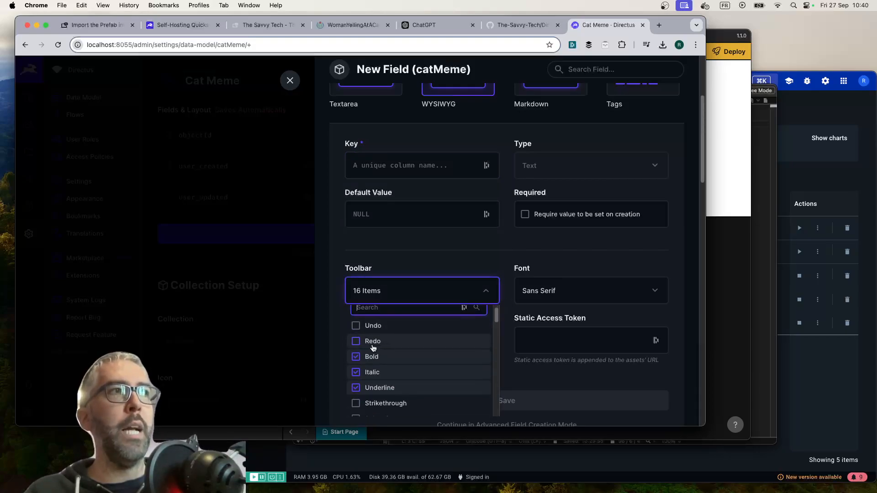
left_click(356, 326)
left_click(356, 341)
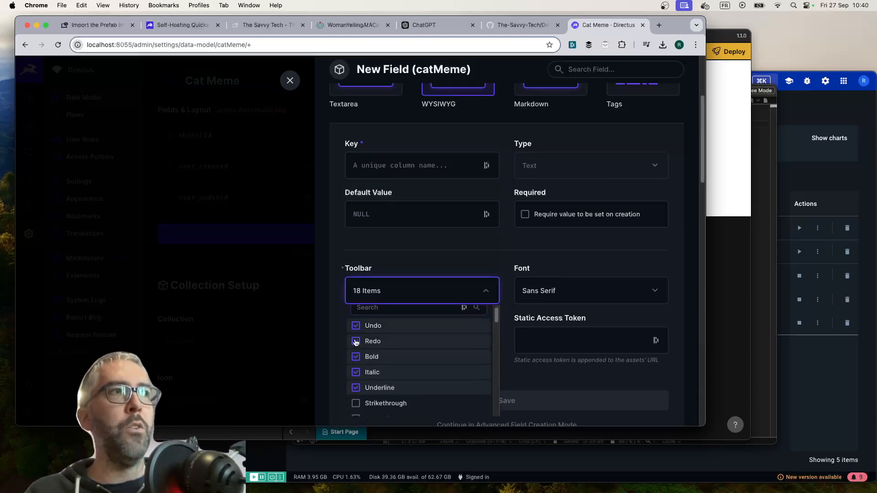
left_click(564, 287)
left_click(564, 266)
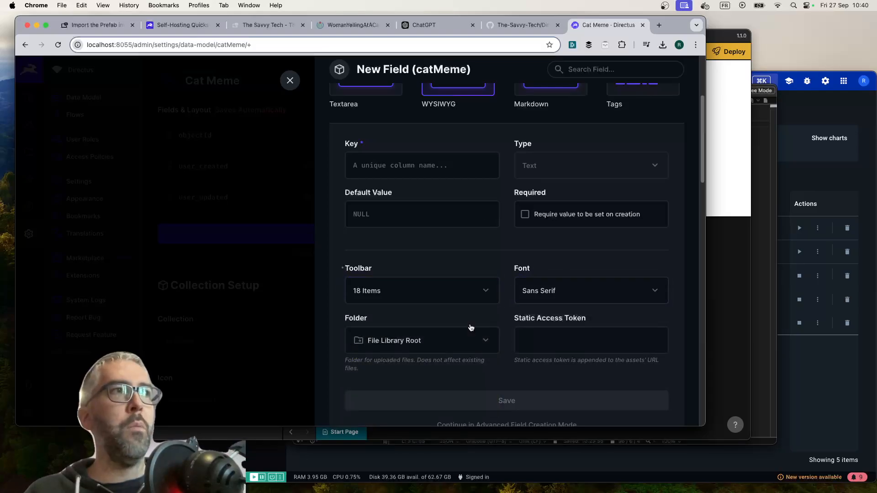
Review the available selection, relational, presentation and group field types for the catMeme collection
scroll(469, 329, "down", 2)
scroll(574, 295, "up", 3)
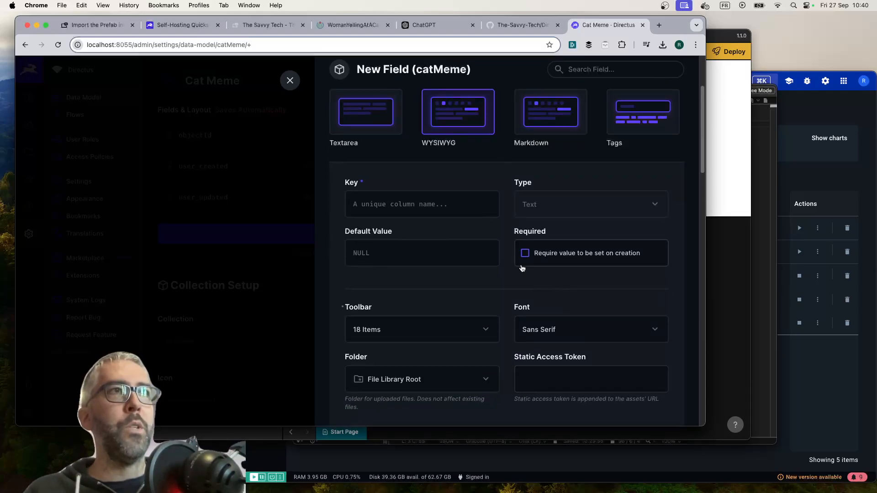
scroll(446, 264, "down", 6)
scroll(446, 263, "down", 5)
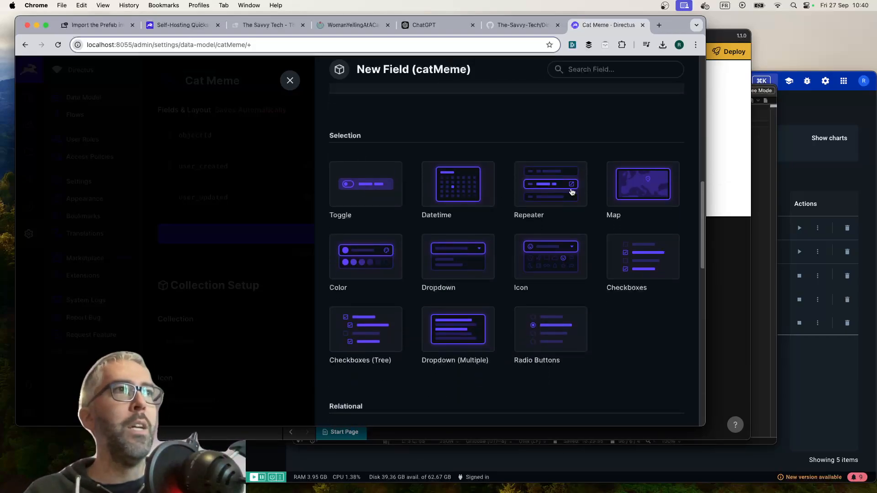
scroll(648, 178, "down", 1)
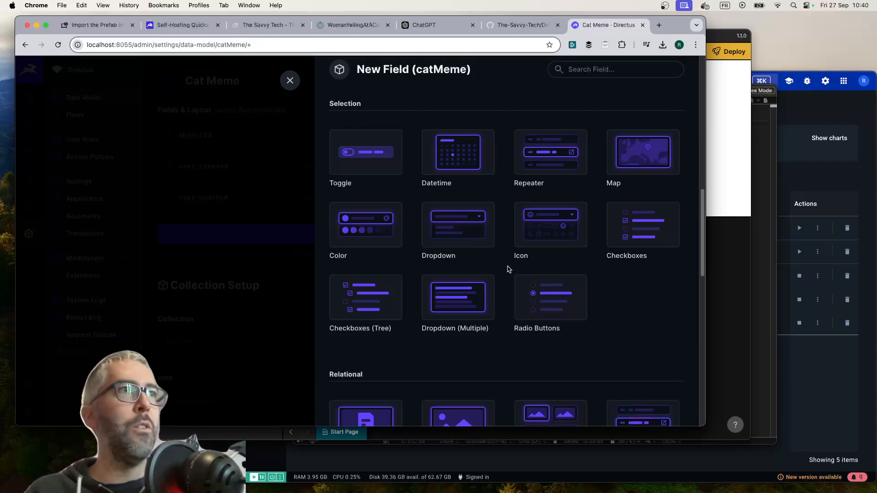
scroll(507, 268, "down", 2)
scroll(501, 257, "down", 5)
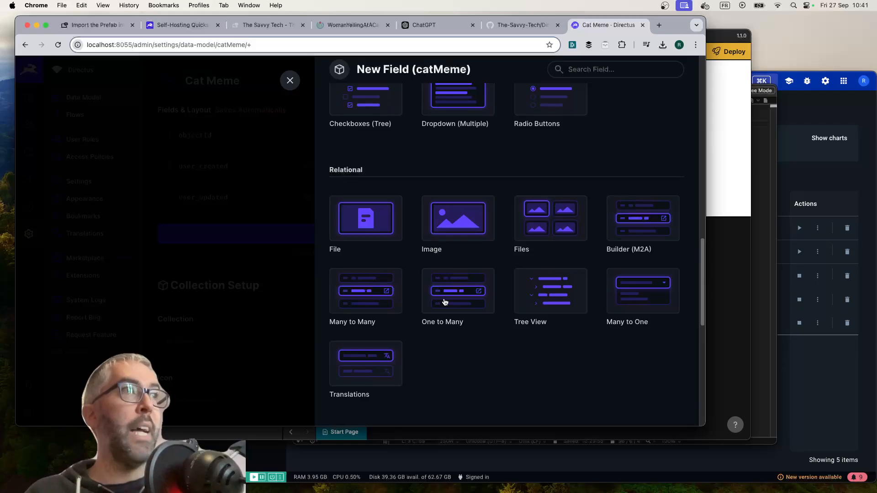
scroll(447, 348, "down", 8)
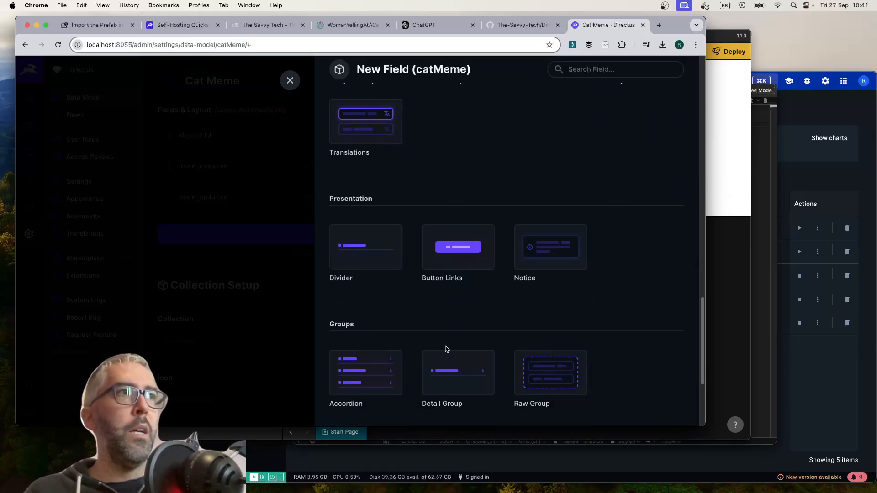
scroll(446, 349, "up", 15)
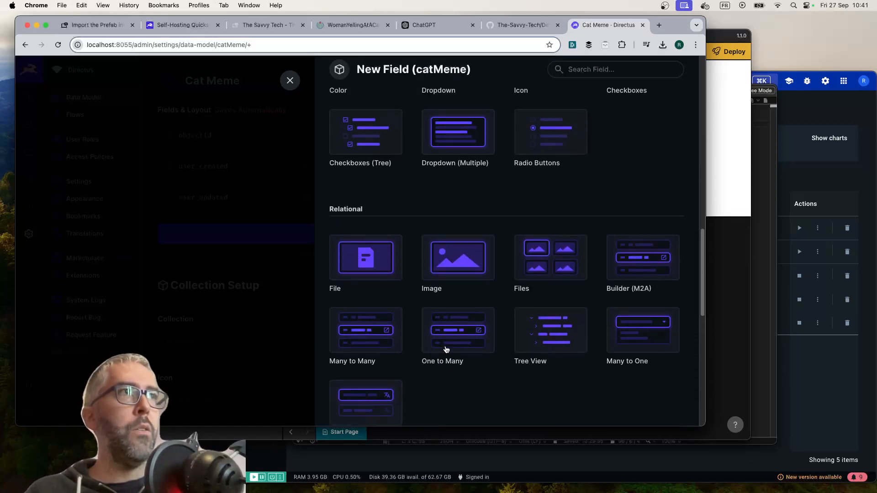
Set up an Input field with the key memeTitle, type Text, and a value required on creation
left_click(356, 156)
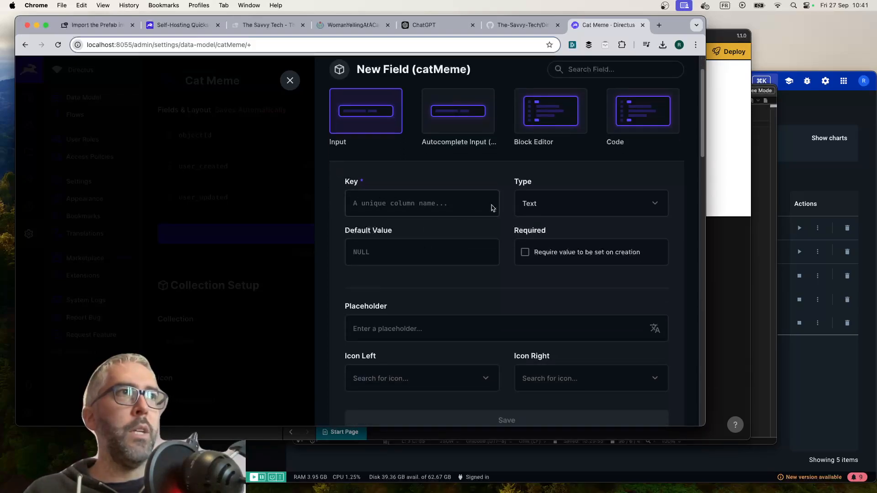
scroll(400, 179, "up", 1)
left_click(419, 218)
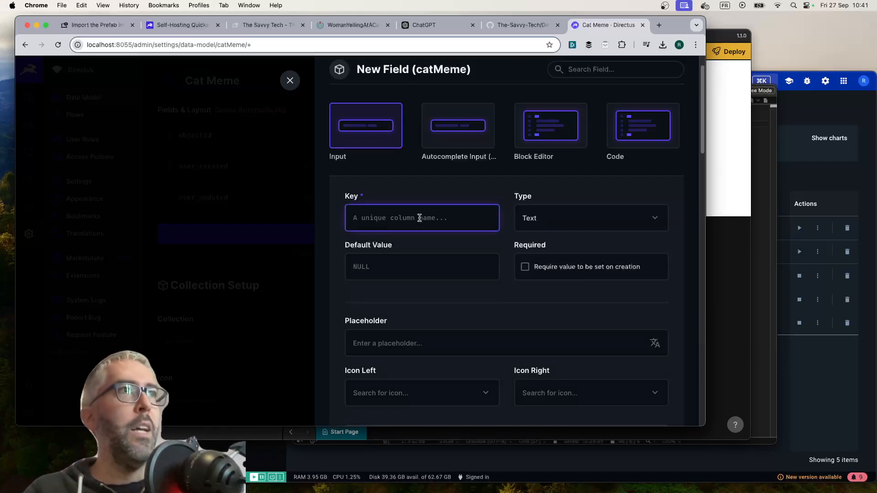
type("memeTitle")
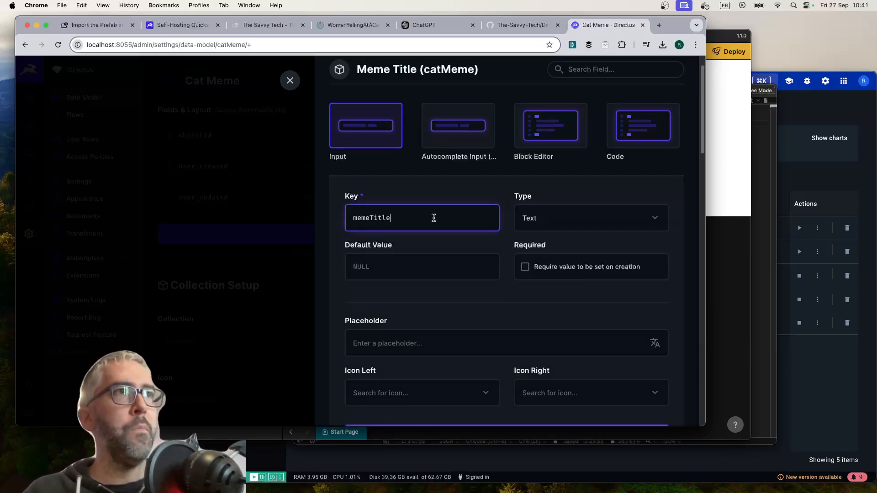
left_click(566, 224)
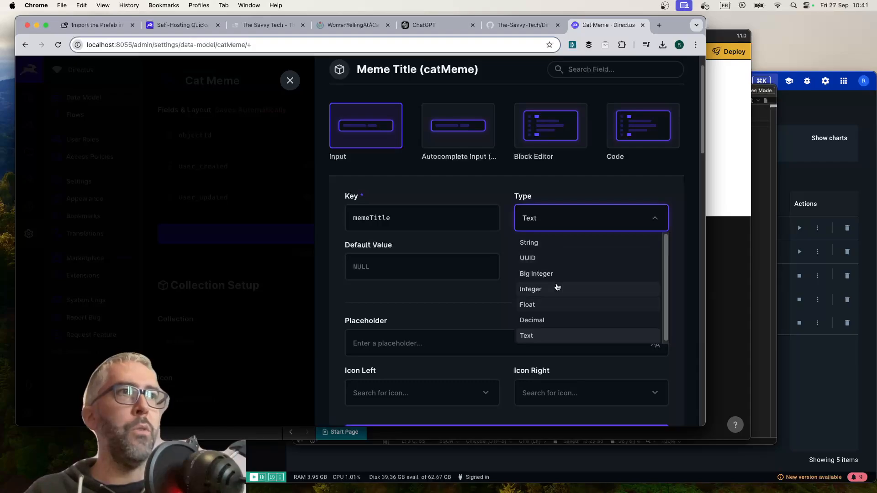
left_click(502, 234)
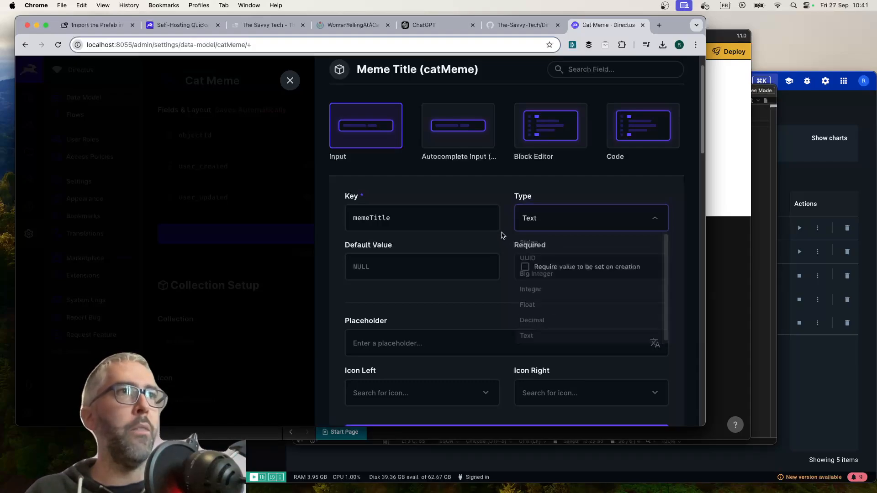
scroll(548, 242, "down", 2)
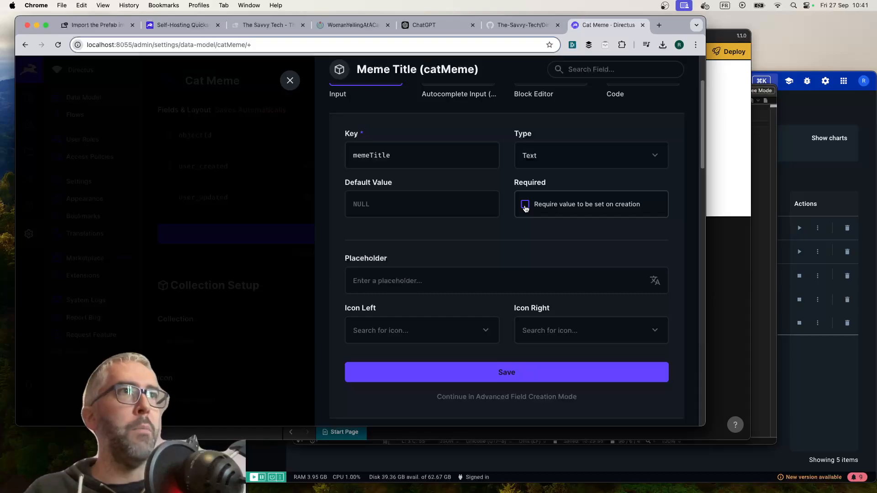
left_click(525, 205)
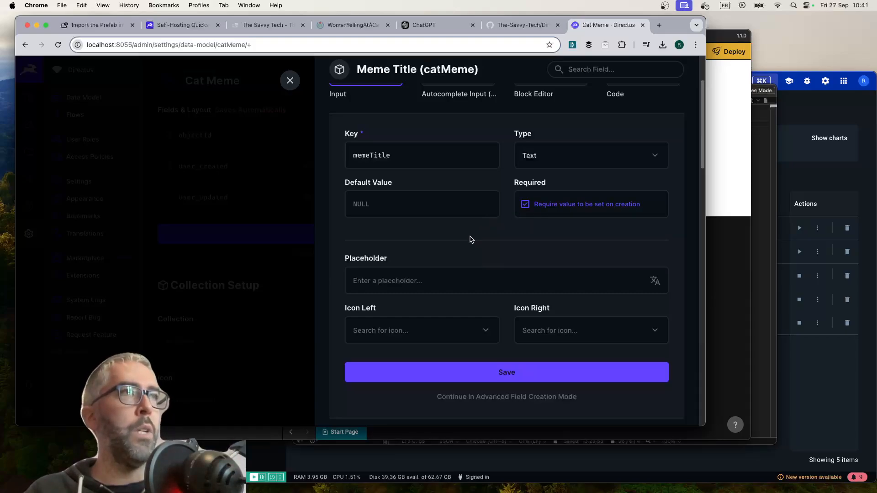
Set the memeTitle placeholder to "Enter your cat meme title", save the field, and begin adding another field
scroll(470, 239, "up", 2)
scroll(471, 239, "down", 2)
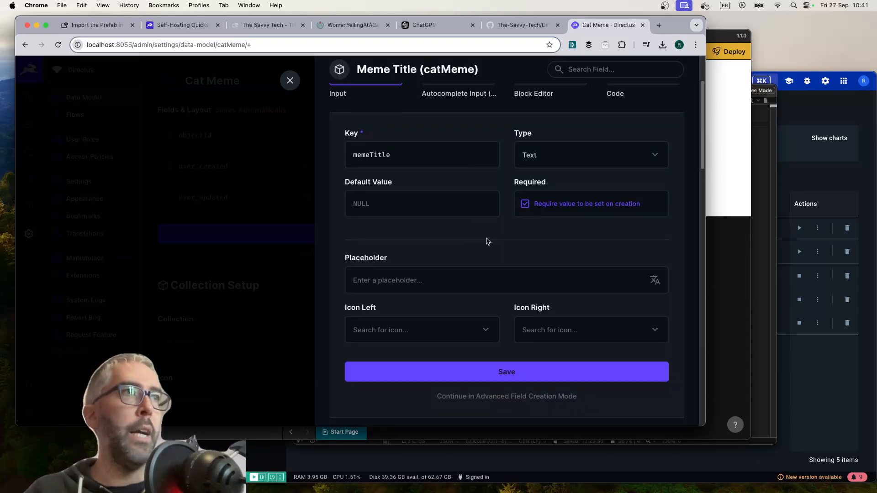
scroll(487, 241, "down", 2)
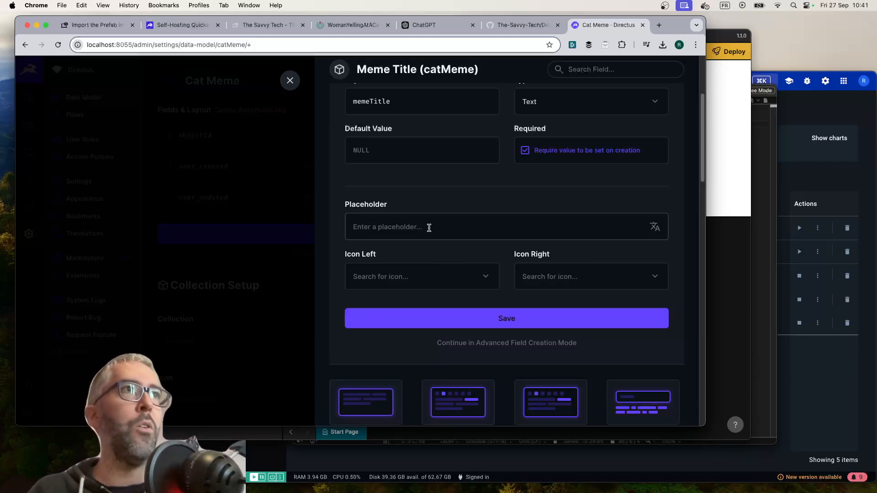
scroll(428, 227, "up", 1)
scroll(389, 227, "down", 1)
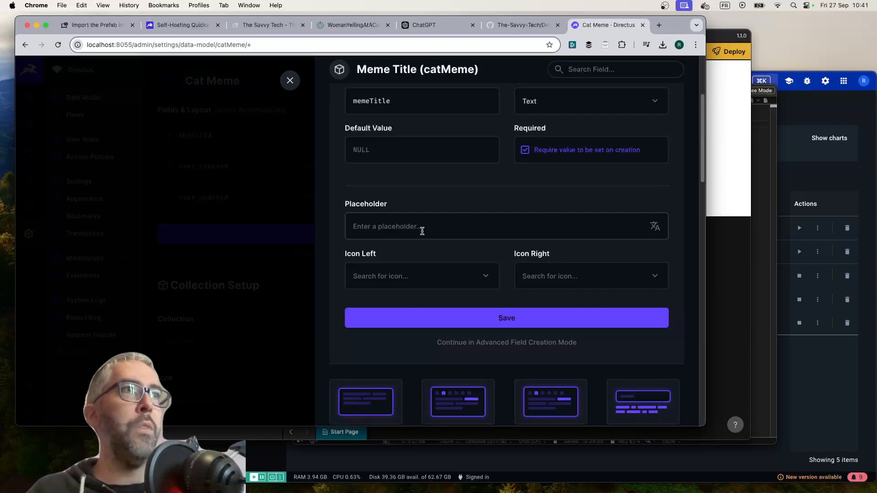
left_click(403, 230)
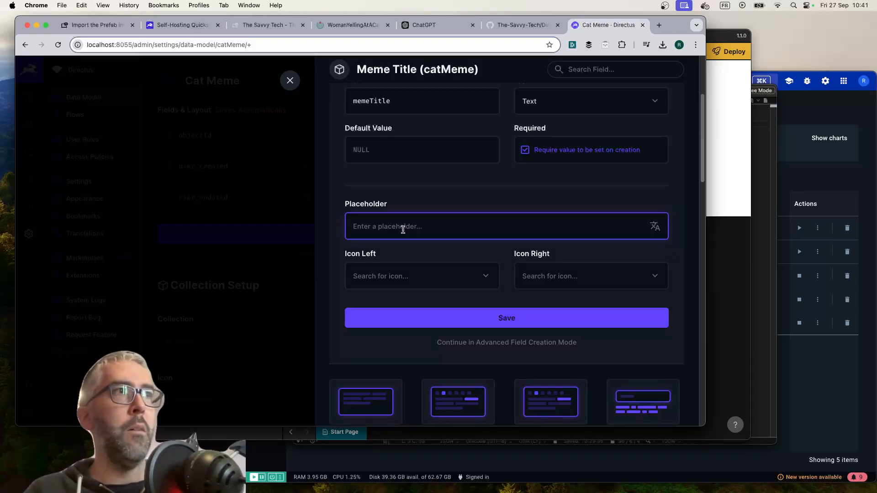
type("Enter your catMem")
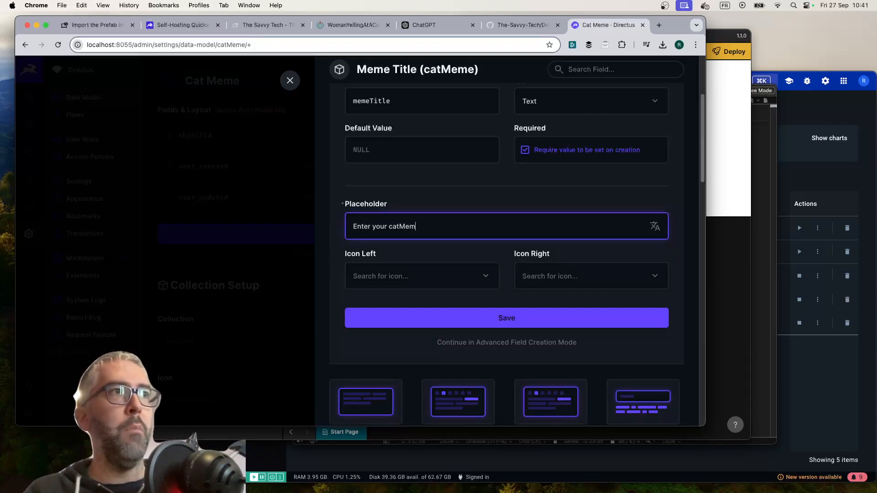
type("e title")
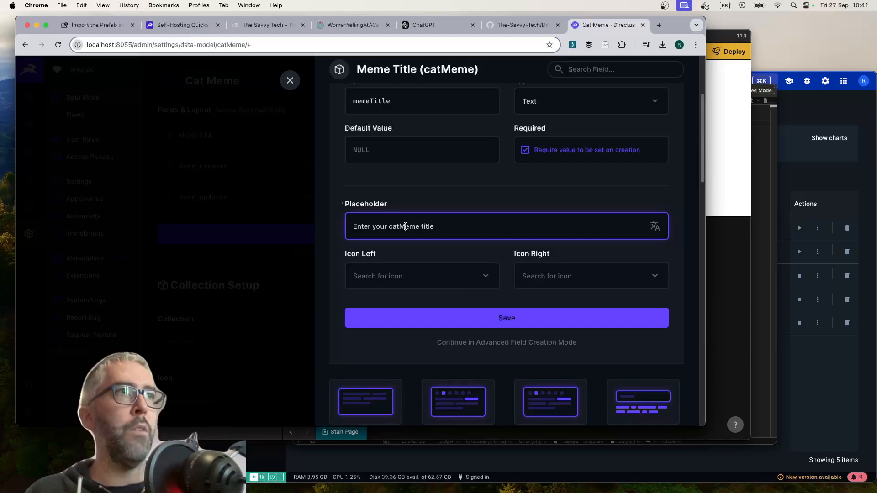
left_click(406, 226)
key("BackSpace")
type("m")
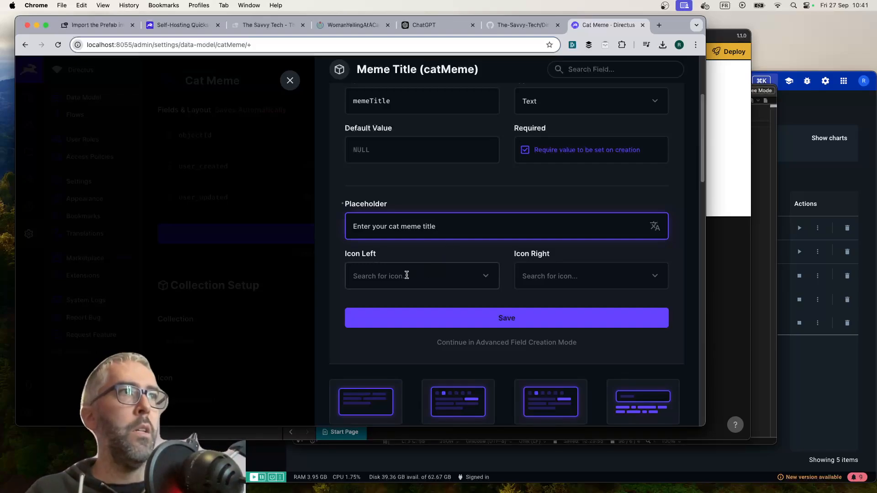
left_click(482, 280)
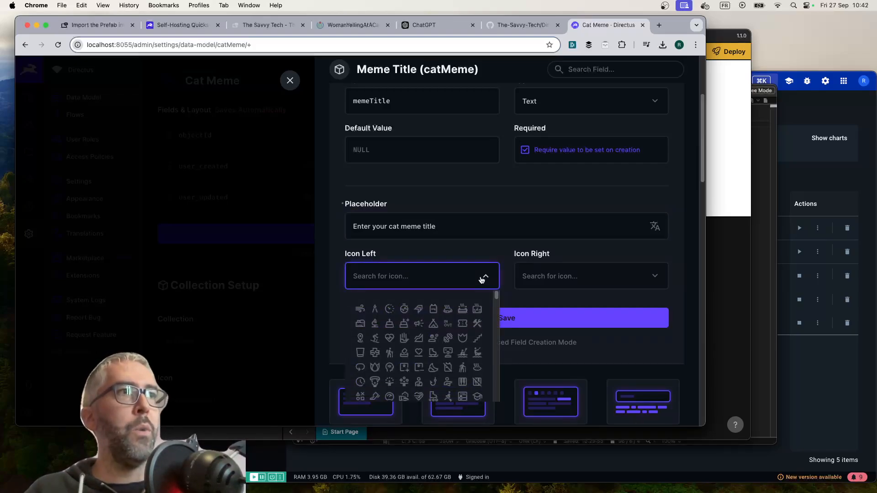
left_click(525, 261)
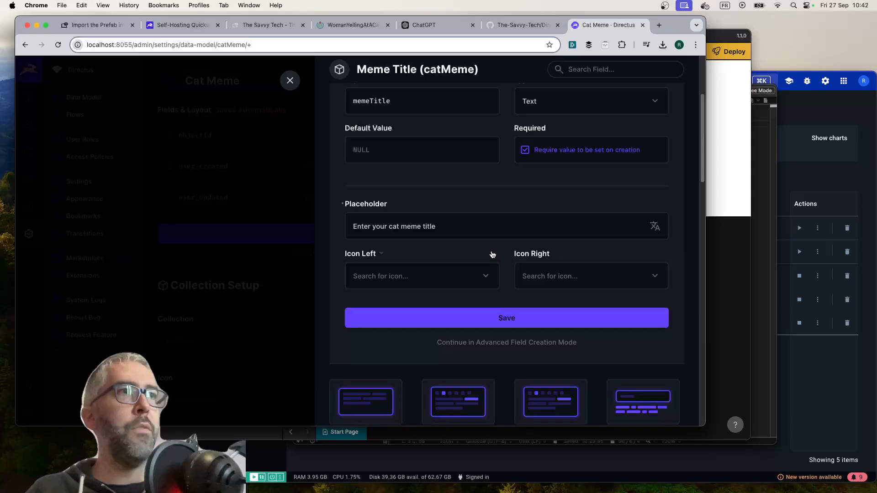
left_click(512, 318)
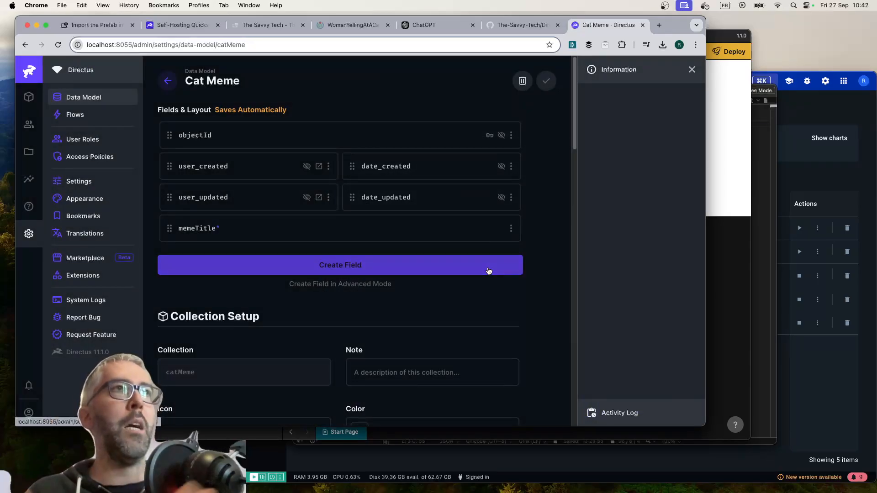
left_click(336, 268)
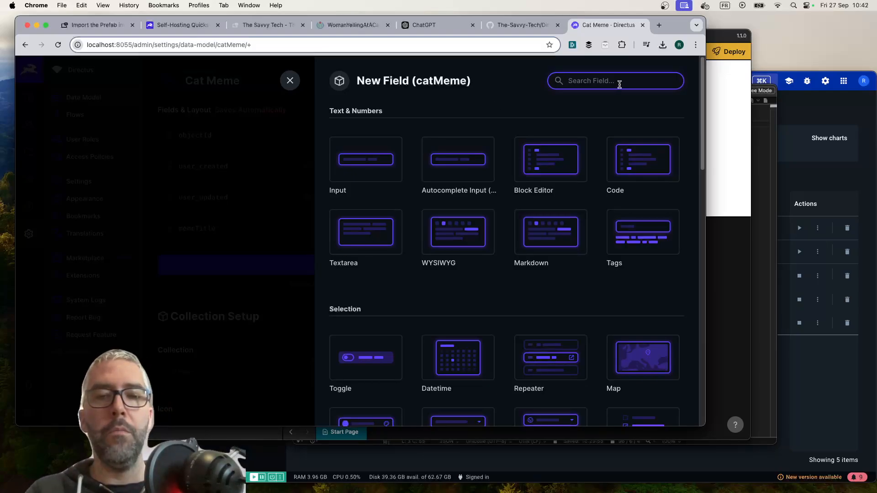
type("catMemeFile")
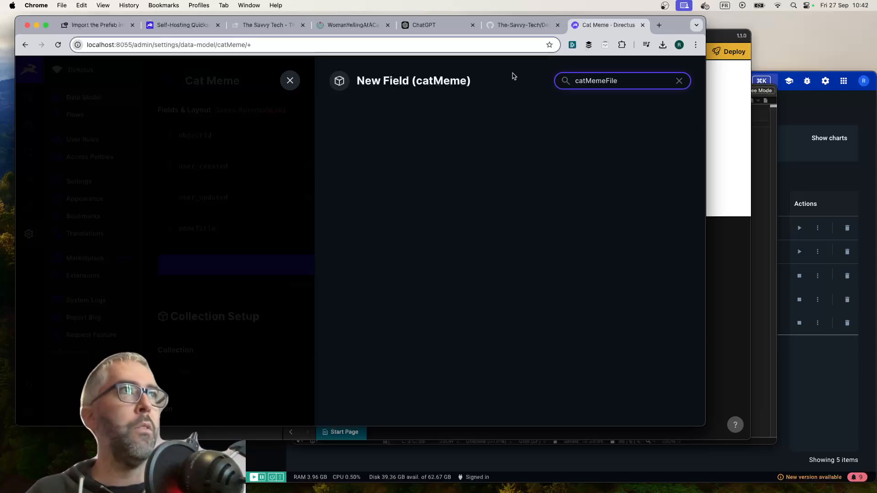
key("super+a")
key("BackSpace")
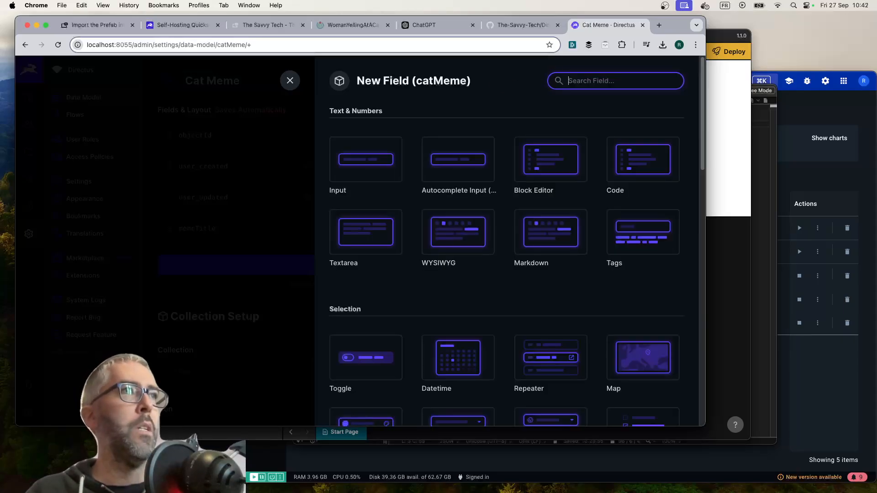
Choose the relational Image type for the new field and set its key to catMemeImage
scroll(509, 257, "down", 3)
scroll(510, 257, "down", 7)
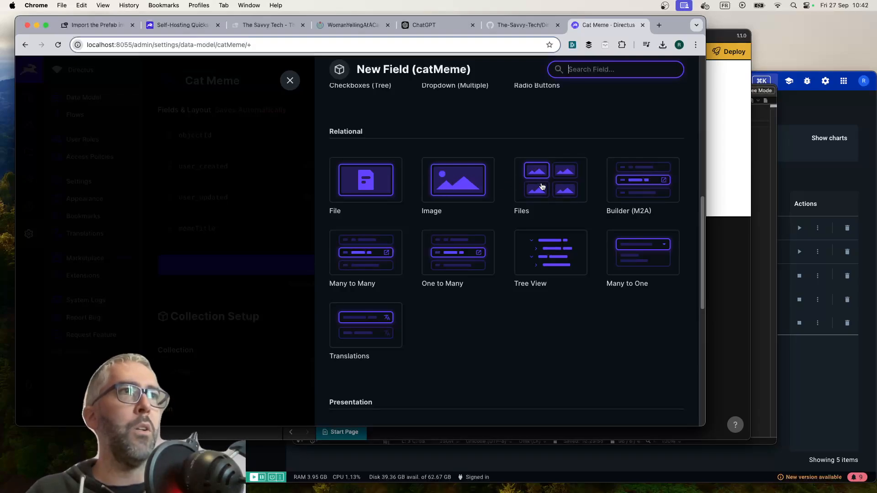
left_click(455, 186)
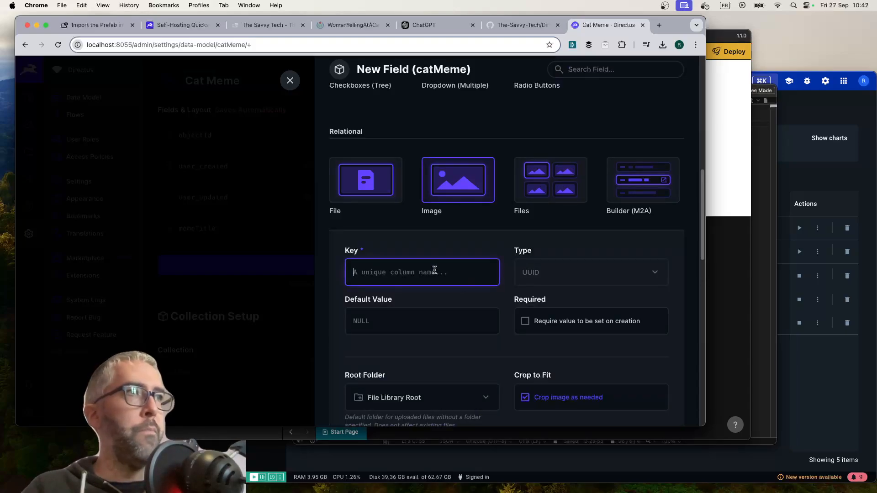
type("catMeme")
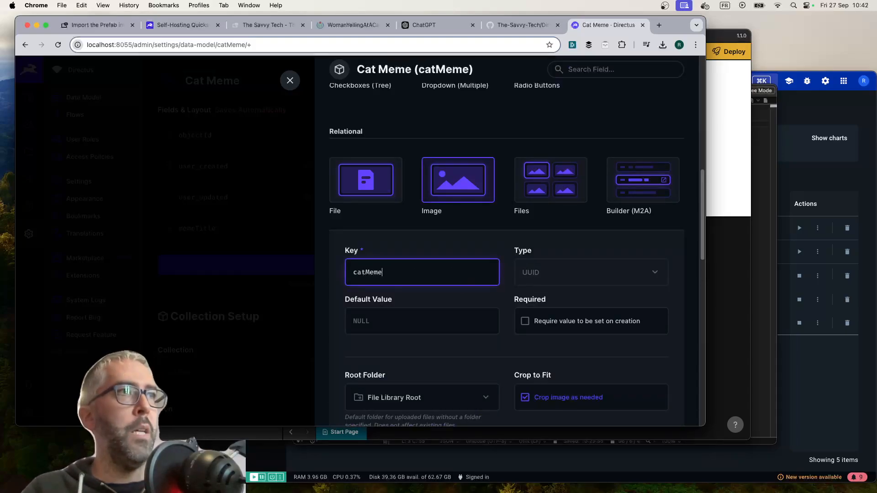
type("Image")
Require a value on creation for catMemeImage, keep cropping as needed enabled, and save the field
scroll(509, 262, "down", 3)
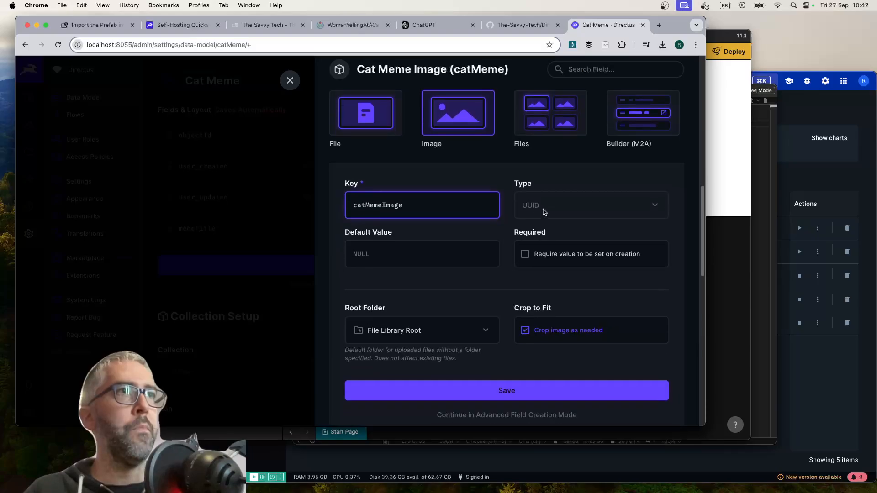
scroll(428, 261, "down", 2)
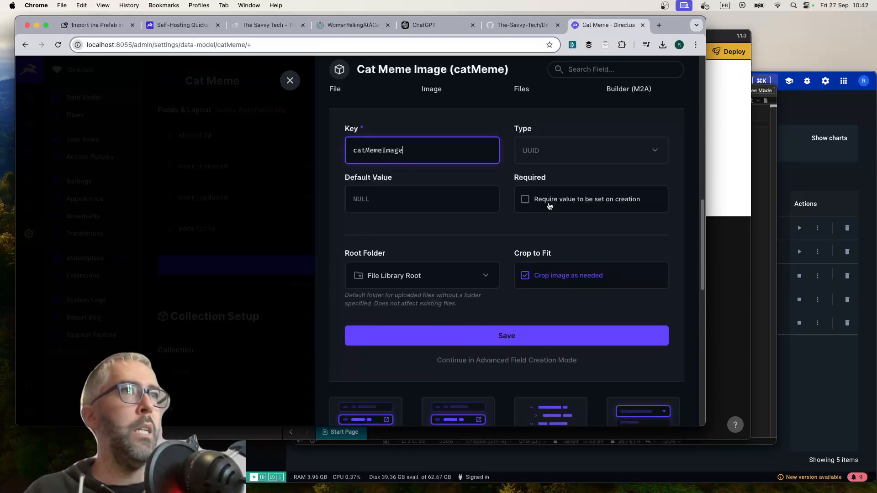
left_click(524, 200)
scroll(455, 236, "down", 2)
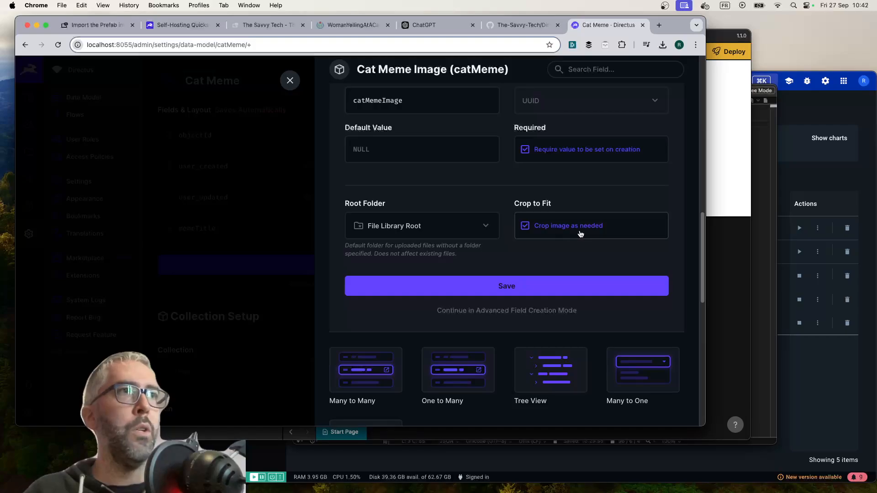
left_click(524, 229)
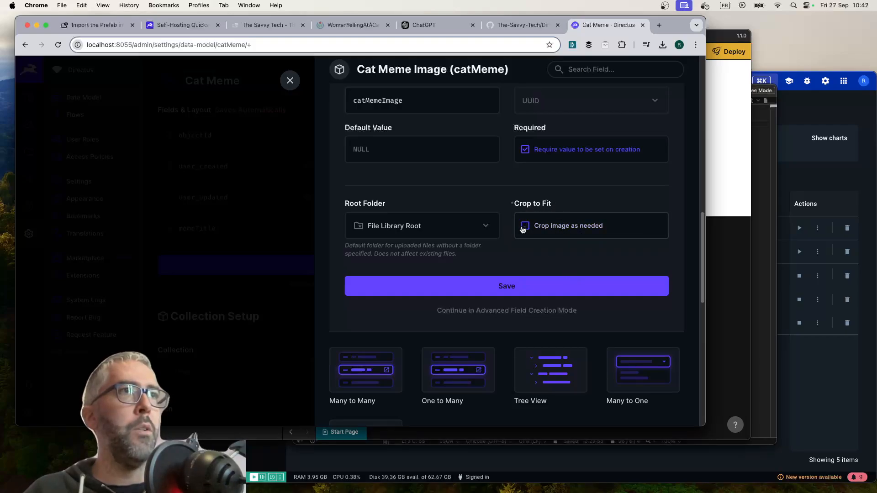
left_click(523, 229)
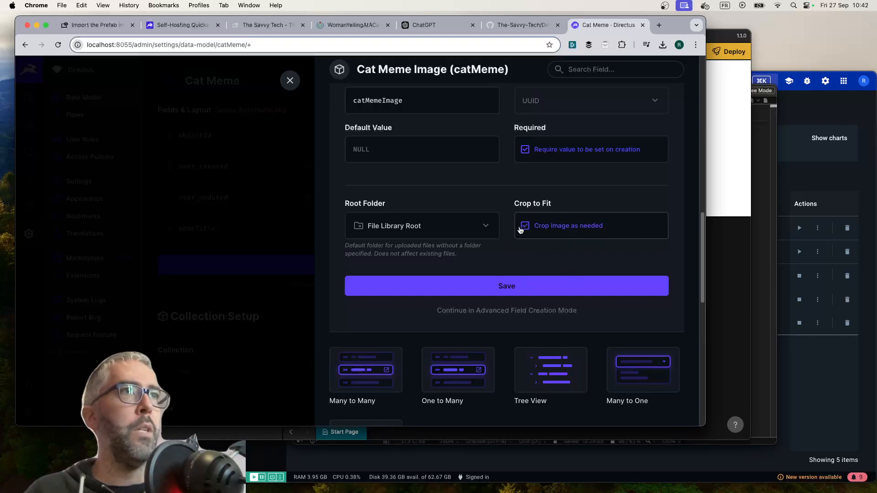
left_click(510, 292)
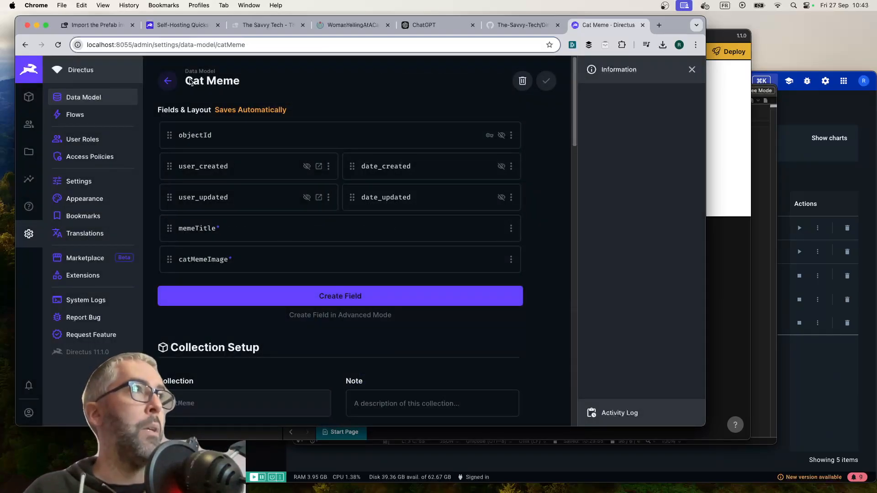
Examine the collection name at the end of the data model page's address
double_click(237, 45)
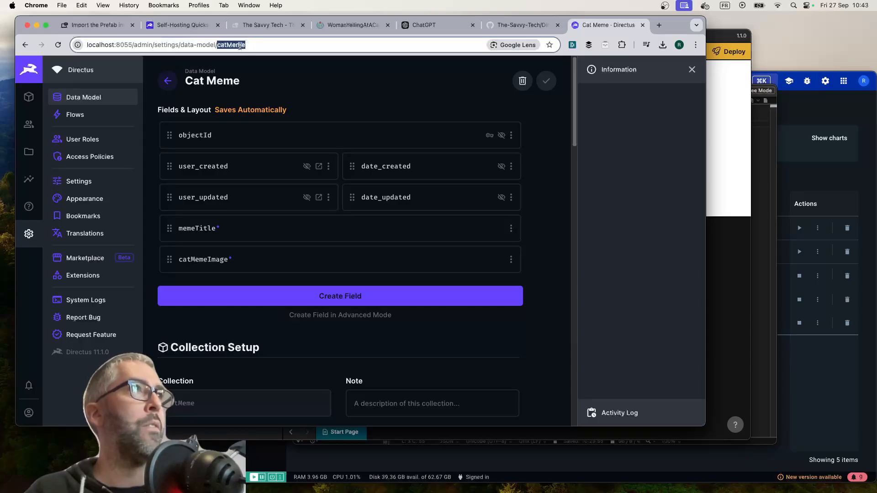
left_click(259, 83)
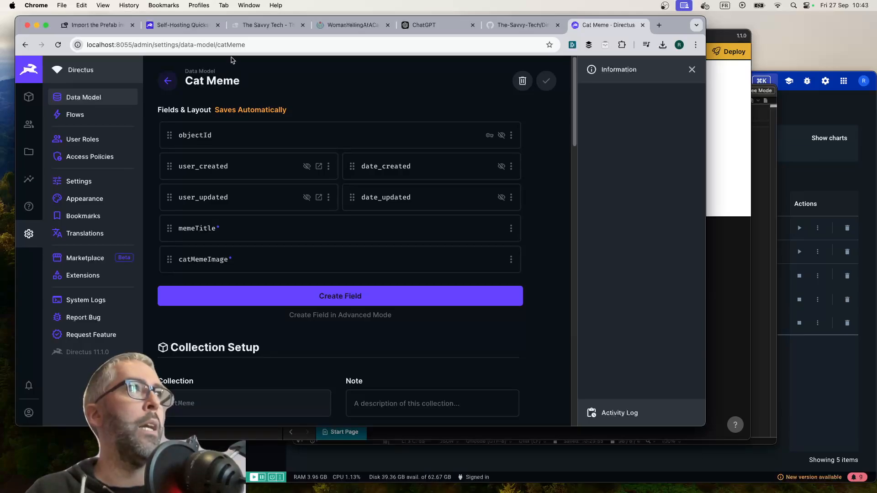
left_click(239, 44)
double_click(239, 44)
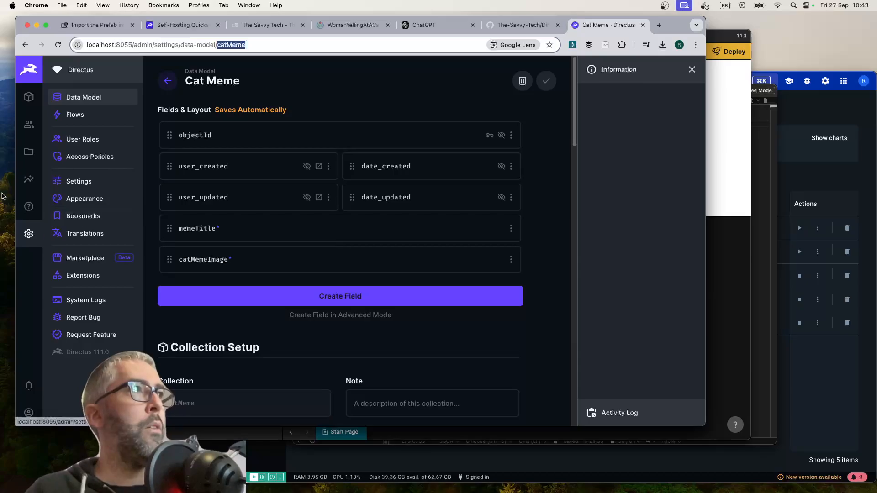
Open the Administrator role from the user roles settings
left_click(28, 97)
left_click(29, 234)
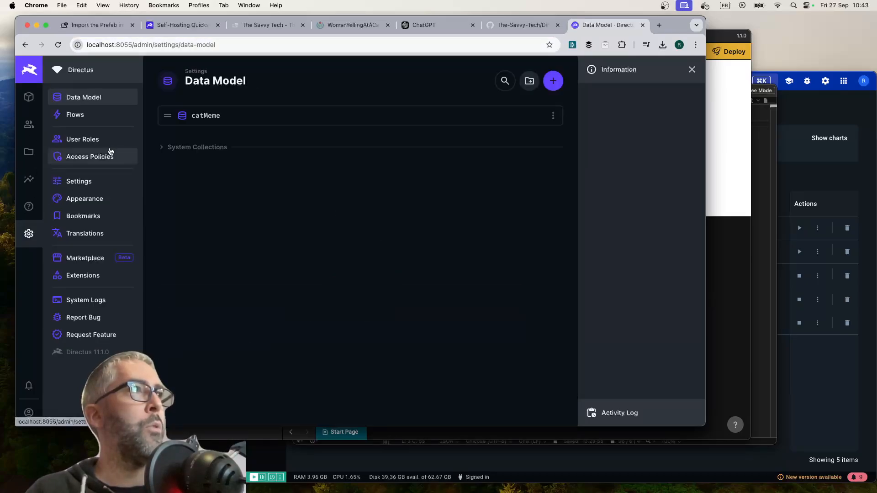
left_click(87, 139)
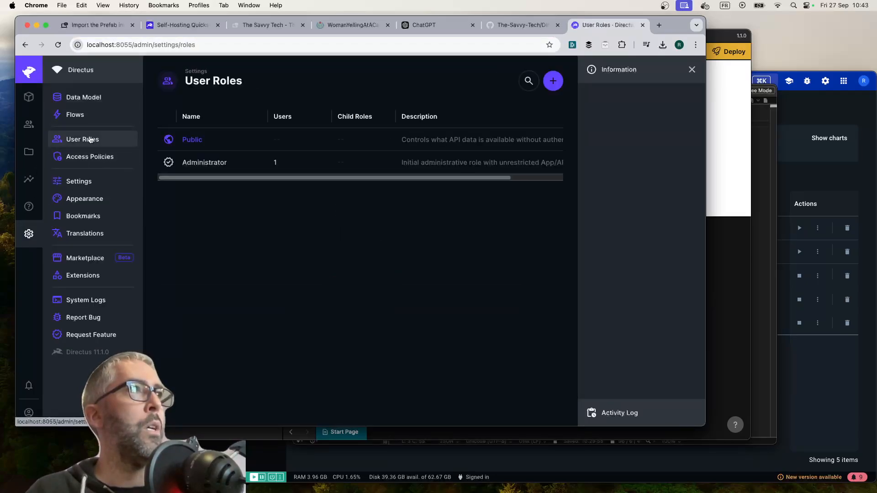
left_click(207, 165)
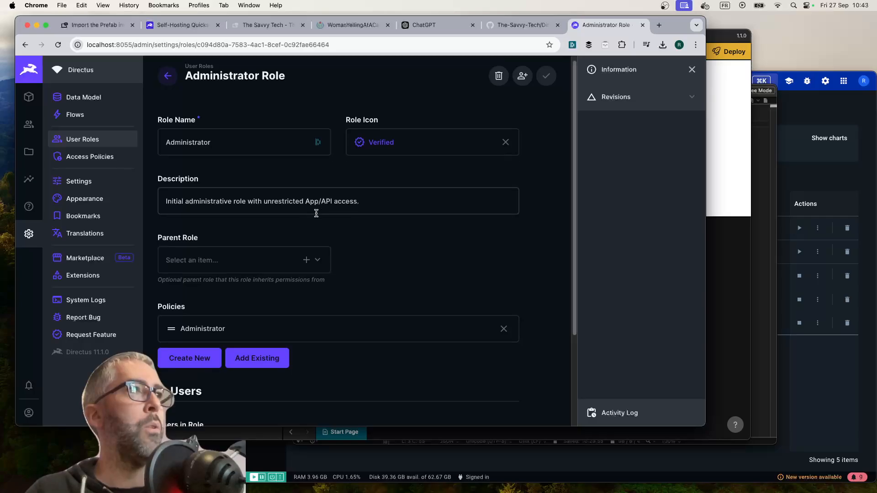
Examine the Administrator role's policy permissions and assignments, close it unchanged, and open the access policies list
scroll(315, 215, "down", 3)
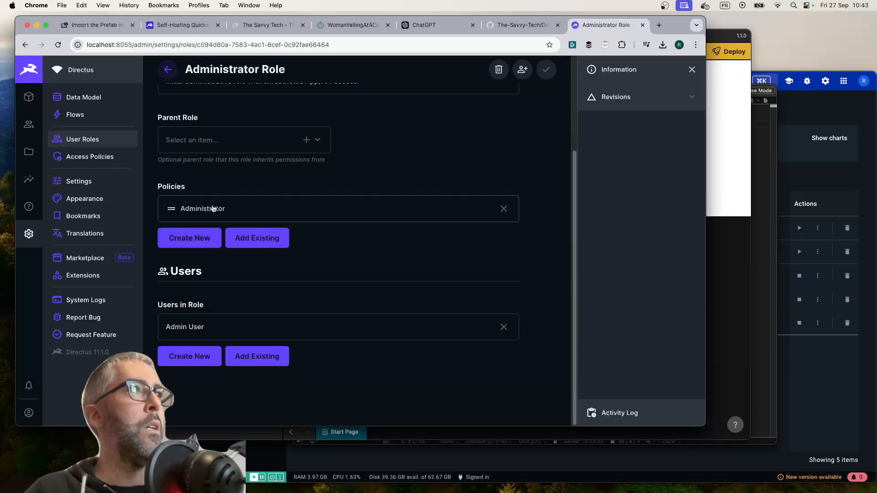
left_click(212, 209)
scroll(475, 198, "down", 5)
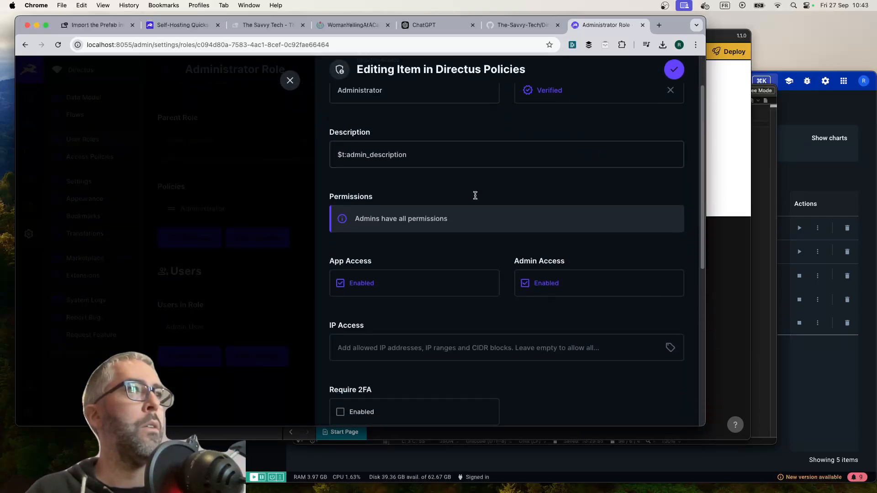
scroll(474, 198, "down", 5)
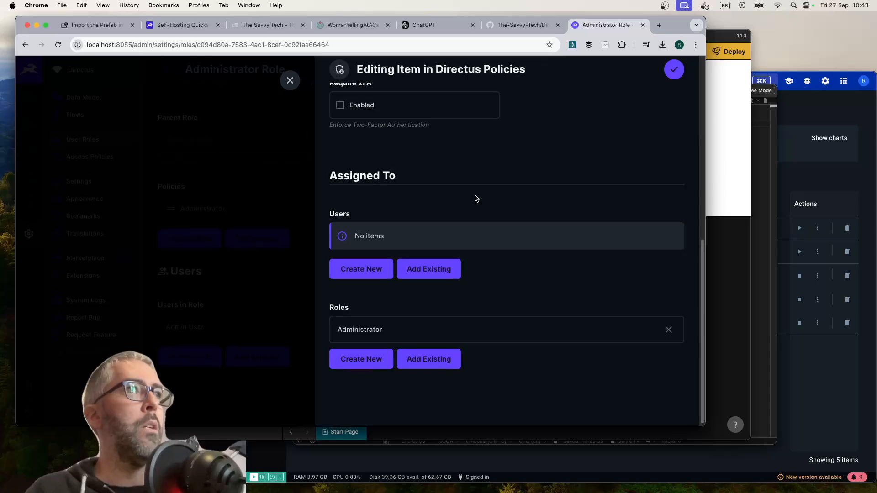
scroll(475, 198, "up", 10)
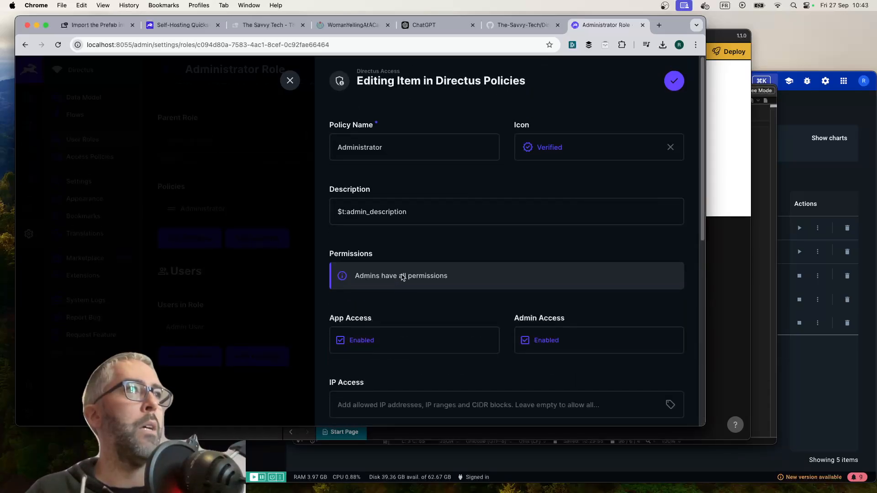
left_click(290, 80)
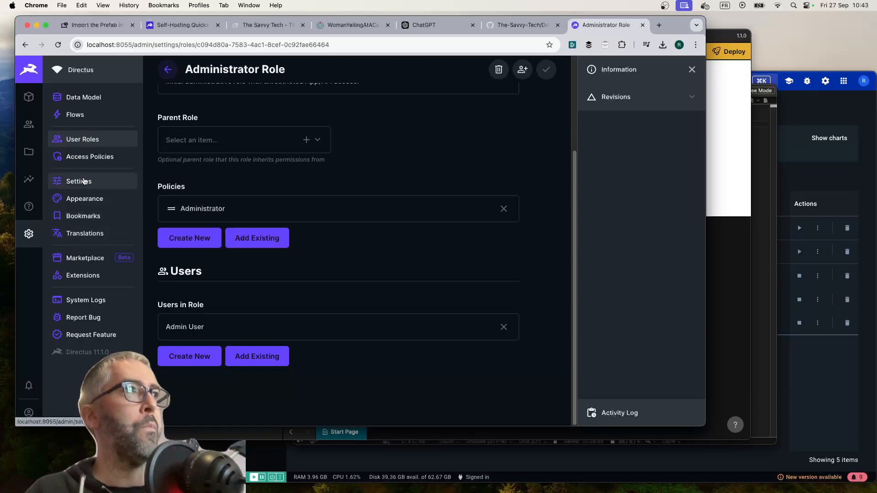
left_click(90, 158)
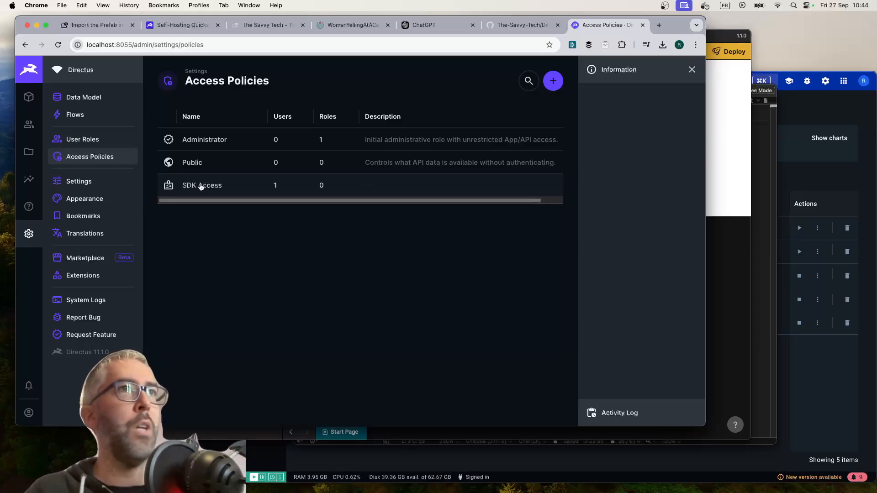
Switch to OpenNoodl, check the preview's developer console for errors, close it, and return to the Directus access policies
left_click(720, 264)
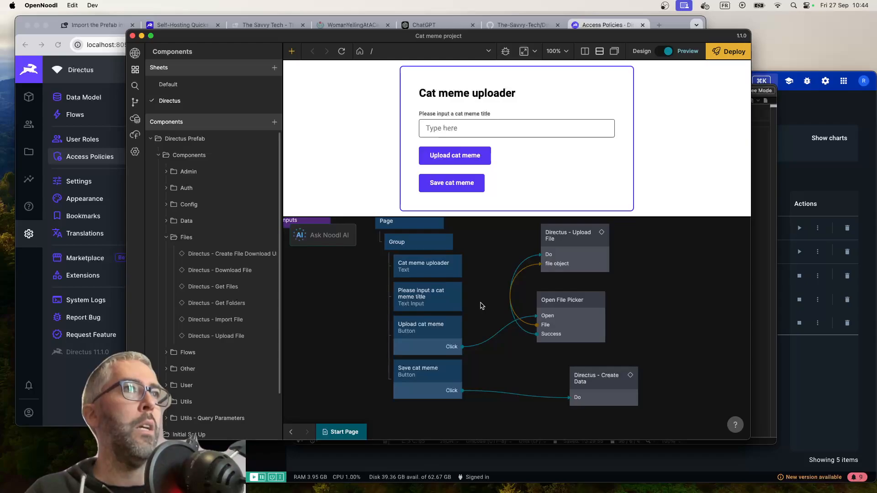
left_click(506, 51)
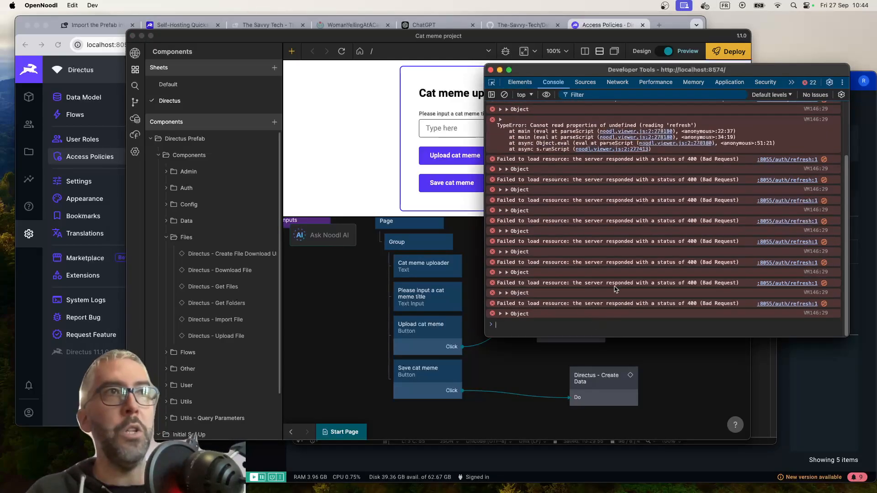
left_click(490, 70)
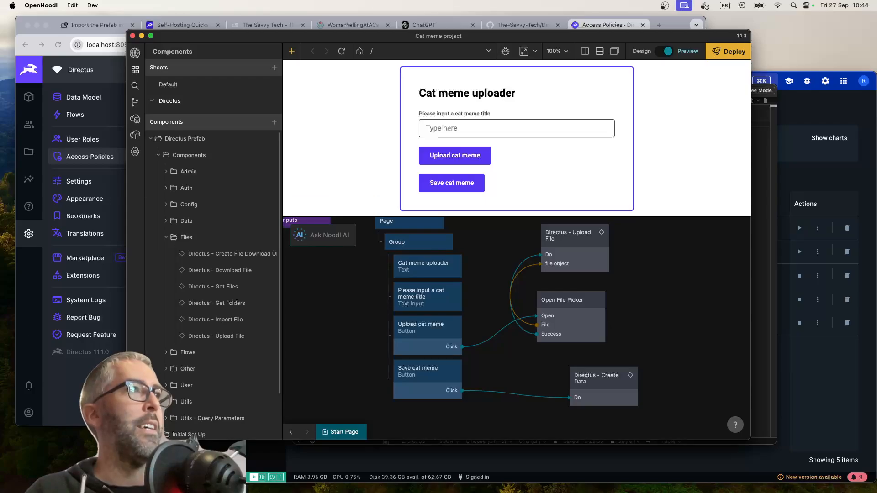
left_click(25, 358)
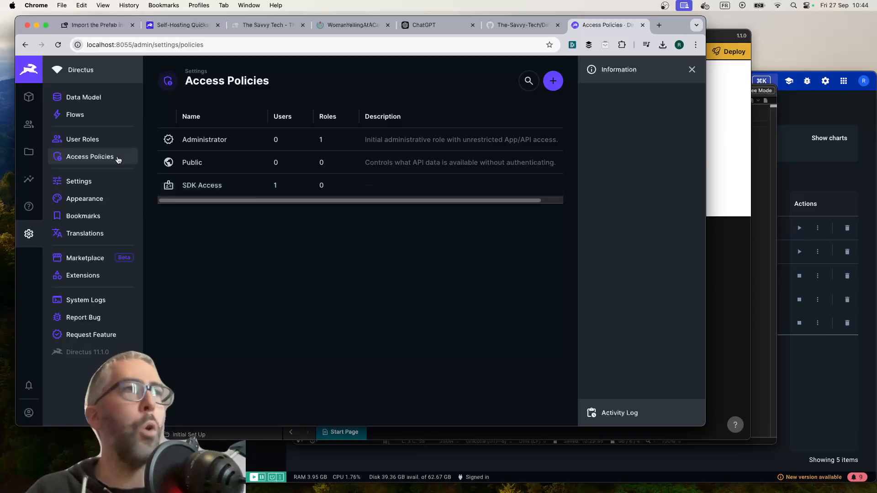
Switch back to OpenNoodl and add an Object node between the Save cat meme button and the Directus - Create Data node
left_click(726, 310)
scroll(487, 288, "up", 2)
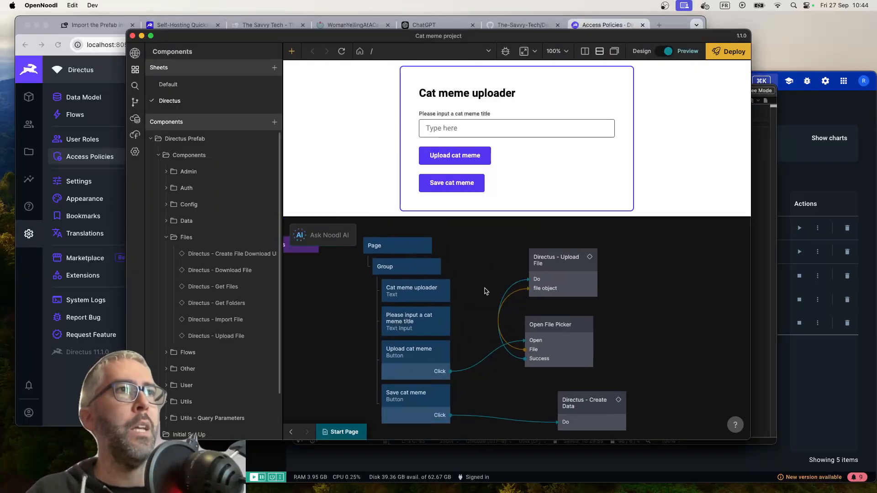
scroll(498, 289, "down", 2)
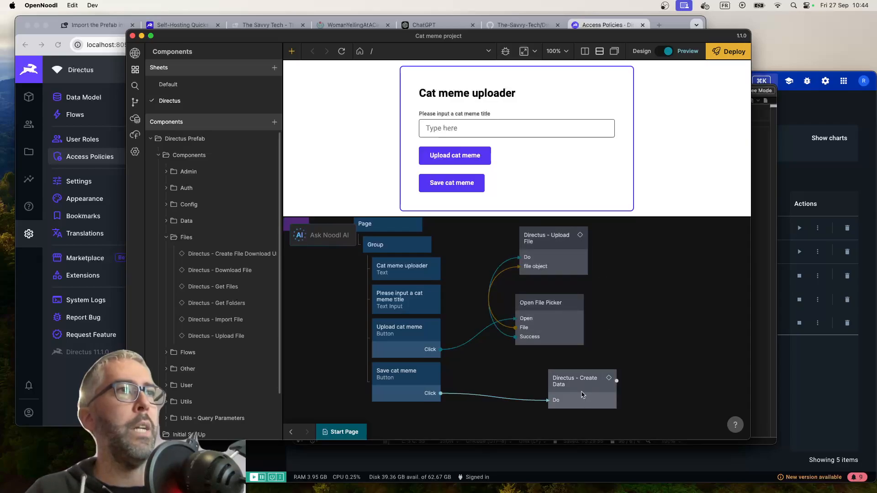
right_click(504, 379)
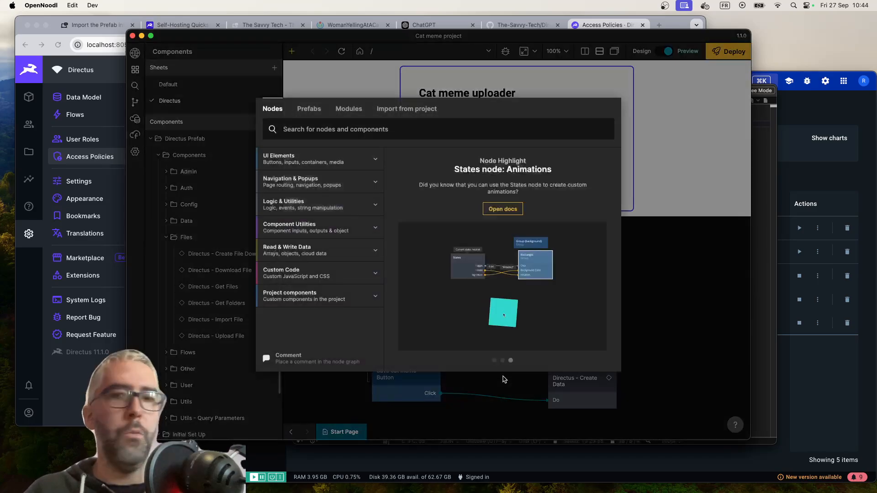
type("obj")
key("Return")
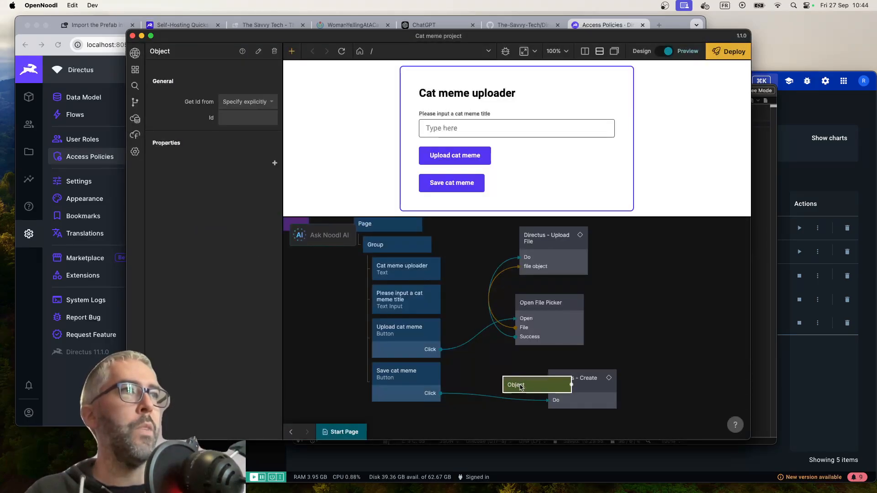
left_click_drag(538, 395, 497, 382)
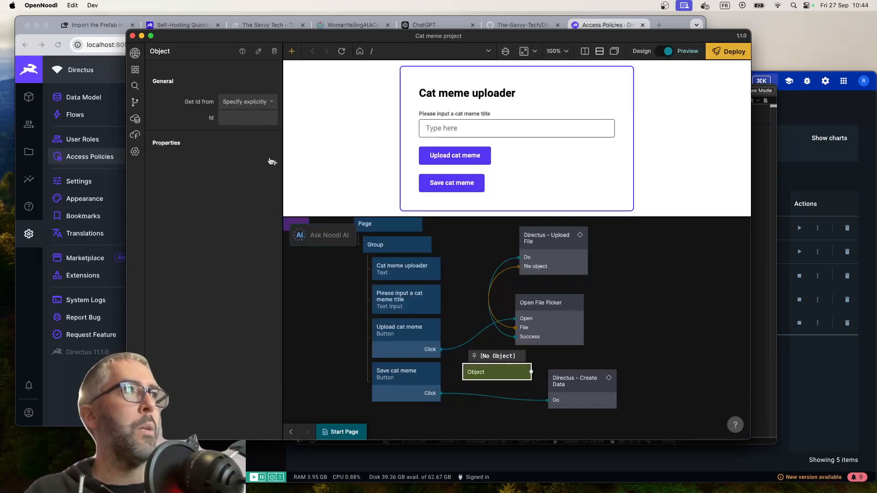
Look up the catMeme collection's exact field keys in the Directus data model, including catMemeImage, and return to OpenNoodl
left_click(274, 163)
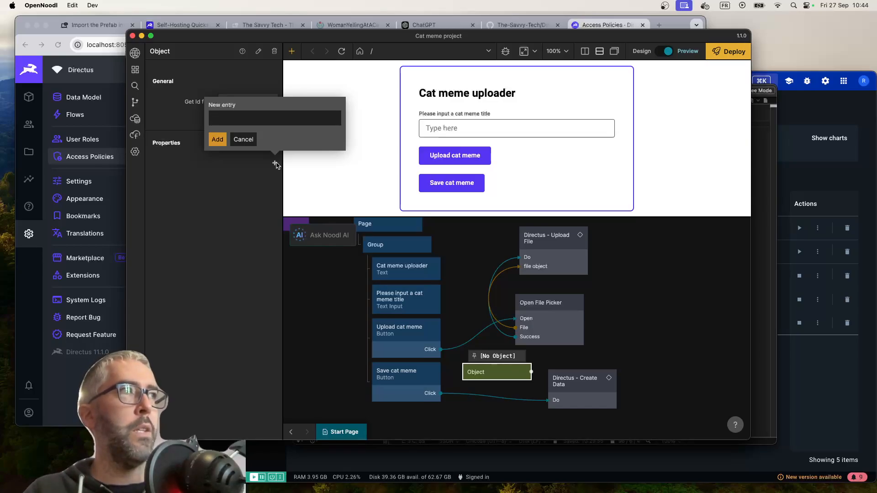
left_click(96, 161)
left_click(91, 103)
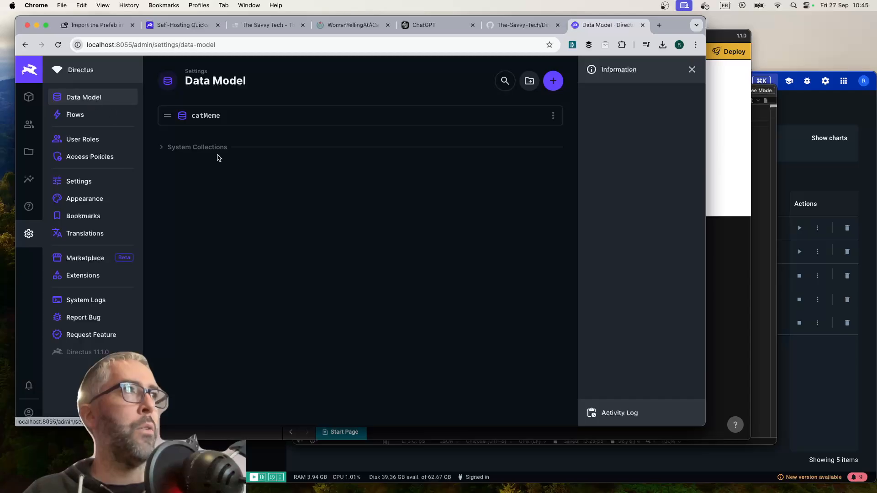
left_click(214, 114)
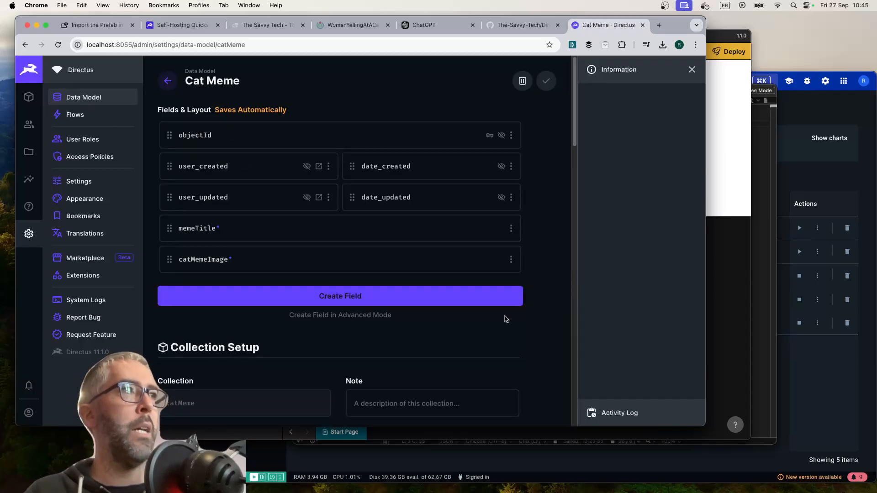
left_click(510, 259)
left_click(470, 279)
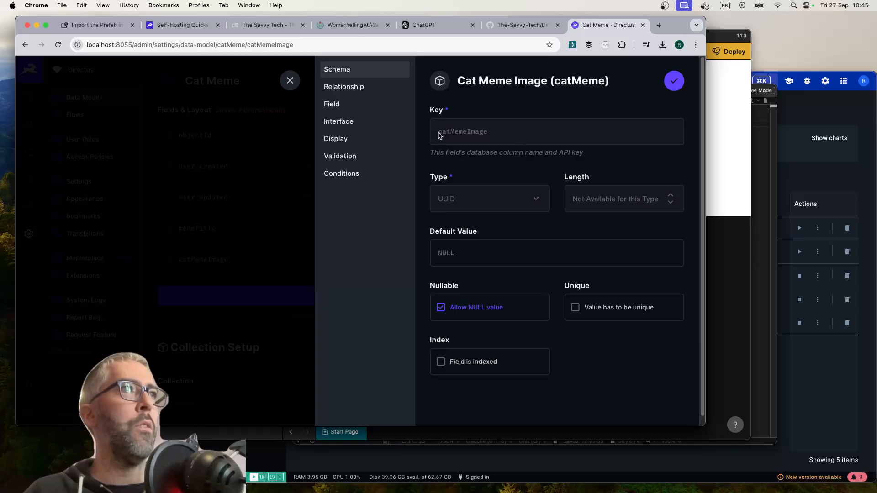
left_click(289, 80)
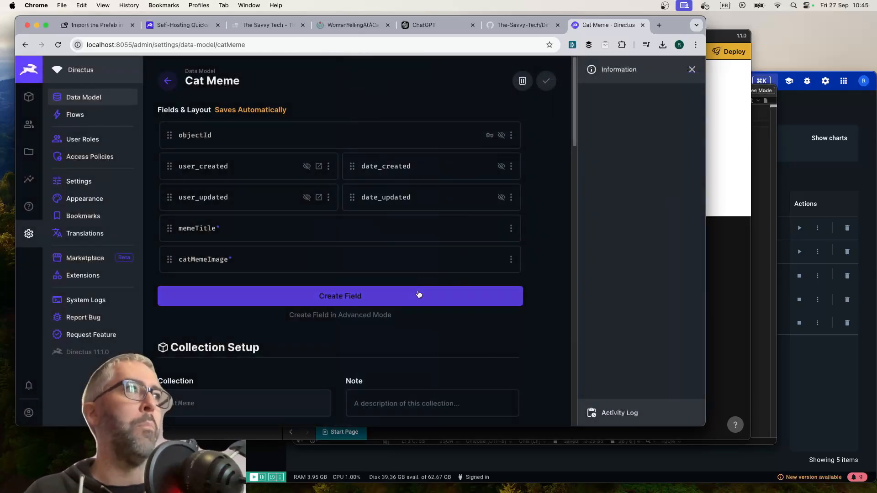
left_click(719, 283)
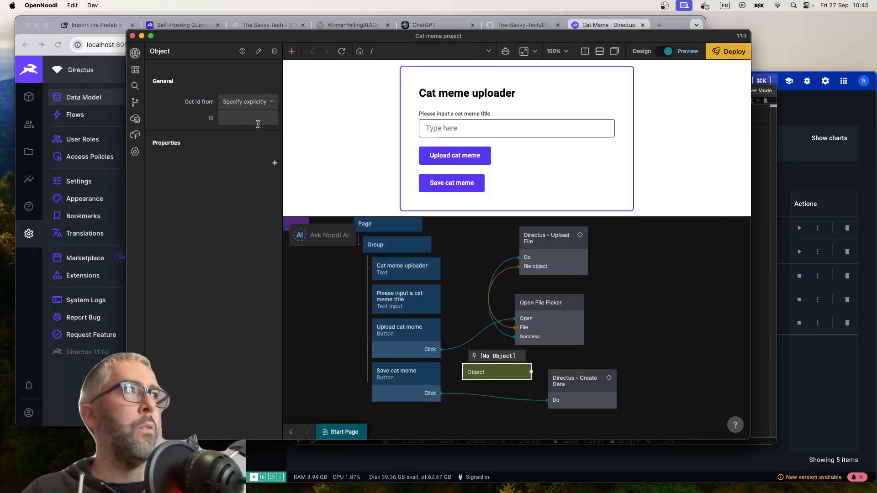
Add the properties memeTitle and catMemeImage to the Object node
left_click(273, 163)
type("meme")
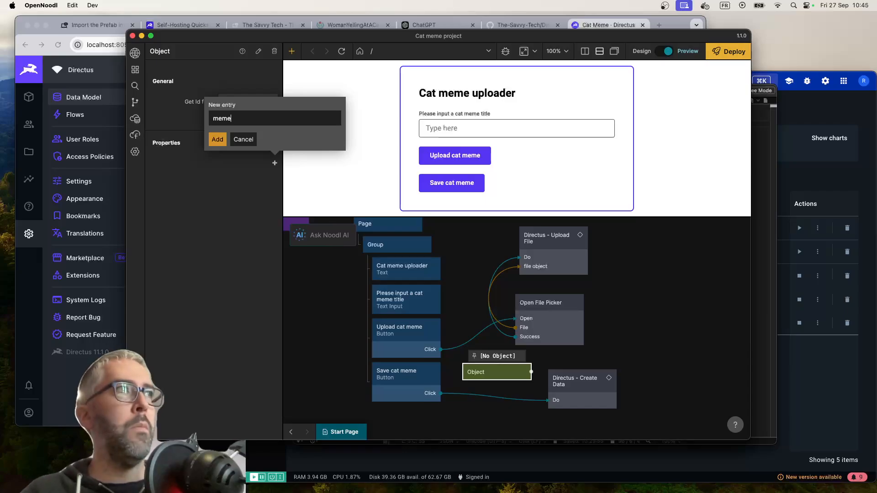
type("Title")
key("Return")
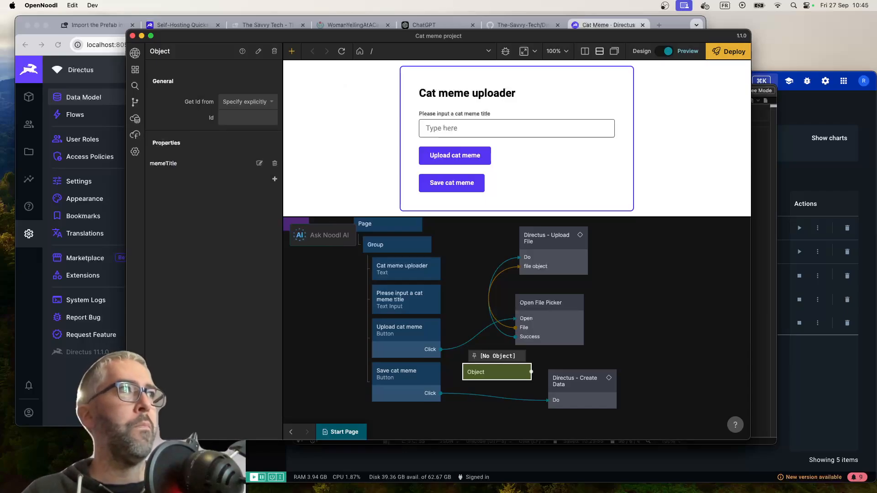
left_click(274, 179)
type("catMemeImage")
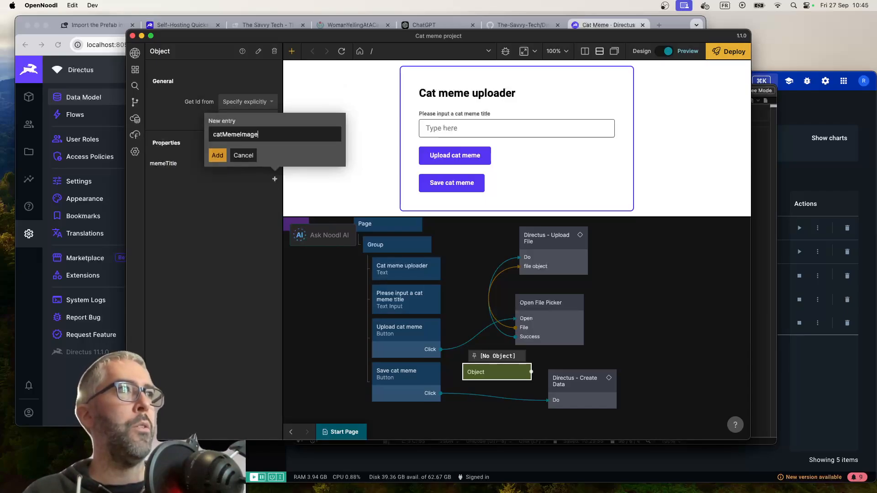
key("Return")
left_click(464, 303)
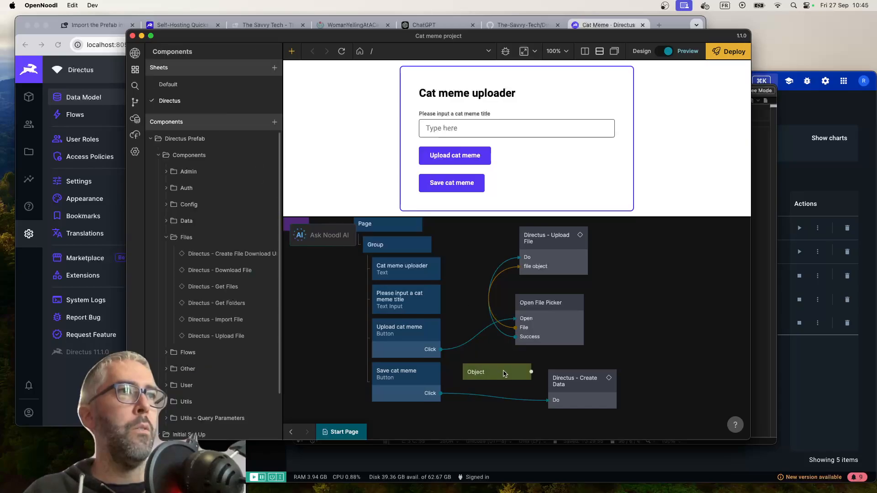
Connect the Object node's Id output to the Data input of the Directus - Create Data node
left_click(439, 376)
left_click_drag(529, 372, 580, 388)
left_click(411, 305)
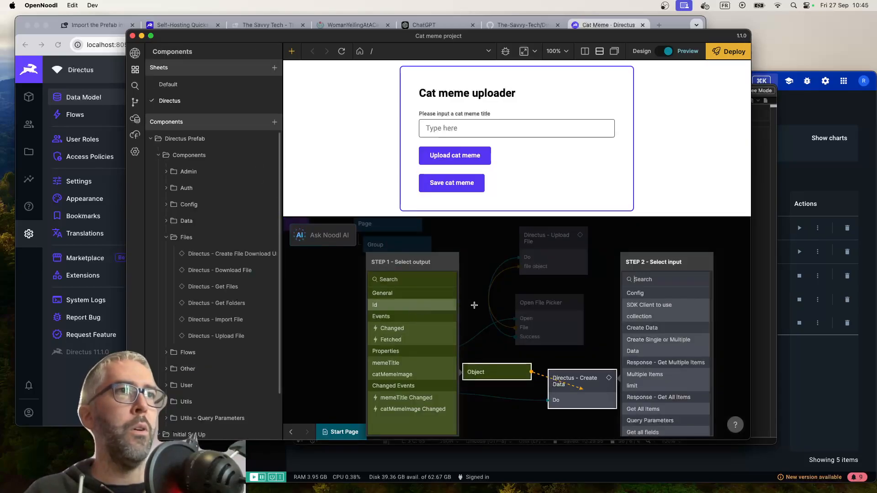
left_click(645, 354)
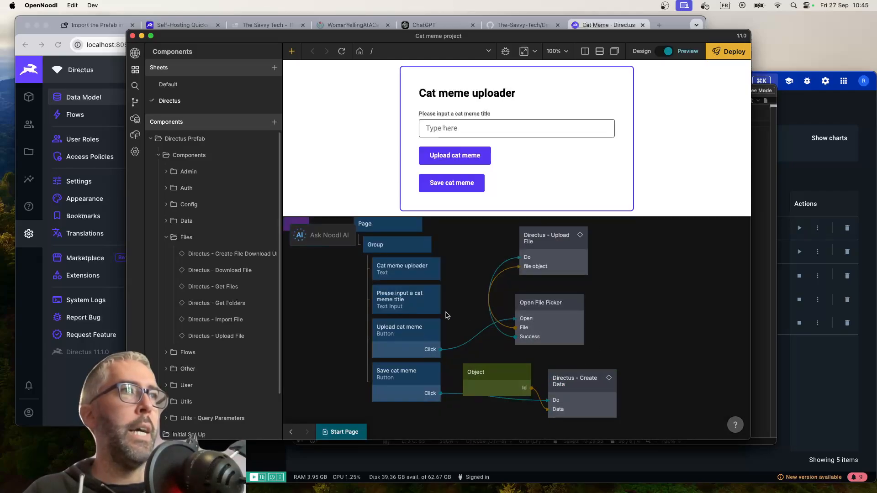
Connect the meme title text input's Text output to the Object node's memeTitle property
left_click_drag(439, 298, 496, 378)
left_click(301, 255)
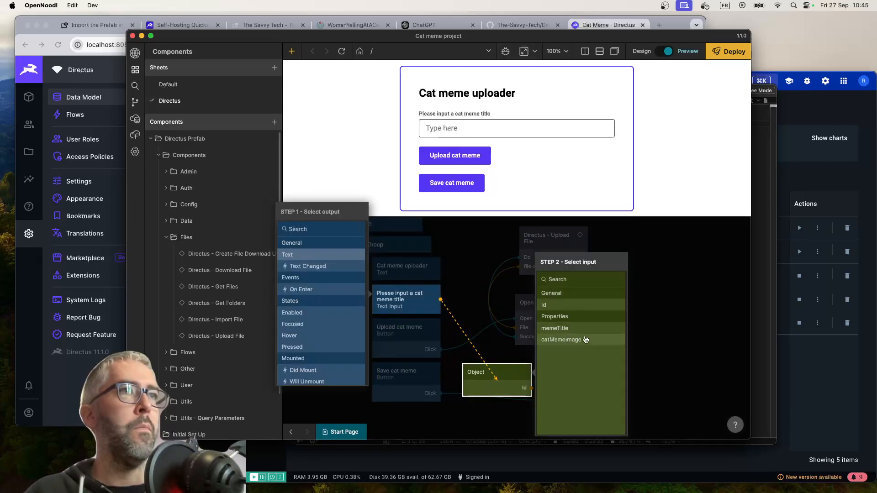
left_click(582, 327)
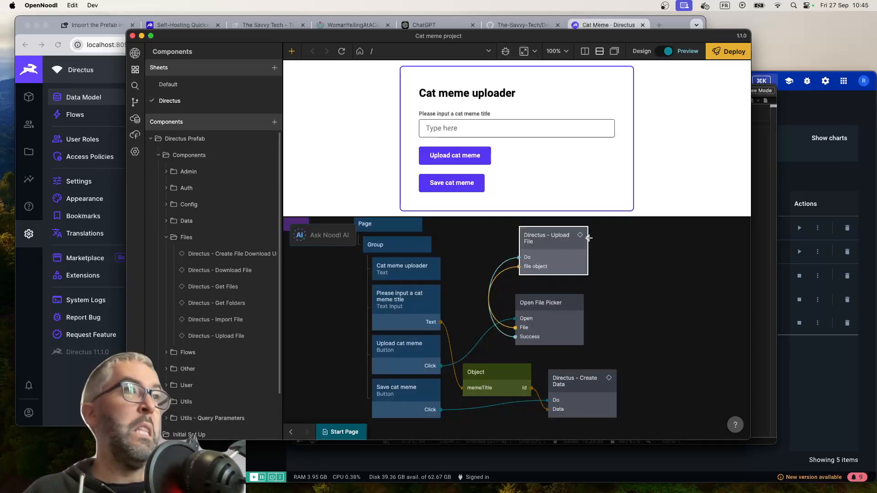
Connect the Directus - Upload File node's result output to the Object node's catMemeImage property
left_click_drag(587, 238, 498, 379)
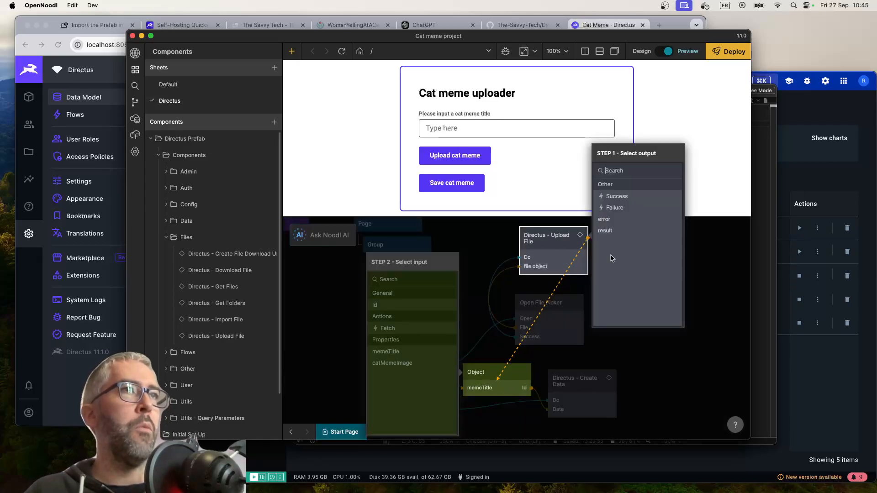
left_click(612, 231)
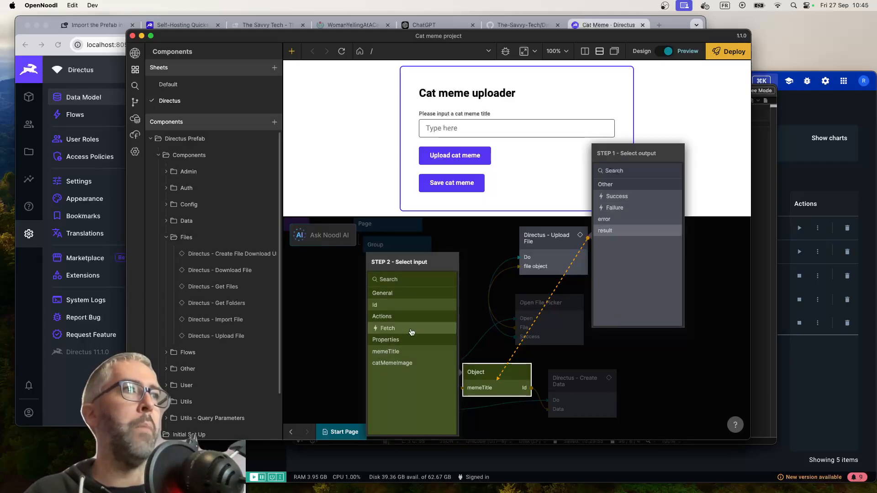
left_click(405, 365)
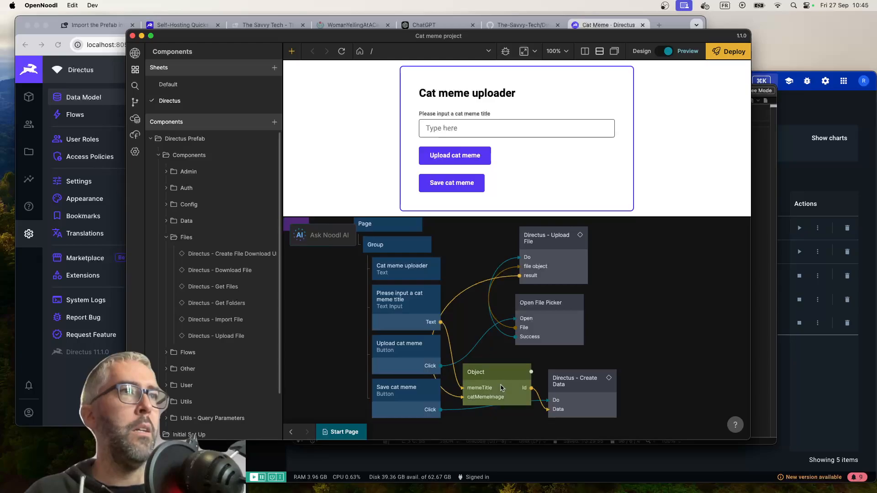
Spread out the Object and Directus - Create Data nodes, placing the Object node just before the Create Data node
left_click_drag(502, 388, 509, 388)
left_click_drag(609, 402, 691, 388)
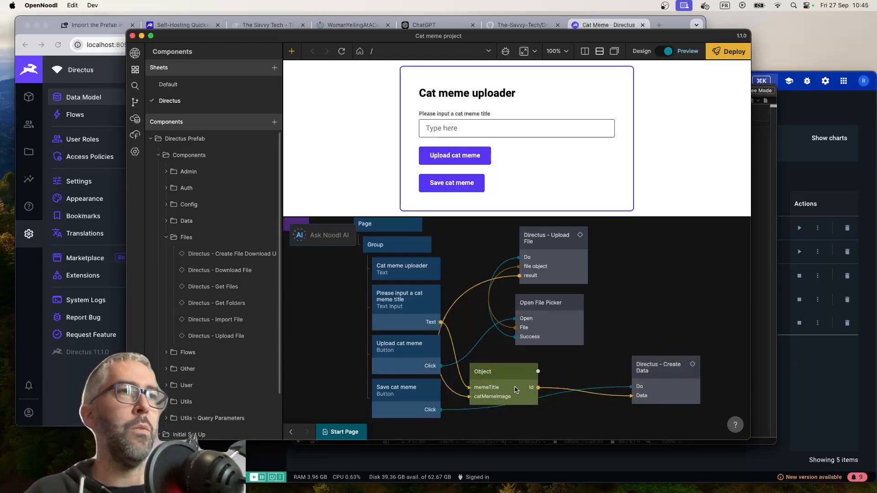
left_click_drag(521, 376, 577, 384)
Rename the Object node to "Create meme object"
left_click(578, 384)
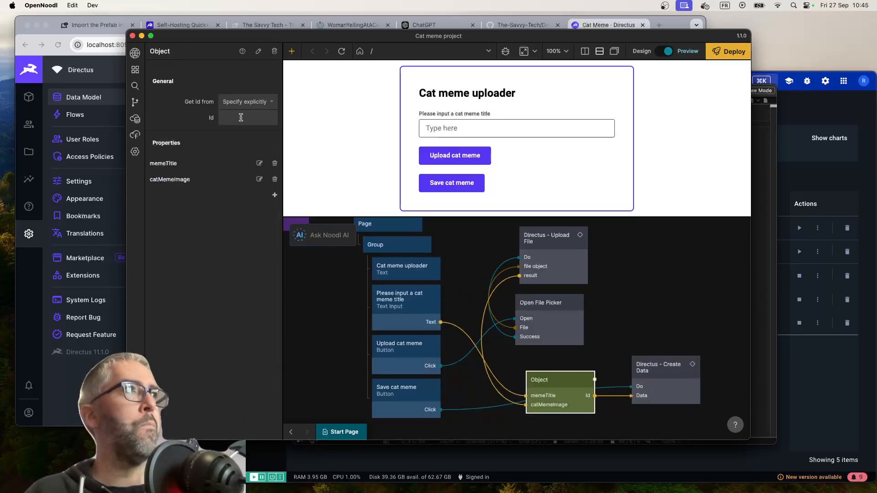
double_click(164, 51)
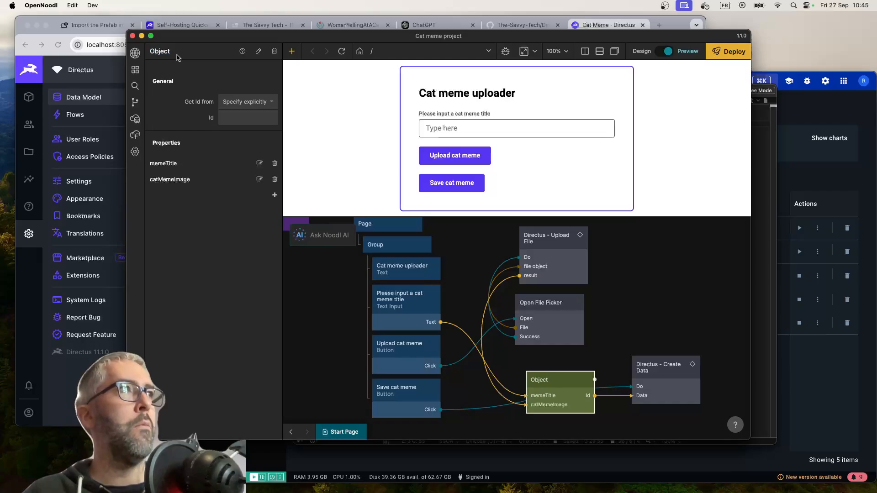
type("Craete")
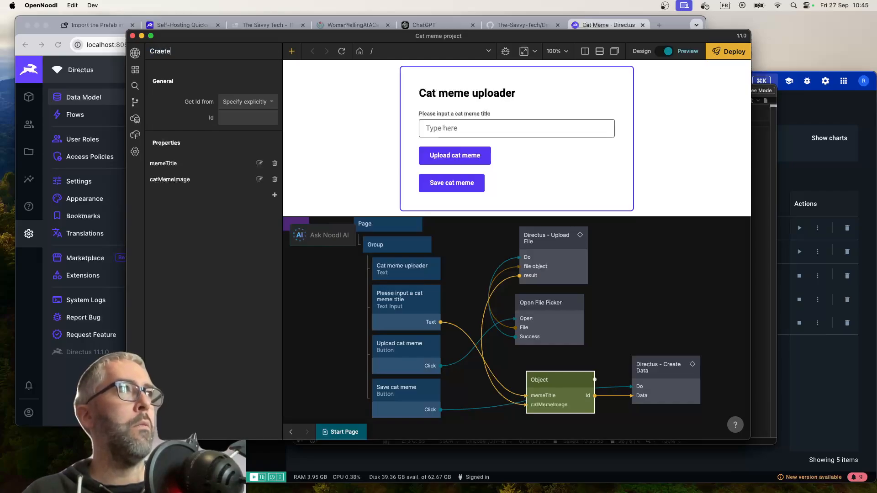
type(" meme object")
key("Return")
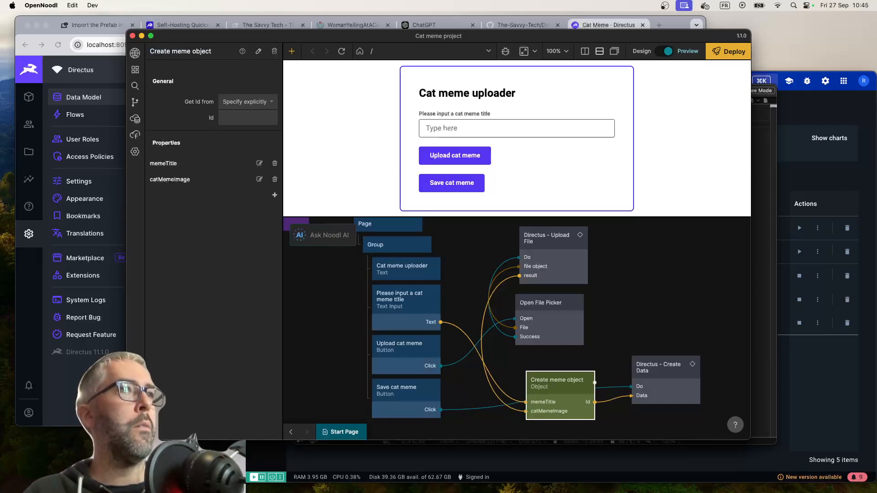
left_click(611, 288)
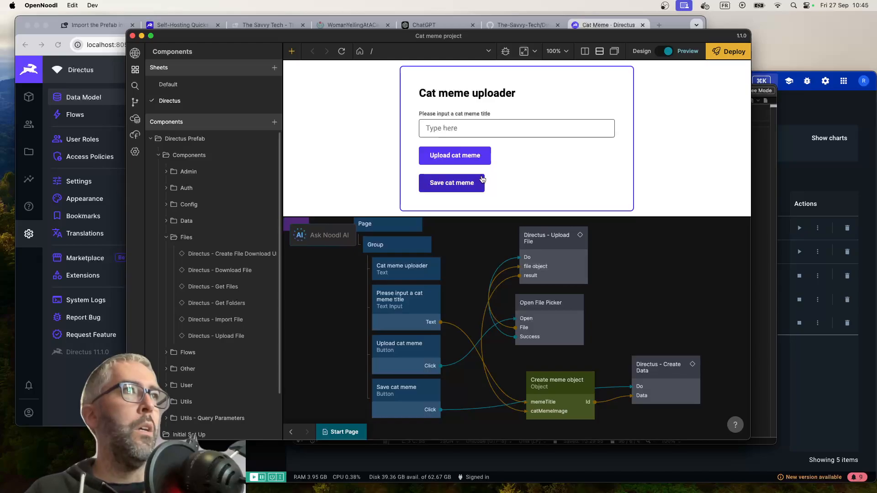
Enter "Meme 1" as the cat meme title in the preview form
left_click(444, 129)
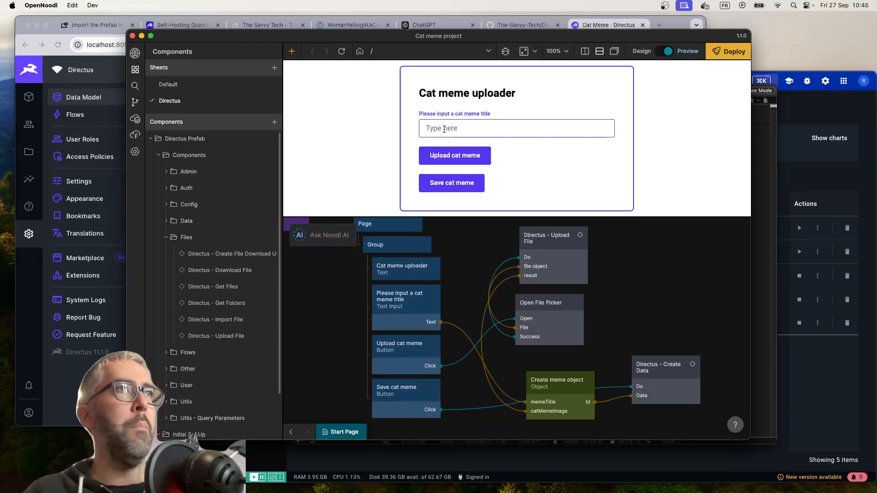
type("Meme 1")
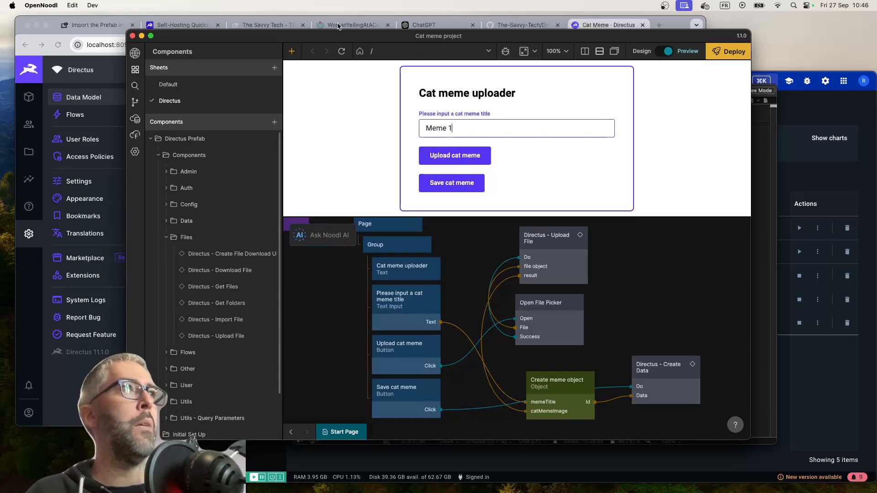
Switch to Chrome and save the WomanYellingAtACat_meme image to the Documents folder
left_click(340, 26)
left_click(346, 221)
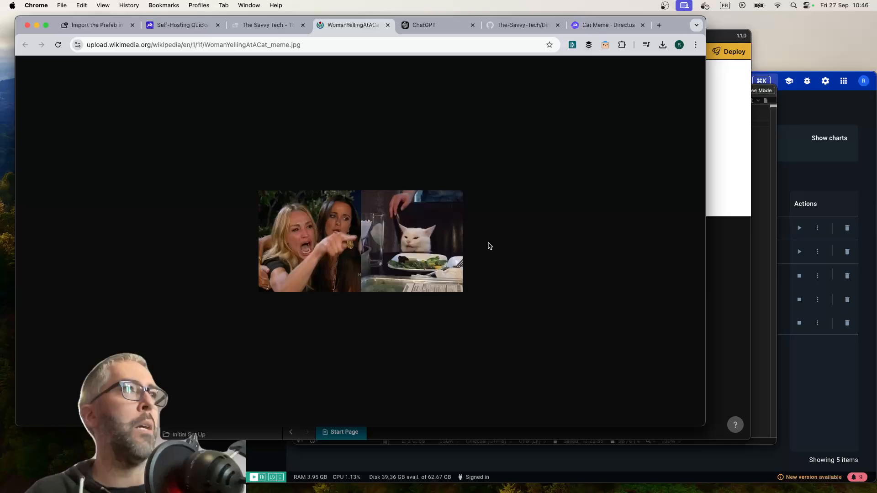
right_click(324, 218)
left_click(374, 234)
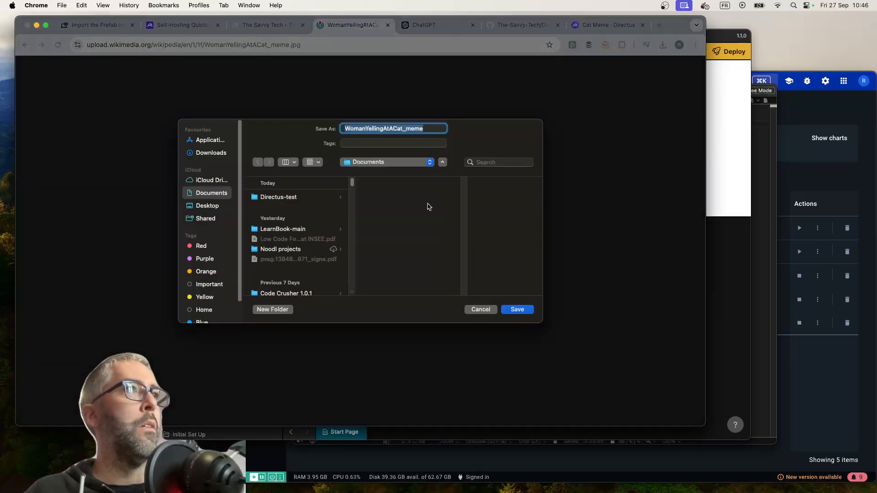
left_click(516, 309)
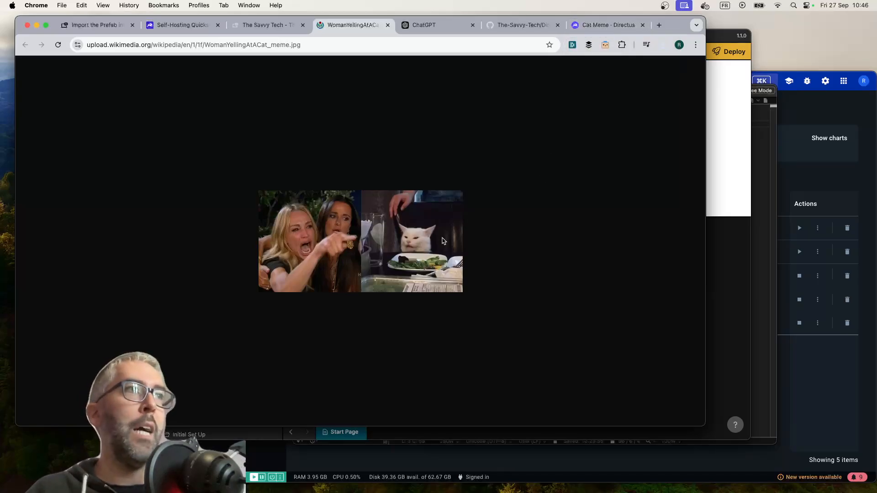
Return to the Noodl preview form and set the cat meme title to "Cat lady screaming"
left_click(610, 24)
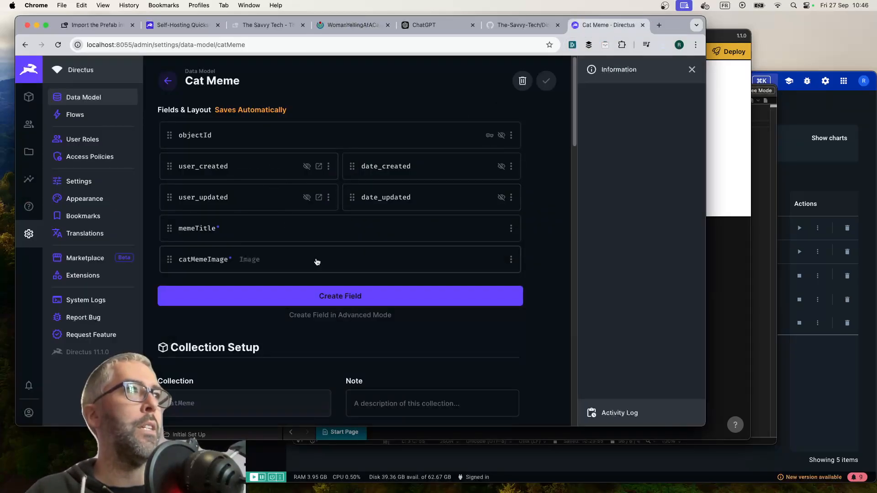
left_click(745, 184)
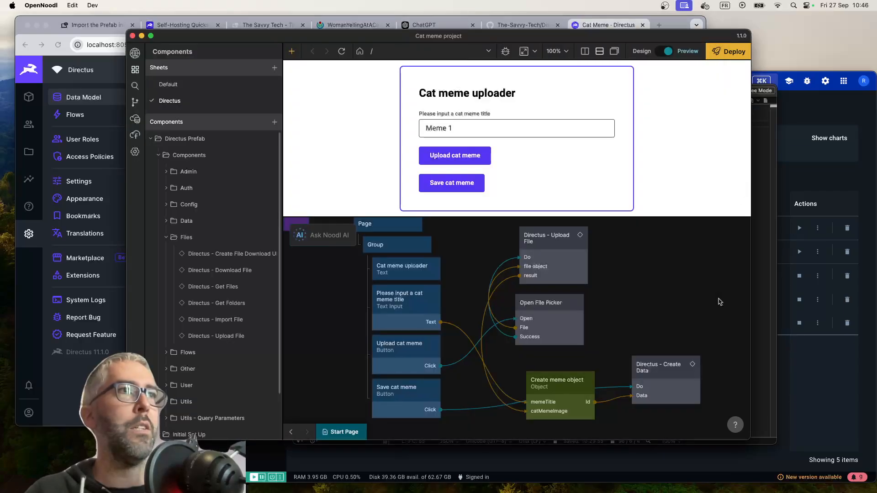
triple_click(468, 130)
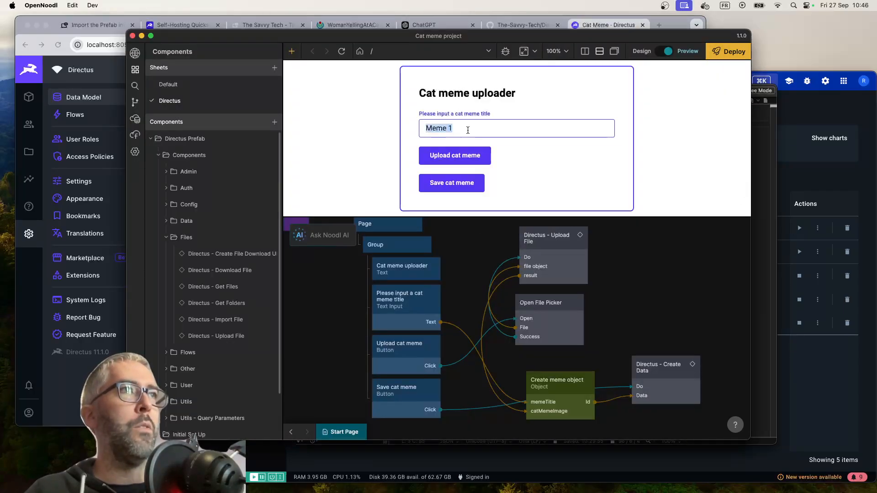
type("C")
key("BackSpace")
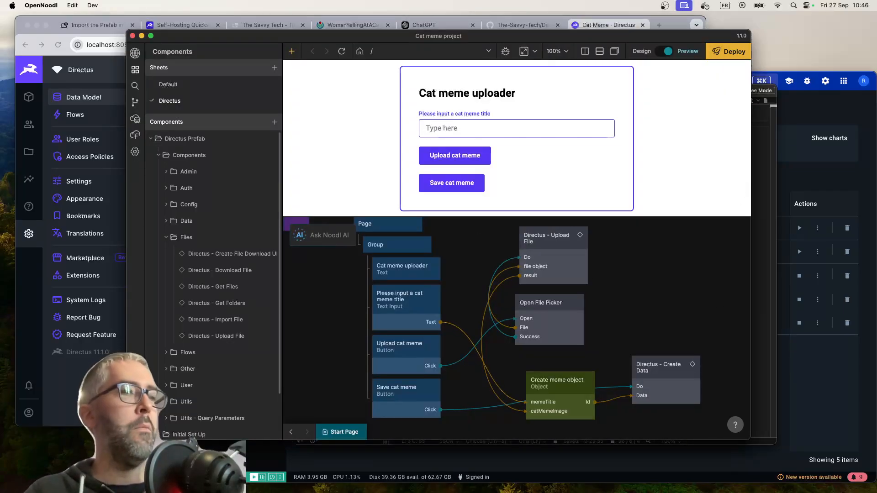
type("Cat lady screaming")
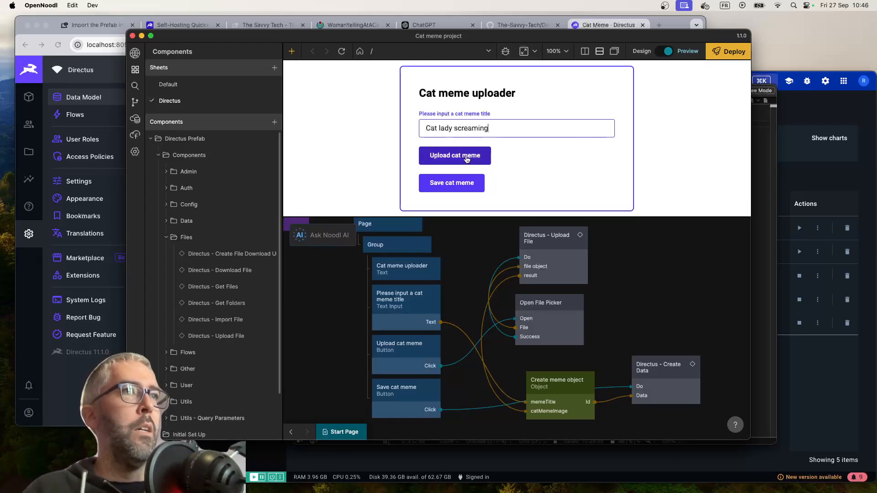
left_click(466, 159)
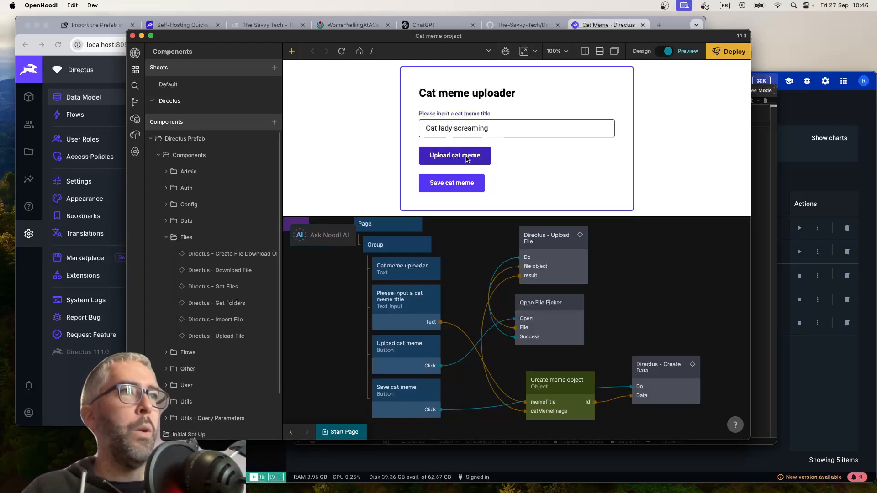
left_click(277, 180)
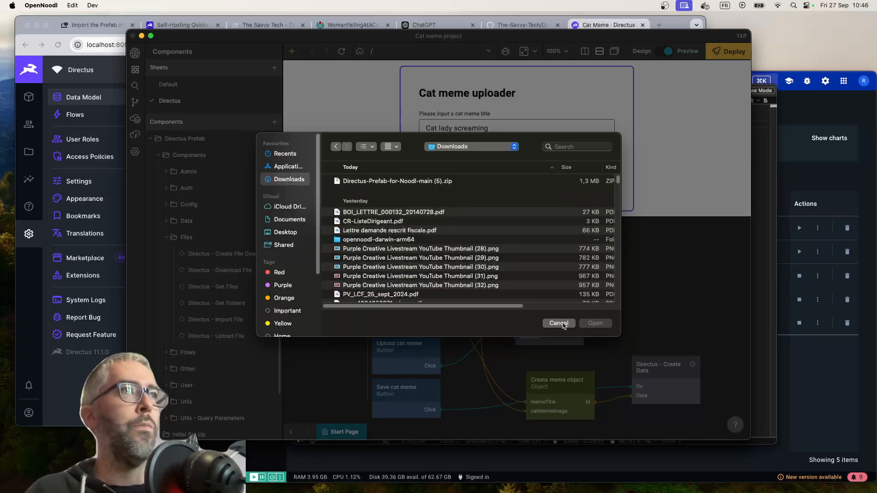
left_click(558, 323)
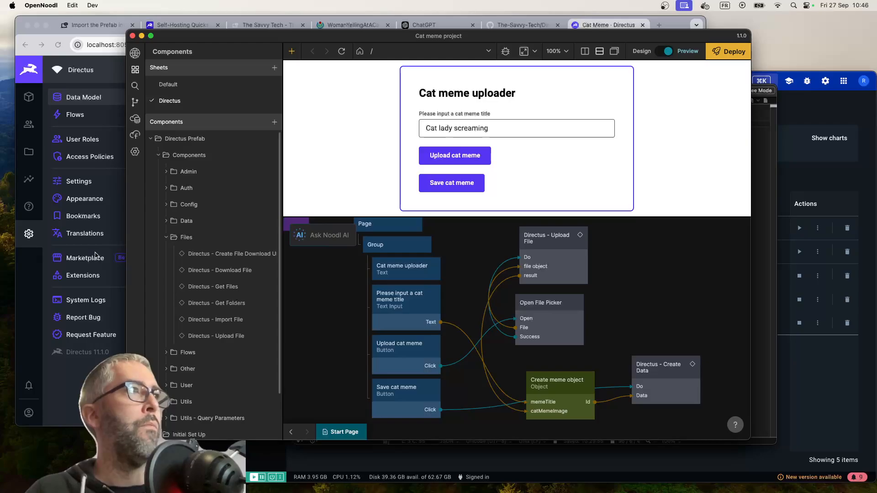
Check in Chrome which folder the cat meme image is saved to, without saving it again
left_click(108, 213)
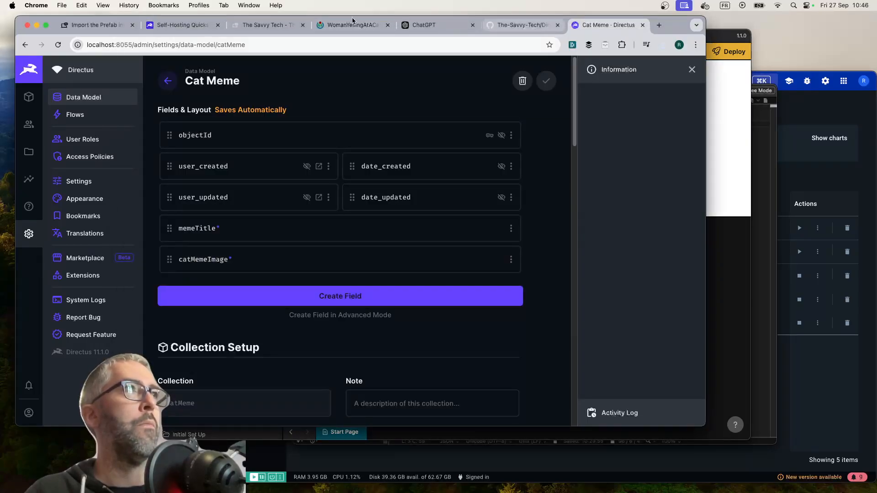
left_click(344, 26)
right_click(342, 199)
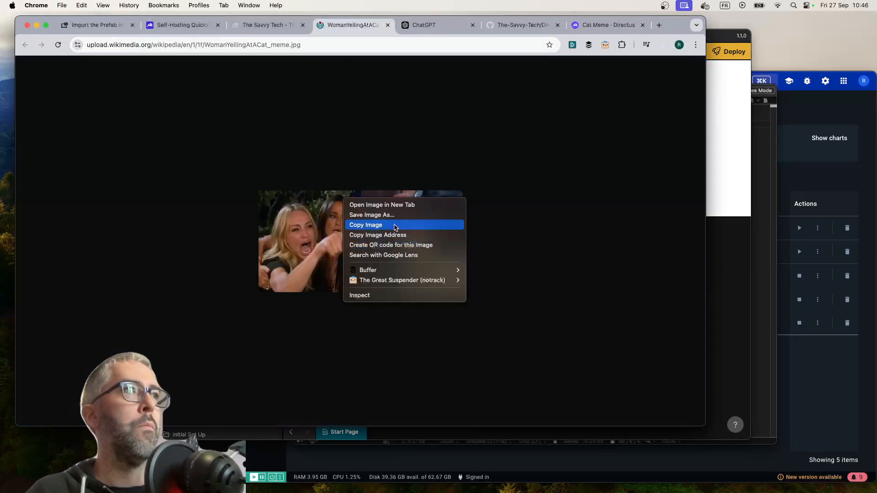
left_click(400, 214)
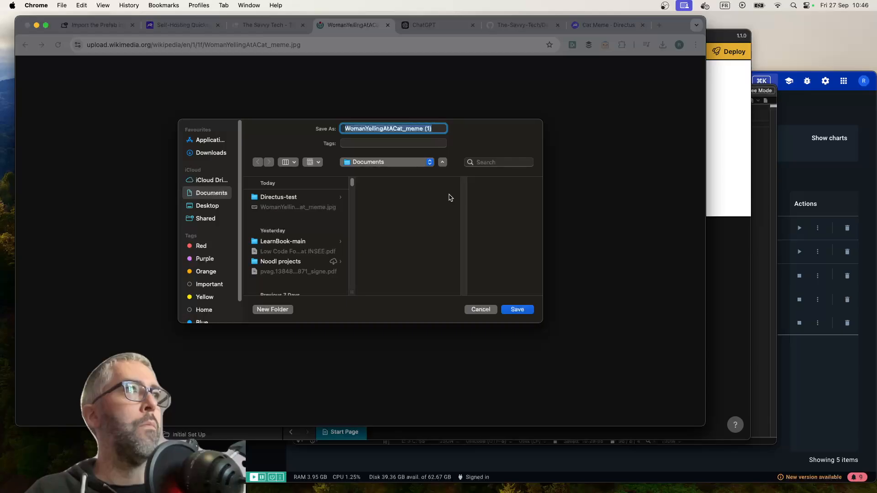
left_click(480, 310)
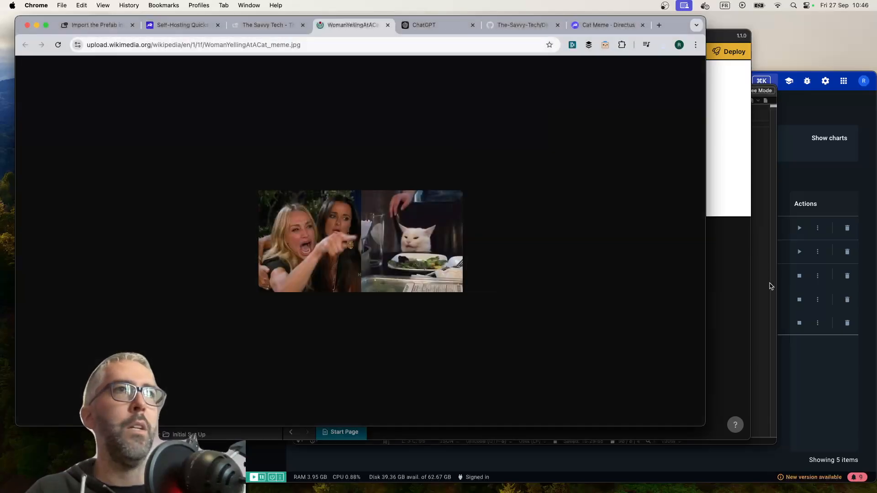
Return to Noodl and upload WomanYellingAtACat_meme.jpg from the Documents folder through the cat meme form
left_click(728, 287)
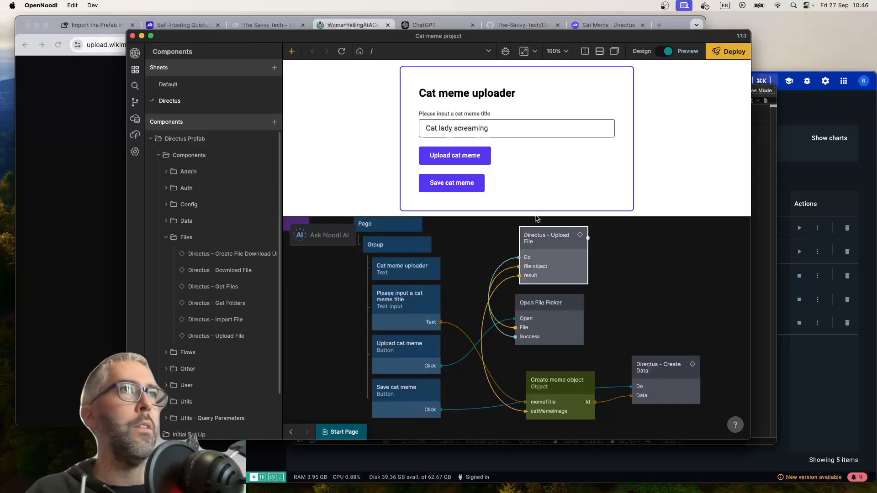
left_click(470, 156)
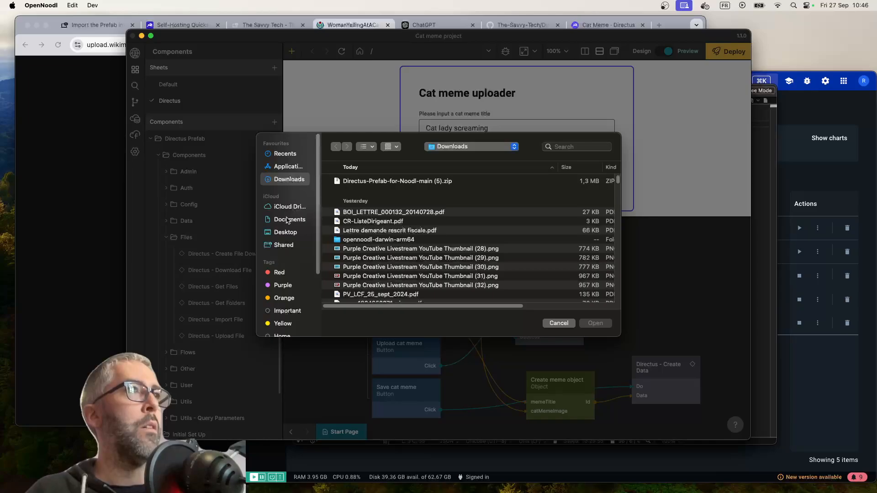
left_click(288, 219)
double_click(392, 182)
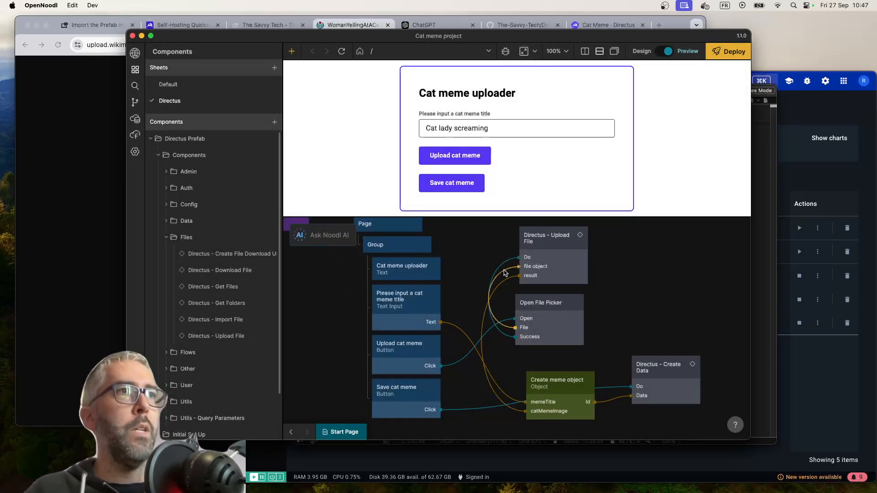
Examine the signals and data passing through the Directus - Upload File component's internal nodes and its connections on the Start Page
mouse_move(504, 272)
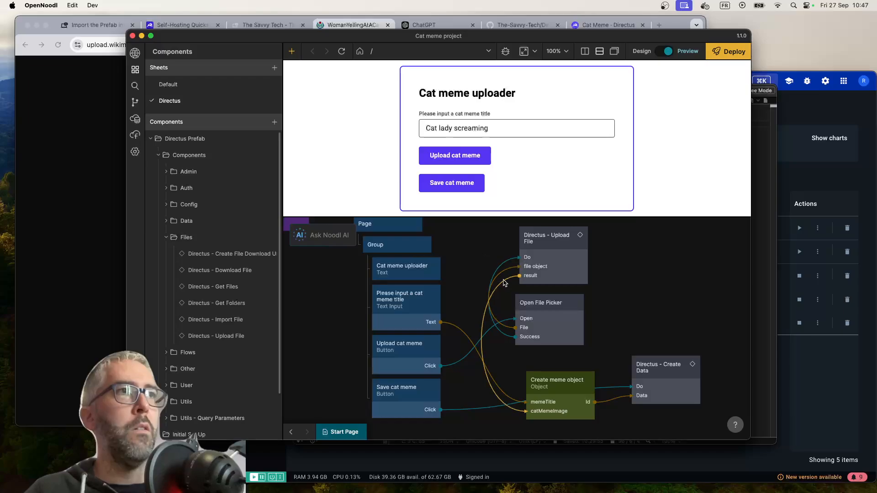
double_click(562, 261)
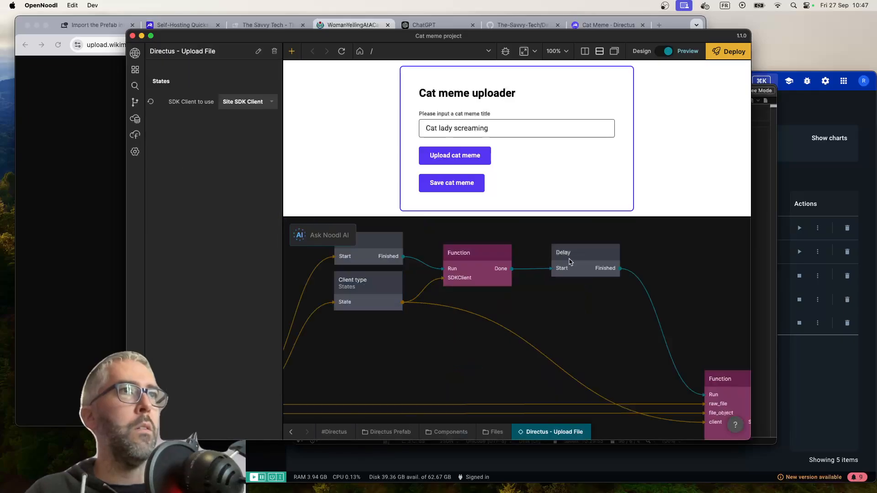
scroll(408, 277, "down", 5)
scroll(409, 277, "right", 5)
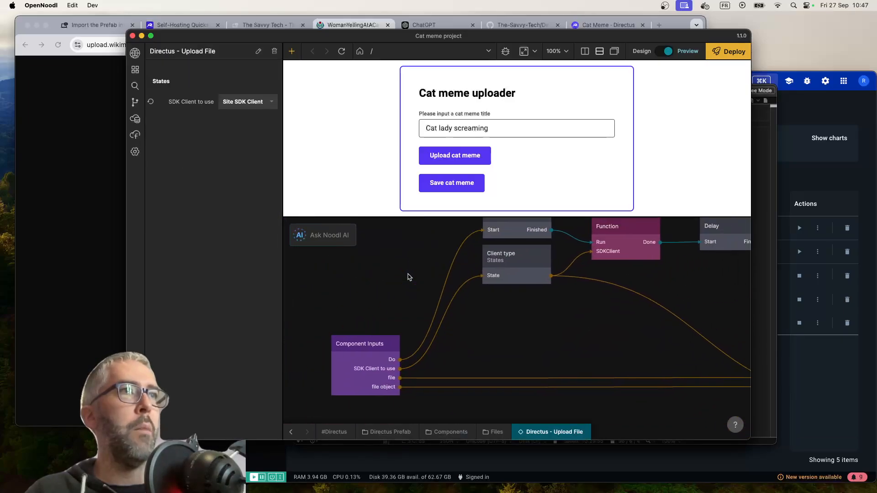
scroll(411, 276, "right", 5)
scroll(652, 301, "right", 1)
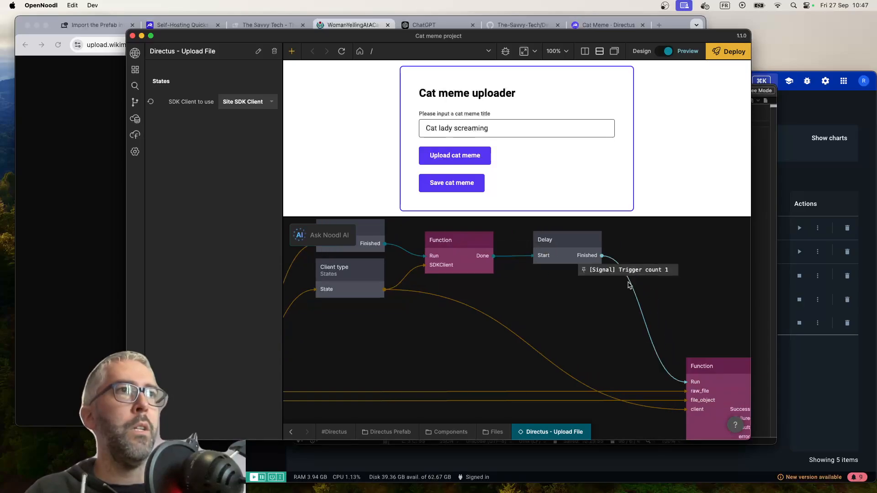
scroll(597, 344, "down", 5)
scroll(597, 344, "right", 10)
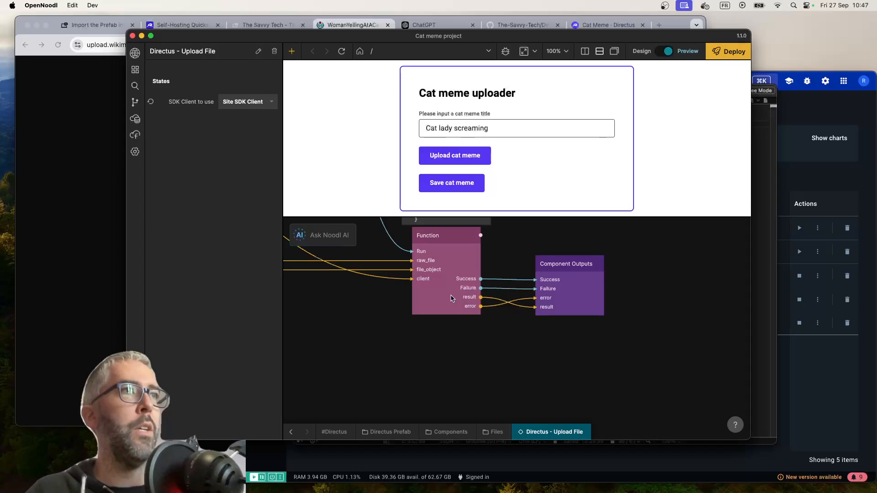
scroll(451, 298, "up", 3)
scroll(451, 298, "left", 1)
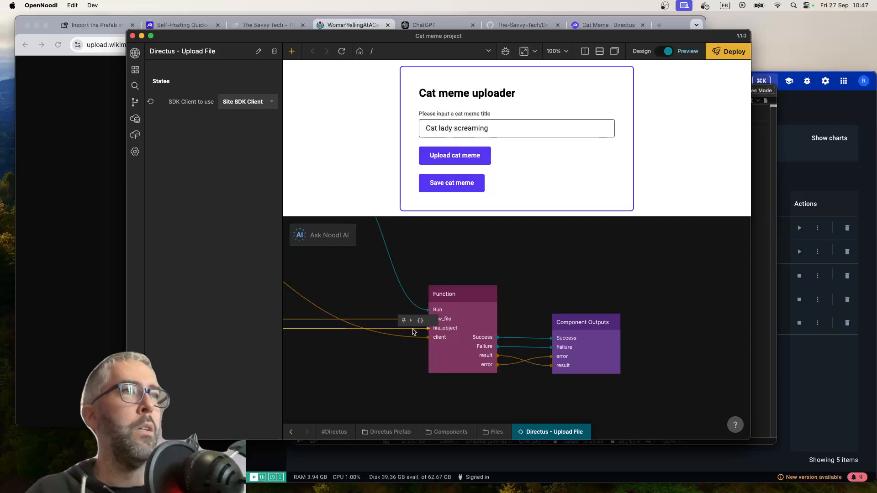
mouse_move(411, 323)
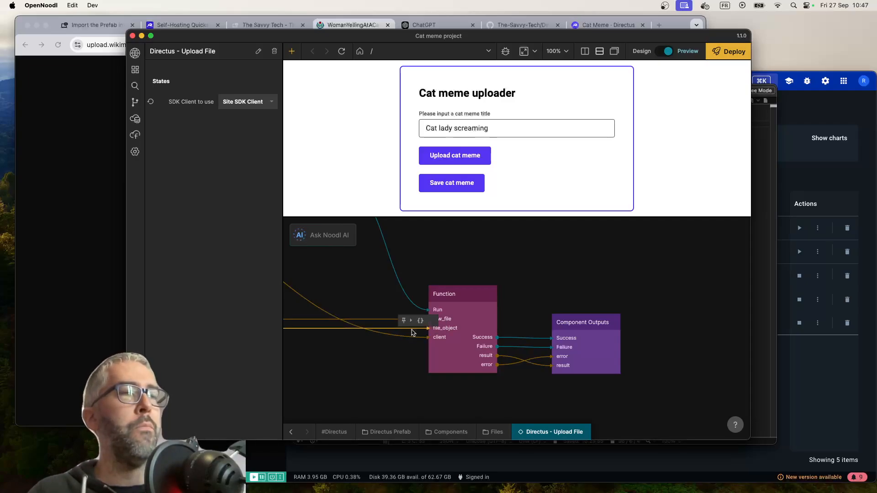
left_click(291, 432)
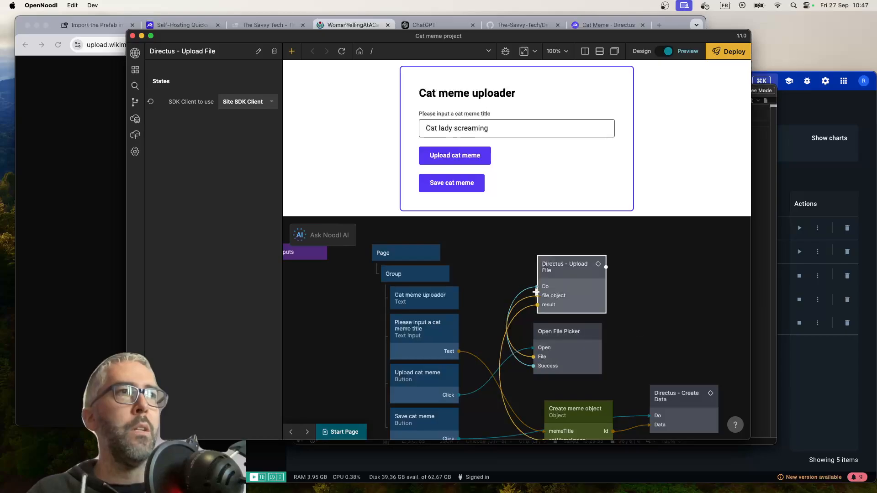
mouse_move(527, 300)
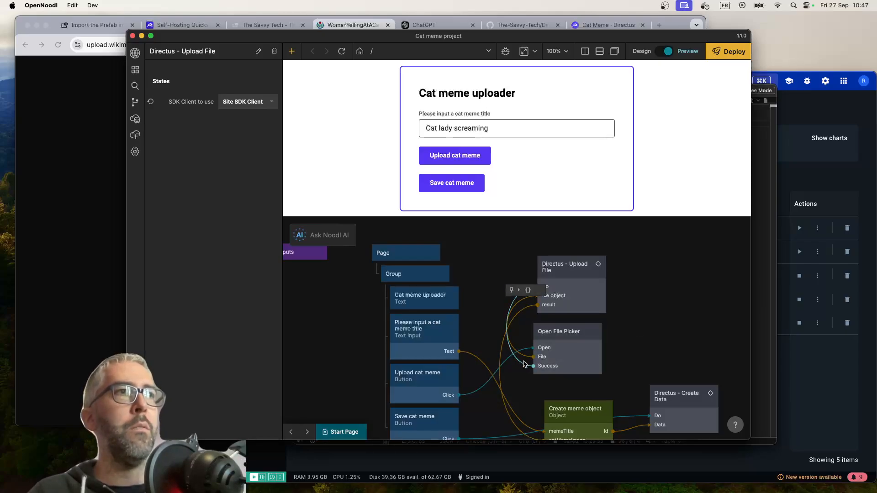
Replace the file object connection by linking the Open File Picker's File output to the file input of Directus - Upload File
key("BackSpace")
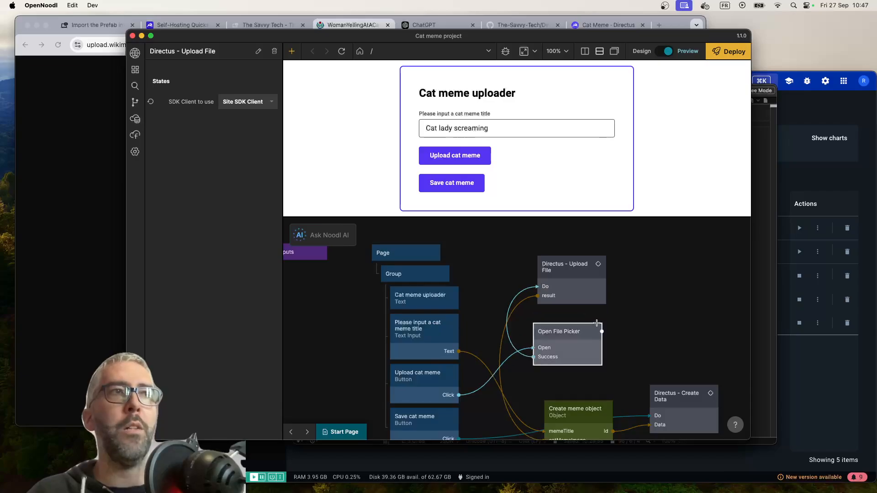
left_click_drag(600, 332, 573, 280)
left_click(472, 295)
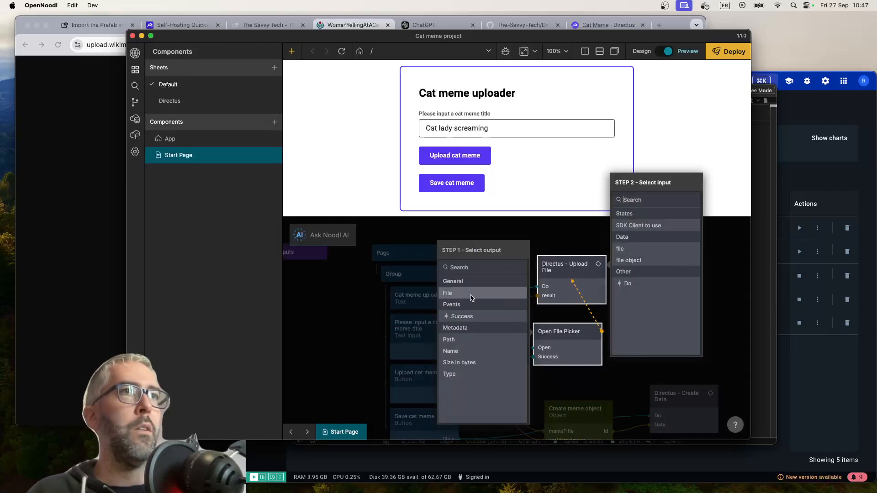
left_click(639, 253)
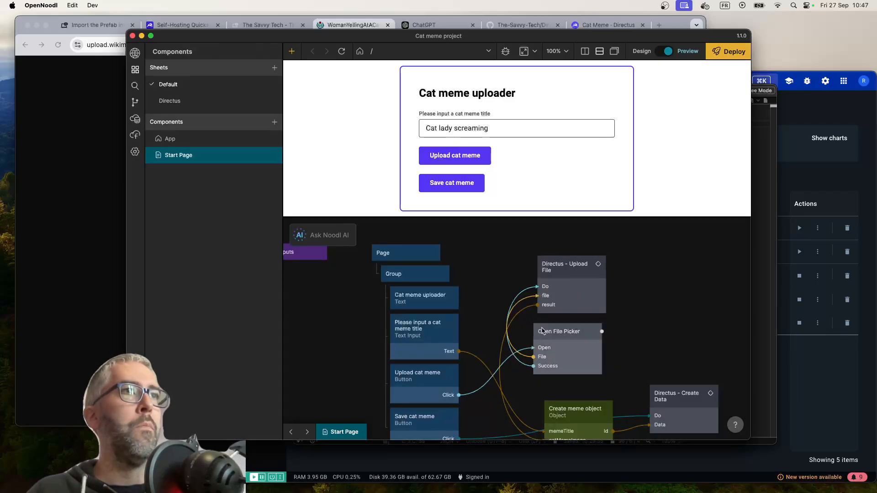
Upload WomanYellingAtACat_meme.jpg again through the cat meme form
left_click(458, 158)
double_click(376, 190)
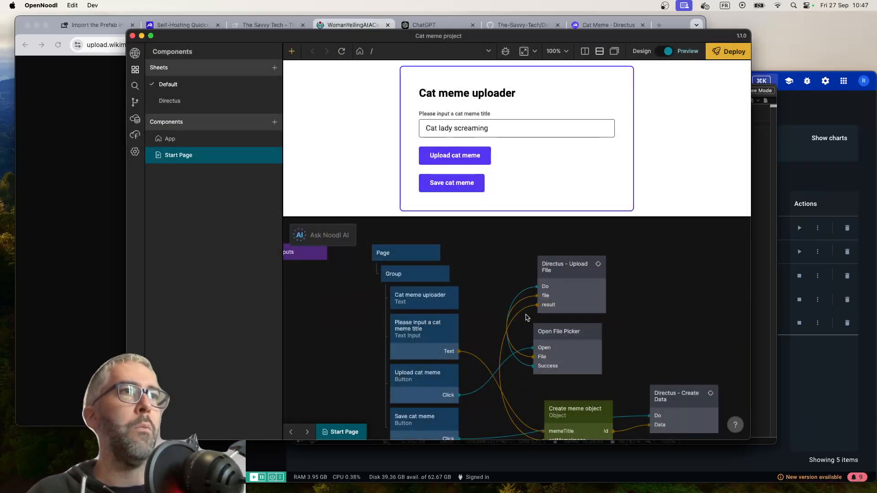
Examine the file record returned on the result connection between Directus - Upload File and the Create meme object node
scroll(524, 325, "up", 2)
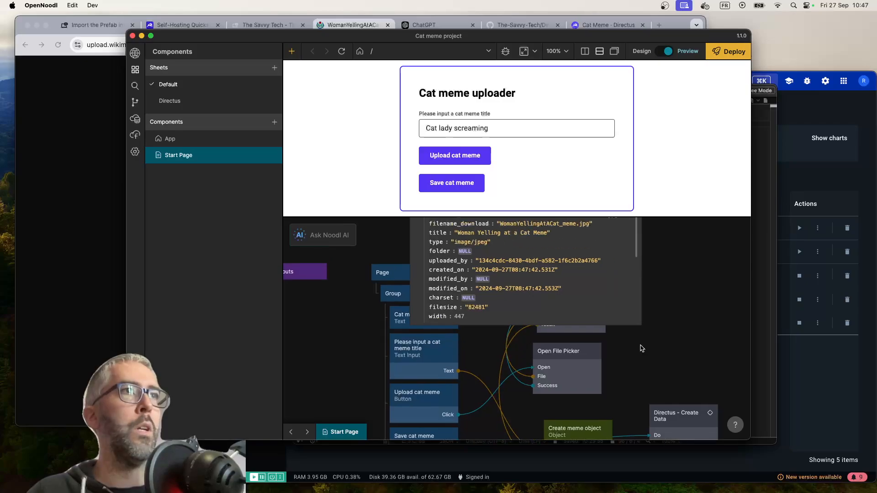
scroll(677, 350, "up", 3)
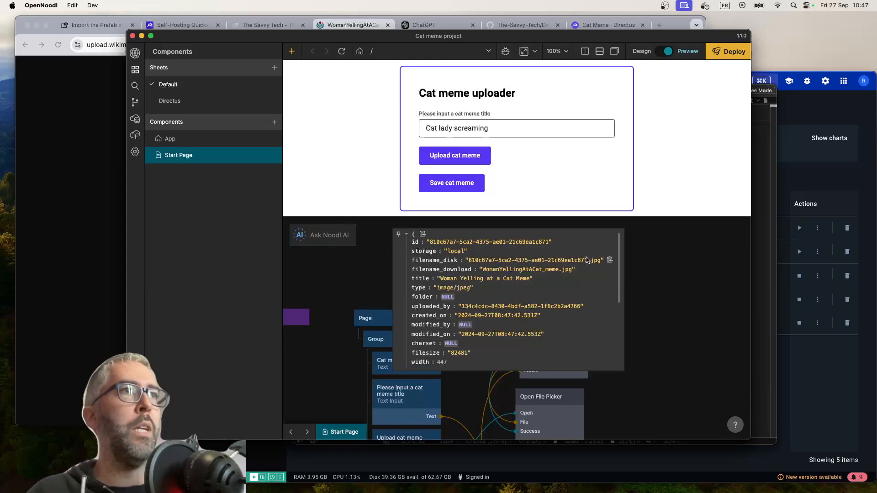
scroll(530, 269, "down", 1)
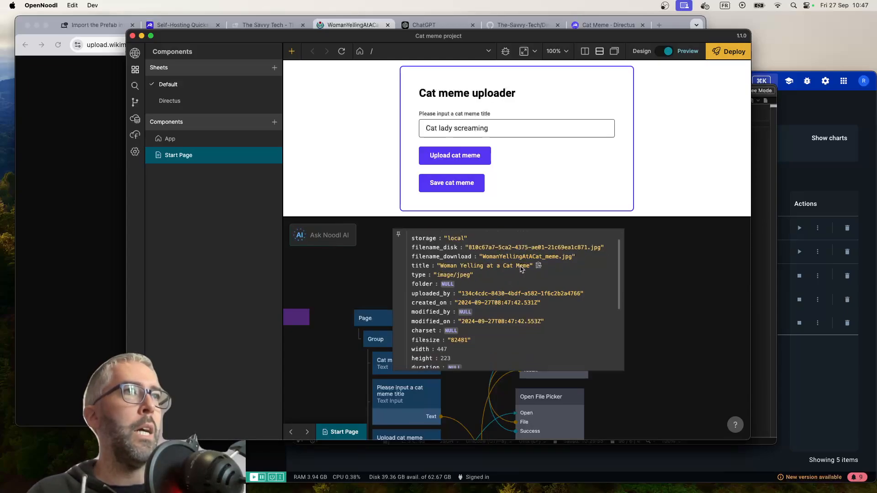
scroll(521, 270, "down", 3)
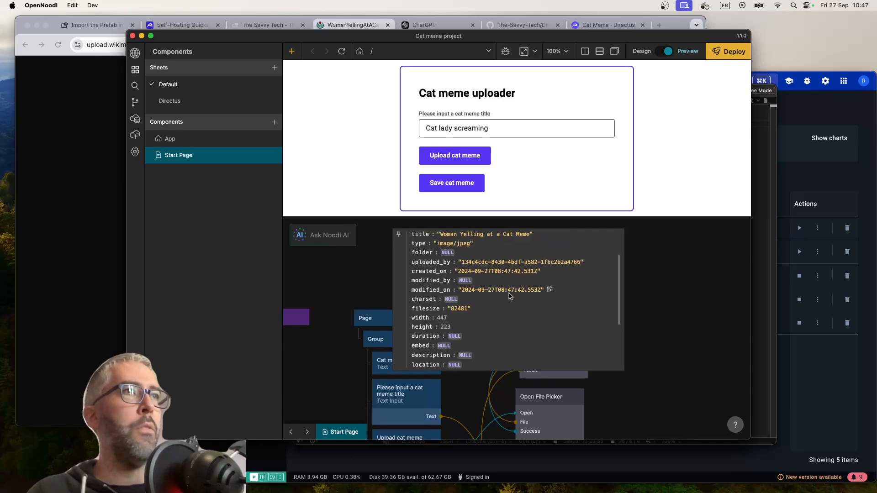
scroll(510, 295, "down", 2)
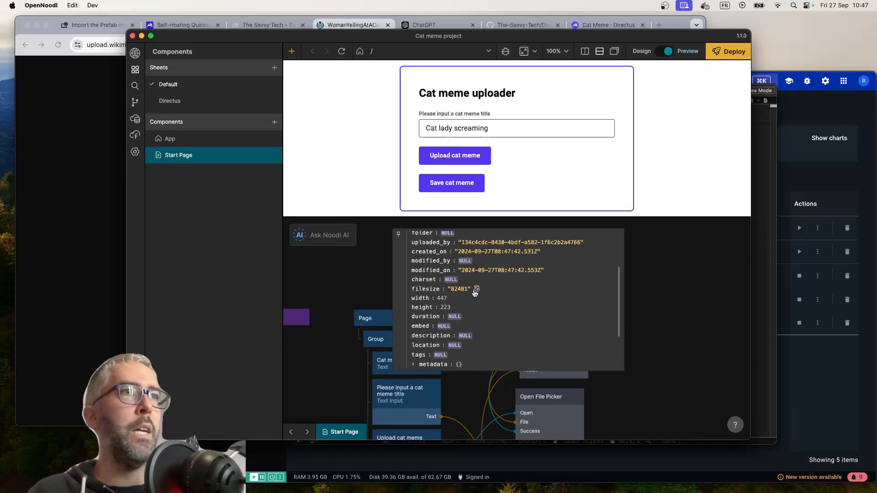
scroll(481, 295, "down", 5)
scroll(485, 297, "up", 10)
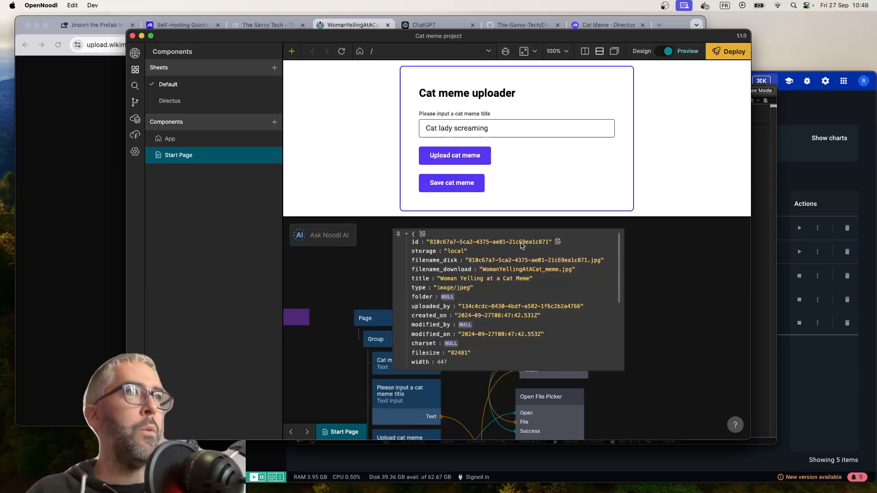
scroll(680, 356, "down", 5)
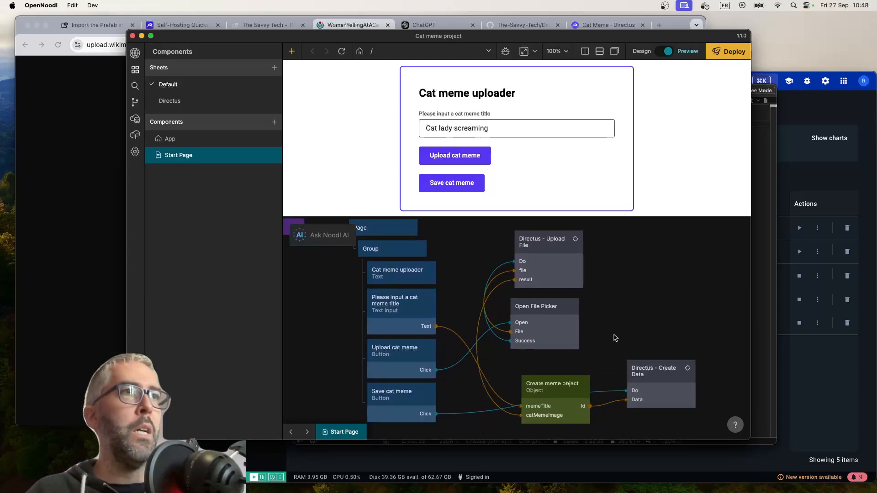
mouse_move(509, 283)
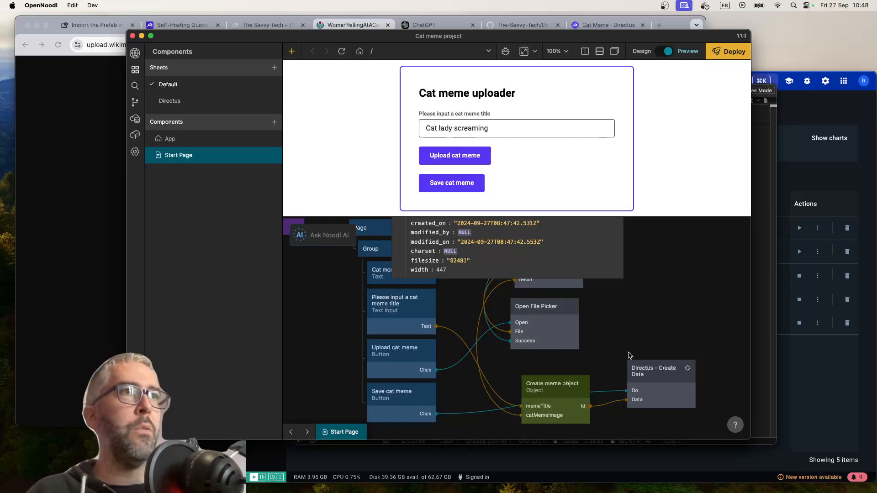
scroll(630, 355, "up", 5)
scroll(669, 391, "down", 7)
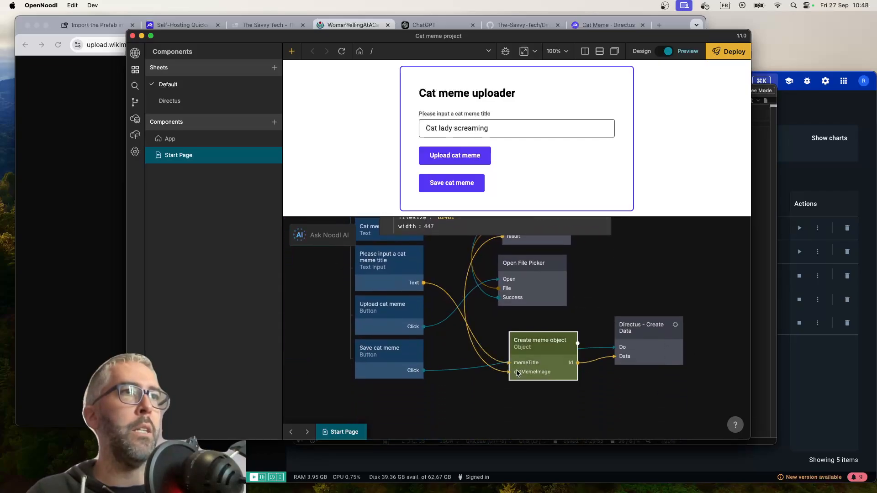
Set the Create meme object node's Id to catMemeCreate and check its Id output and object contents
mouse_move(497, 374)
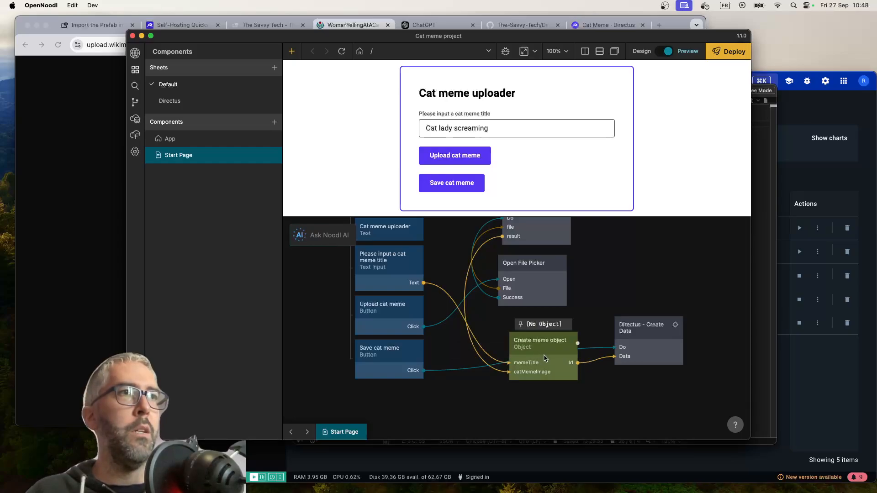
left_click(538, 359)
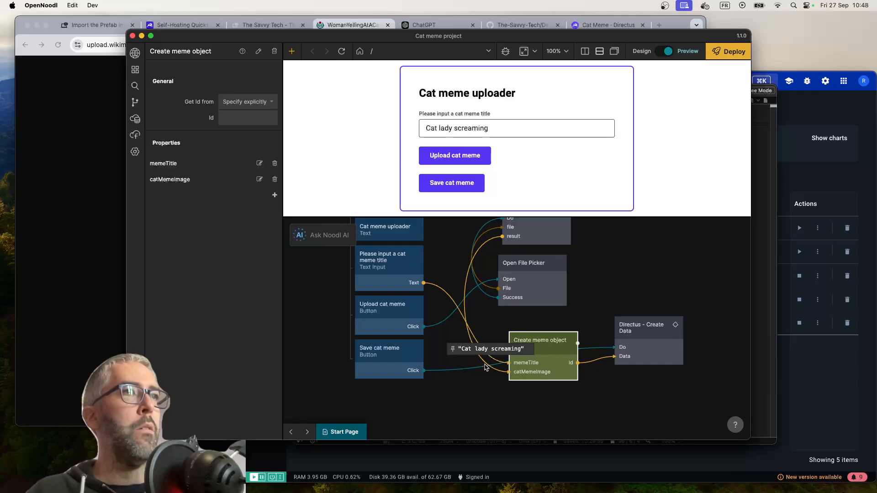
left_click(523, 395)
mouse_move(532, 363)
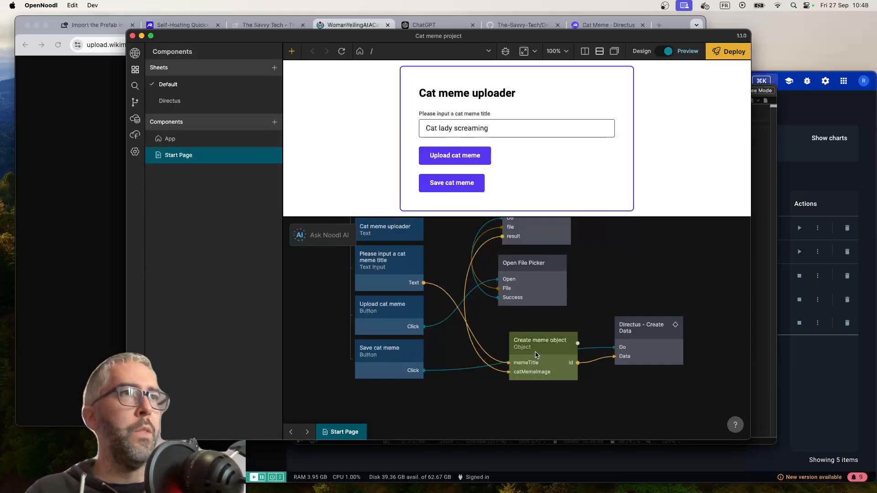
left_click(536, 354)
left_click(243, 120)
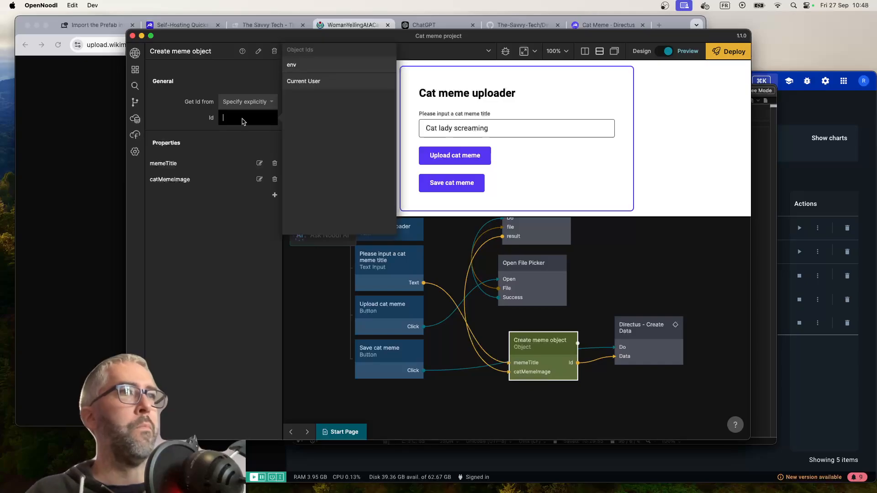
type("cat")
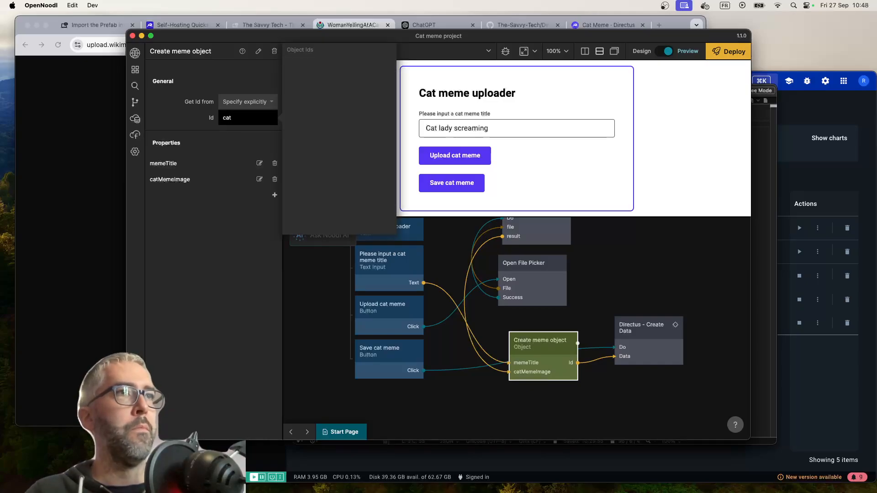
type("MemeCreate")
key("Return")
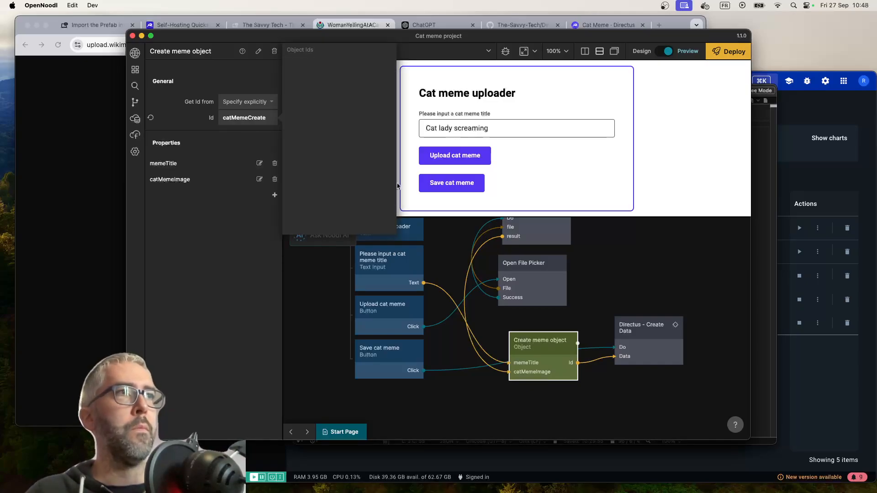
mouse_move(594, 362)
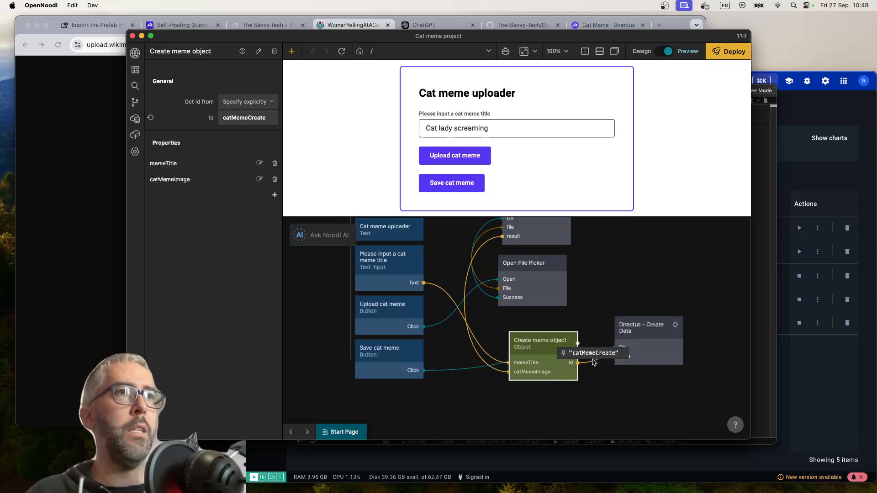
mouse_move(569, 373)
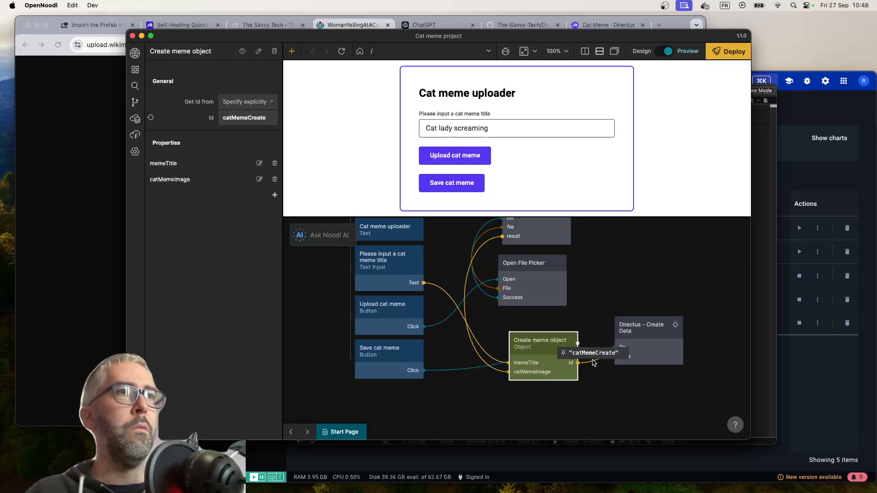
mouse_move(537, 349)
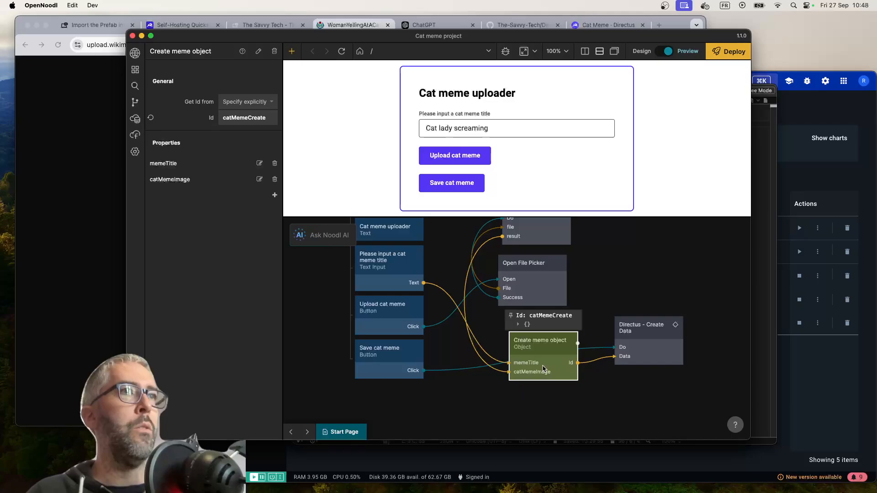
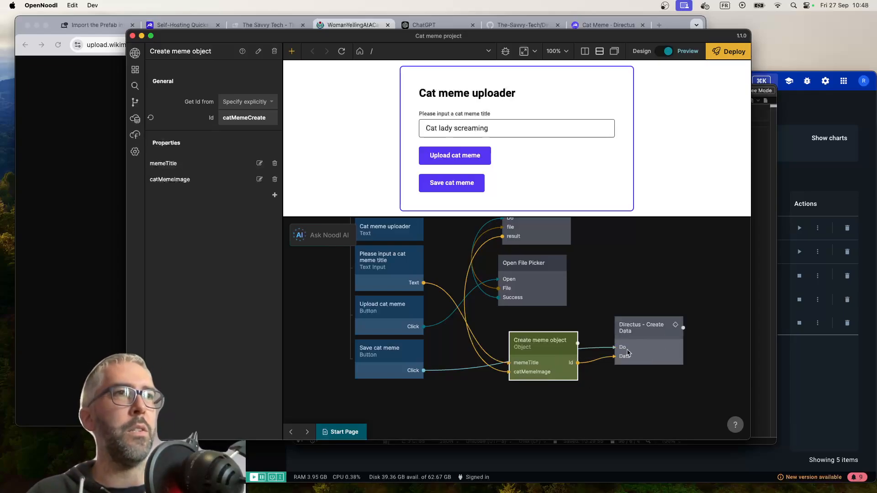
Remove the Id-to-Data connection between Create meme object and Directus - Create Data, and shift the object node away from Directus - Create Data
left_click(598, 383)
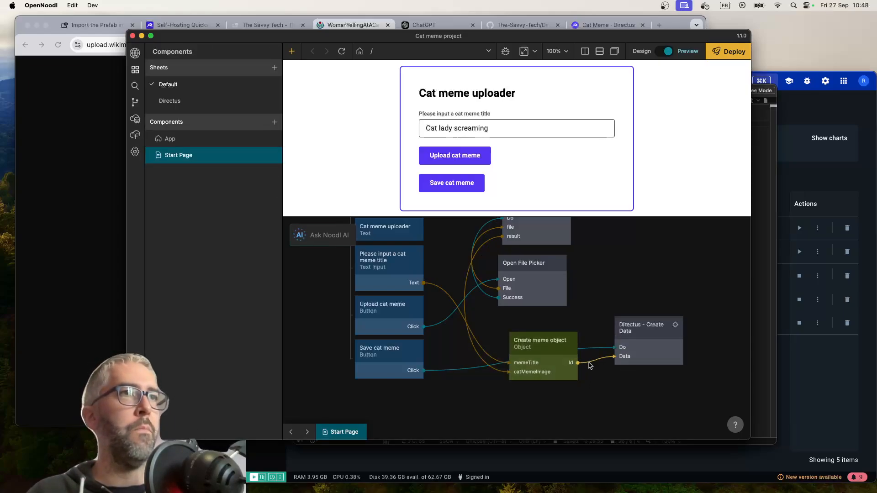
key("Delete")
left_click_drag(547, 359, 520, 347)
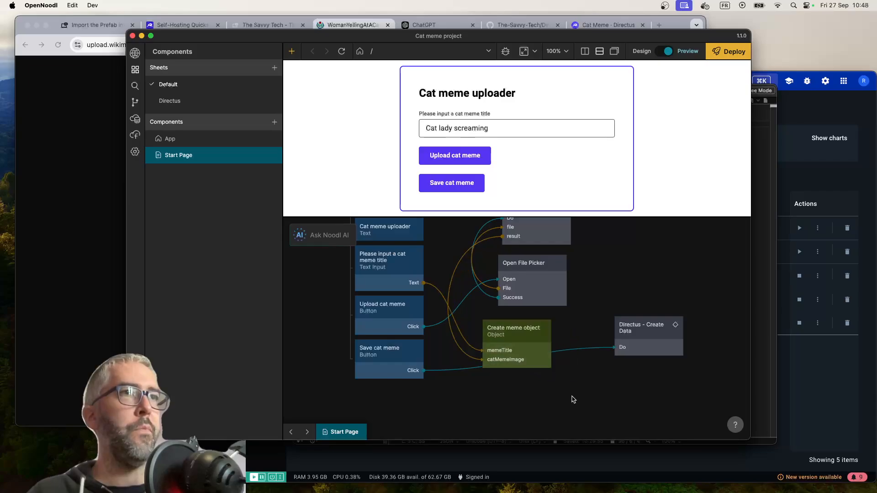
Add a Function node directly below the Create meme object node
right_click(548, 387)
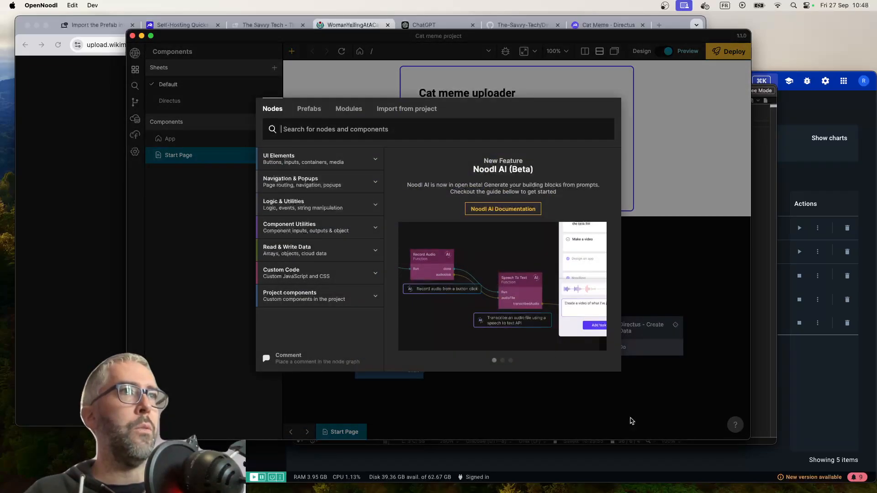
type("fu")
key("Return")
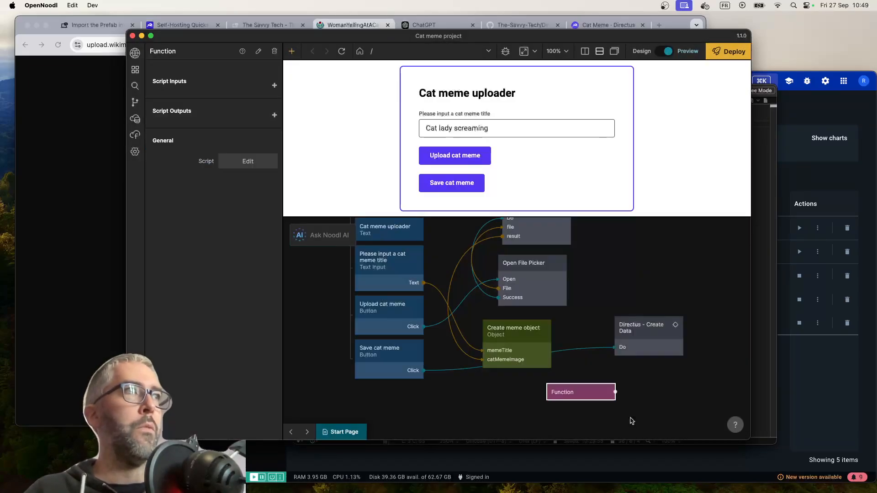
left_click_drag(577, 396, 523, 391)
In the Function node's script, declare constants memeTitle from Inputs.memeTitle and catMemeImage from Inputs.catMemeImage
double_click(523, 391)
type("c")
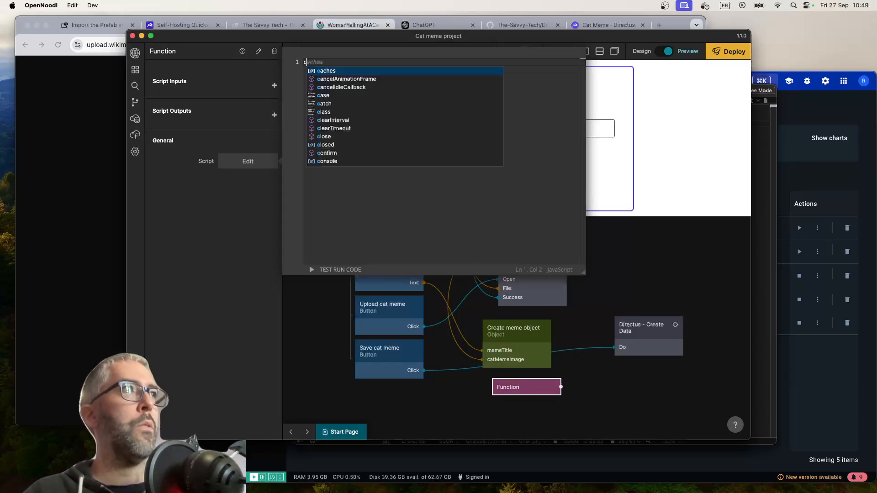
type("onst memeTitl")
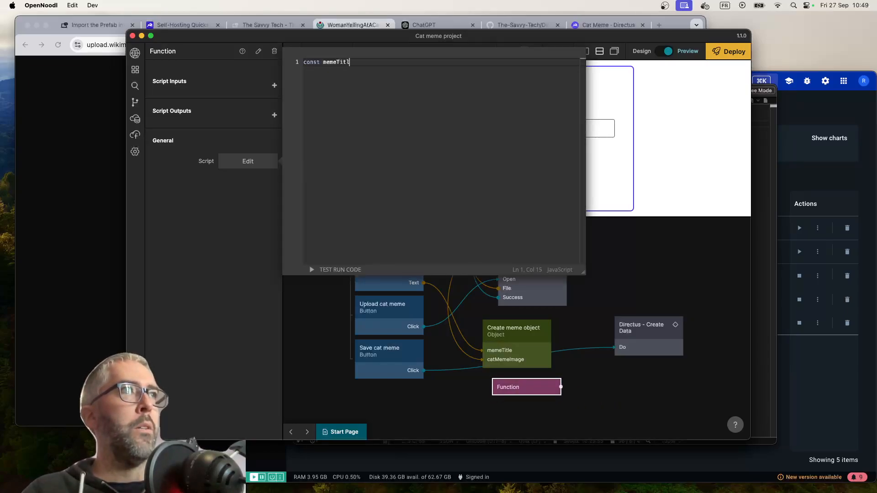
type("e = Inputs.meme")
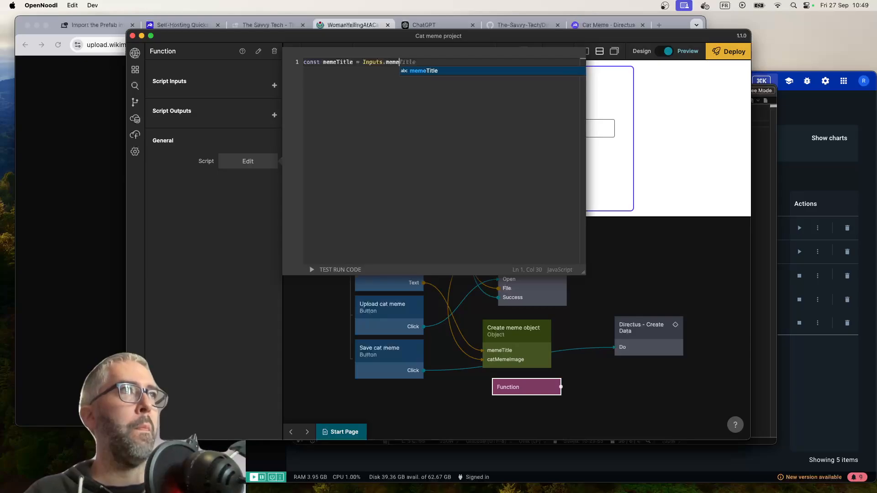
type("Title;")
key("Return")
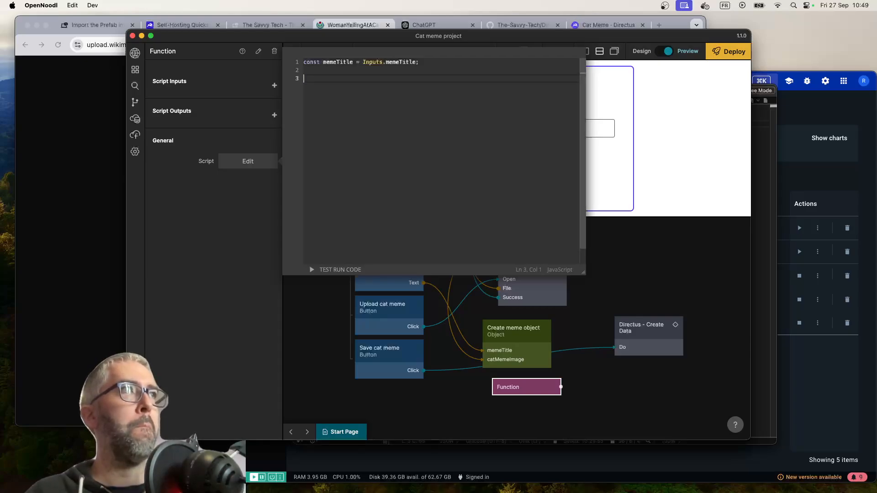
type("const ")
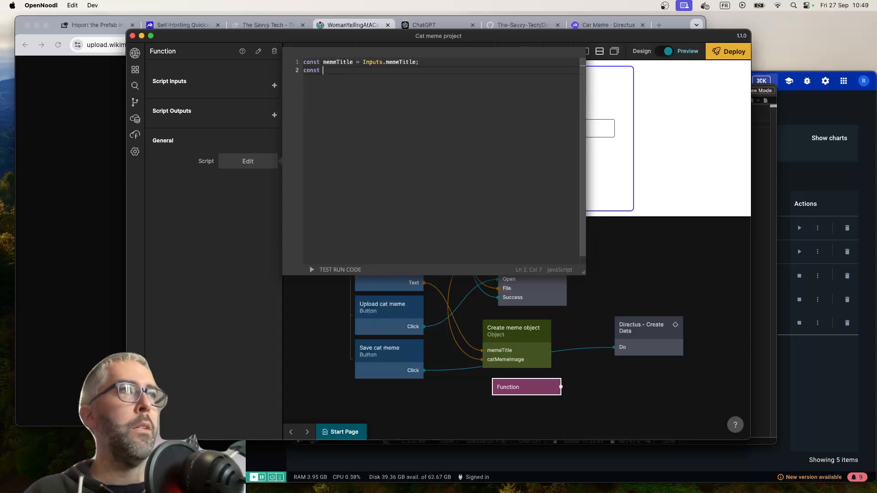
type("catMeme")
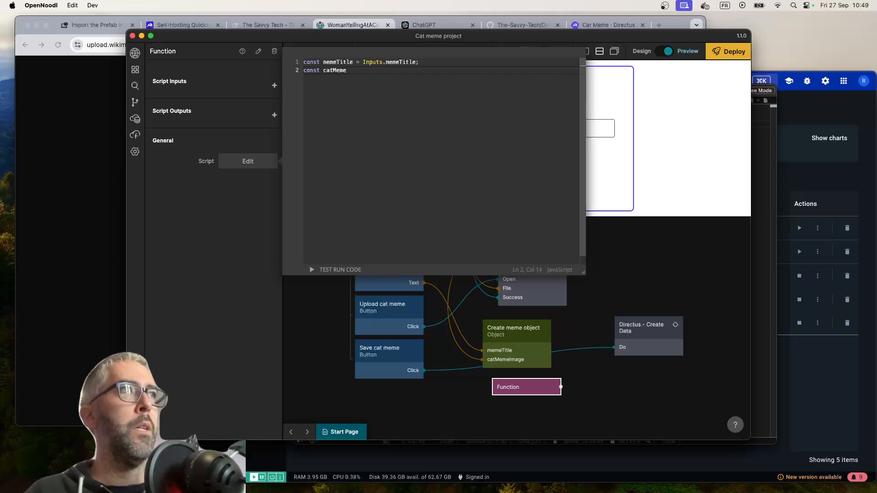
type("Image = Inputs.")
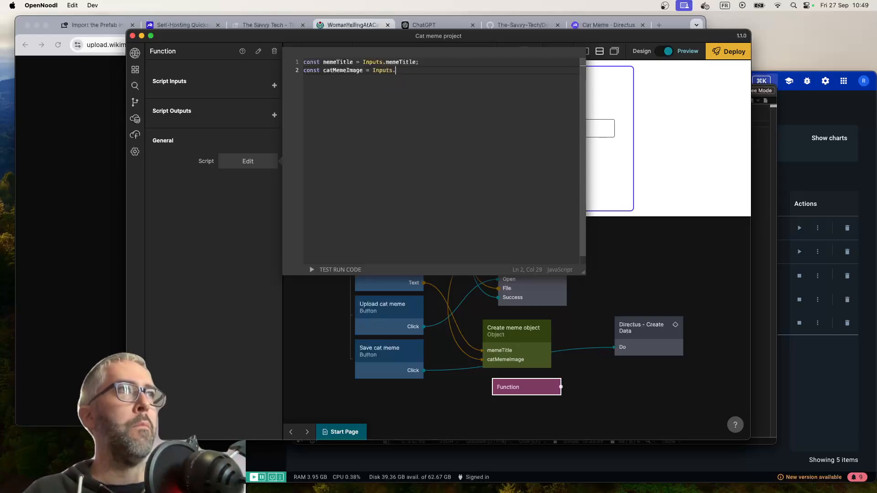
type("catMemeImage;")
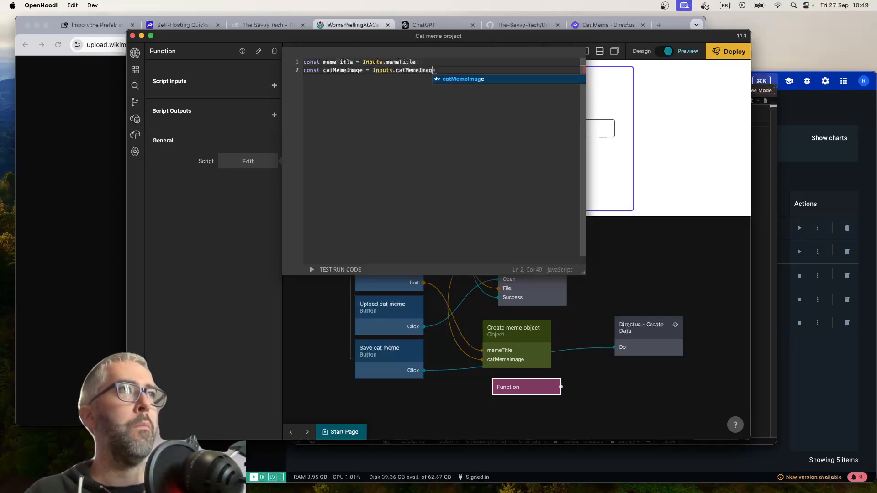
Define a createObject constant in the script whose memeTitle and catMemeImage properties take the matching constants
key("Return")
key("Return")
type("Outp")
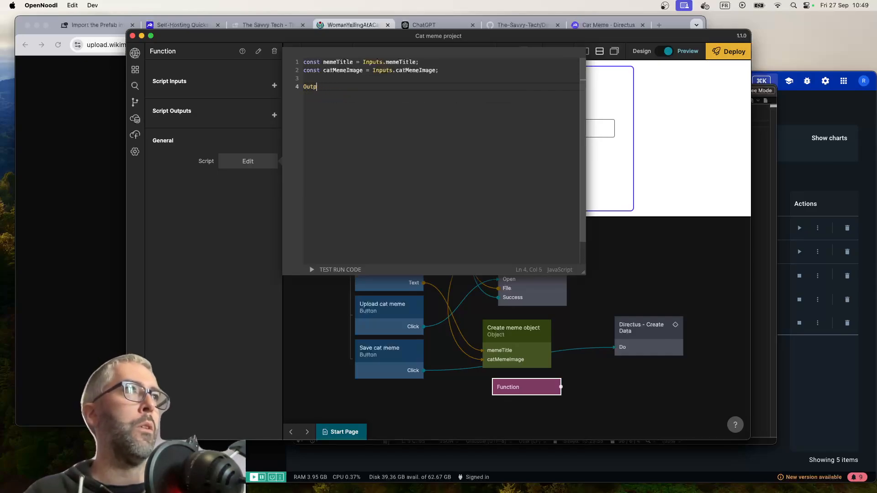
type("utsconst ")
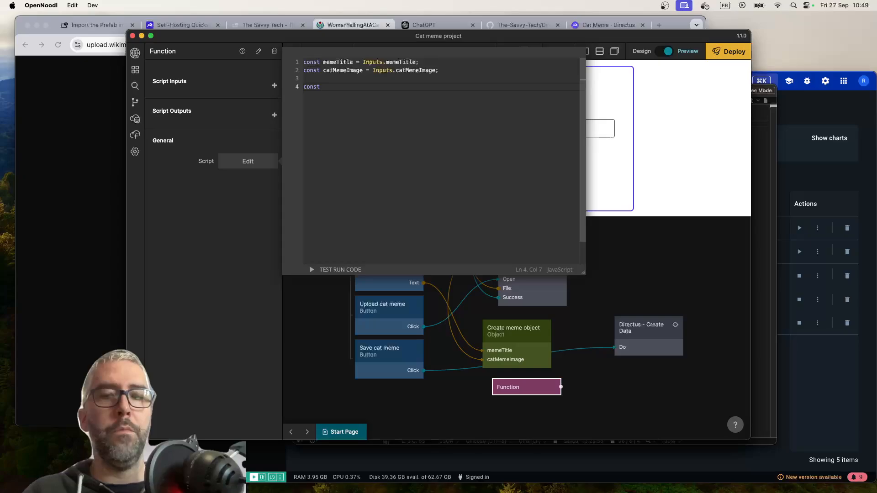
type("craete")
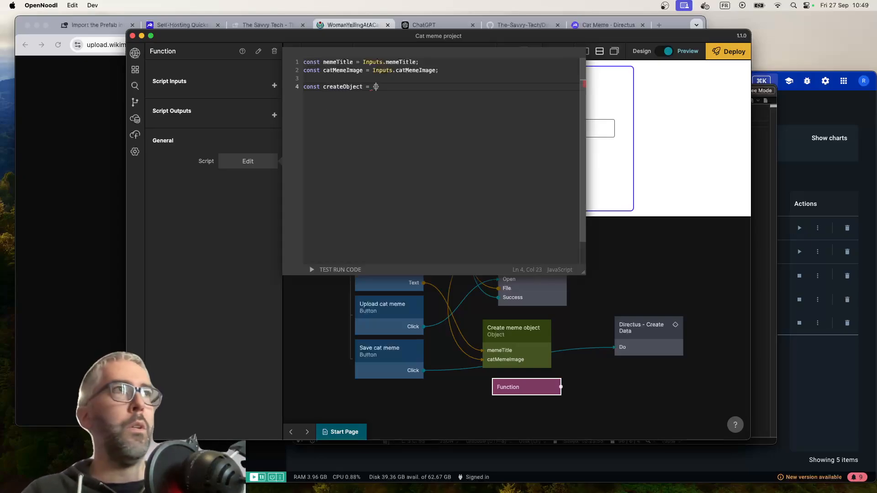
key("Return")
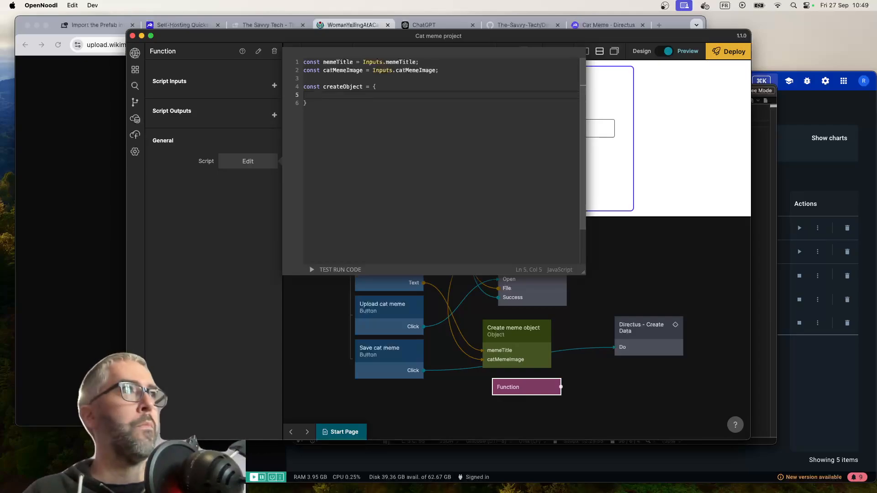
type("memeTitme:")
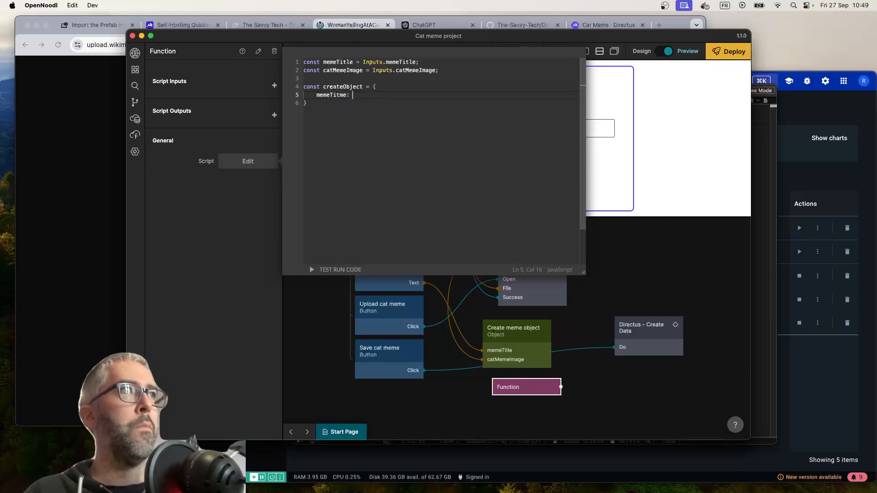
type("le: memeT")
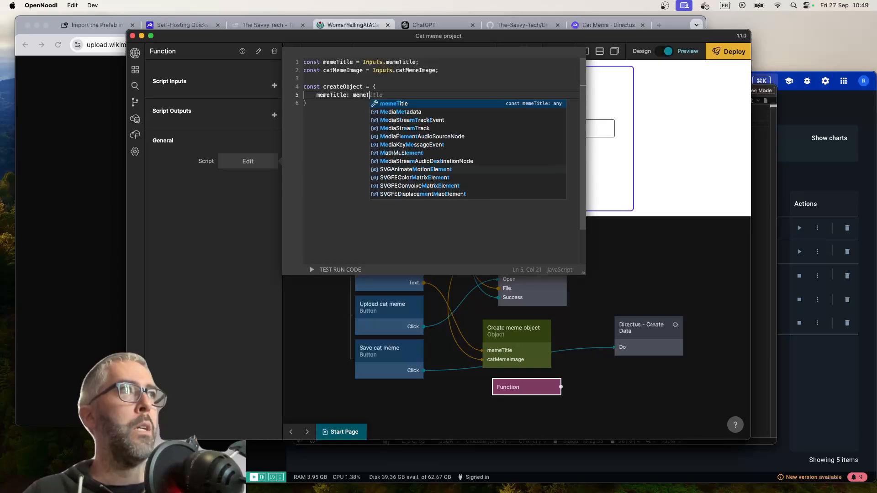
key("Tab")
type(";")
key("Return")
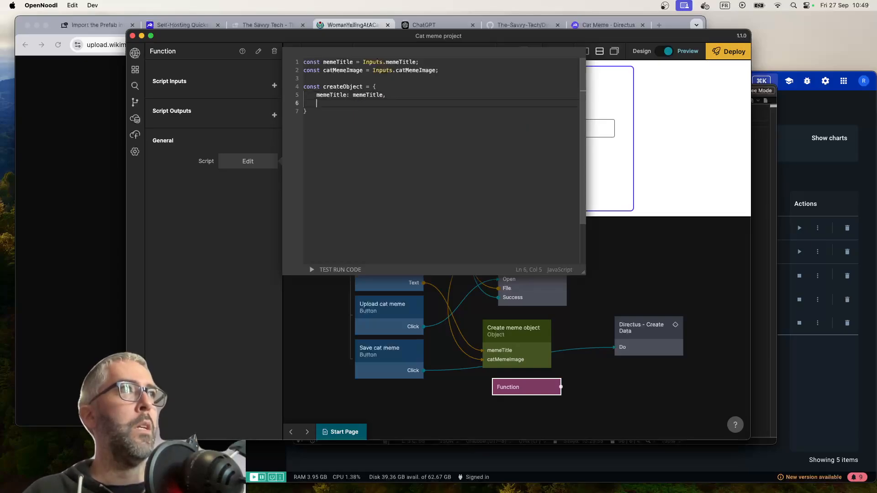
type("catMe")
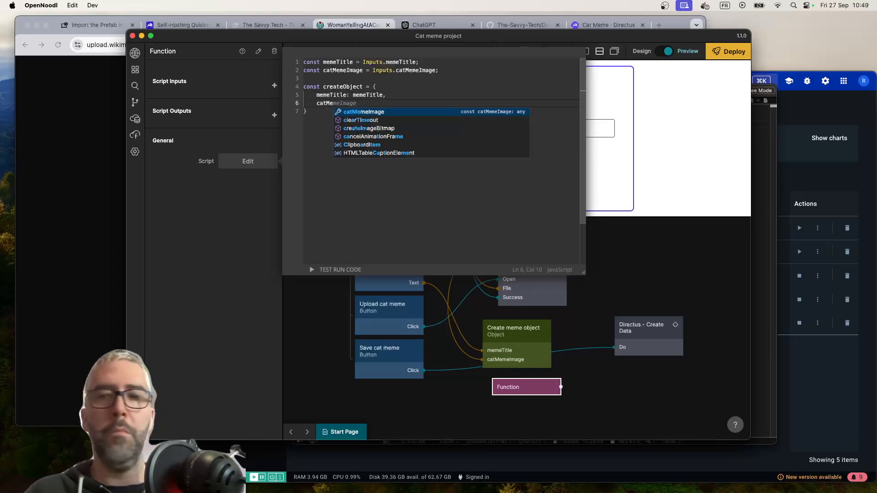
type("meImage: ")
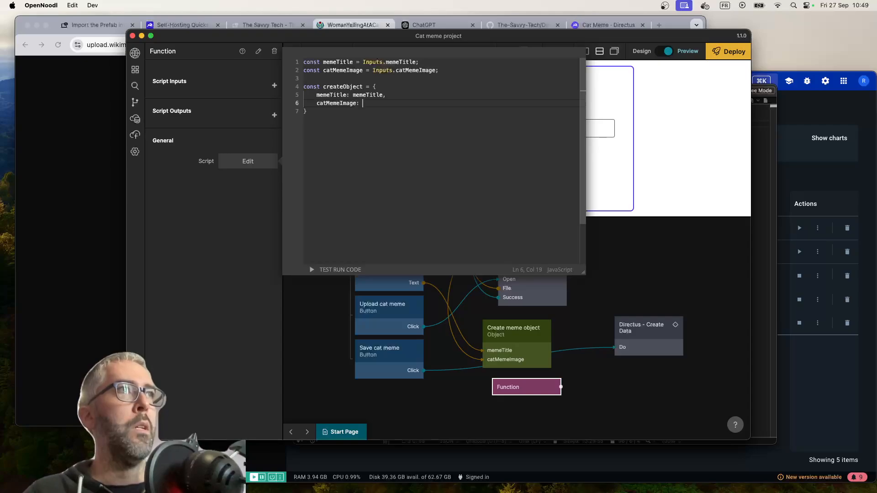
type("catMemeImag")
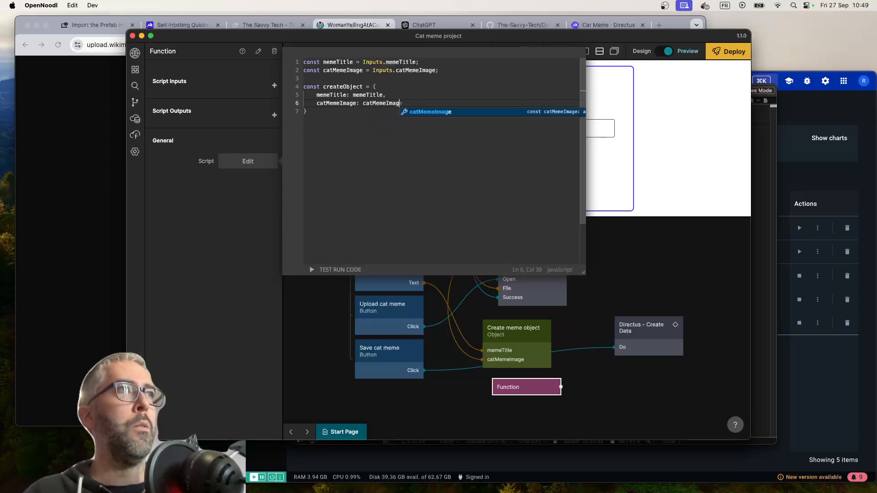
type("e")
Finish the script with Outputs.createObject = createObject; and close the code editor
left_click(369, 117)
key("Return")
key("Return")
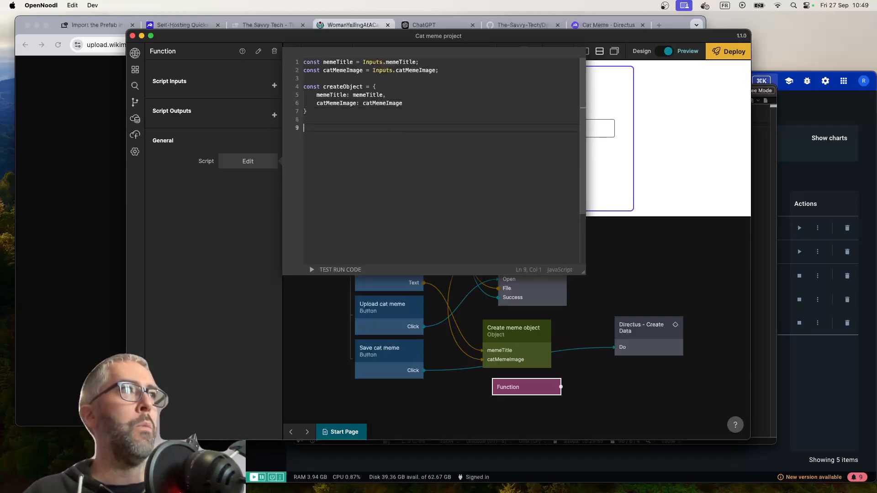
type("Outputs.")
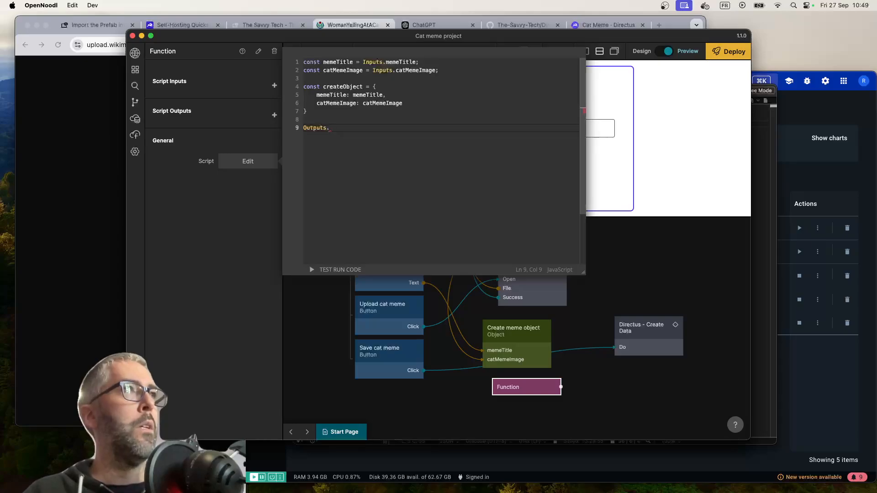
type("create")
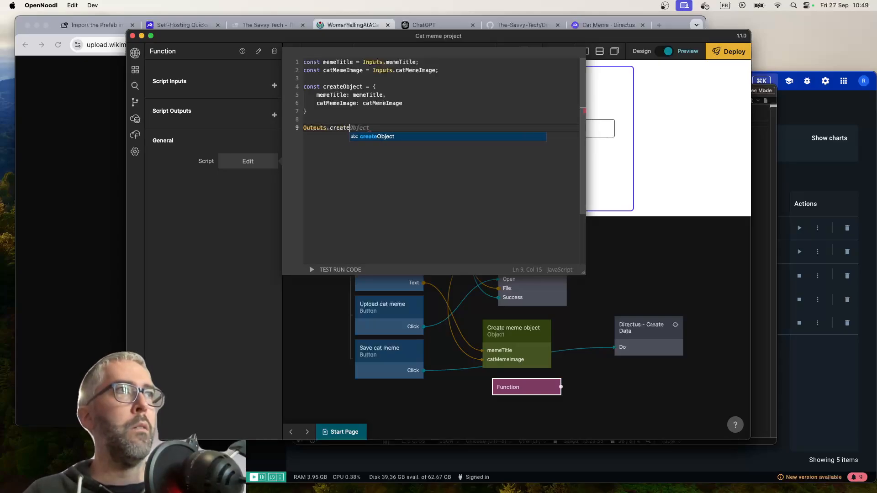
type("Object = createObjec")
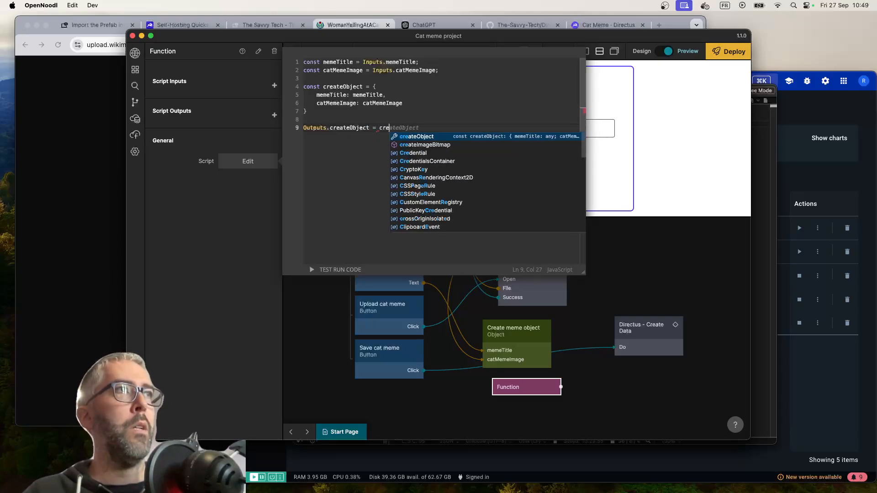
type("t")
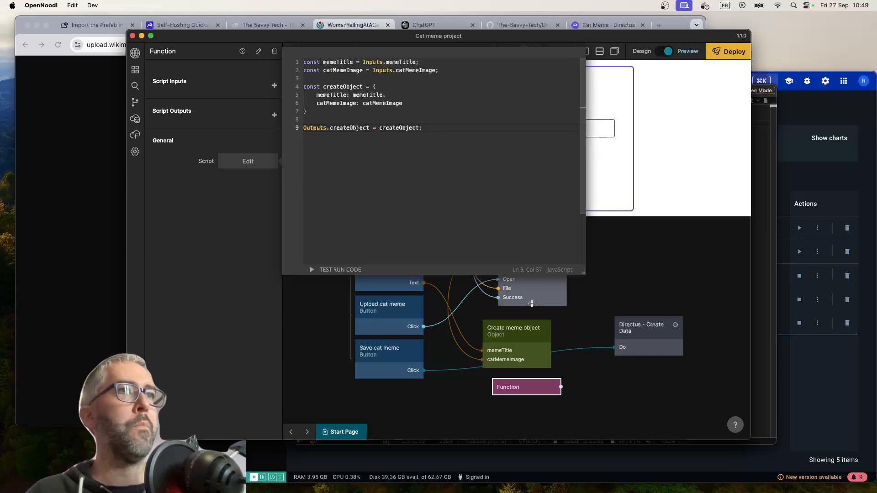
left_click(628, 389)
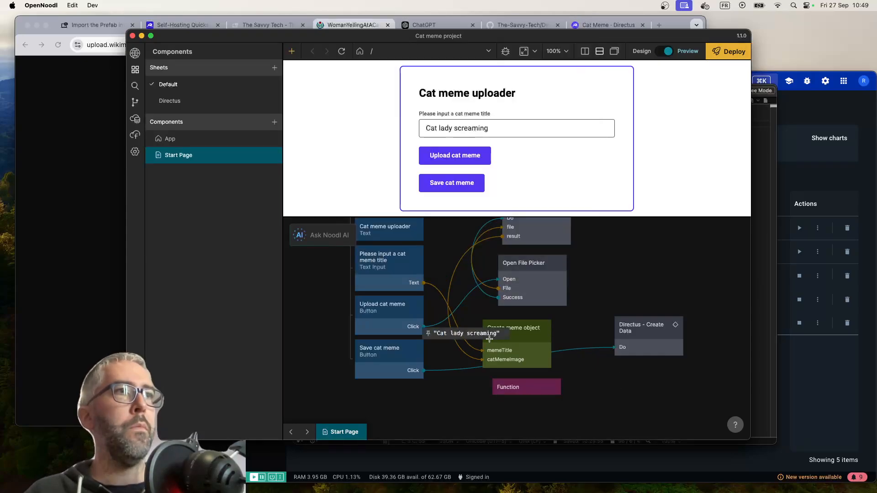
Delete the Create meme object node from the Start Page node graph
key("BackSpace")
scroll(536, 262, "up", 1)
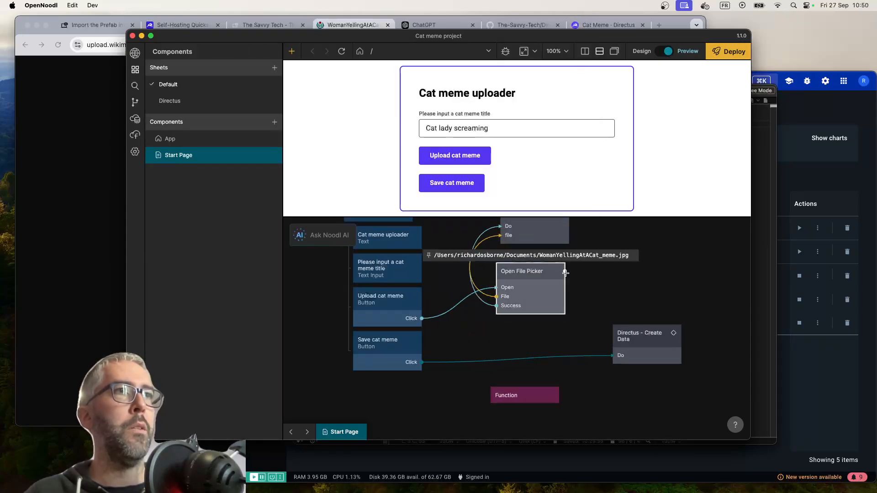
left_click_drag(565, 271, 524, 393)
left_click(512, 339)
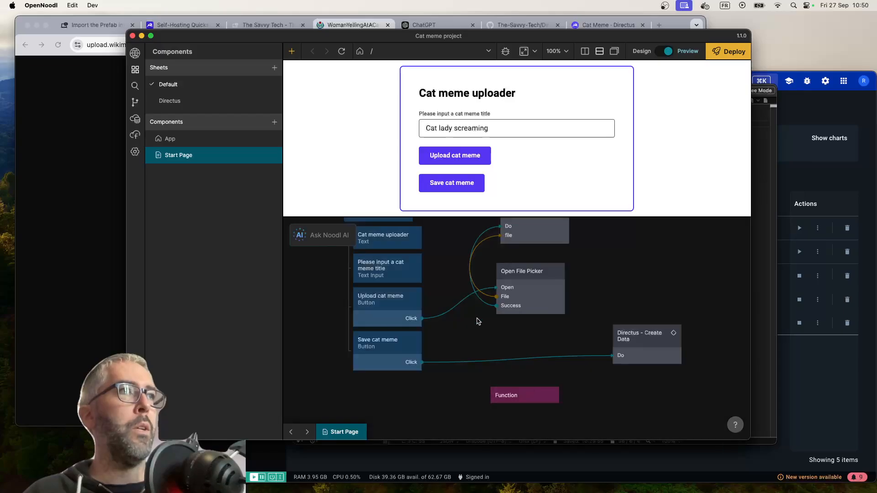
Link the meme title text input's Text output to the Function node's memeTitle input
left_click_drag(421, 261, 524, 394)
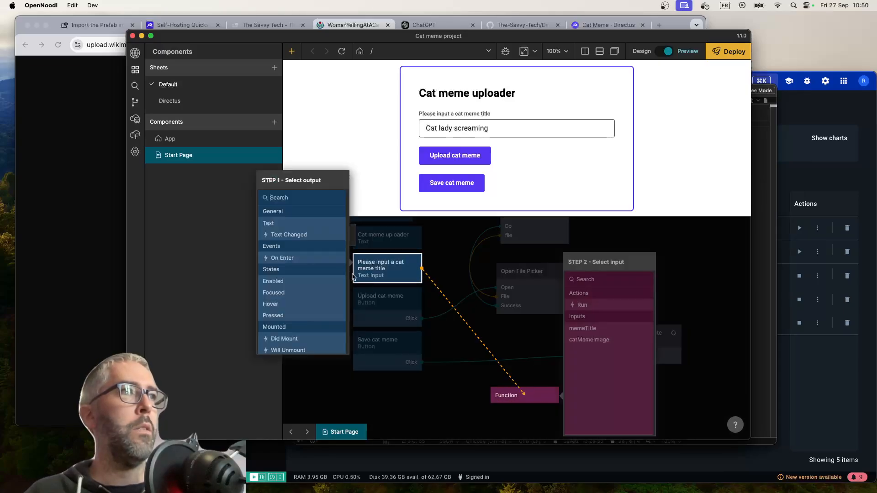
left_click(296, 223)
left_click(582, 327)
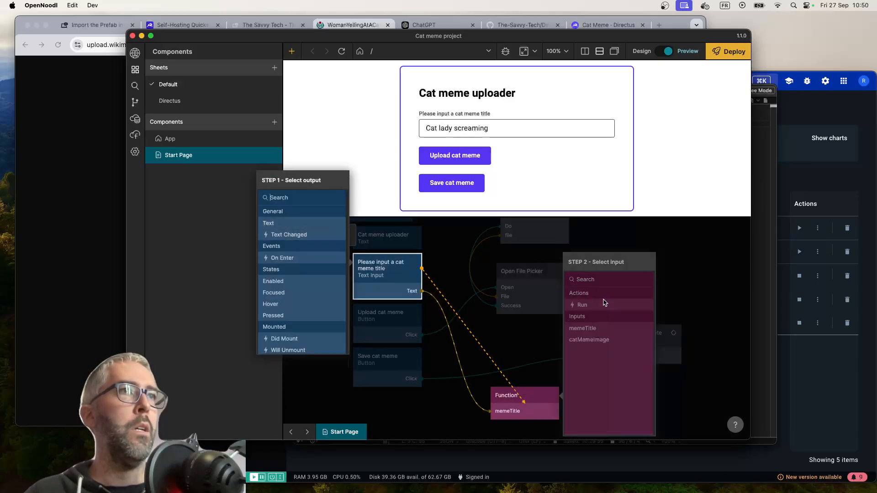
Link the result output of Directus - Upload File to the Function node's catMemeImage input
left_click_drag(568, 227, 526, 401)
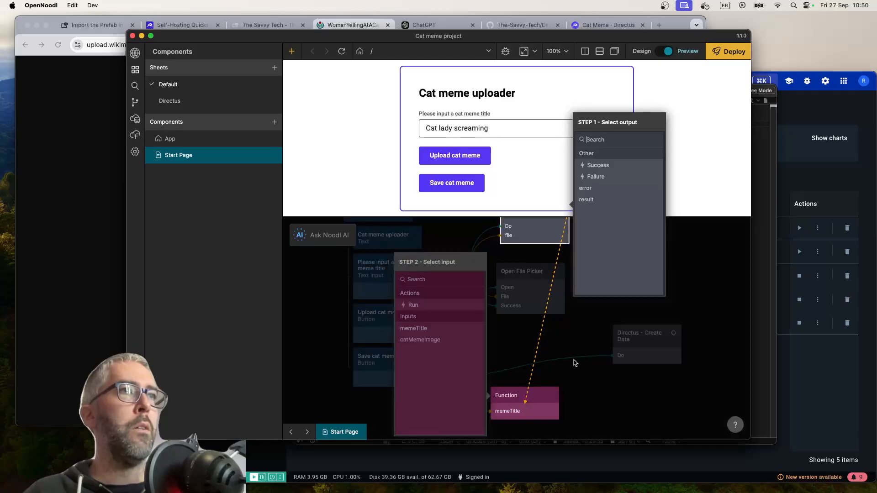
left_click(597, 203)
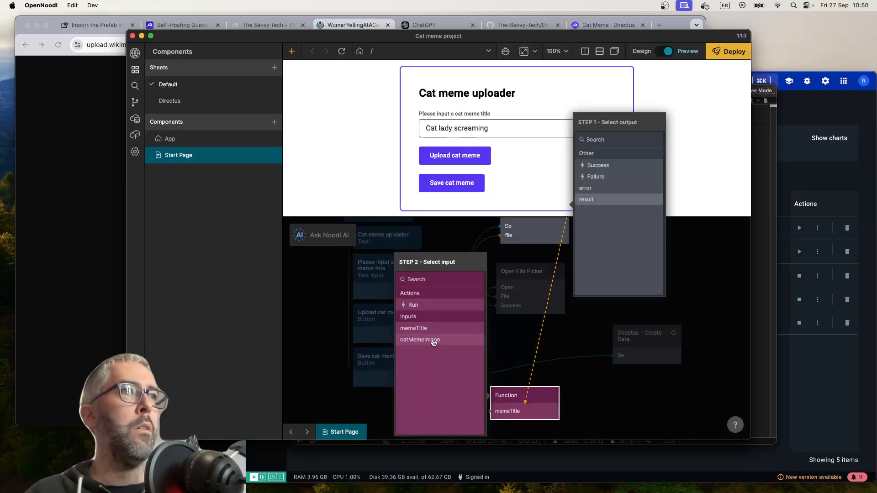
left_click(424, 340)
Move the Function node up below the Open File Picker node and rename it Create cat meme object
left_click_drag(525, 396, 527, 346)
double_click(174, 50)
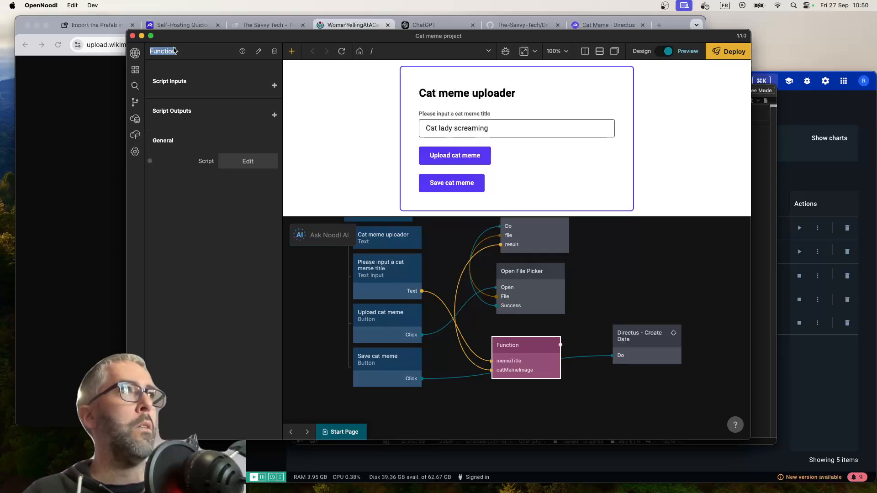
type("Create cat meme")
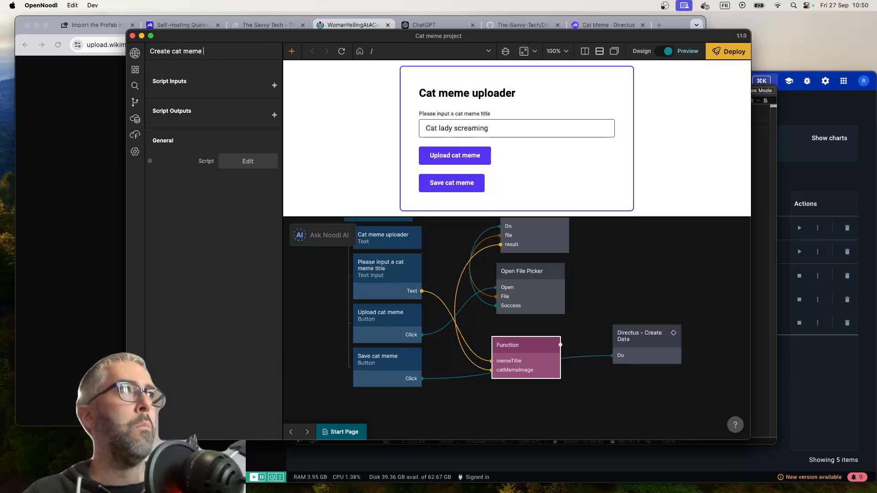
type(" object")
key("Return")
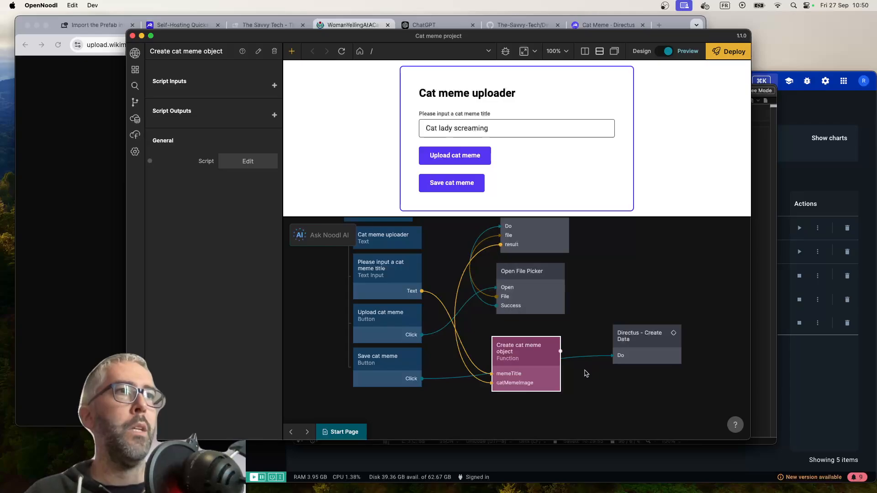
Link the Create cat meme object node's createObject output to the Data input of Directus - Create Data
left_click_drag(561, 350, 644, 348)
left_click(643, 349)
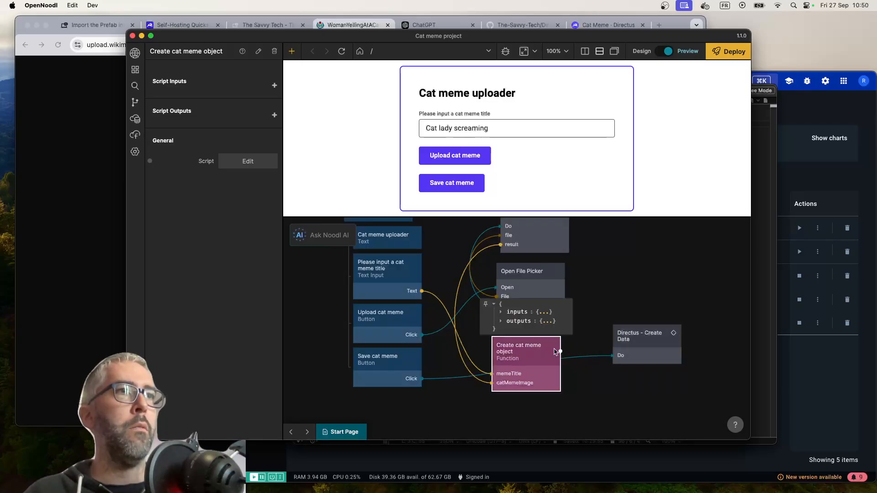
left_click_drag(560, 351, 637, 350)
left_click(439, 305)
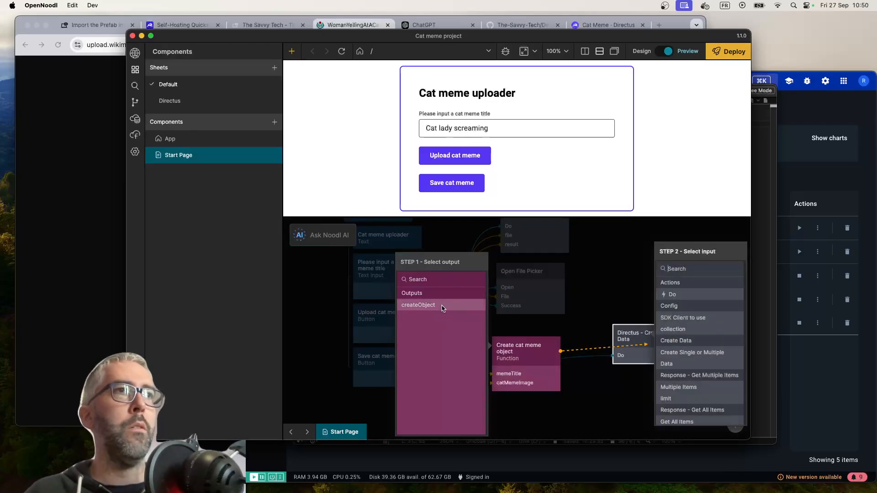
left_click(671, 364)
mouse_move(599, 368)
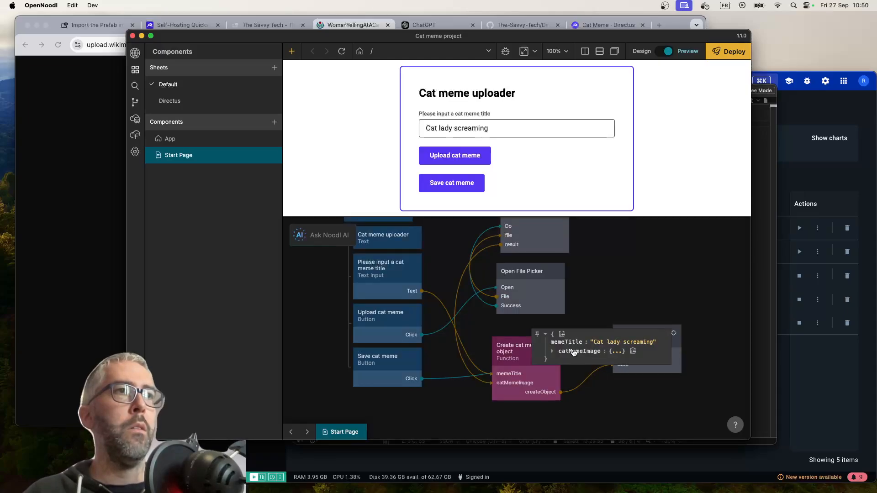
left_click(613, 354)
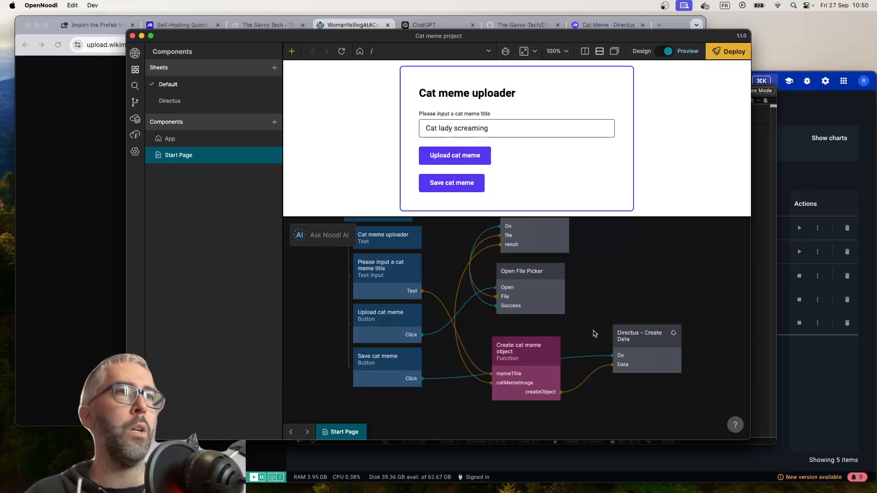
Test saving the cat meme in the preview, checking the warnings, the developer console and the Directus server log in Terminal
scroll(650, 301, "right", 2)
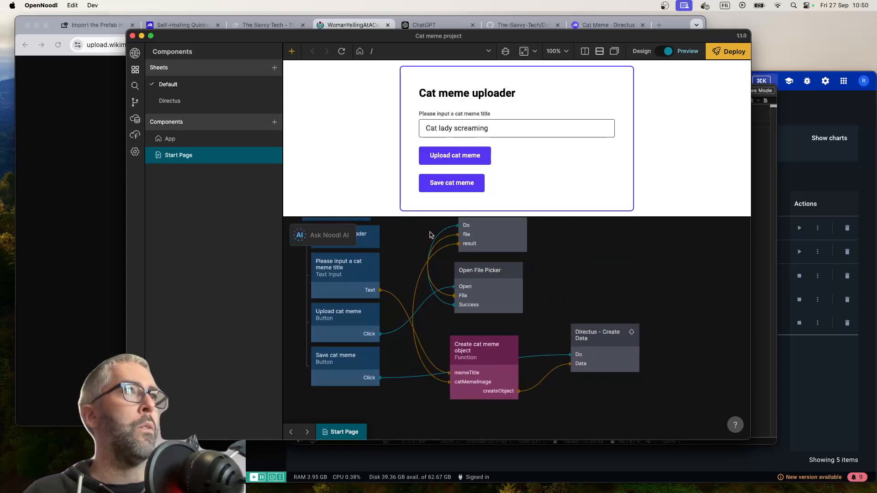
left_click(466, 179)
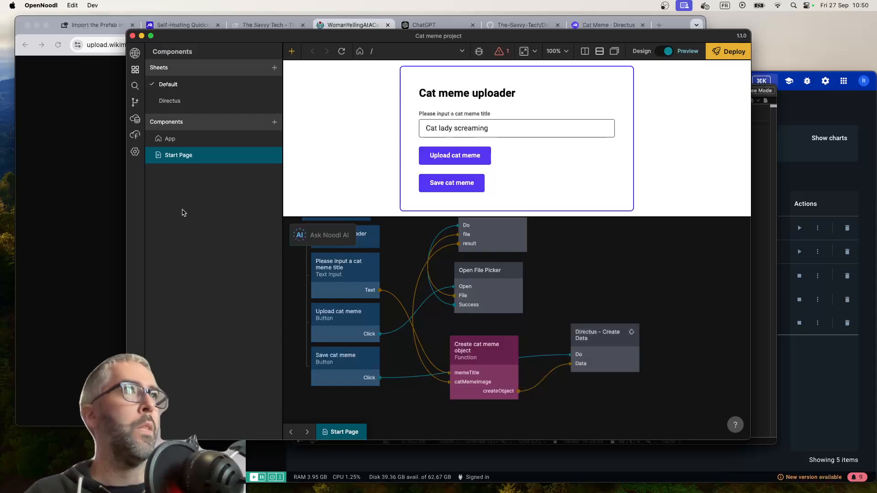
left_click(501, 54)
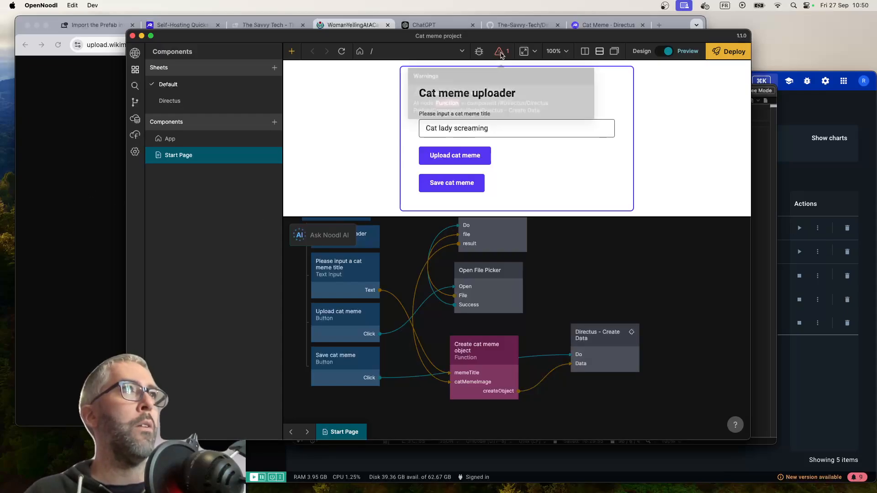
left_click(479, 52)
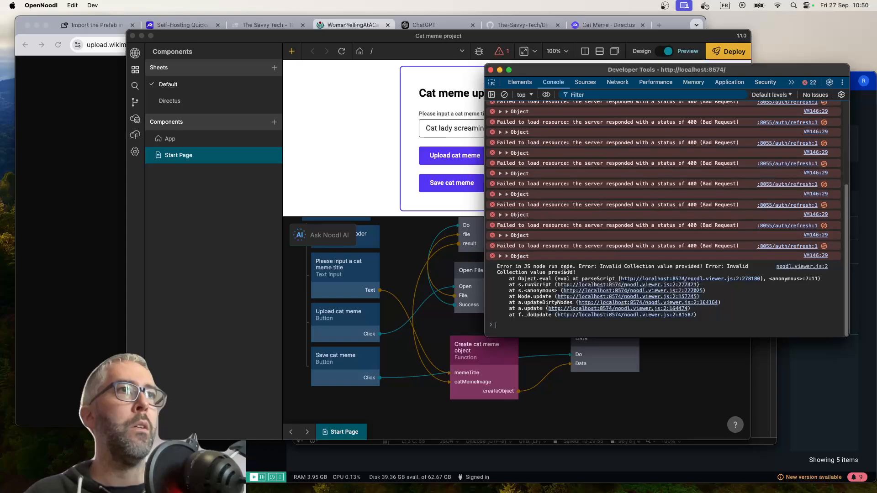
left_click(688, 379)
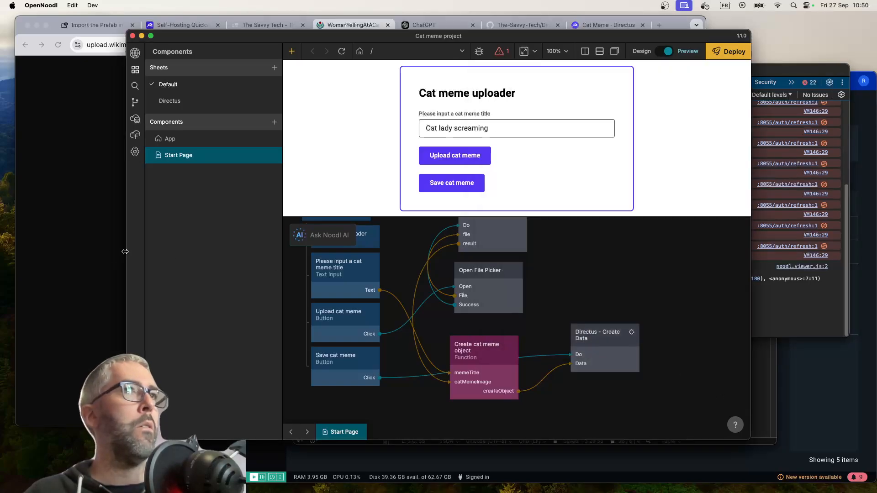
key("super+Tab")
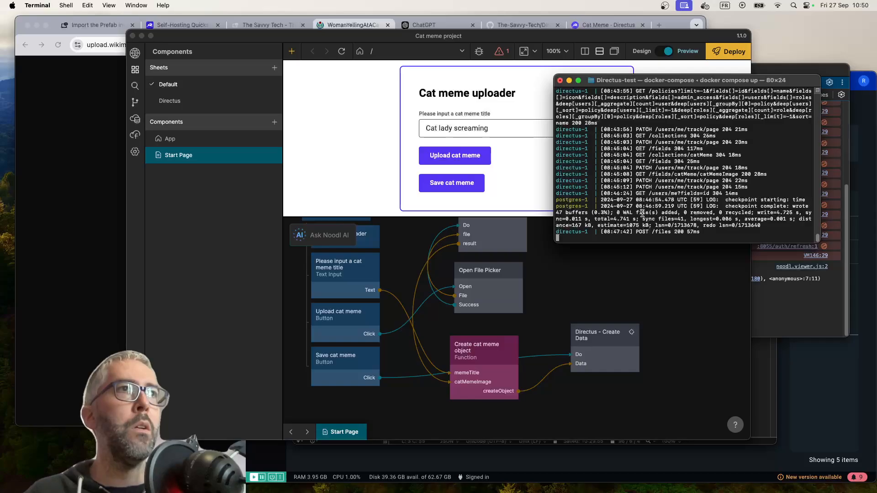
left_click(665, 320)
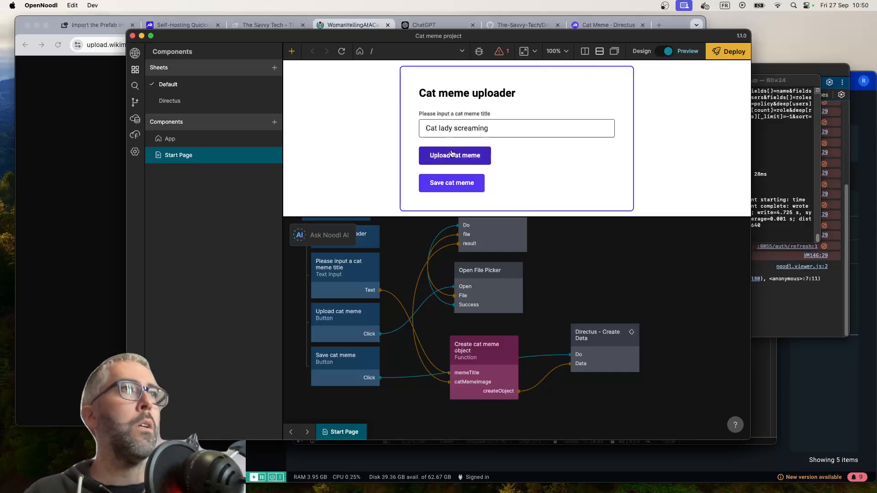
Switch to Directus in Chrome, view the Cat Meme collection's content and reload the page
left_click(53, 170)
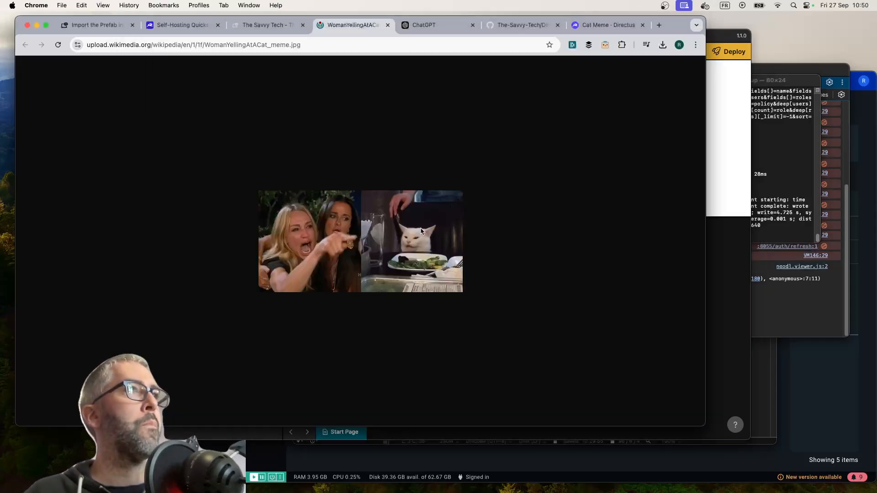
left_click(160, 27)
left_click(608, 26)
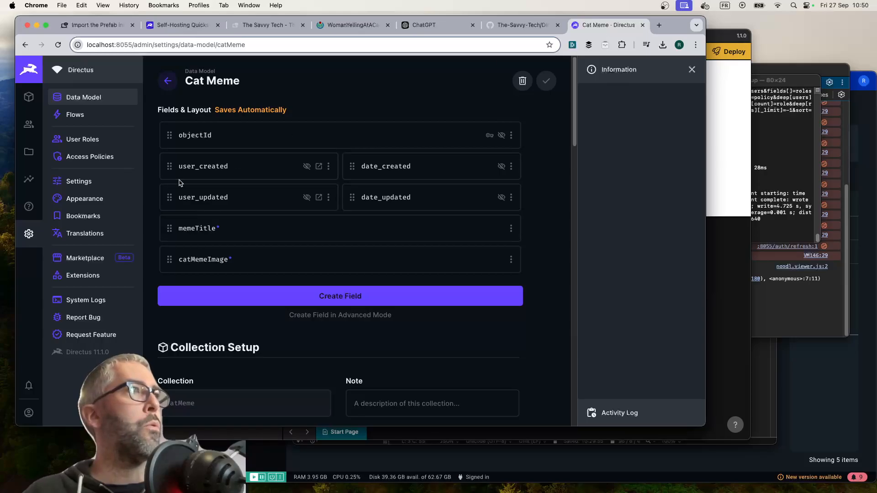
left_click(29, 97)
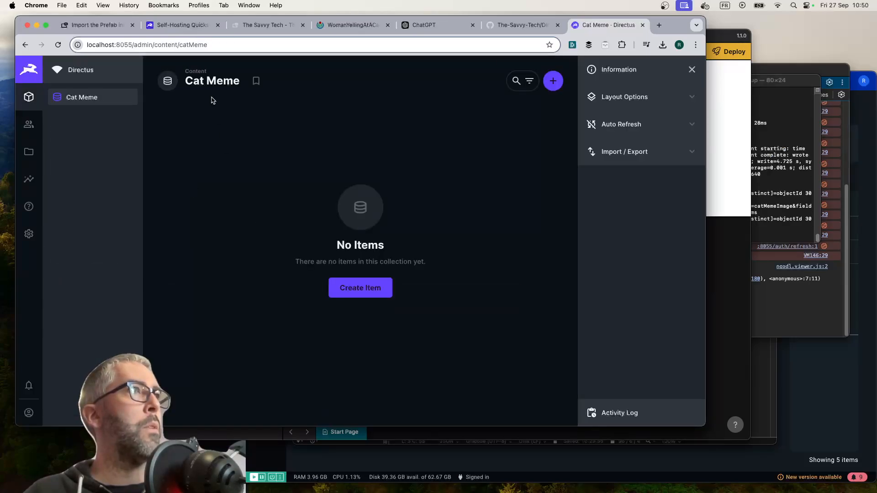
left_click(58, 45)
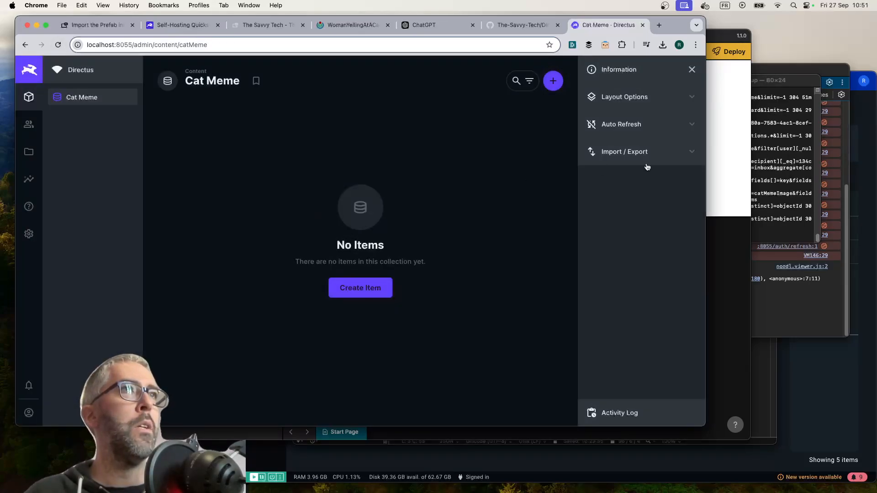
Set the Cat Meme content view's auto refresh interval to Every 10 Seconds
left_click(622, 125)
left_click(616, 168)
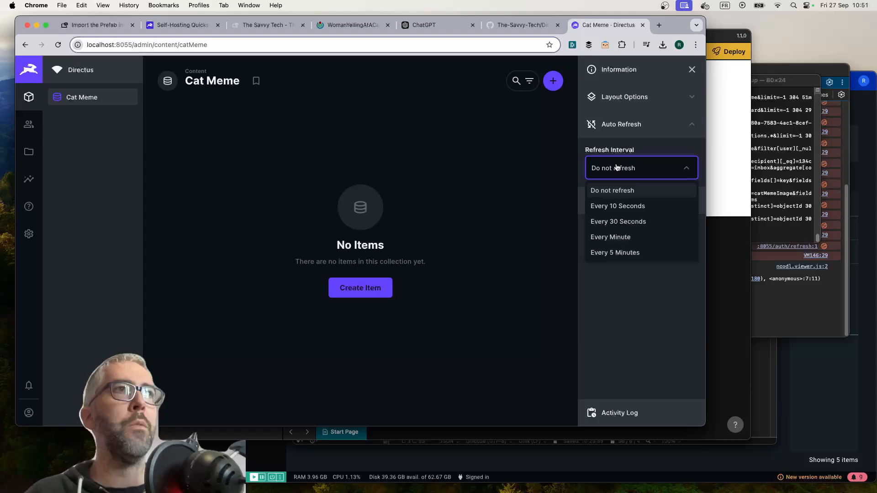
left_click(618, 206)
left_click(614, 180)
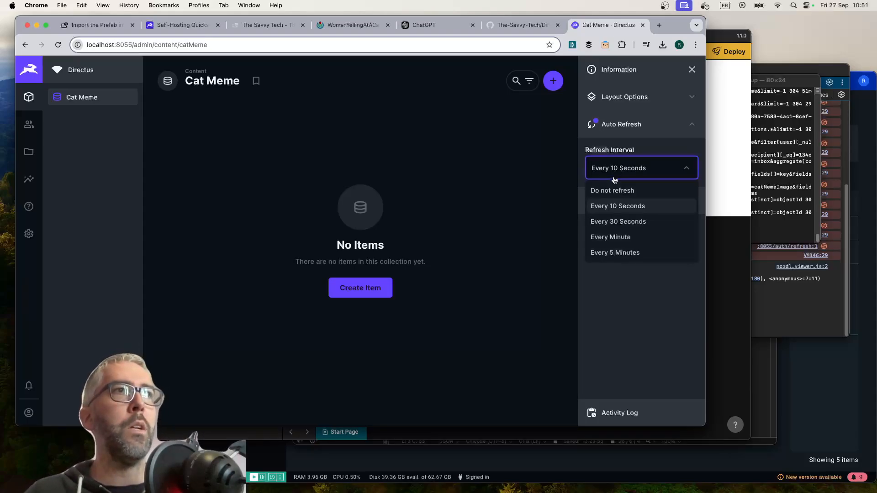
left_click(613, 180)
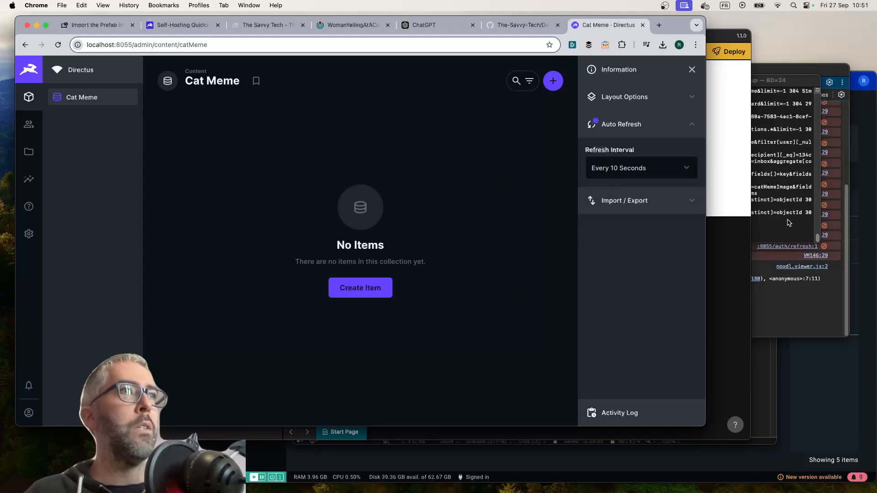
Return to OpenNoodl, examine the flagged Function node inside the Directus - Create Data component, and go back to the Start Page graph
left_click(720, 338)
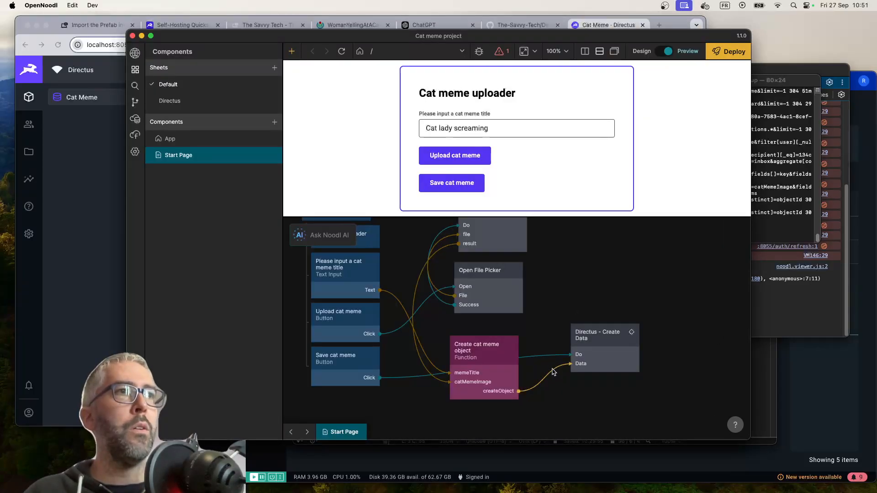
mouse_move(552, 371)
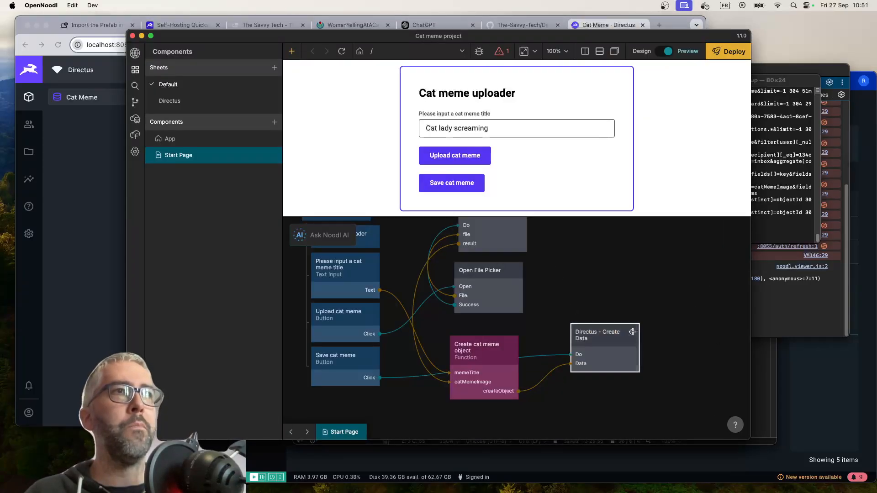
double_click(596, 342)
scroll(635, 321, "up", 2)
scroll(634, 321, "right", 1)
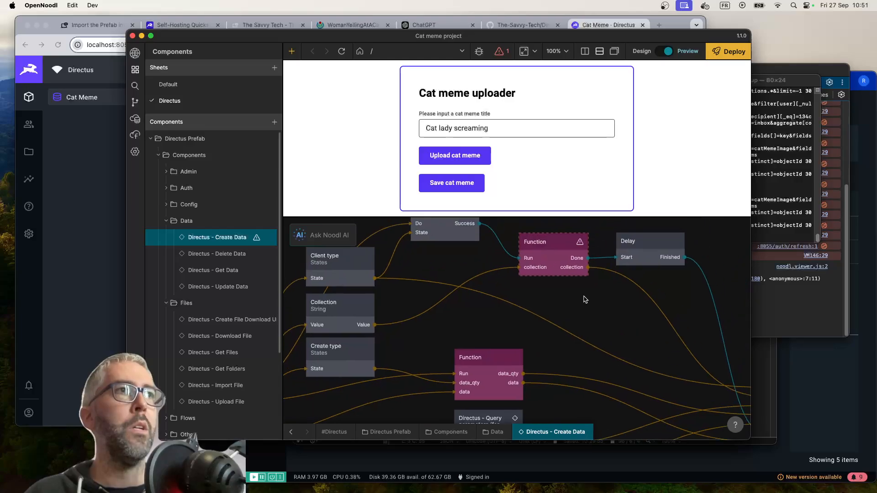
scroll(547, 267, "up", 2)
scroll(547, 267, "left", 1)
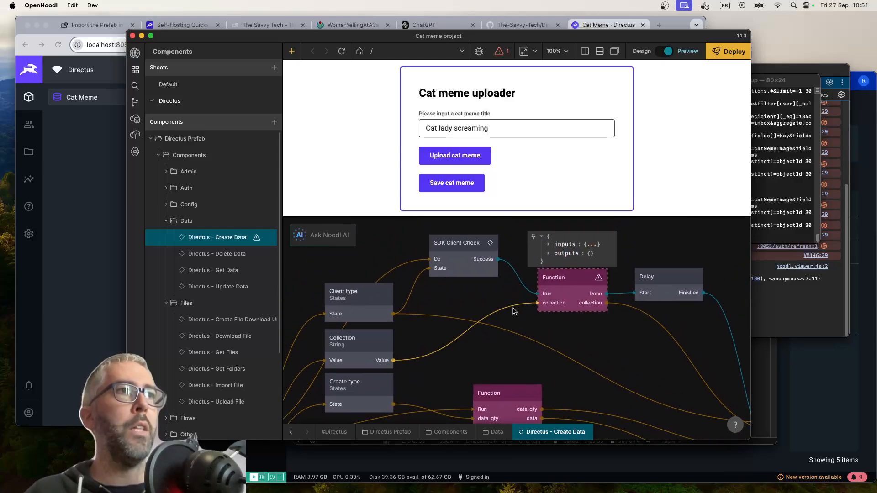
left_click(291, 432)
scroll(685, 329, "down", 3)
scroll(685, 328, "right", 2)
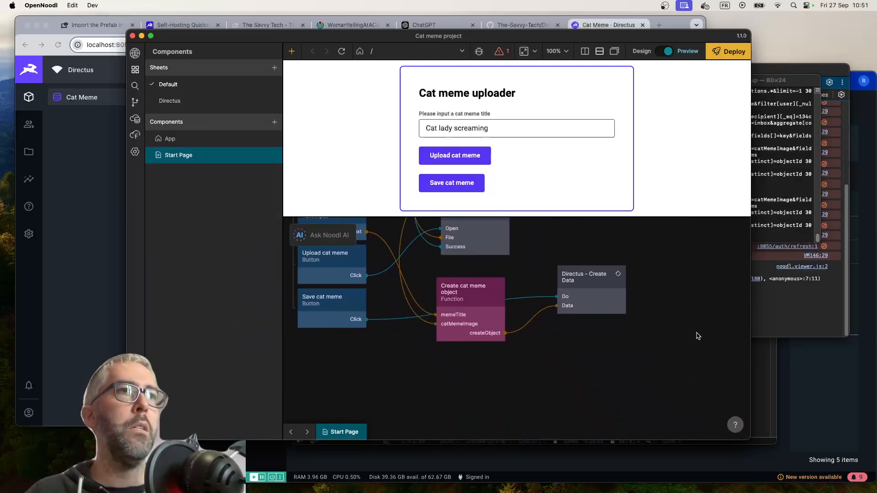
Set the collection of the Directus - Create Data node to catMeme
left_click(587, 286)
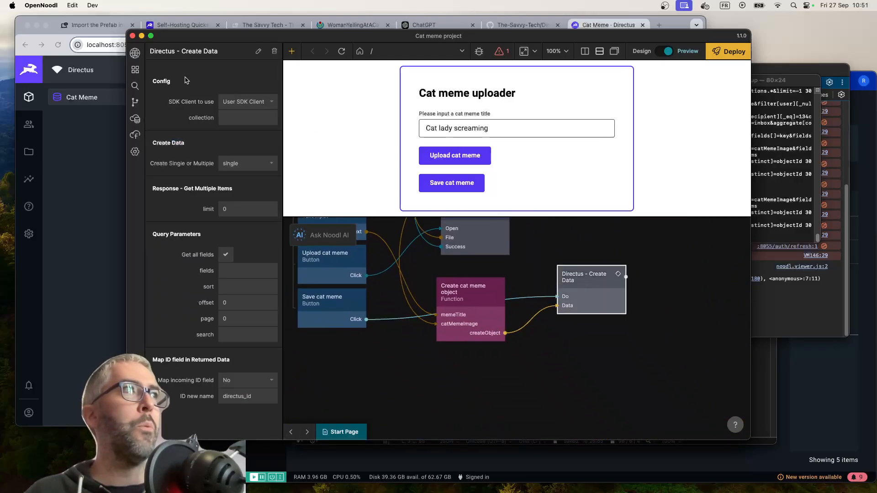
left_click(250, 117)
type("catMeme")
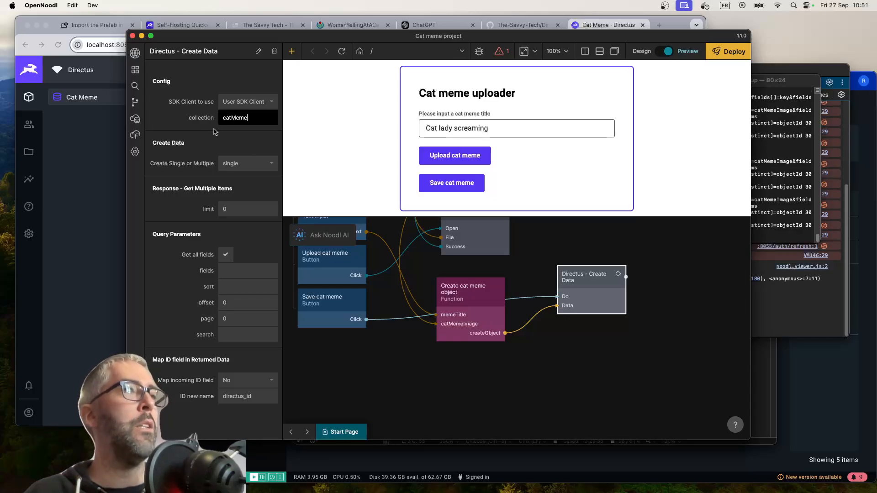
left_click(228, 143)
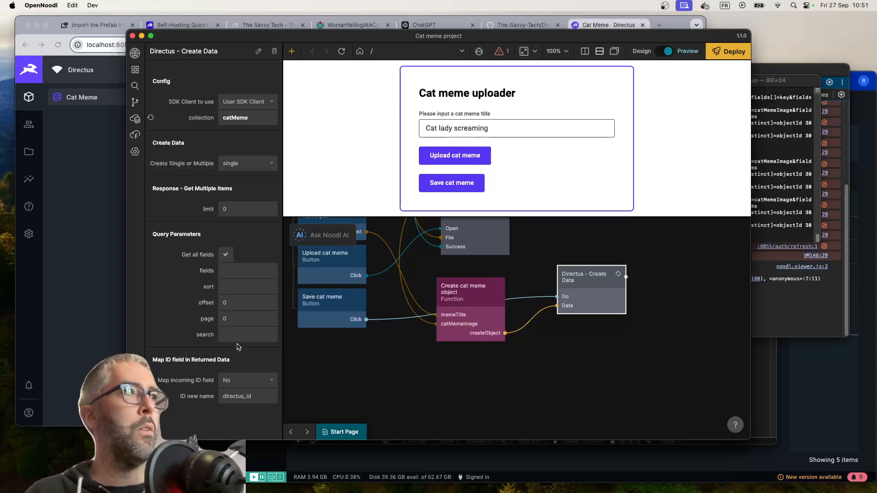
left_click(225, 254)
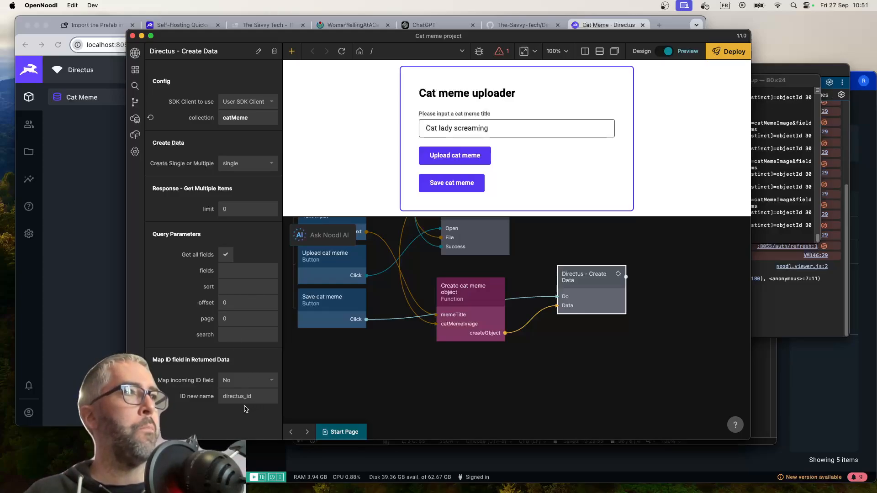
Set the Directus - Create Data node's SDK client to Site SDK Client
left_click(257, 100)
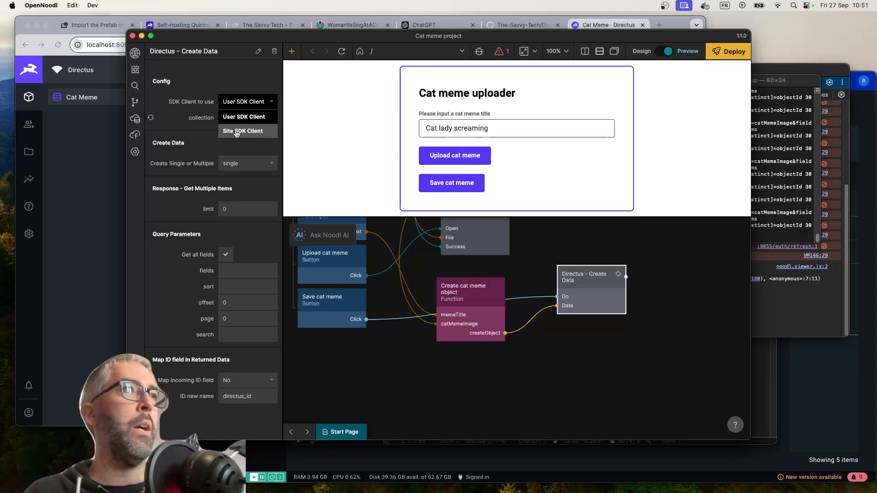
left_click(237, 132)
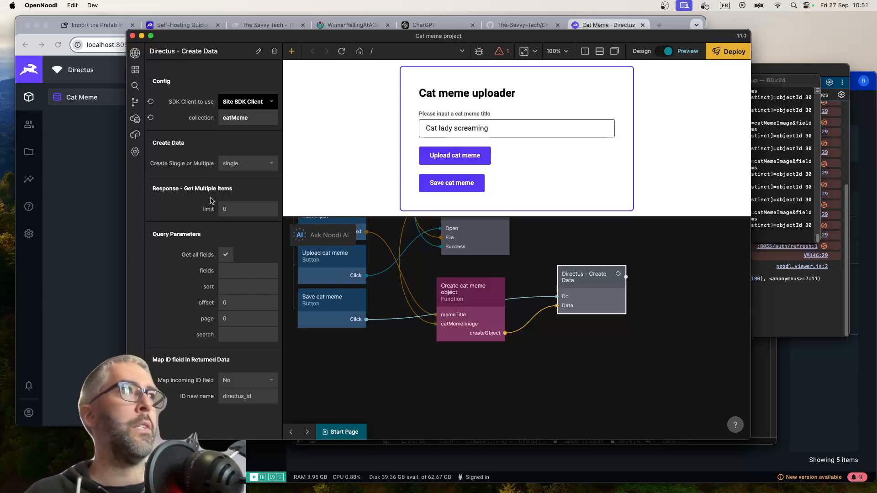
left_click(605, 342)
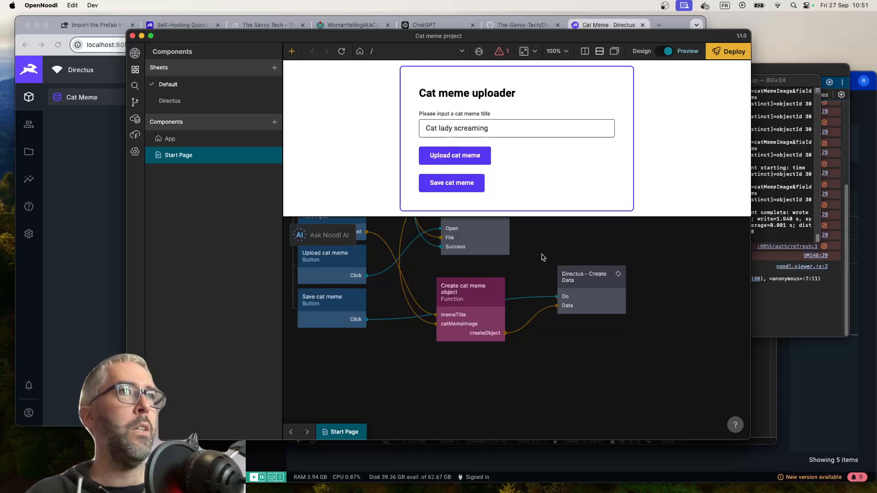
Save the cat meme from the preview form and examine the Script's result output inside the Directus - Create Data component
left_click(479, 180)
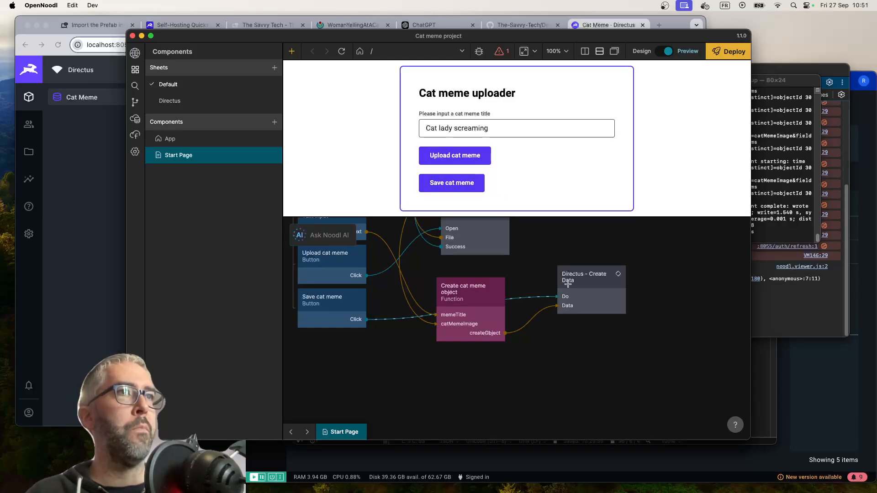
double_click(588, 294)
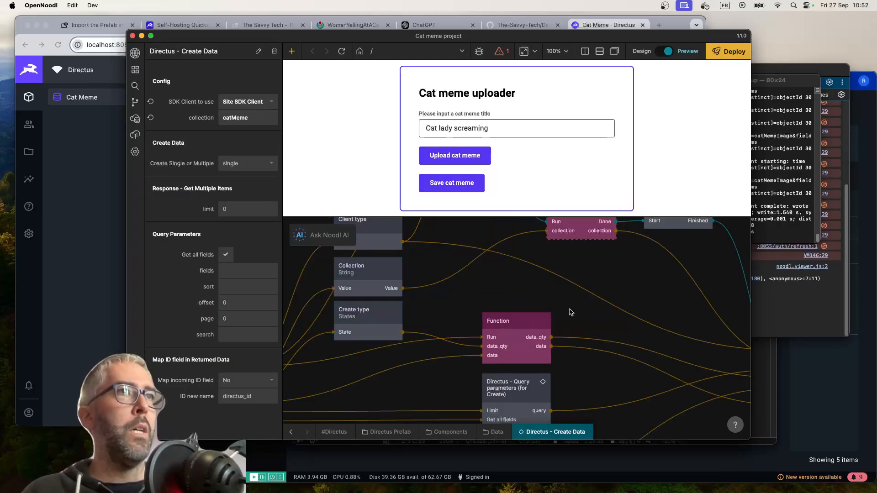
scroll(571, 312, "up", 3)
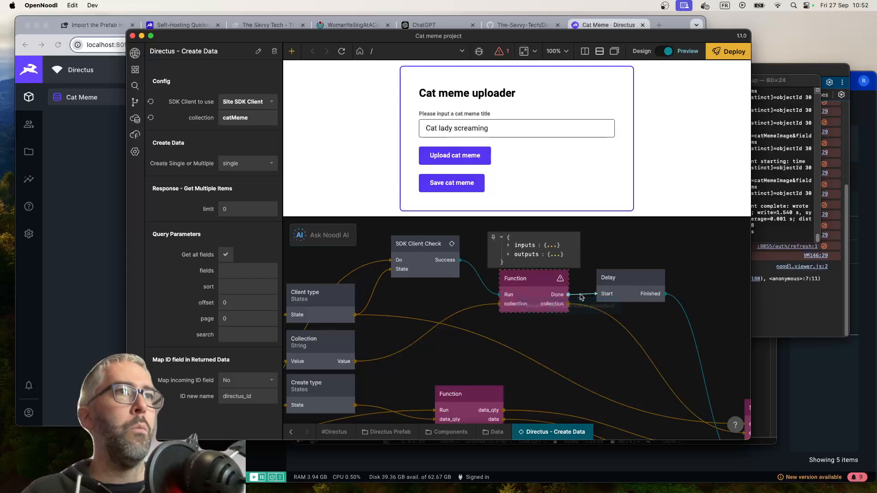
mouse_move(681, 309)
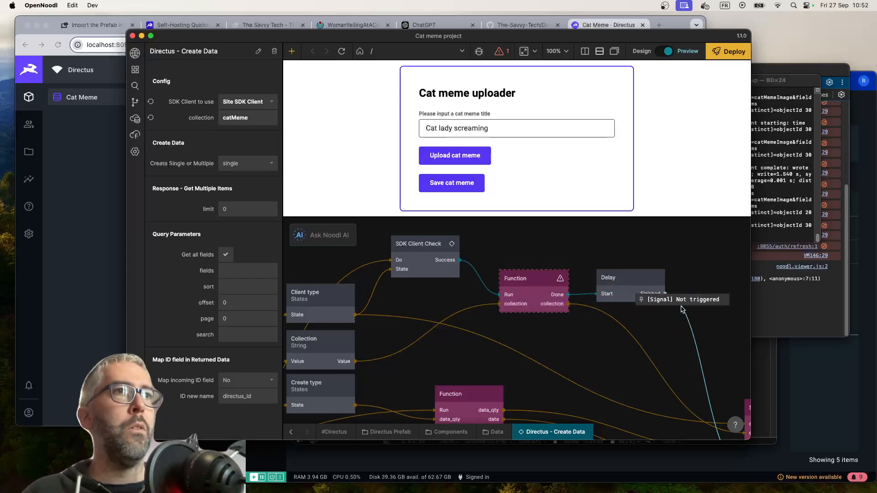
scroll(682, 309, "down", 3)
scroll(681, 309, "right", 4)
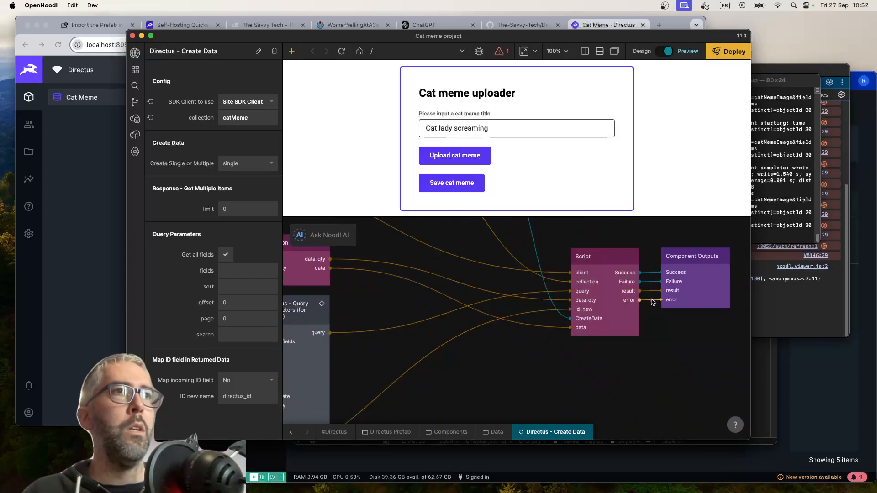
mouse_move(652, 291)
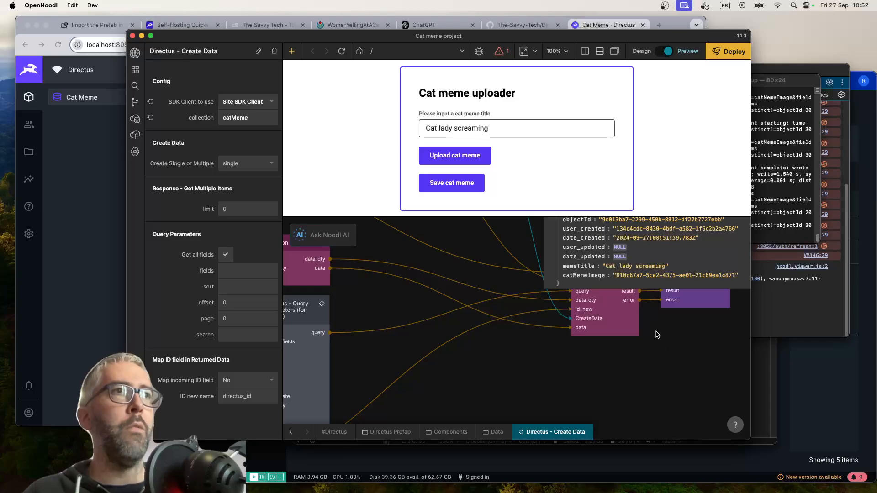
scroll(659, 341, "up", 3)
scroll(659, 341, "right", 2)
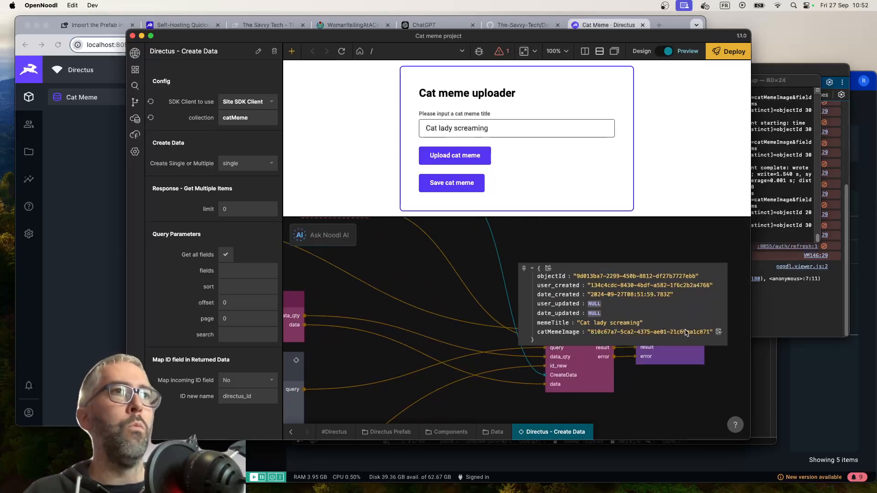
Switch to Directus, open the Cat lady screaming record to check its title and image, and return to the Cat Meme list
left_click(90, 236)
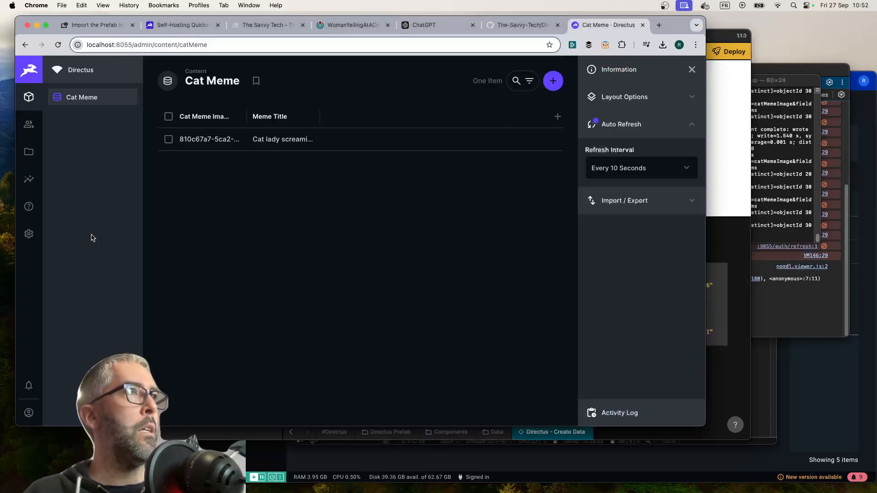
left_click(218, 140)
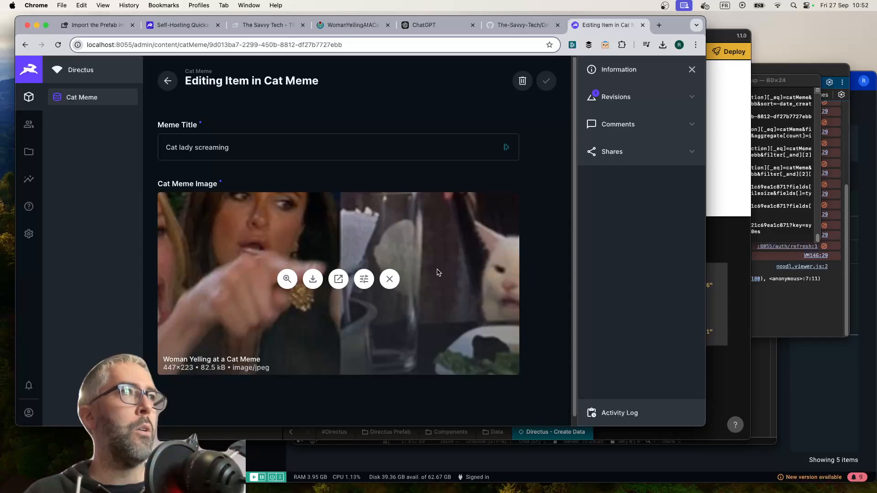
left_click(92, 97)
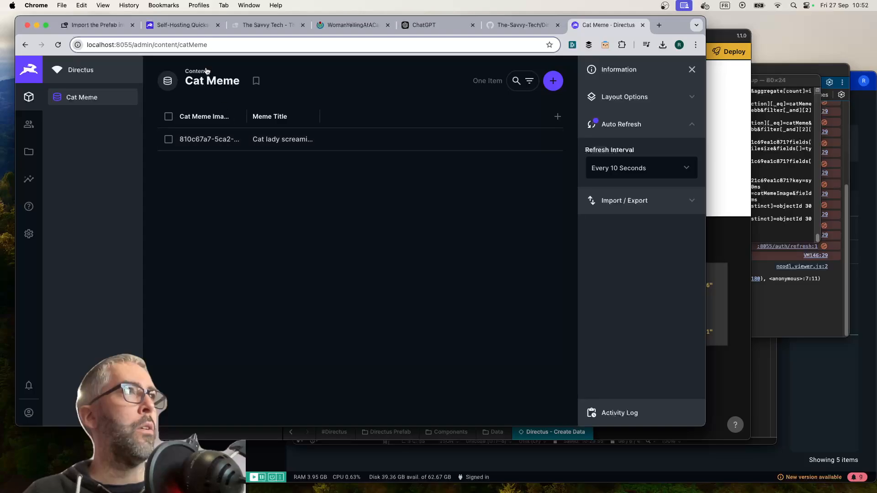
Return to OpenNoodl and reopen the Start Page graph from the Default sheet
left_click(729, 369)
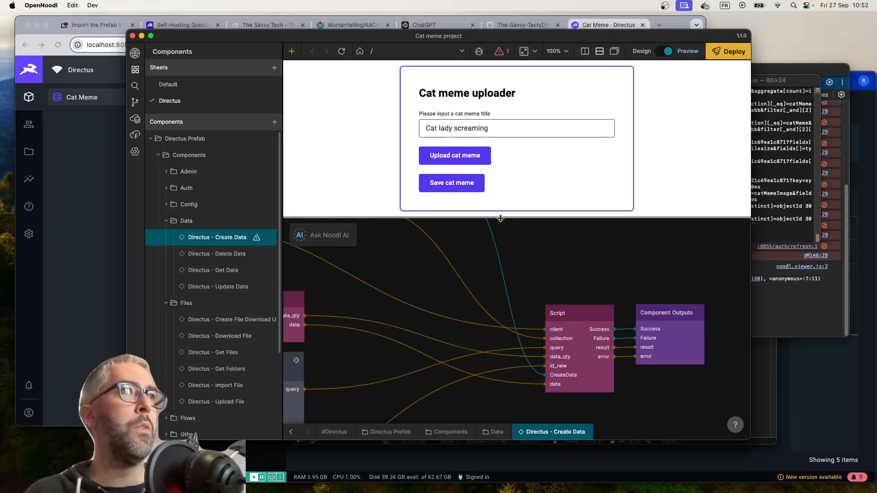
left_click_drag(500, 217, 499, 302)
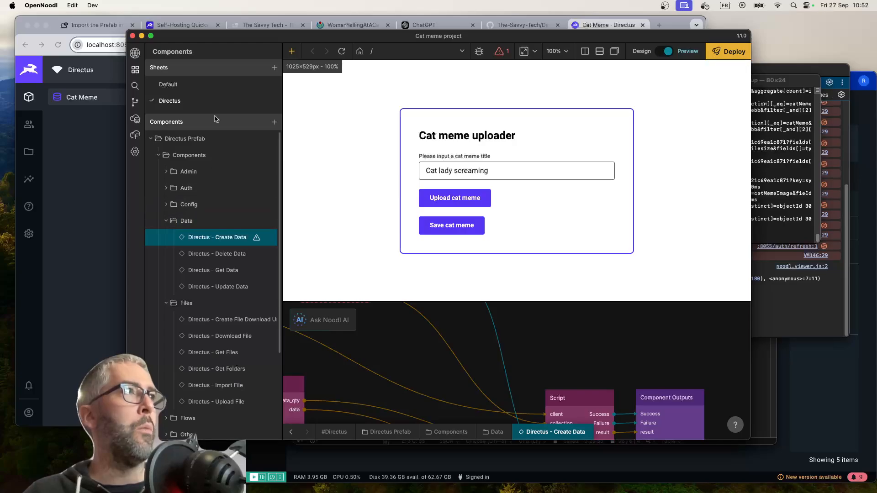
left_click(167, 84)
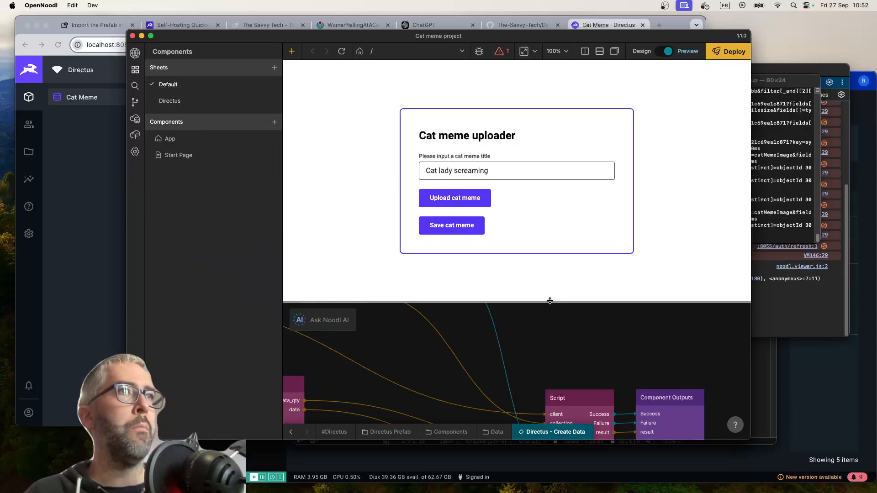
left_click_drag(549, 300, 562, 233)
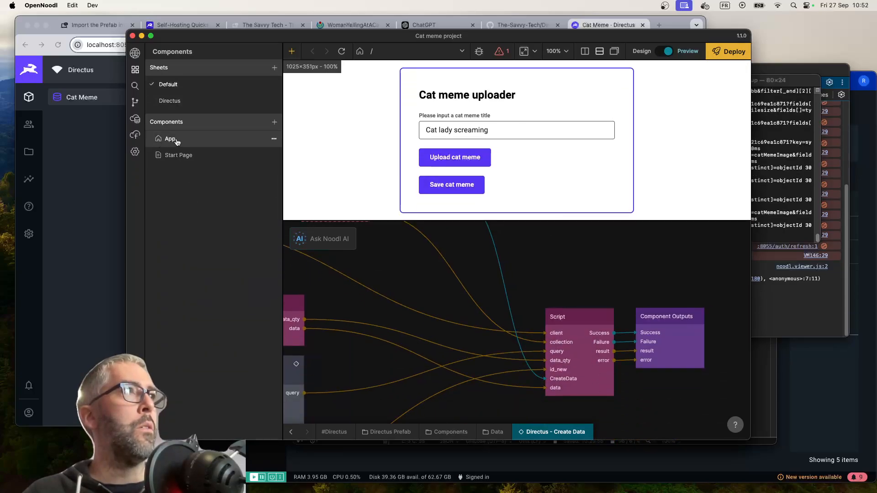
left_click(179, 156)
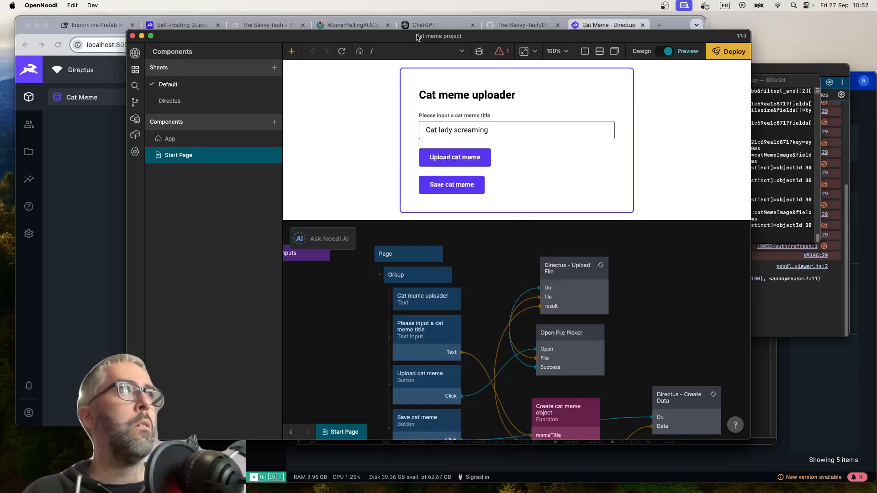
Enlarge the project window across the screen and set the preview beside the node graph, about 600 px wide
left_click_drag(417, 37, 346, 19)
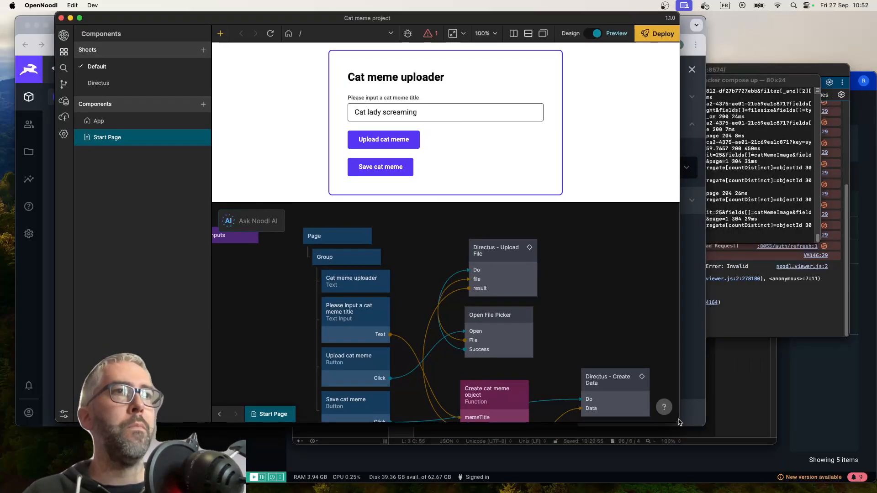
left_click_drag(679, 422, 816, 471)
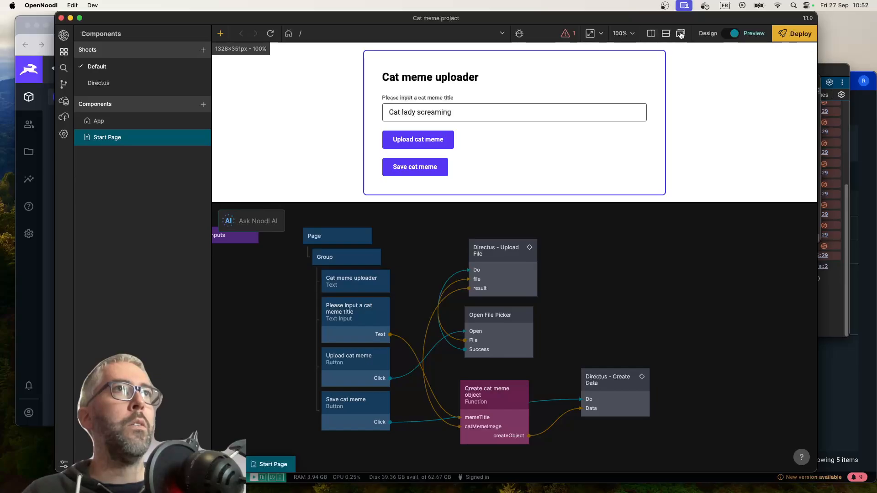
left_click(651, 33)
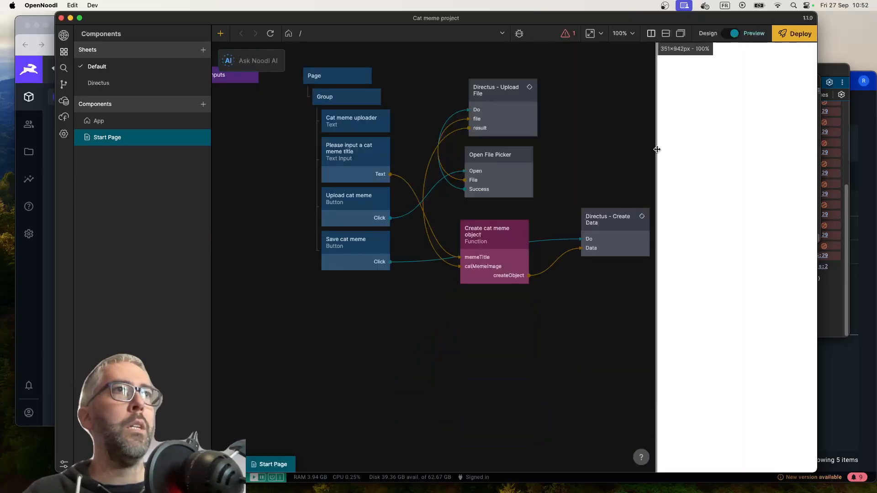
left_click_drag(656, 149, 487, 150)
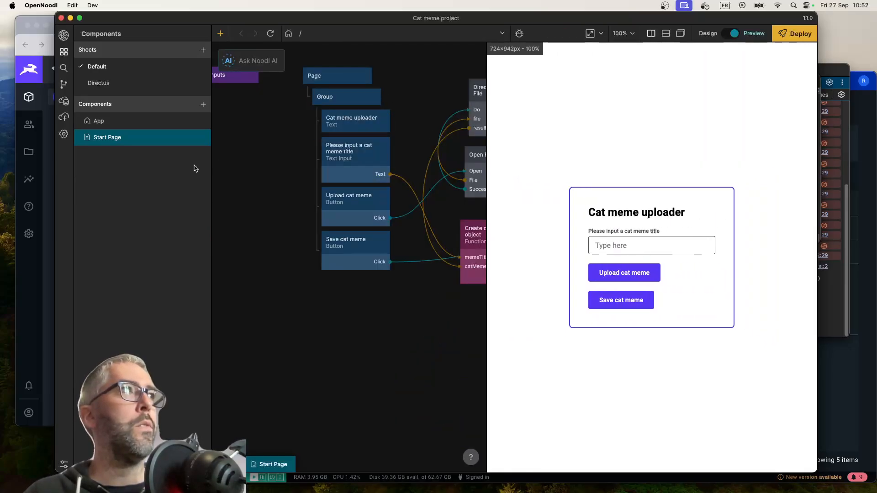
left_click_drag(121, 17, 66, 17)
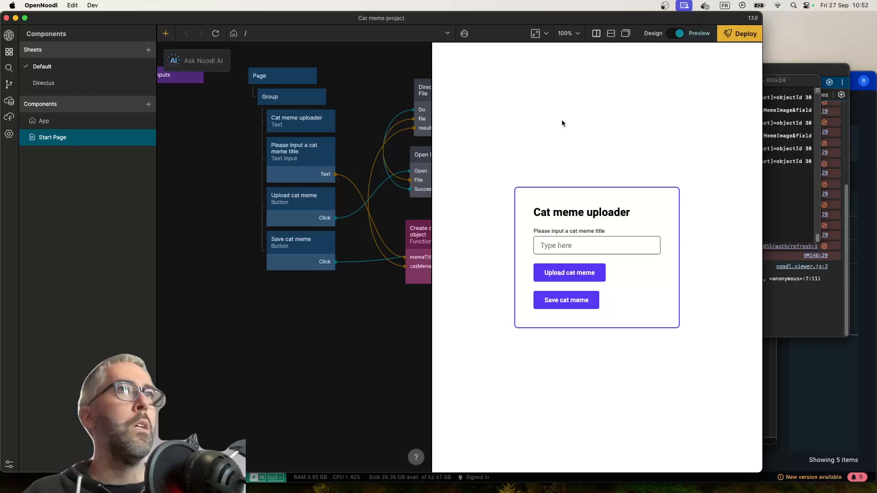
double_click(762, 80)
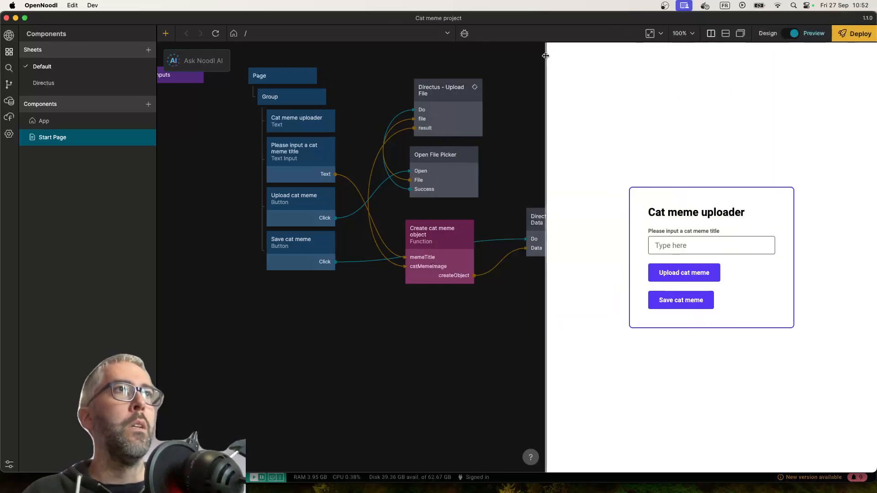
left_click_drag(545, 60, 602, 61)
Add a second Group node as a child of Page, below the cat meme form's Group
scroll(509, 185, "down", 2)
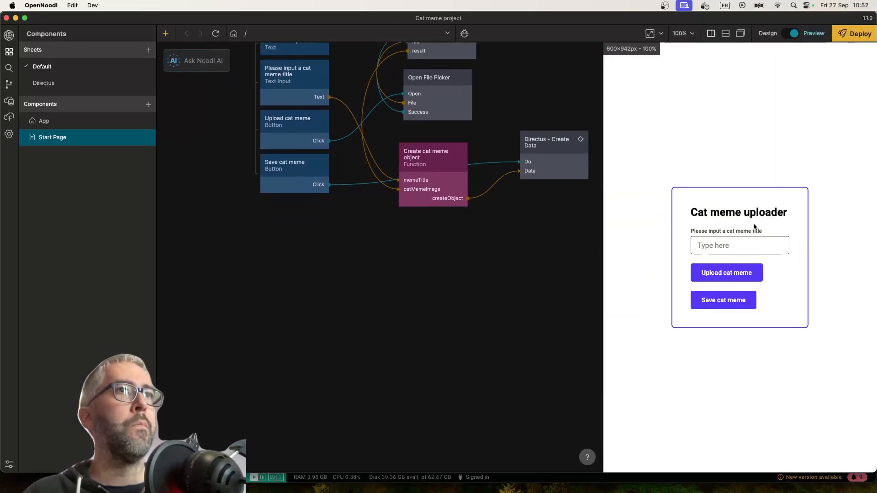
scroll(385, 239, "up", 1)
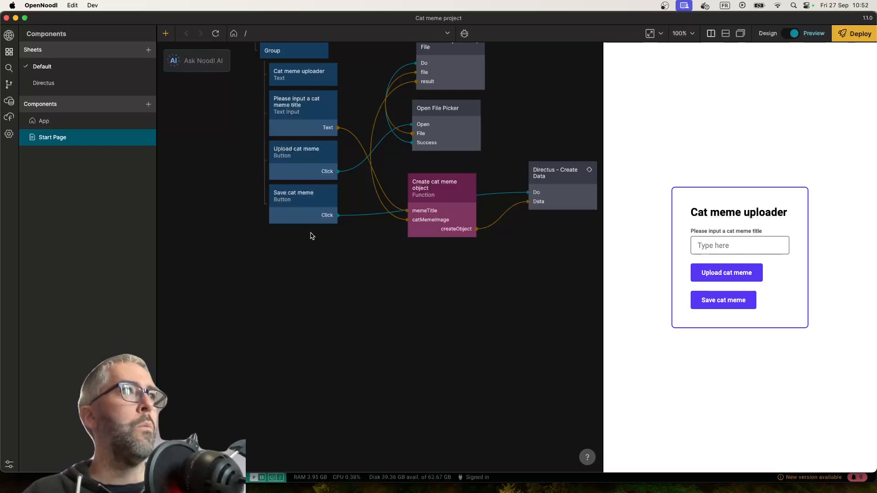
scroll(278, 251, "left", 2)
right_click(266, 254)
type("g")
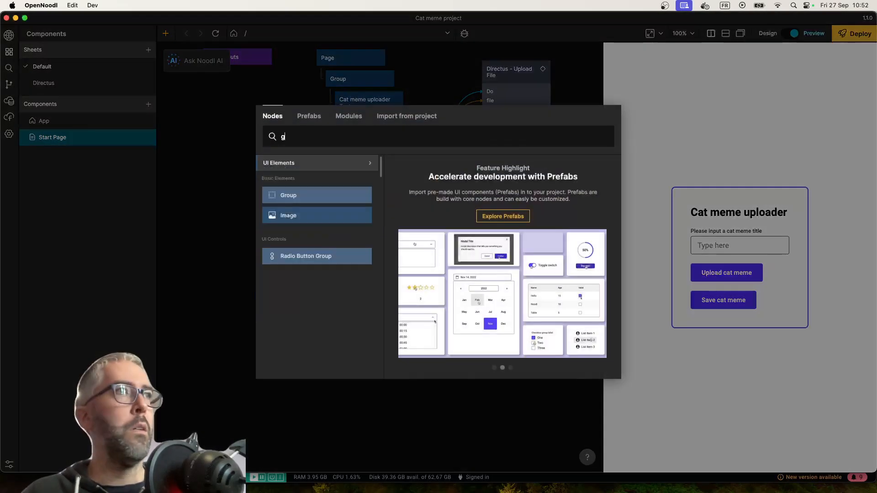
key("Return")
left_click_drag(267, 258, 327, 260)
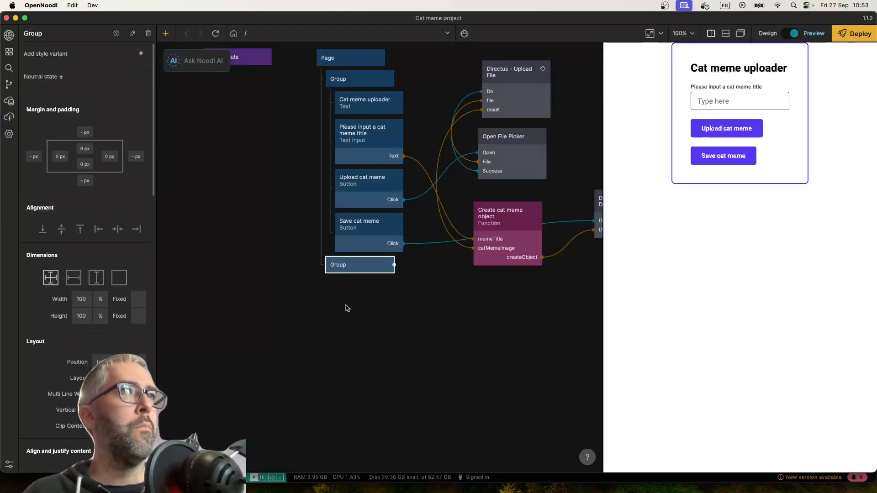
Add a Repeater node inside the new empty Group on the Start Page
right_click(407, 326)
type("re")
key("Return")
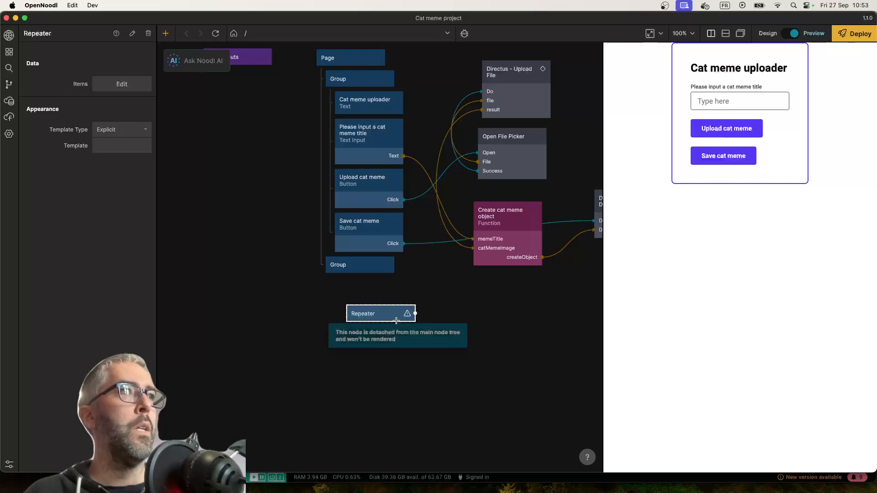
left_click_drag(414, 314, 371, 269)
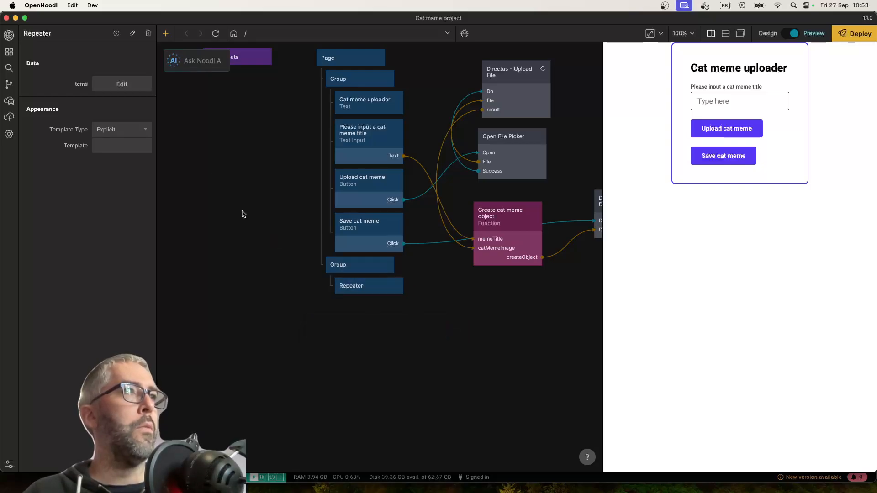
Create a component named "Cat meme item" under Start Page
left_click(8, 52)
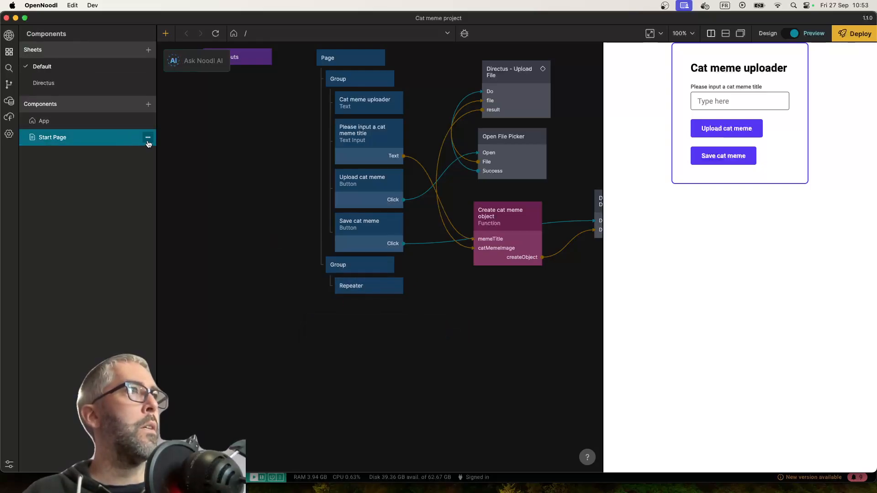
left_click(147, 137)
left_click(147, 156)
type("Cat meme item")
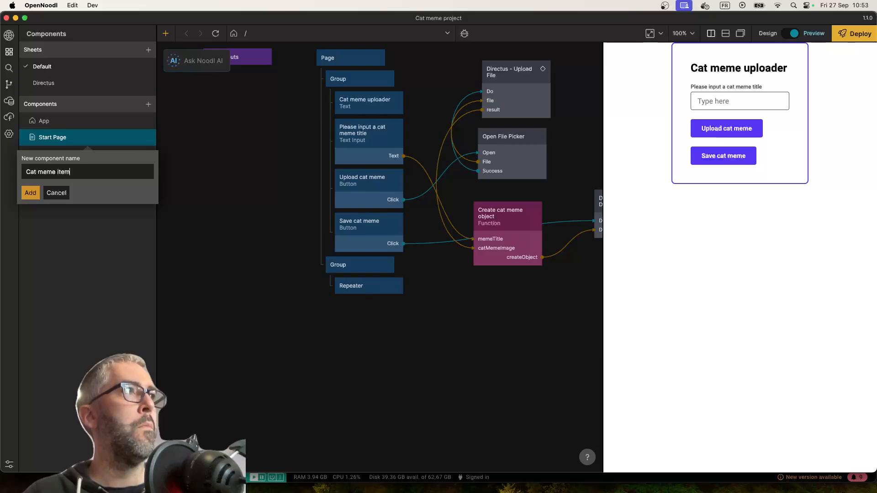
key("Return")
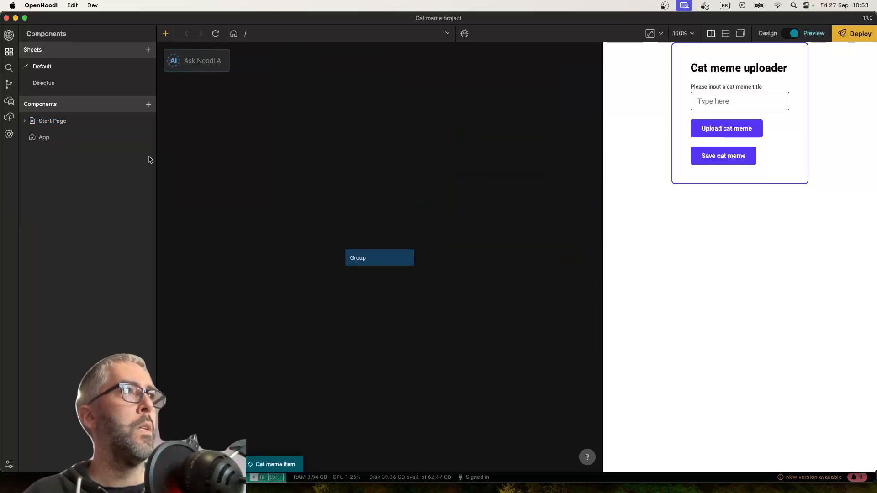
Add a Text node and an Image node as children of the Group in the Cat meme item component
right_click(380, 286)
type("t")
key("Return")
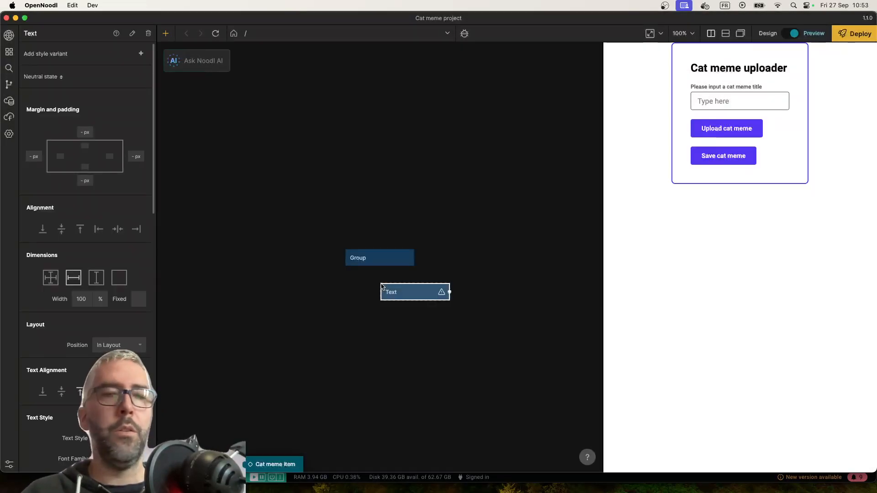
right_click(383, 287)
right_click(353, 299)
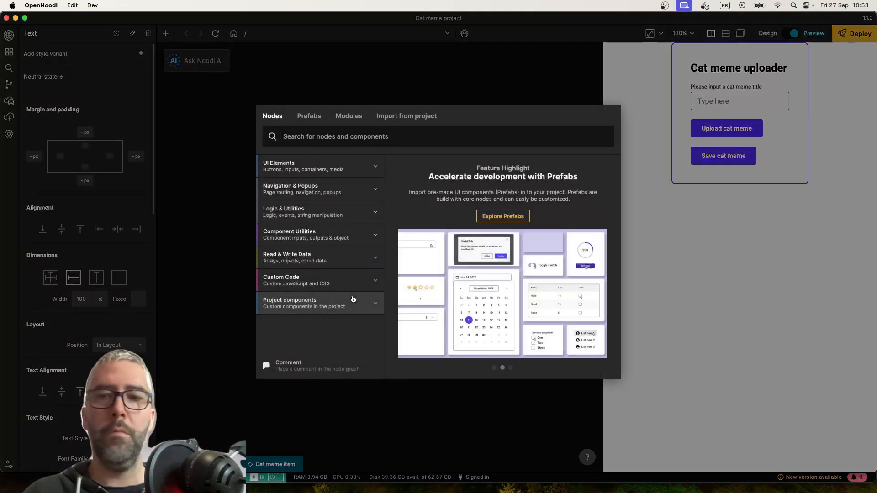
type("ima")
key("Return")
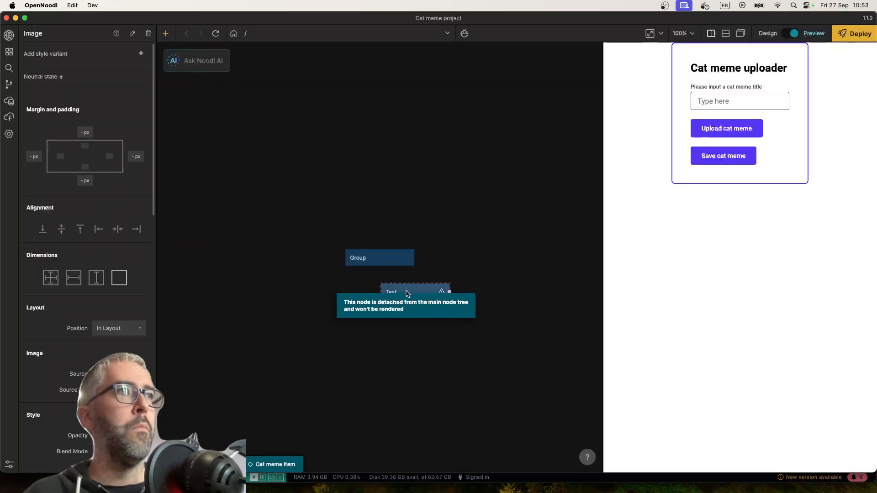
left_click_drag(406, 294, 391, 273)
left_click_drag(381, 302, 392, 284)
Delete the Text node from the Group in the Cat meme item component
left_click(380, 282)
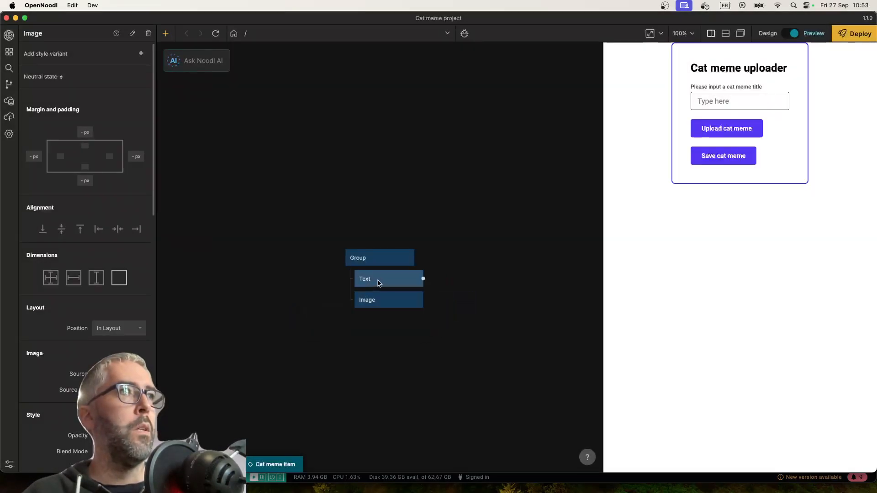
left_click(44, 37)
key("Delete")
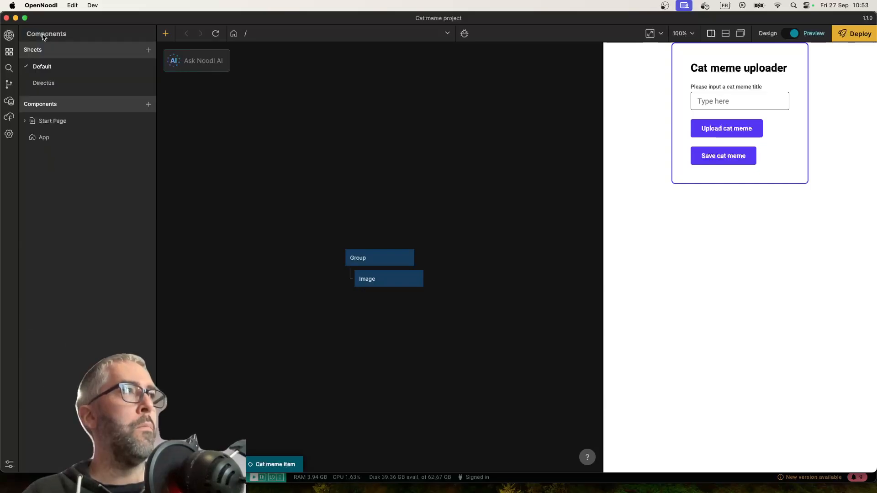
Restore the deleted Text node in the Cat meme item component and rename it "Meme title"
key("super+z")
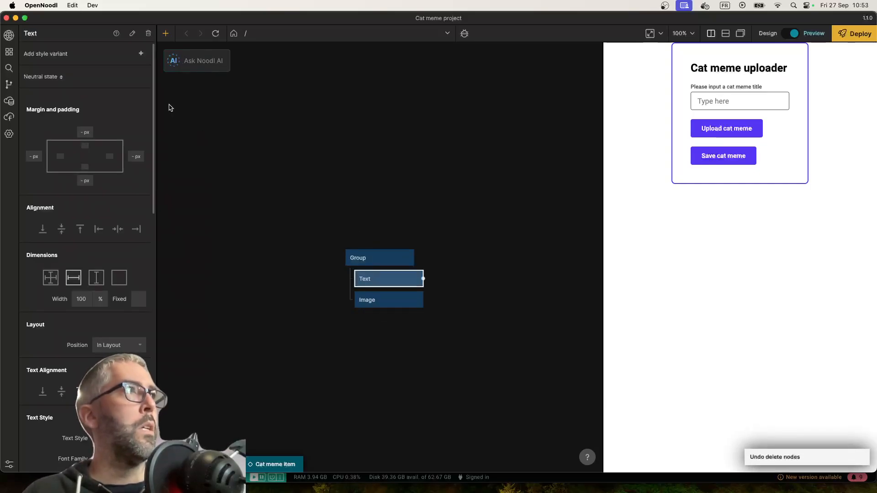
left_click(34, 36)
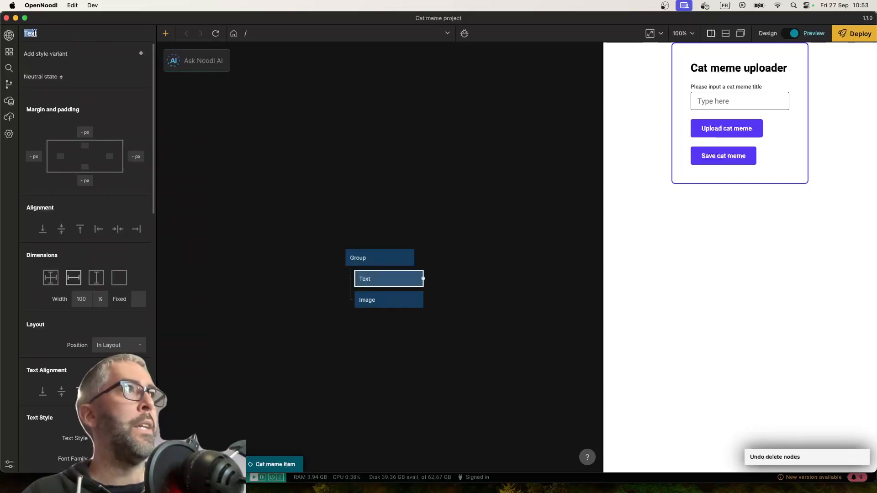
type("Meme title")
key("Return")
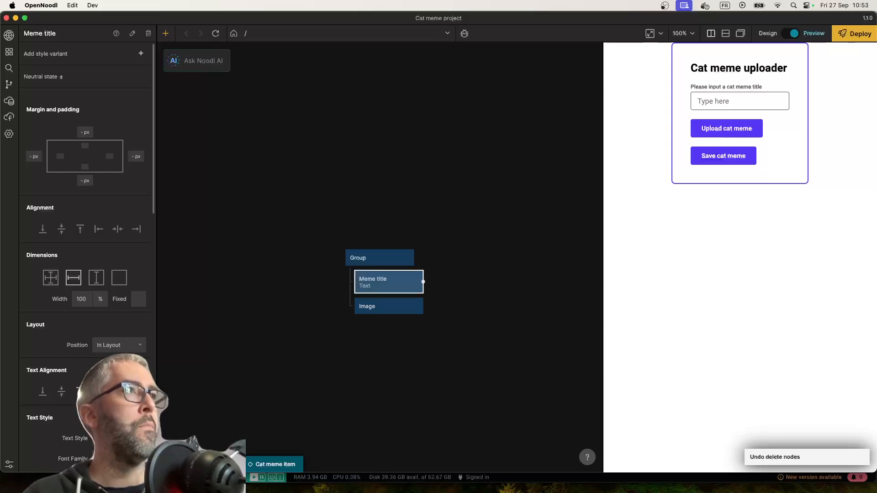
Rename the Image node in the Cat meme item component to "Meme image"
left_click(356, 305)
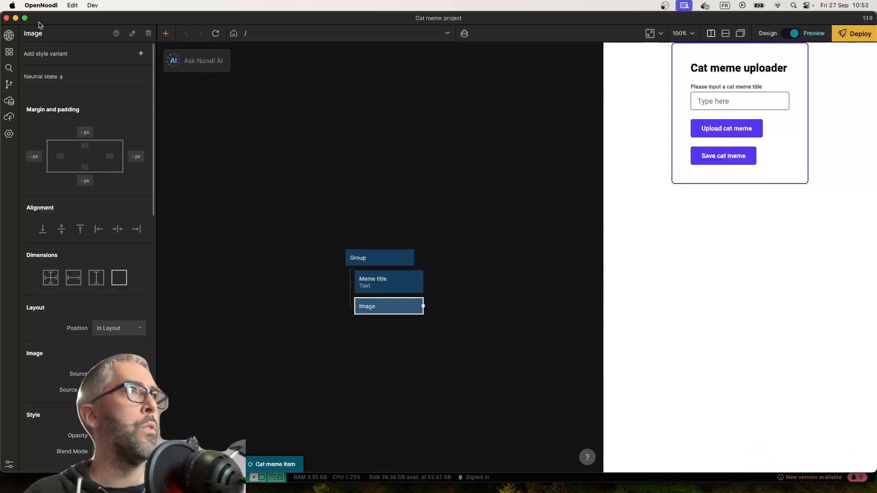
left_click(46, 34)
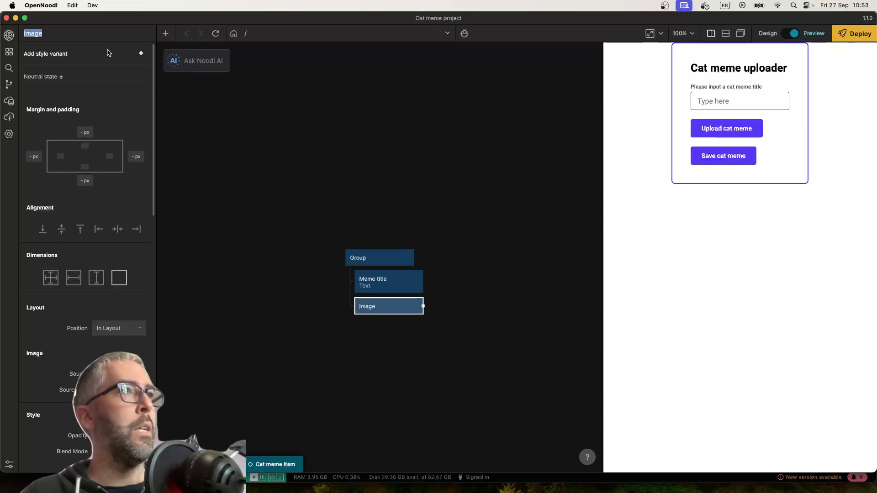
type("Meme image")
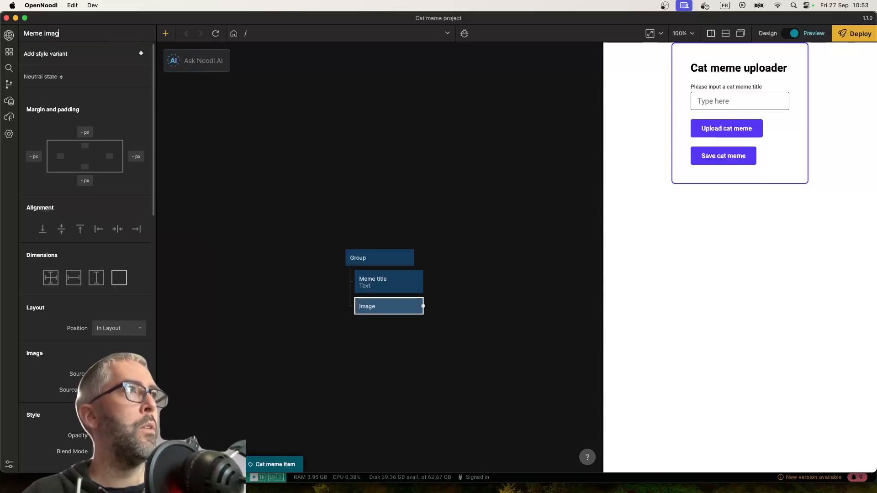
key("Return")
Add an Object node to the Cat meme item component and set it to get its Id from the repeater
right_click(268, 269)
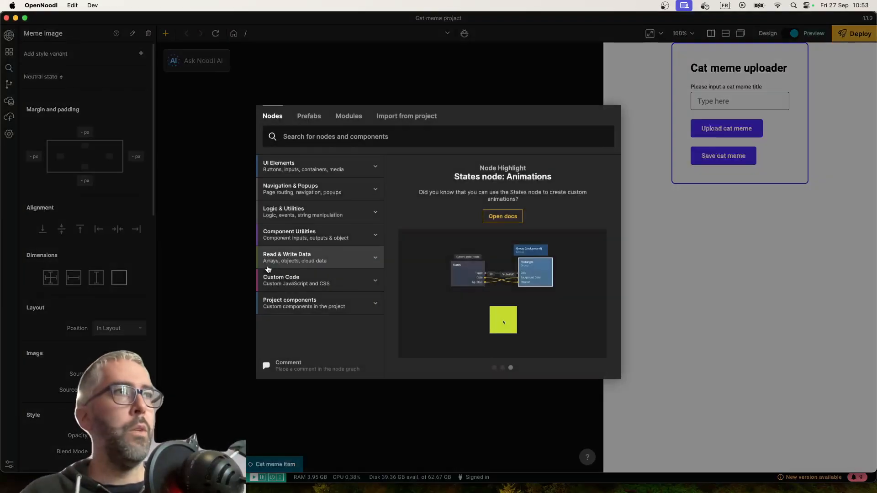
type("obj")
key("Return")
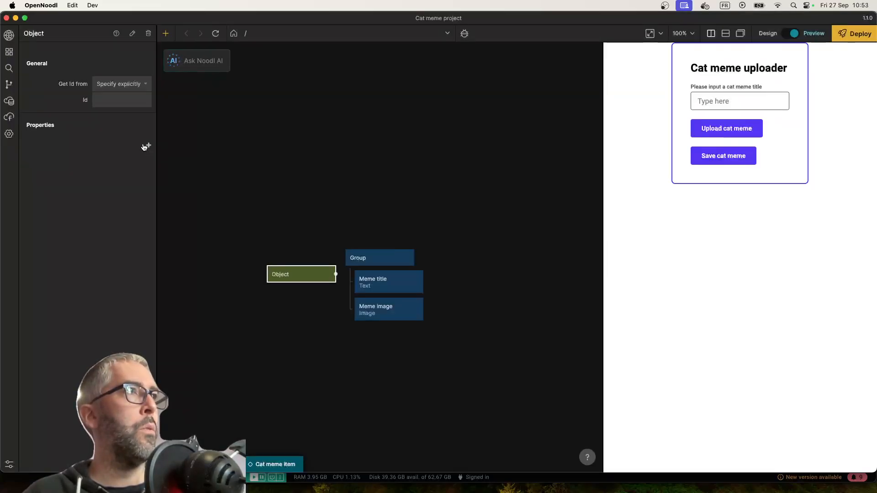
left_click(130, 84)
left_click(131, 98)
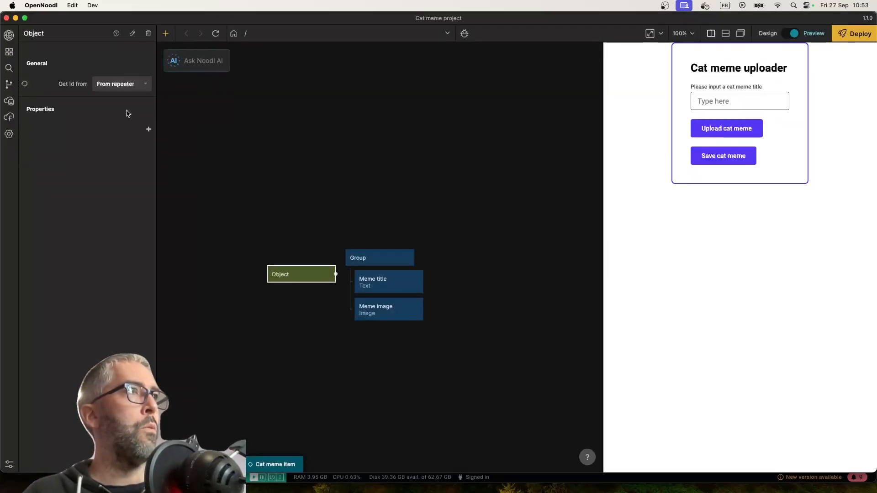
Add the properties memeTitle and catMemeImage to the Object node
left_click(147, 130)
type("meme")
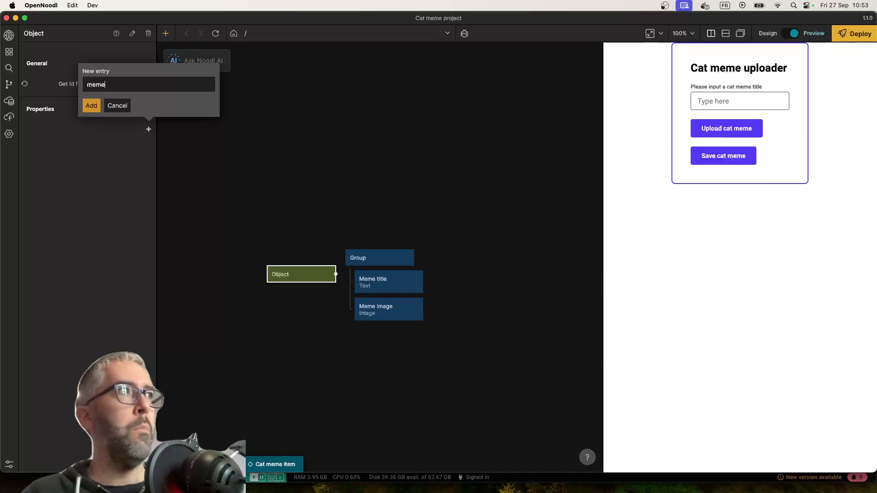
type("Title")
key("Return")
left_click(148, 145)
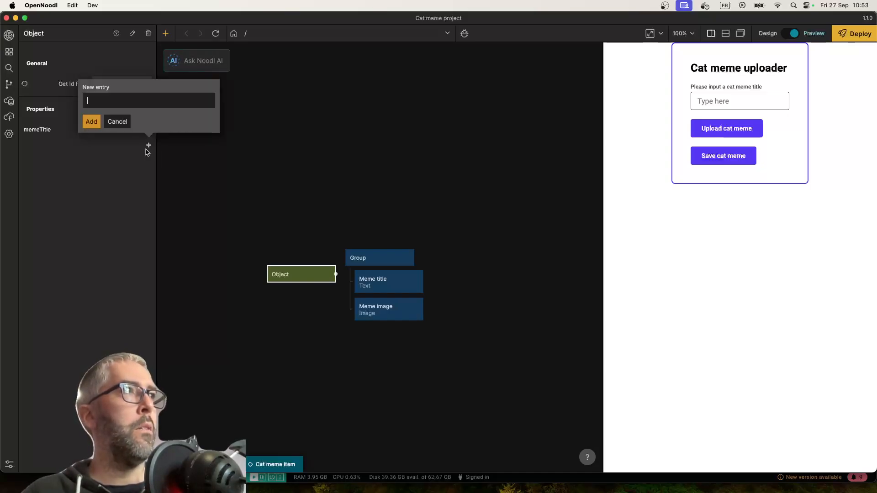
type("catMemeImage")
key("Return")
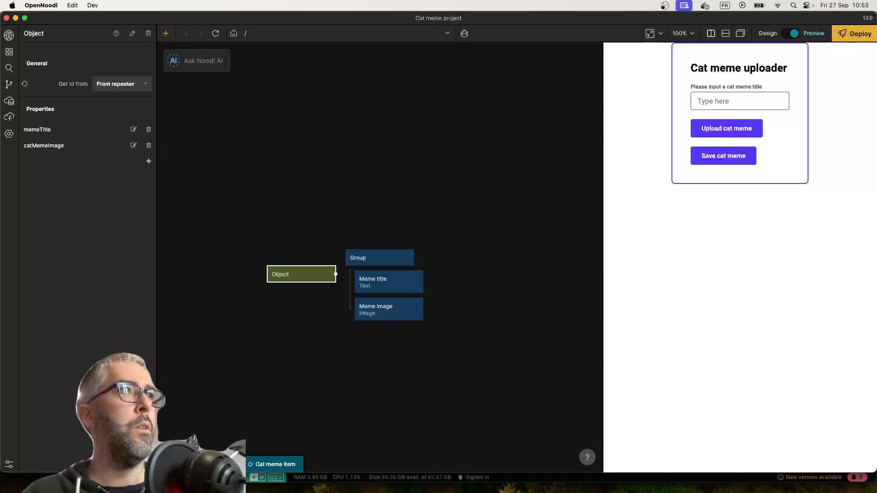
Connect the Object node's memeTitle output to the Text input of the Meme title node
left_click_drag(299, 268, 382, 280)
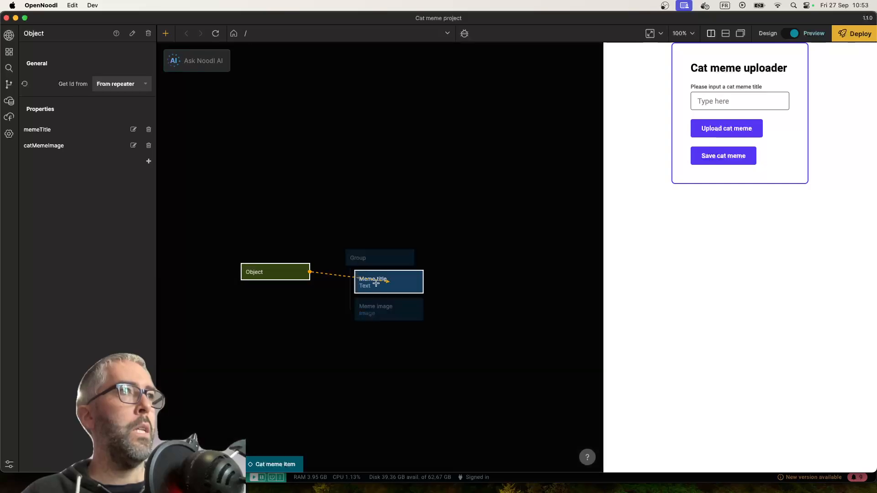
left_click(196, 292)
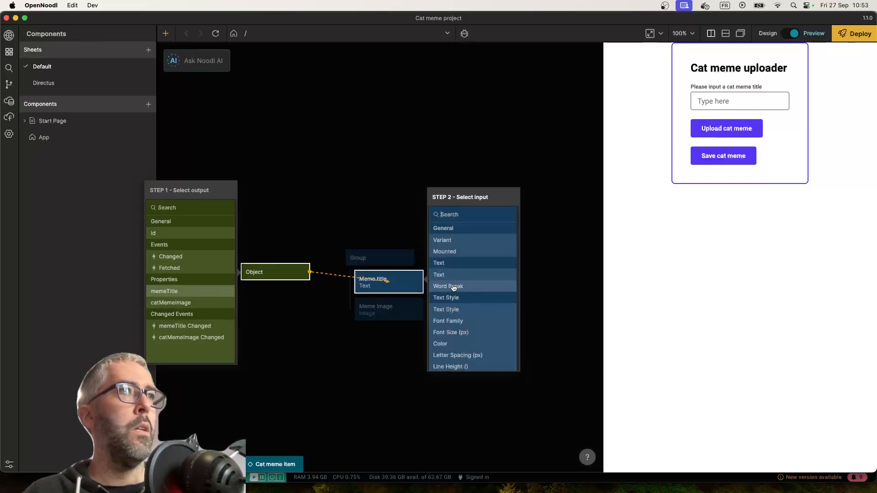
left_click(459, 280)
Connect the Object node's catMemeImage output to the Source input of the Meme image node
left_click_drag(310, 272, 396, 334)
left_click(182, 303)
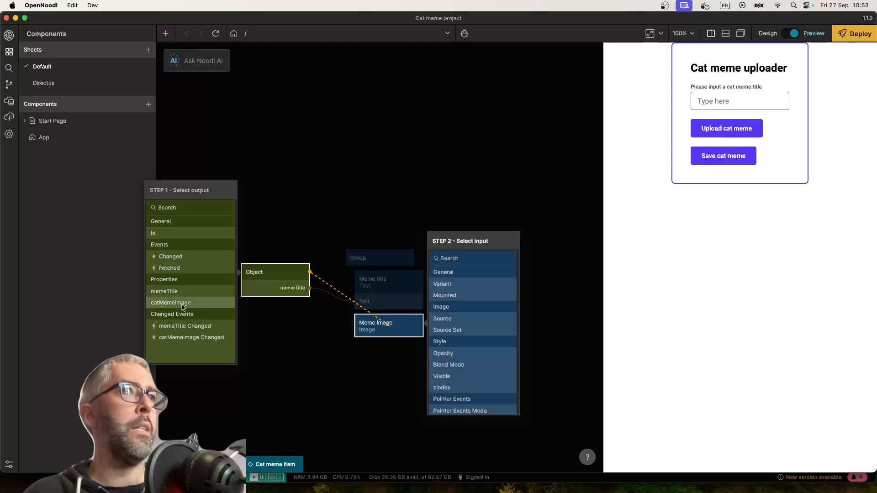
left_click(454, 324)
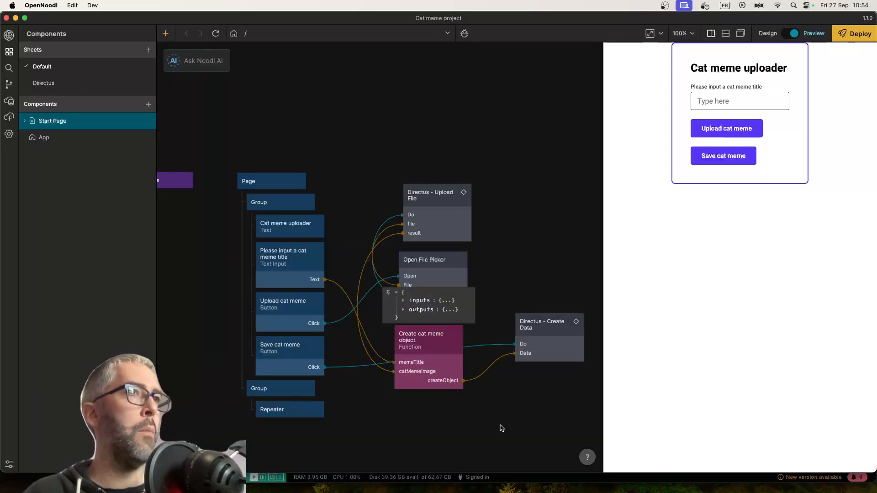
scroll(501, 428, "down", 3)
scroll(230, 347, "left", 5)
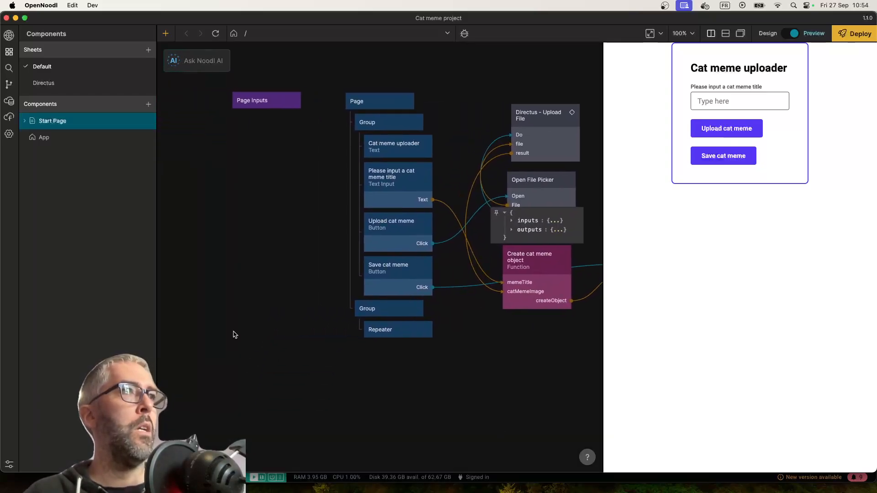
right_click(274, 324)
type("but")
key("Return")
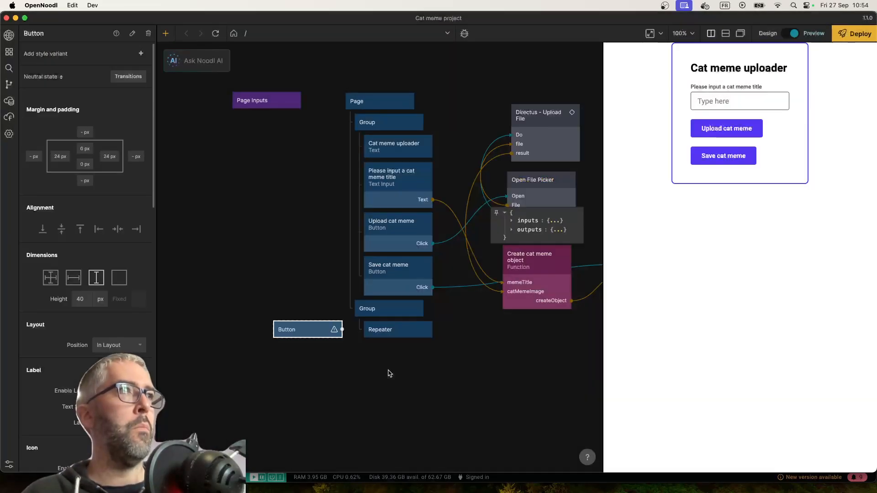
key("Delete")
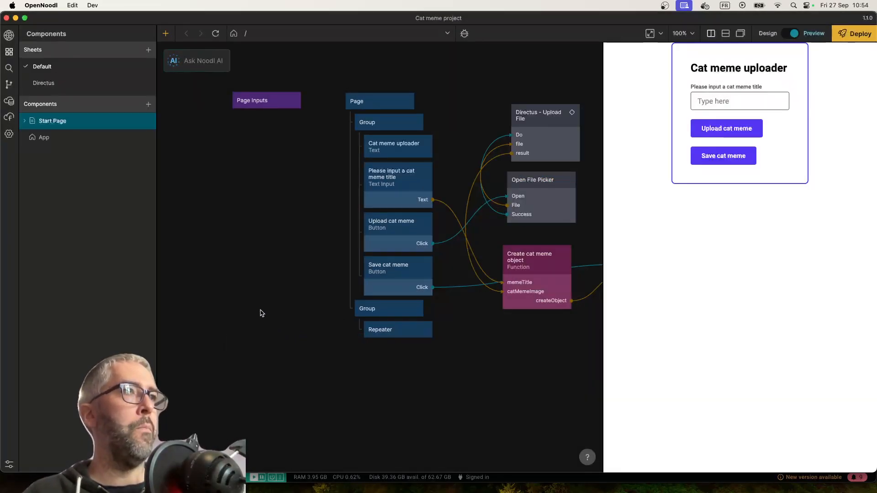
Add a Directus - Get Data node to the Start Page beside the Repeater
right_click(261, 313)
type("direct")
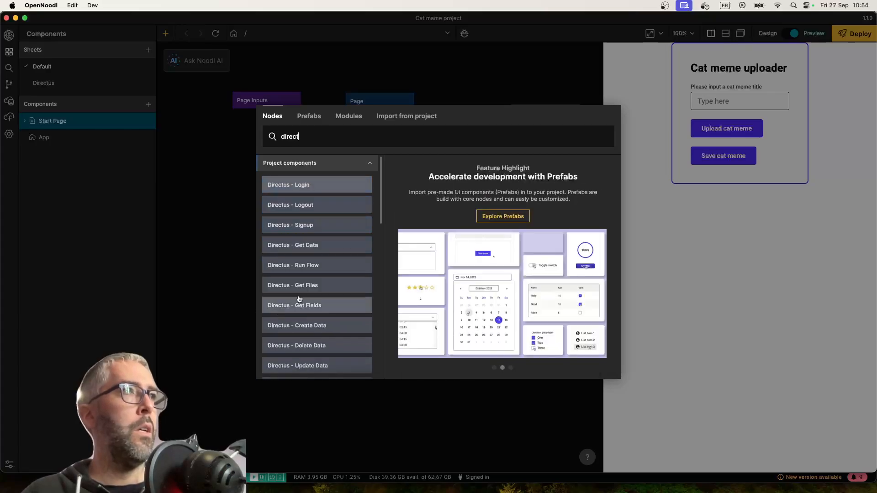
left_click(319, 246)
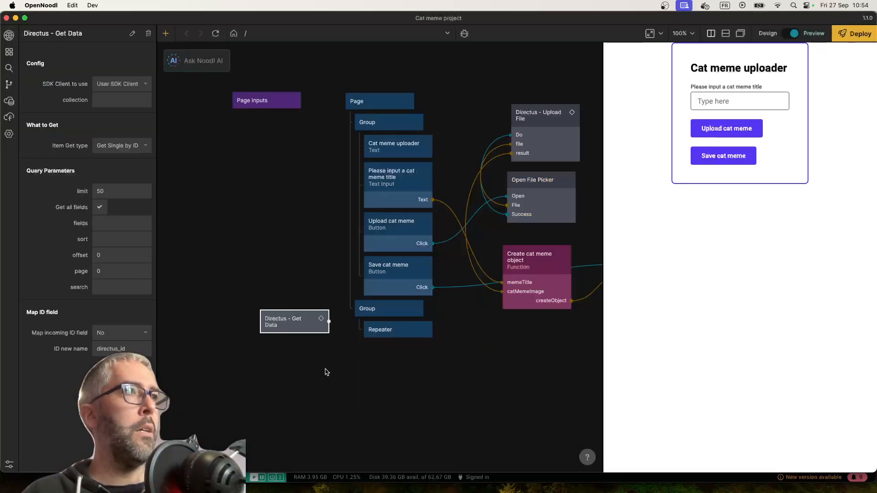
Configure the Get Data node with Site SDK Client, collection catMeme and item get type Get Multiple by Filter
left_click(125, 83)
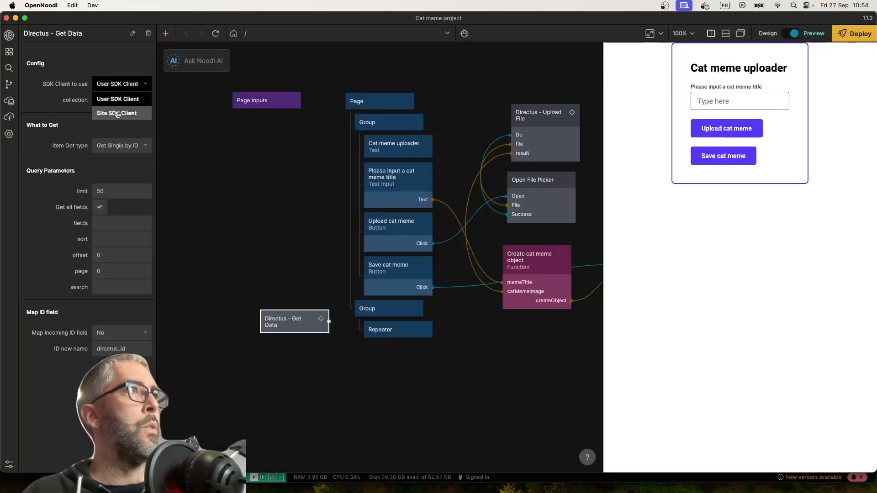
left_click(118, 112)
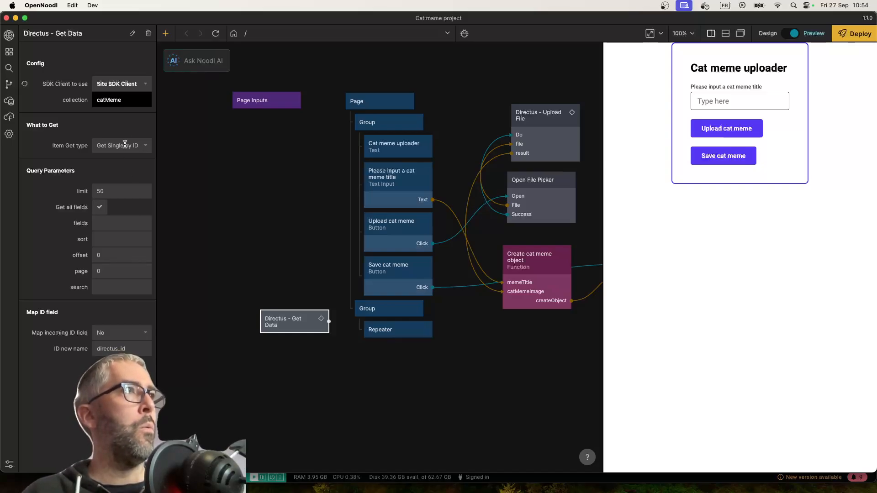
left_click(124, 145)
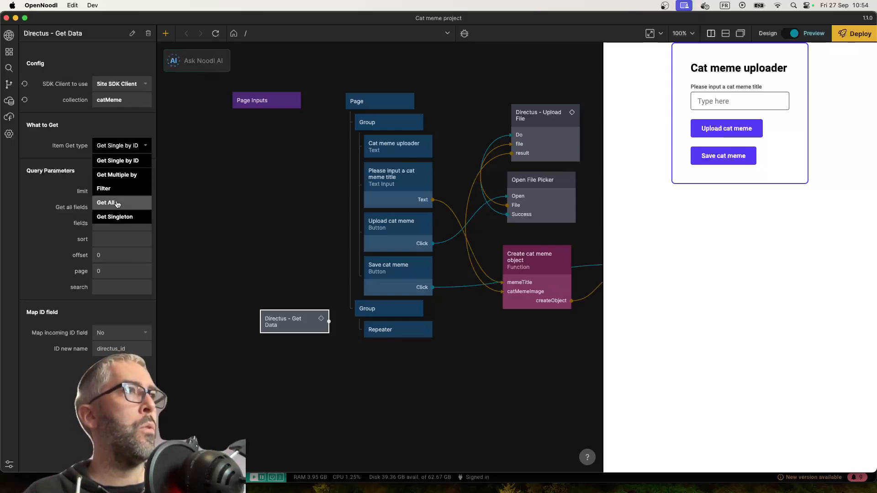
left_click(122, 187)
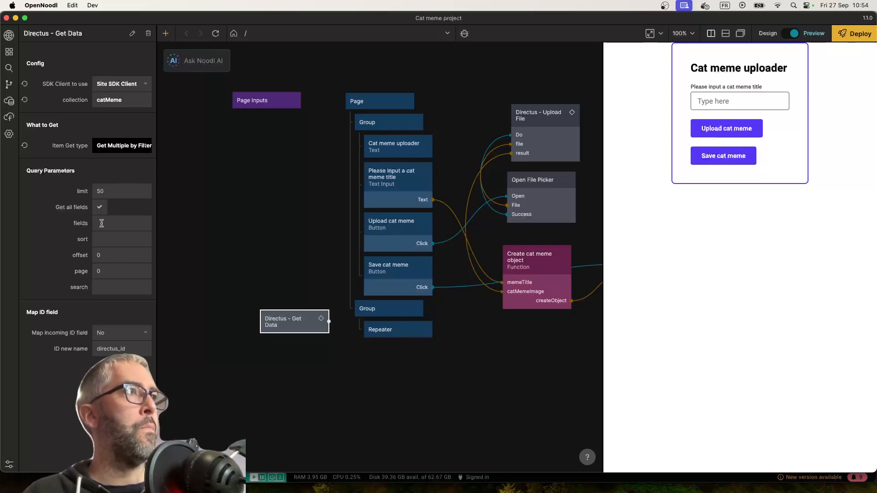
left_click(111, 284)
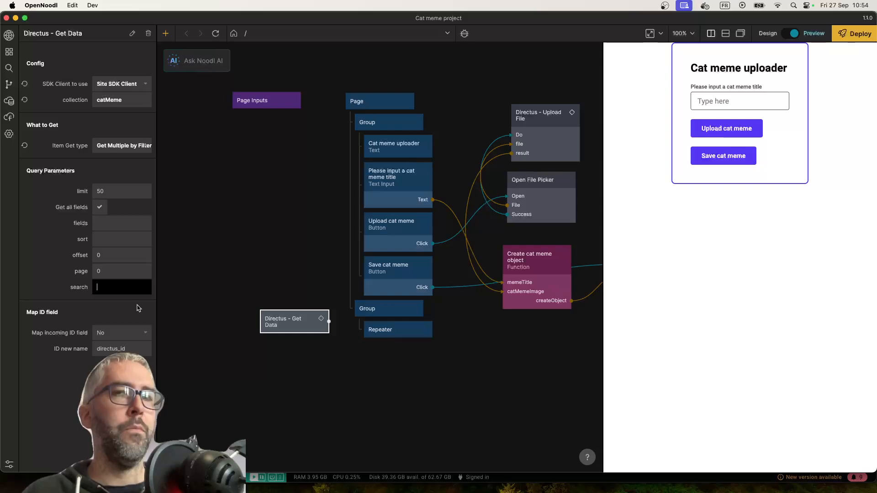
left_click(49, 256)
left_click(104, 281)
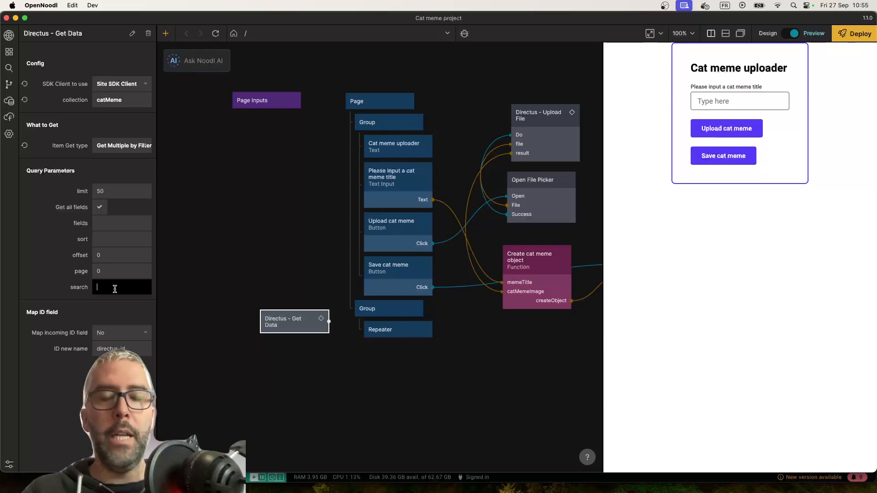
left_click(102, 222)
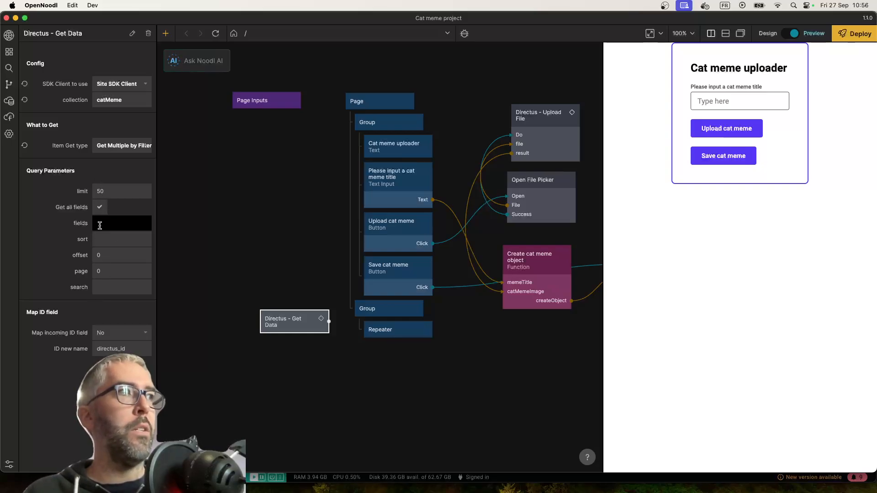
left_click(66, 235)
Move the Get Data node farther from the Repeater and connect the Page's Did Mount output to its Do input
left_click_drag(295, 320, 245, 295)
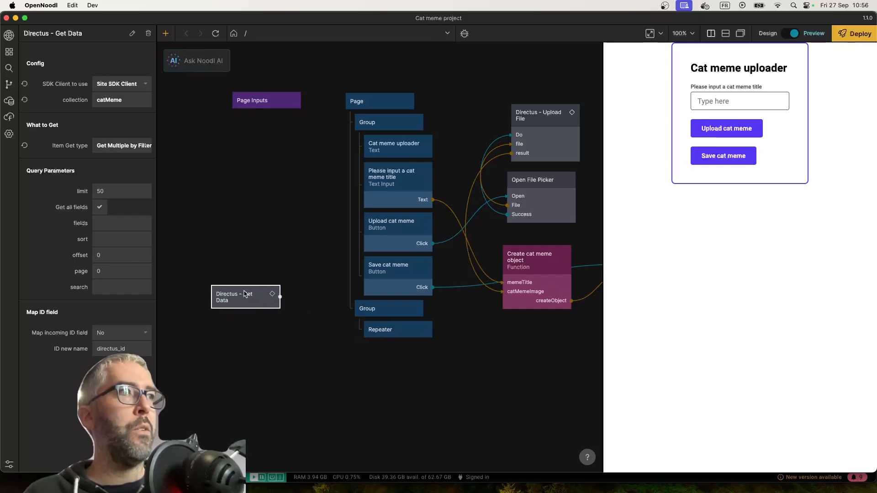
left_click_drag(412, 101, 247, 296)
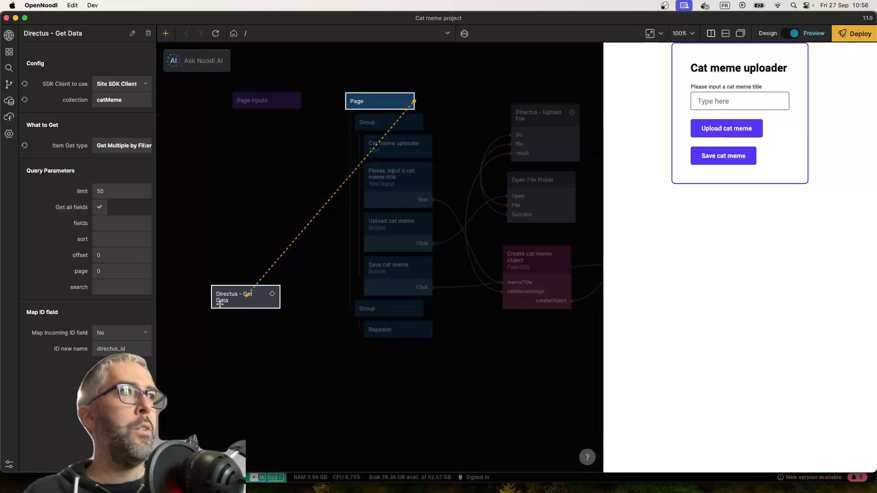
left_click(443, 77)
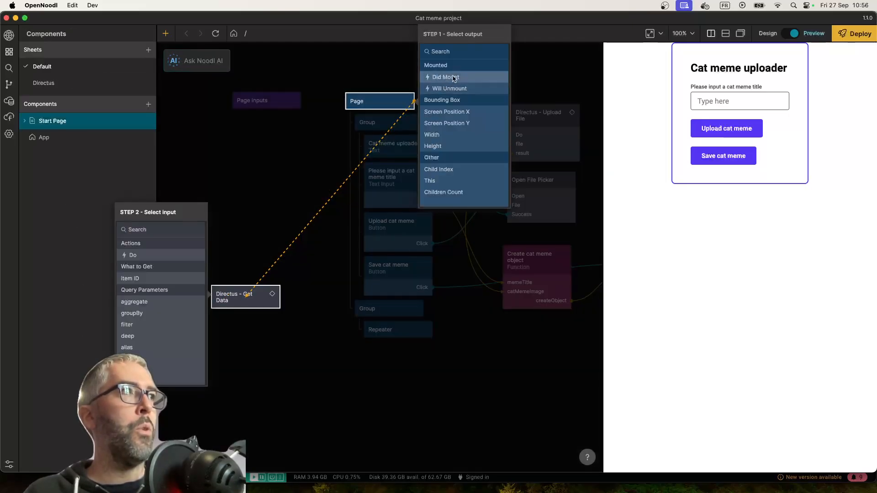
left_click(173, 255)
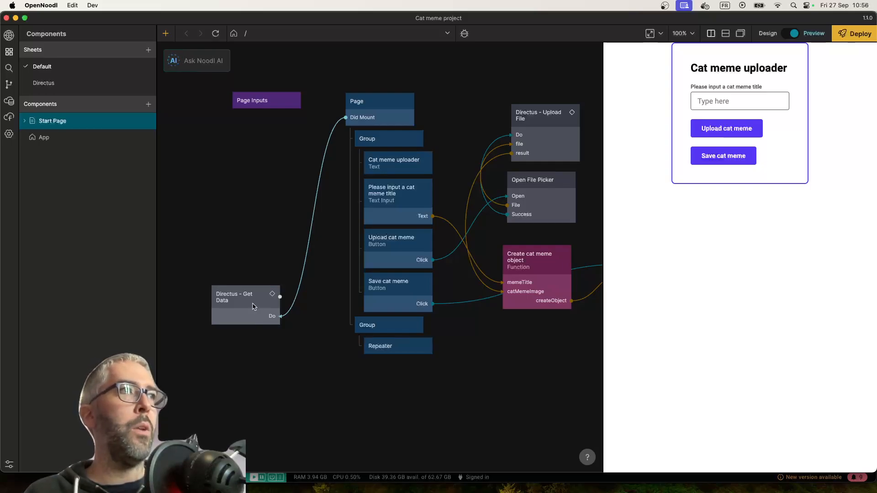
Connect the Get Data node's result output to the Repeater's Items input
left_click_drag(281, 298, 411, 353)
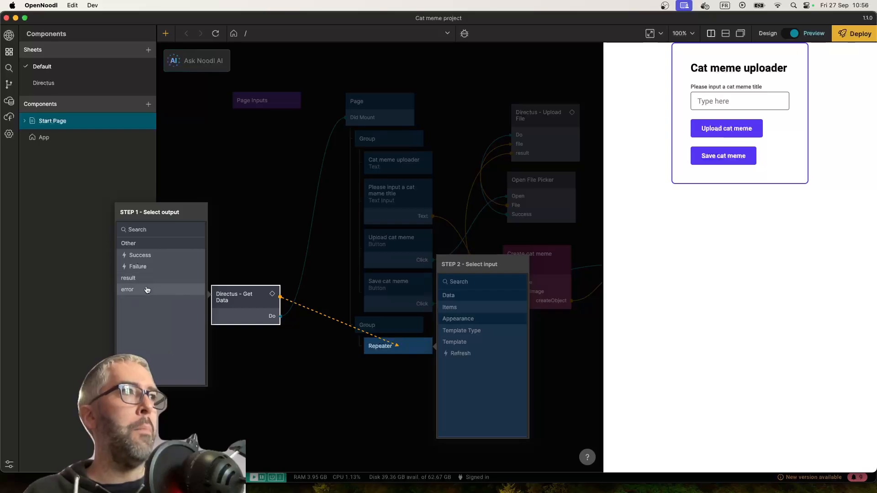
left_click(137, 277)
left_click(456, 307)
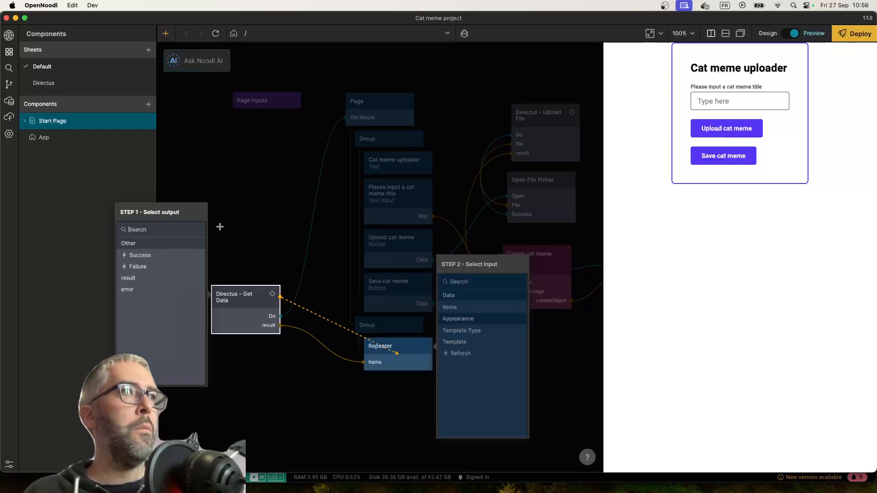
left_click(219, 227)
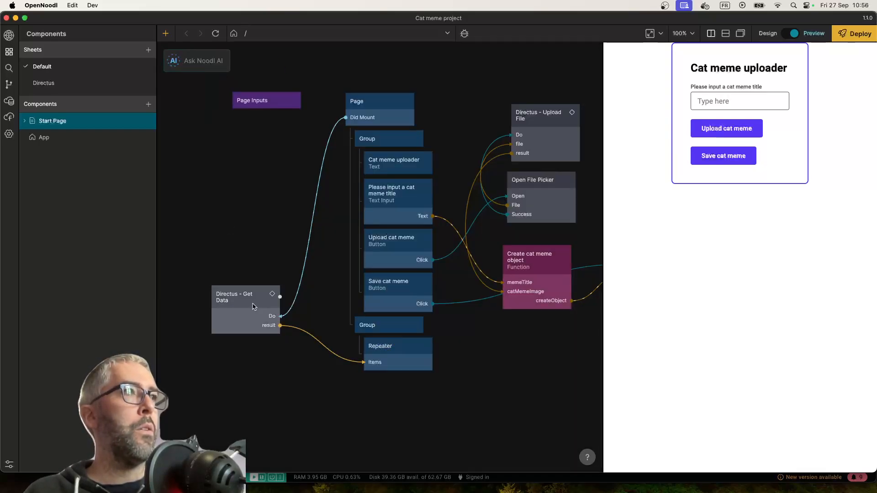
Inspect the record returned by the Get Data node, and set the Repeater's template to the Cat meme item component
mouse_move(301, 332)
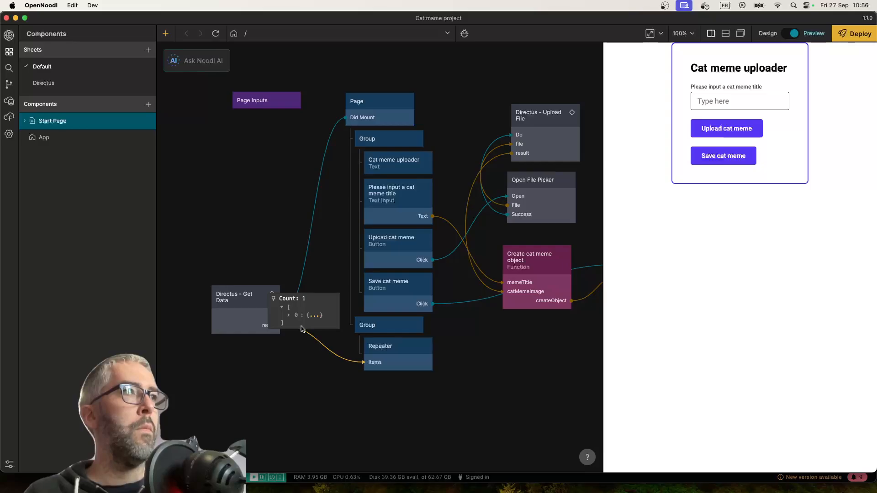
left_click(300, 317)
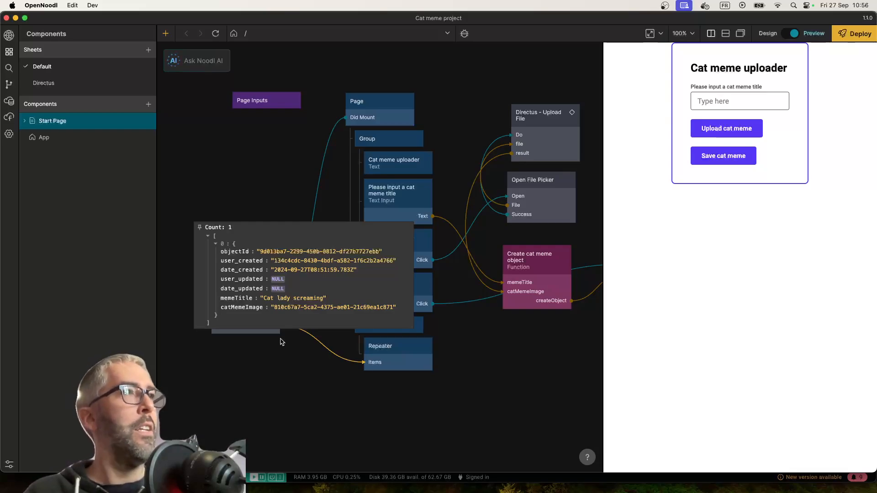
left_click(400, 347)
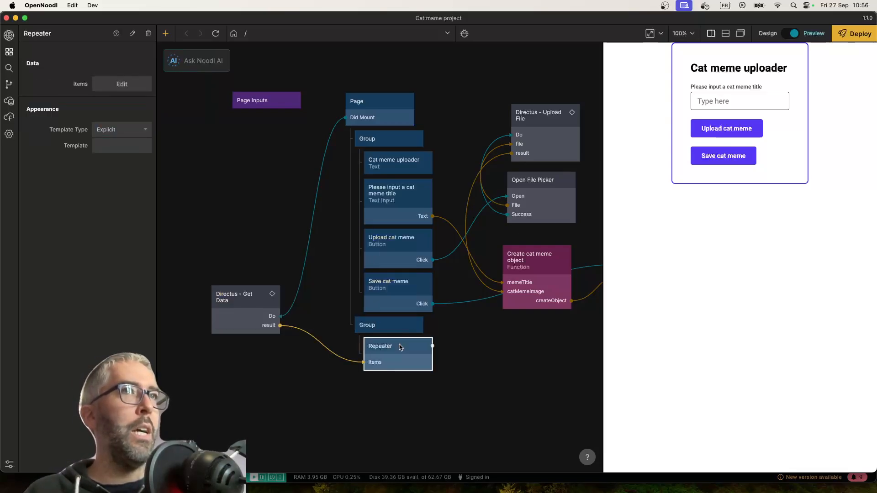
left_click(119, 145)
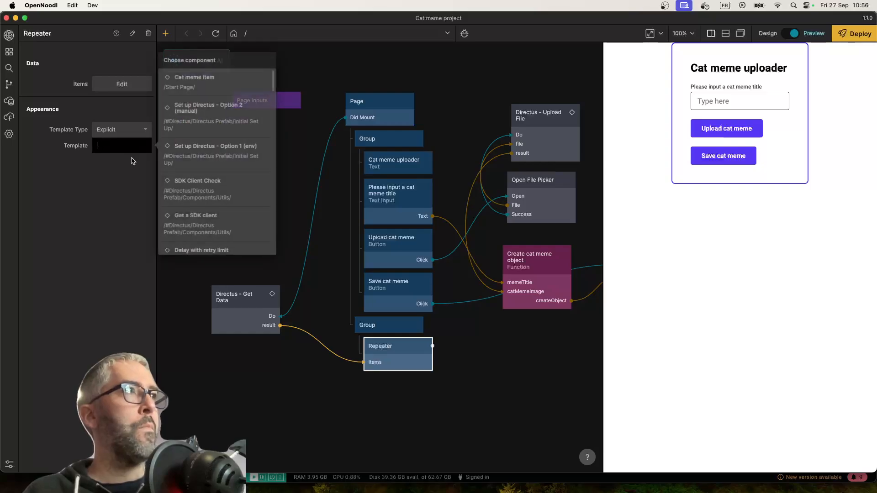
type("cat")
left_click(215, 77)
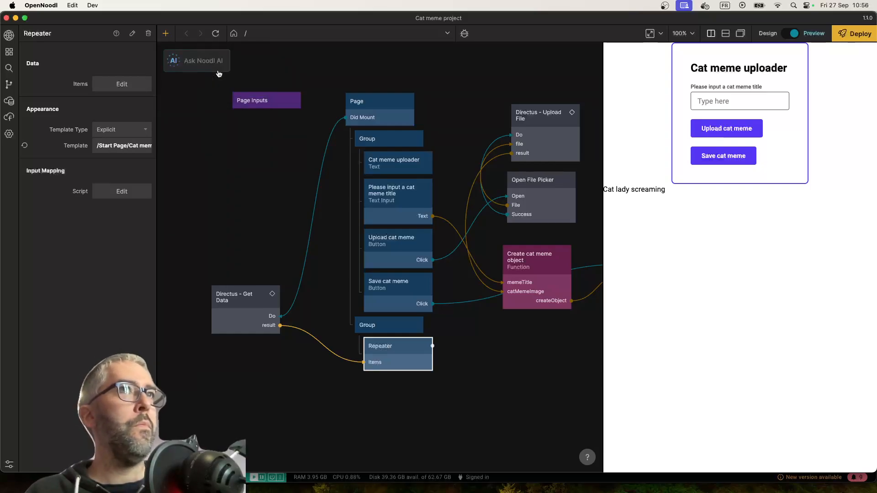
Give the Group around the Repeater 40 px top padding and 80% width, and center it horizontally
left_click(403, 326)
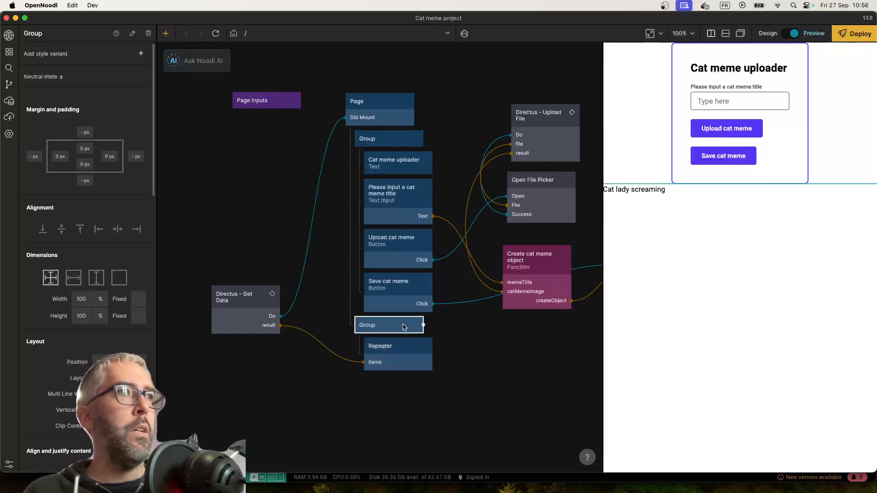
left_click(82, 148)
key("Return")
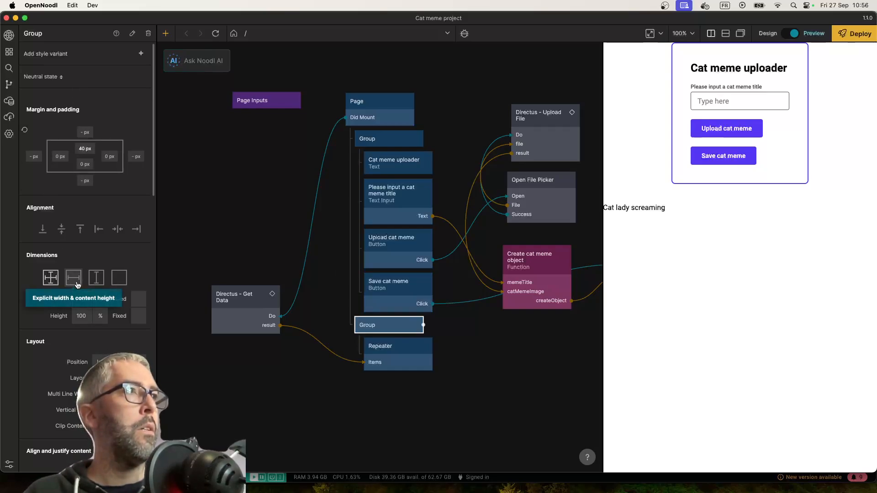
left_click(82, 299)
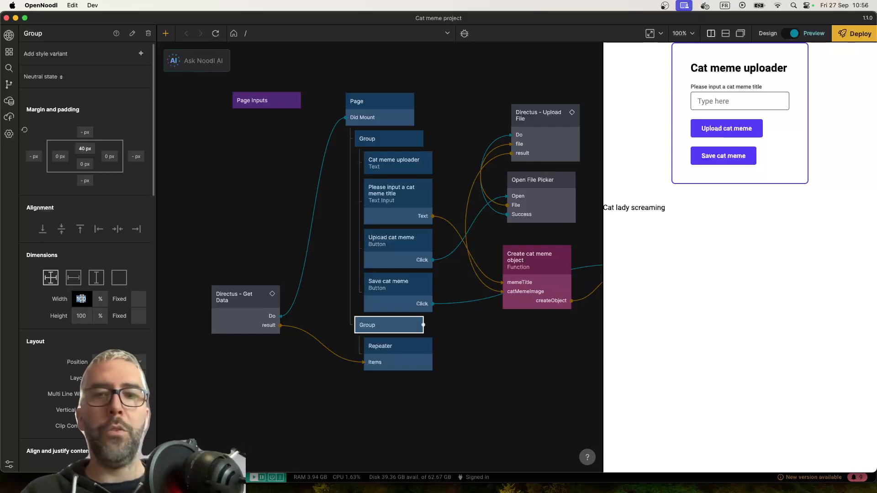
type("80")
key("Return")
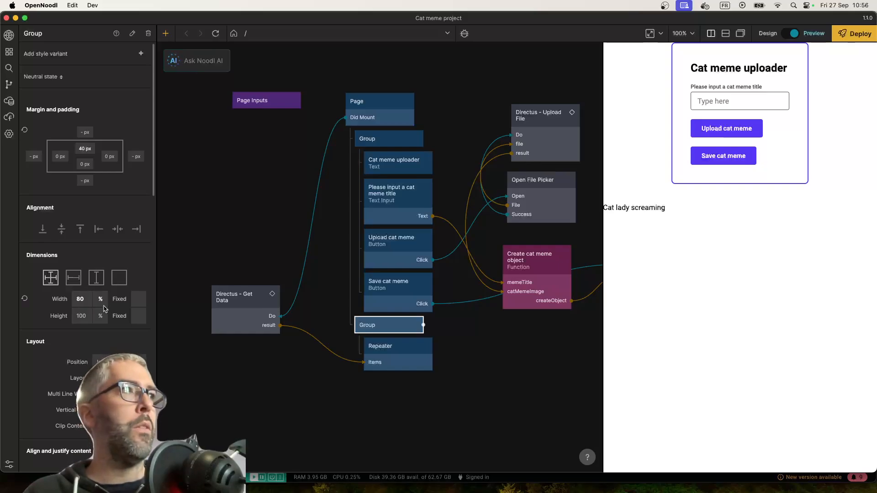
left_click(118, 230)
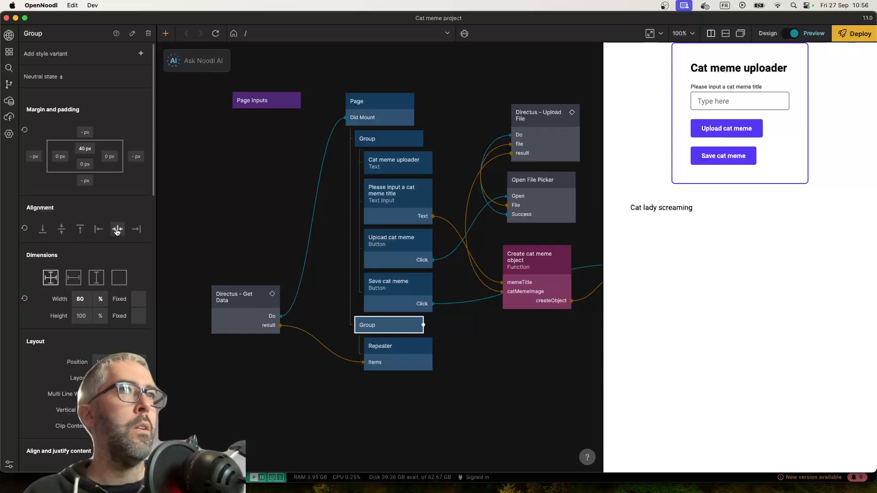
Open the Cat meme item component from the Repeater and set its Group's vertical gap to 10 px
double_click(396, 358)
left_click(427, 245)
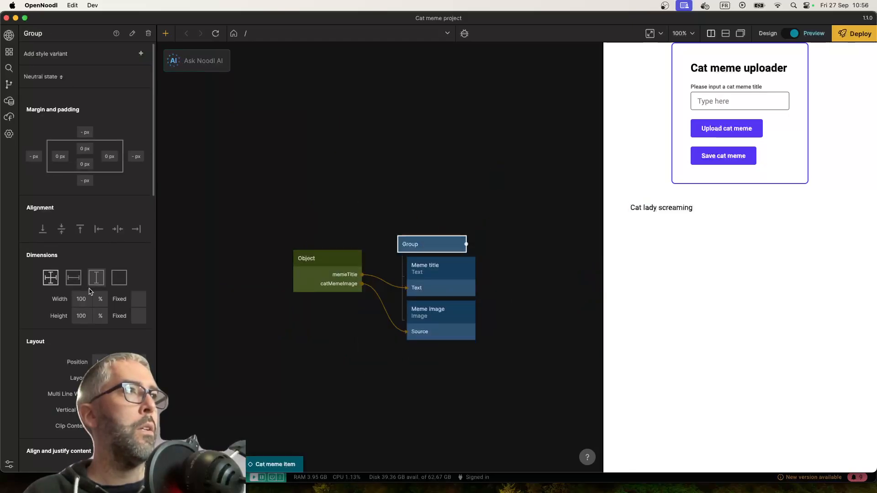
scroll(90, 291, "down", 3)
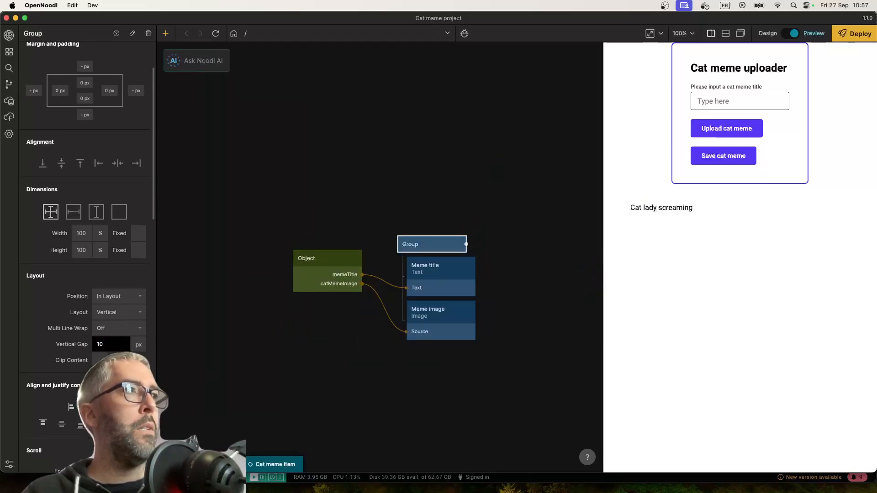
Set the Meme title's text style to Title Small
left_click(450, 283)
scroll(100, 325, "down", 6)
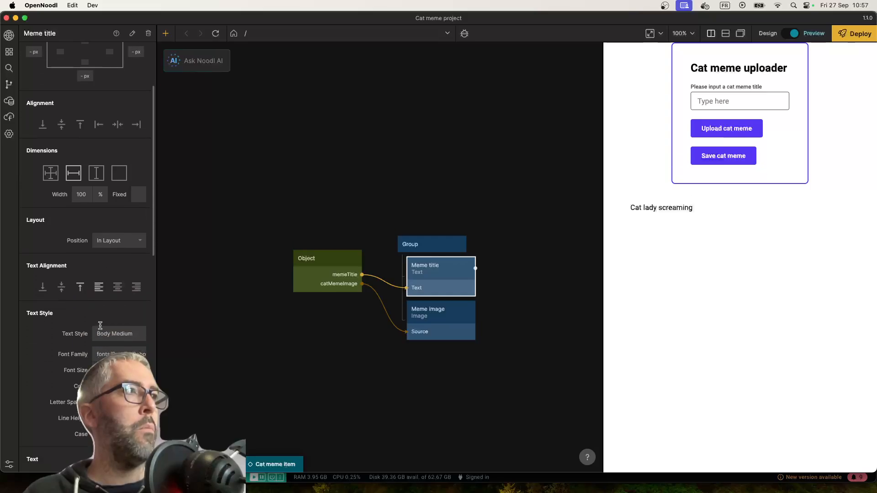
left_click(101, 331)
left_click(194, 338)
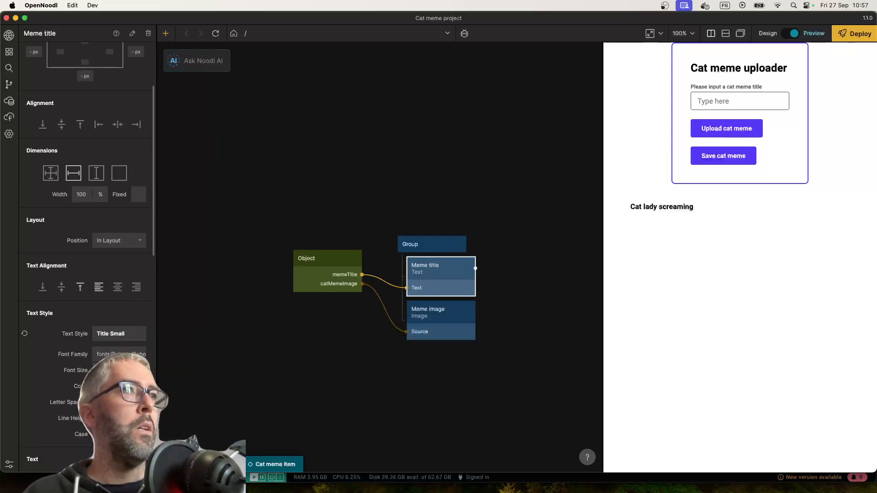
Set the Meme image to explicit width and height in the Cat meme item component, and return to the Start Page
left_click(214, 464)
double_click(297, 402)
left_click(441, 336)
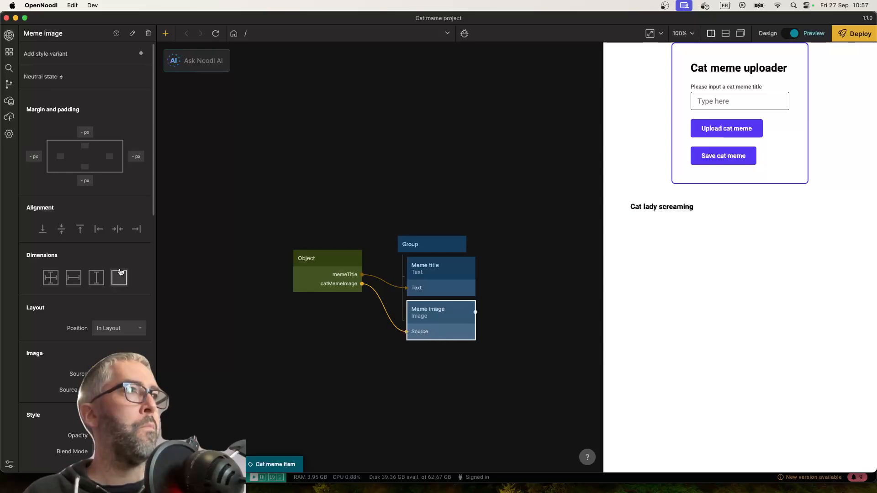
left_click(50, 278)
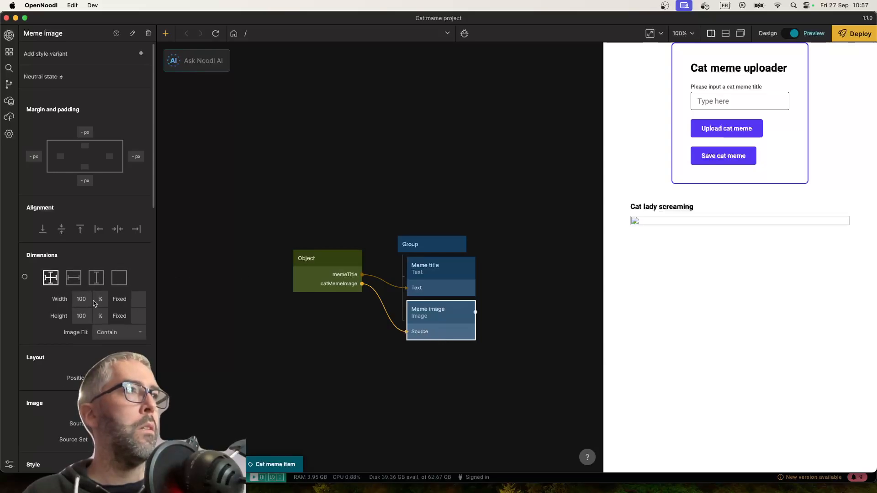
left_click(82, 298)
left_click(215, 463)
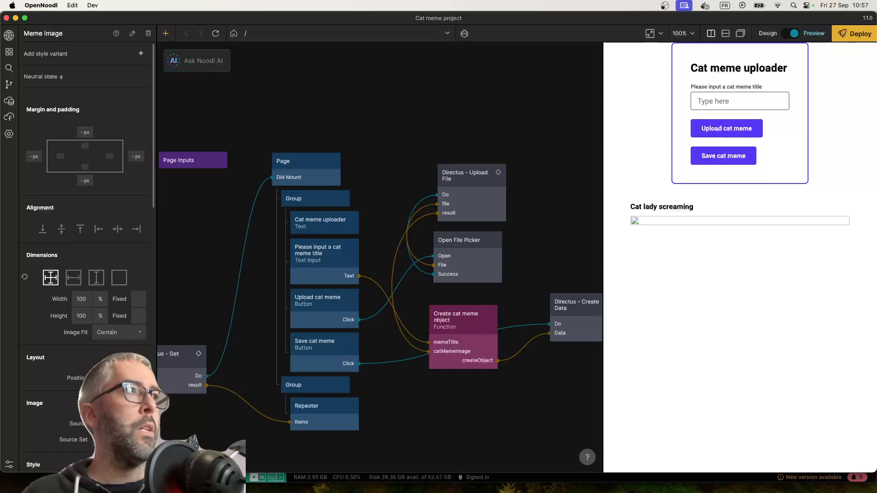
Check the field names in the Get Data result, and set the node's fields query parameter to catMemeImage.*
mouse_move(464, 335)
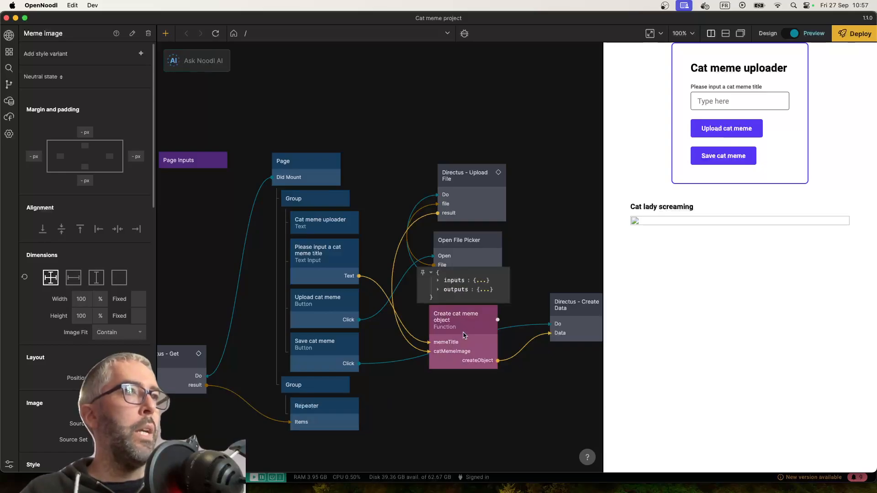
scroll(213, 330, "left", 2)
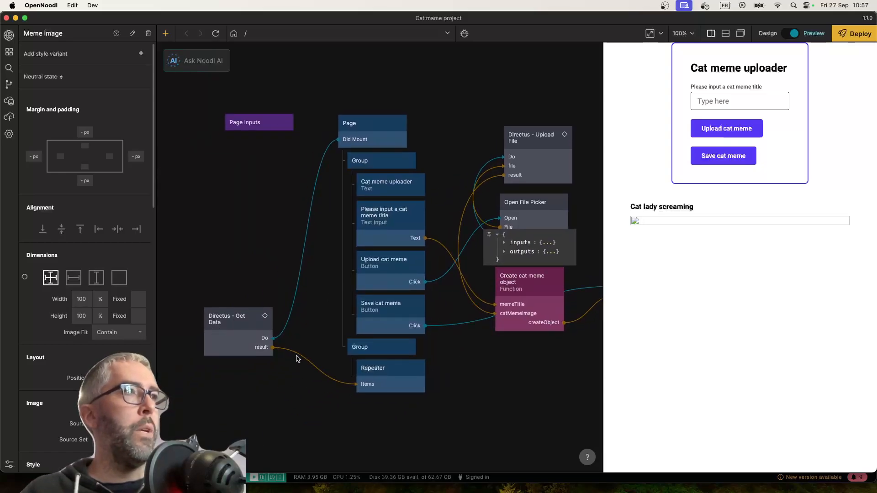
mouse_move(299, 354)
left_click(293, 338)
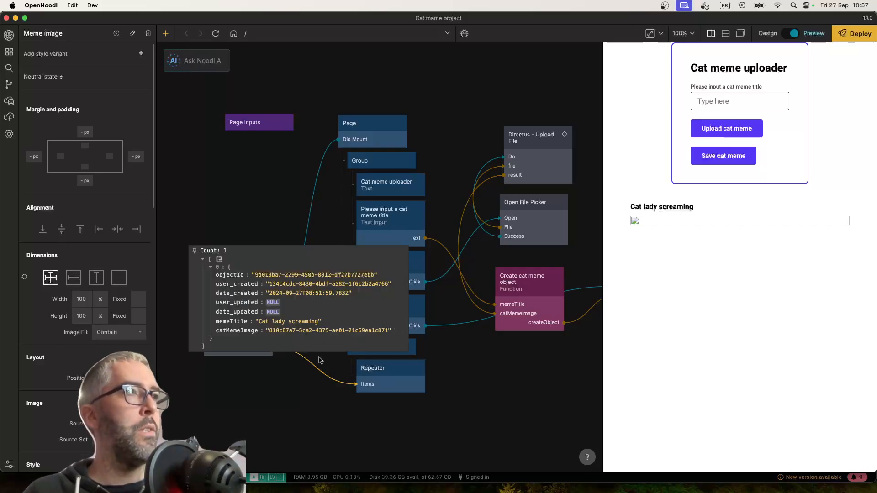
left_click(246, 339)
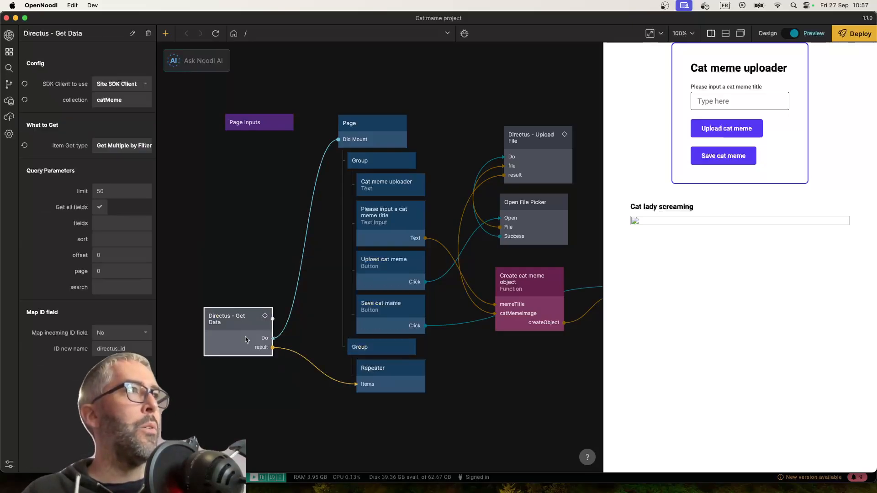
left_click(112, 224)
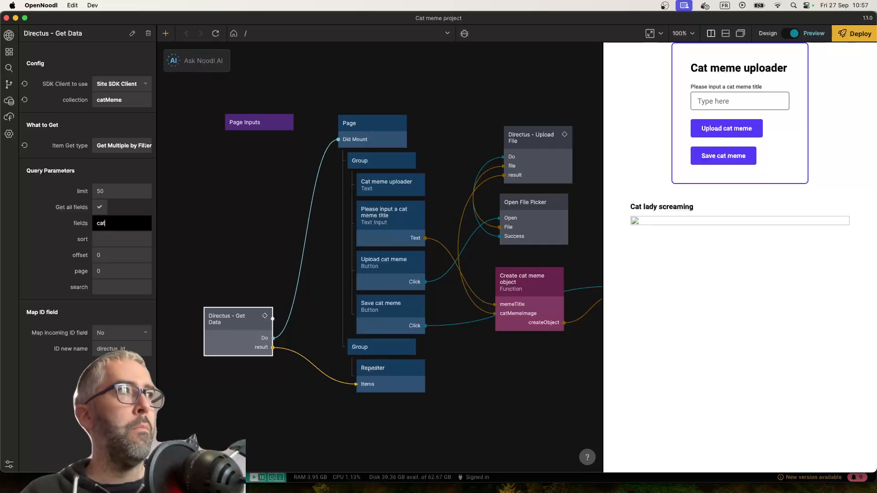
mouse_move(300, 355)
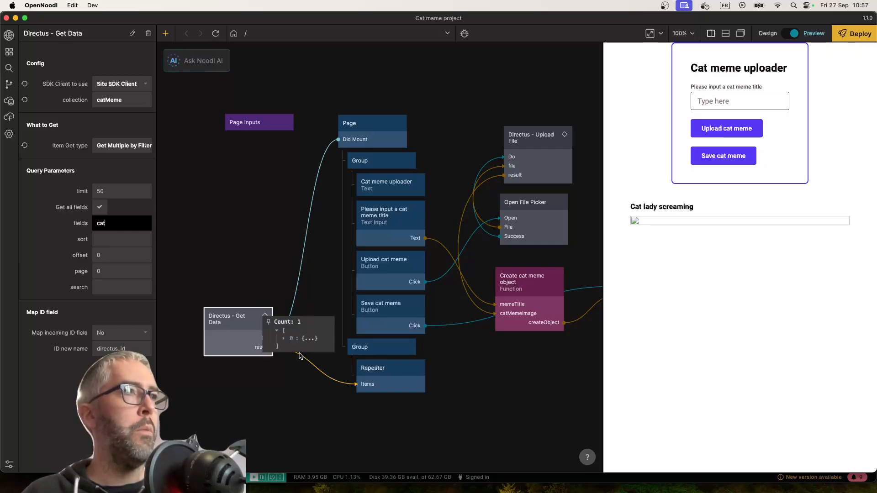
left_click(290, 338)
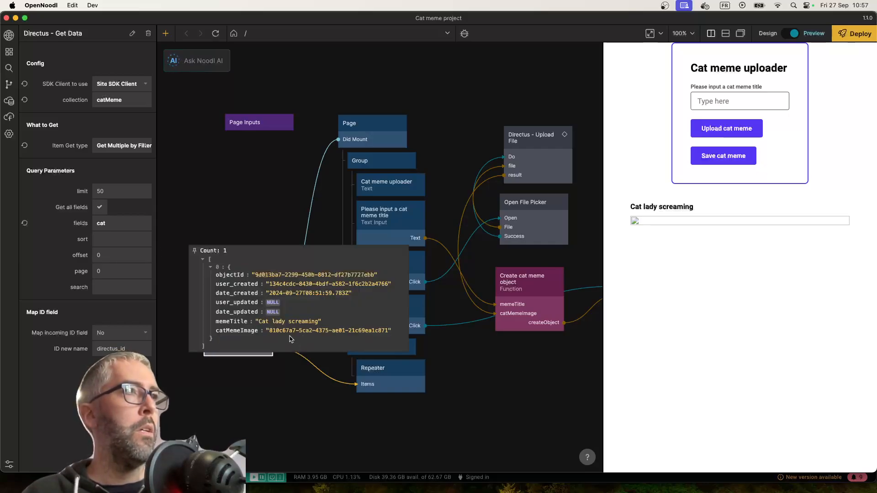
left_click(108, 222)
type("MemeImage.*")
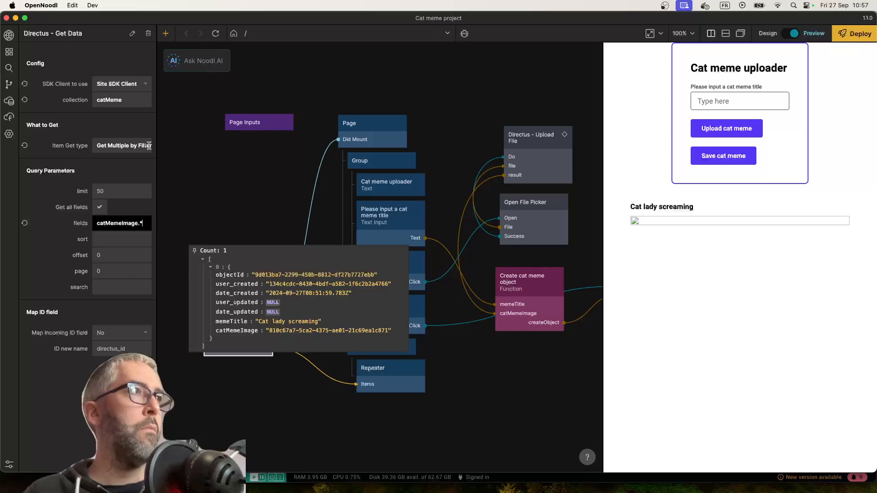
left_click(286, 234)
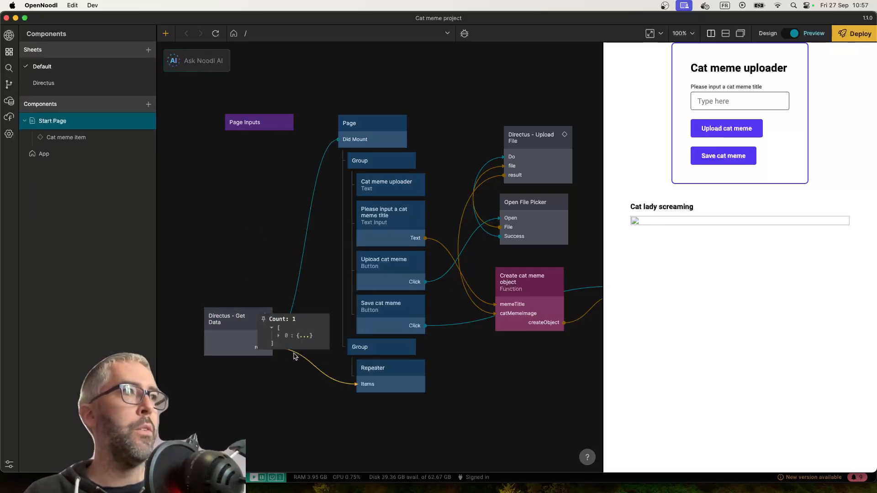
Refresh the preview, inspect the Get Data result passed to the Repeater, and reopen the node's query settings
left_click(215, 33)
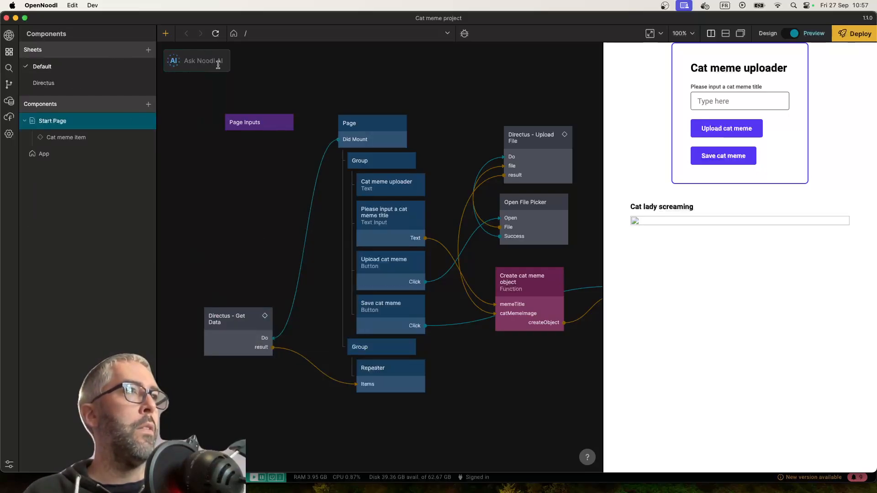
mouse_move(299, 357)
left_click(293, 342)
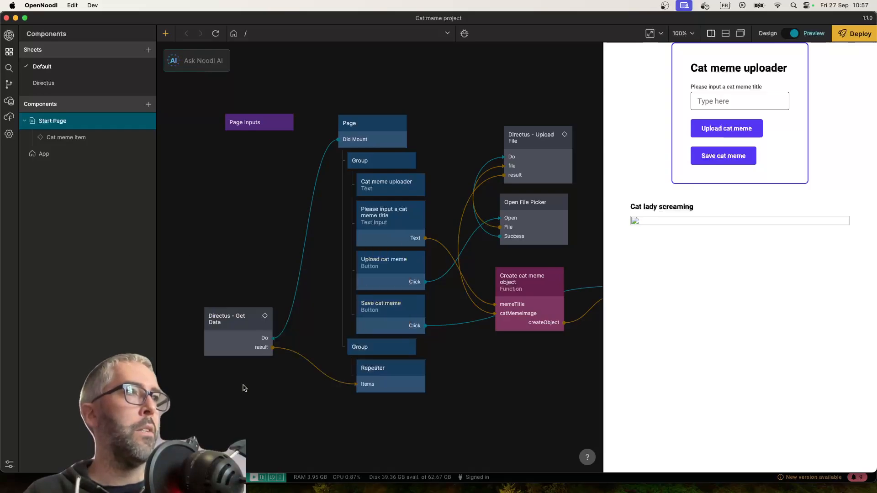
left_click(246, 338)
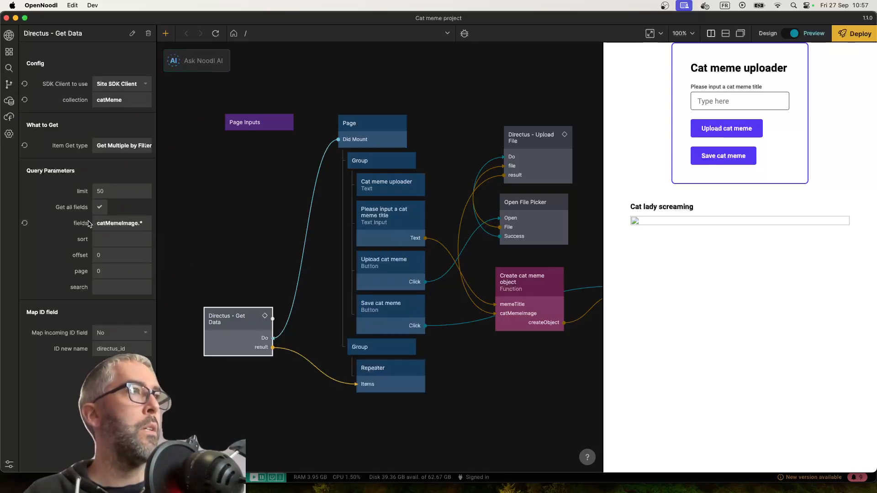
Exit the Cat meme project and open the HiveClip project from the recent projects
left_click(8, 35)
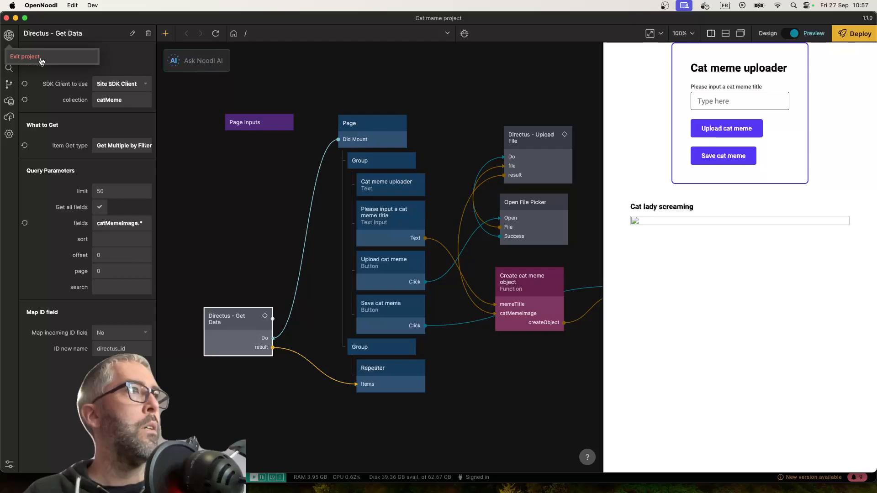
left_click(41, 61)
scroll(374, 242, "down", 4)
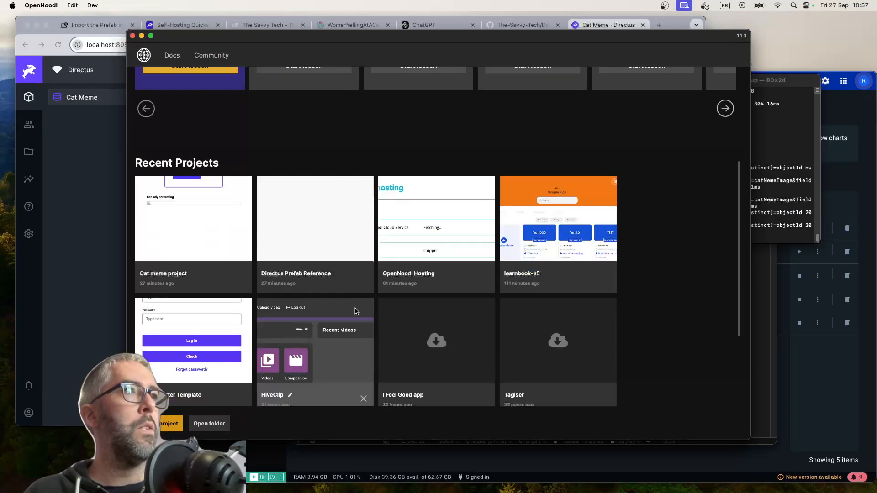
scroll(375, 242, "down", 2)
left_click(322, 293)
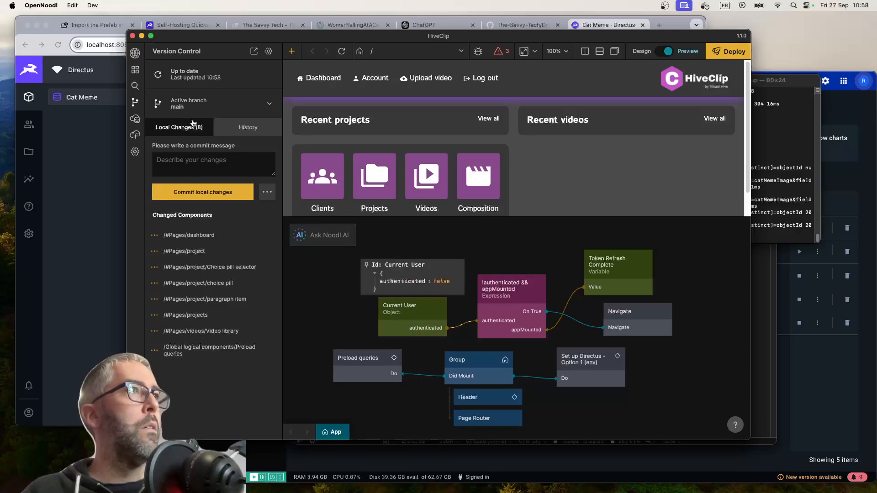
Open HiveClip's Preload queries component and examine the query settings of its Get Data node for the Project collection
left_click(135, 69)
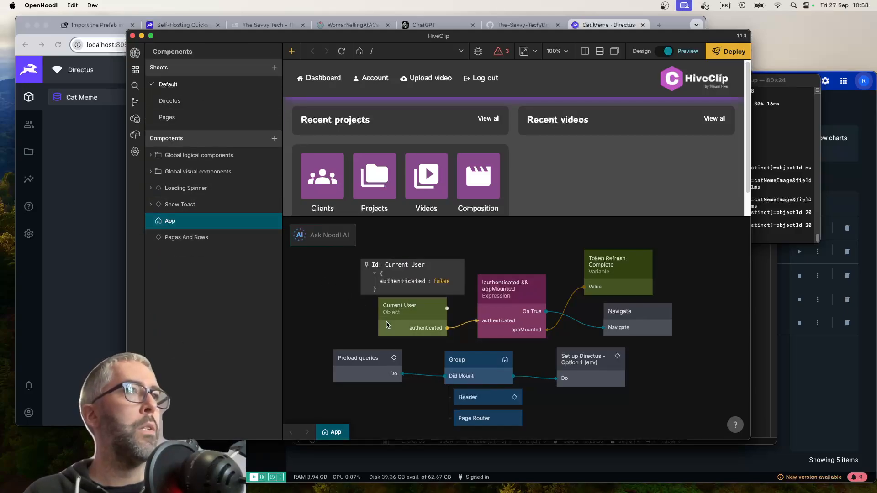
scroll(382, 335, "down", 2)
scroll(382, 334, "right", 2)
double_click(333, 337)
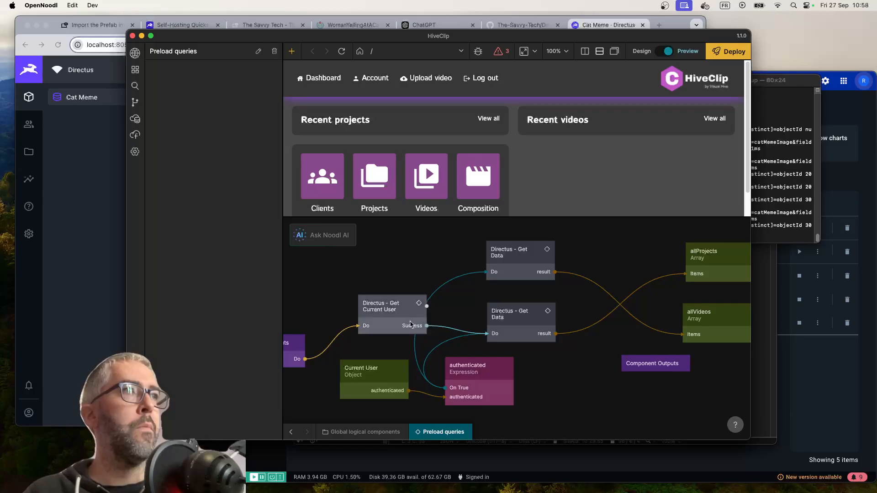
left_click(411, 324)
left_click(513, 324)
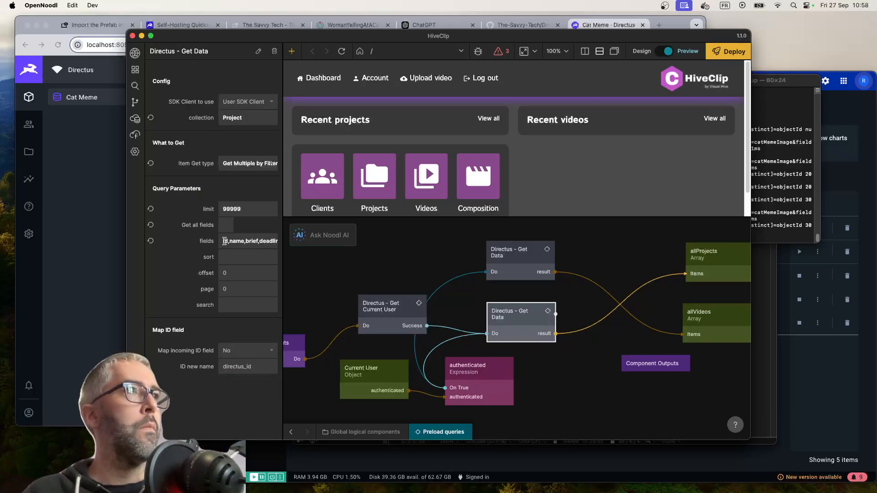
Read through the full fields query parameter of the Project Get Data node, including its nested field entries
left_click(259, 240)
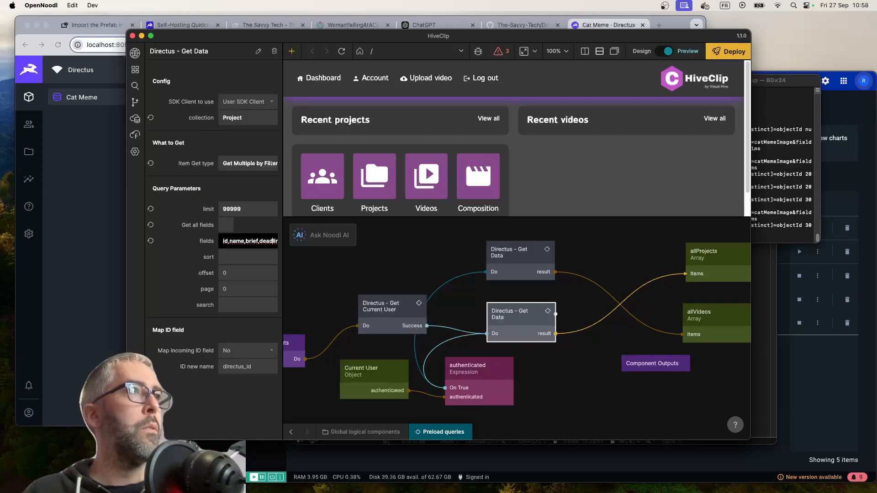
key("Right")
key("Right")
key("Right")
key("Right")
key("Right")
key("Right")
key("Right")
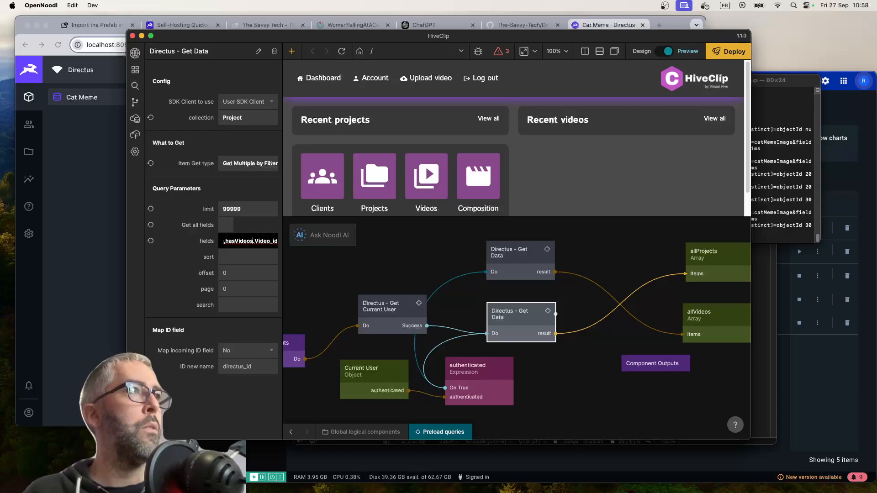
key("Right")
key("Right")
key("Right")
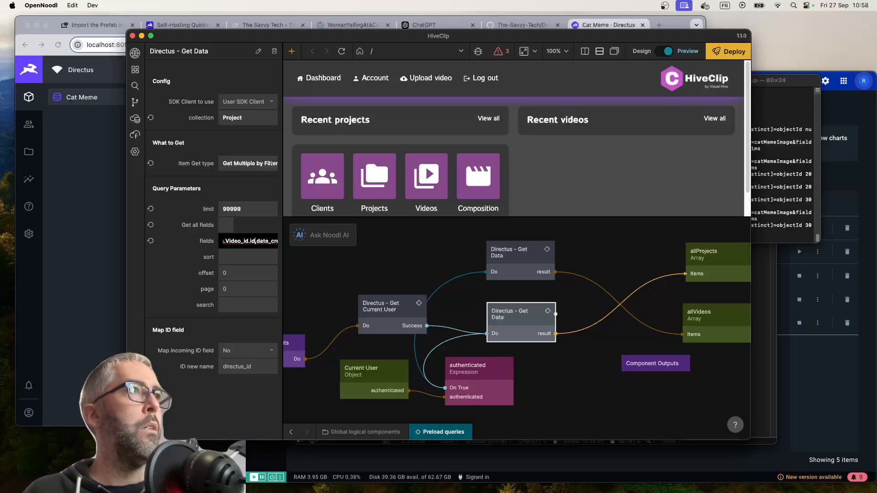
Exit HiveClip, reopen the Cat meme project from the recent projects, and enlarge the editor window
left_click(431, 267)
left_click(133, 54)
left_click(164, 77)
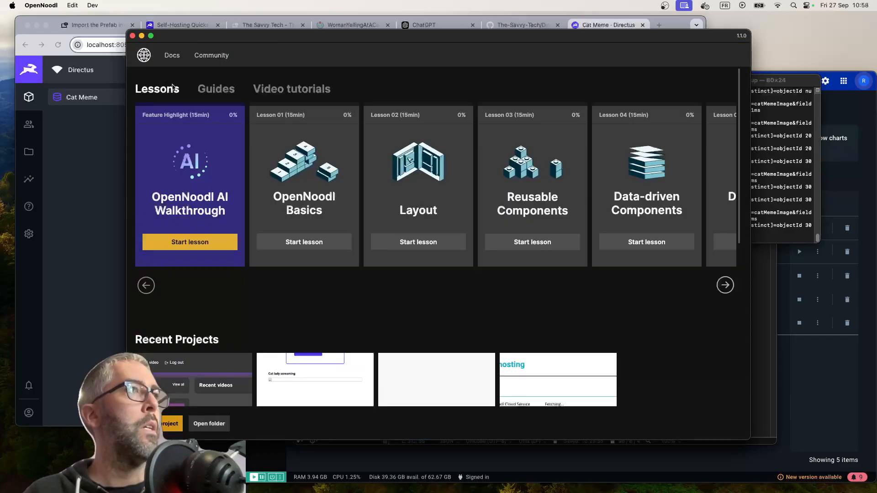
scroll(247, 298, "down", 5)
left_click(309, 219)
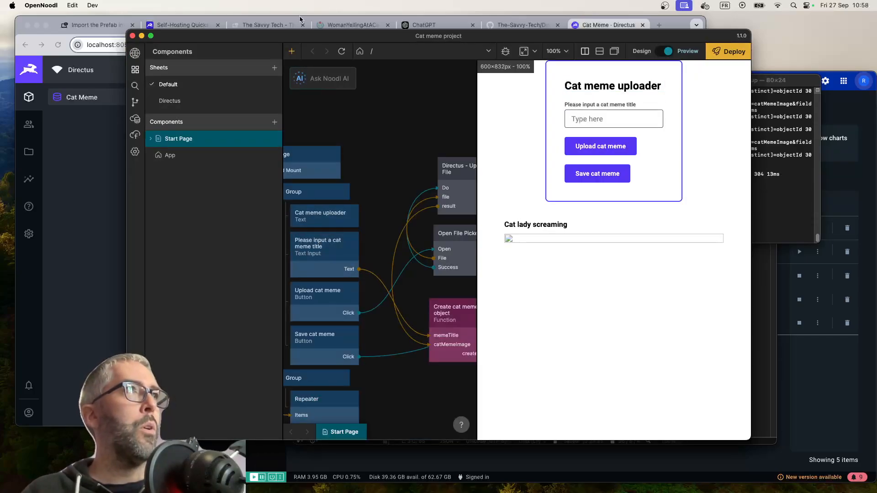
left_click_drag(318, 38, 194, 21)
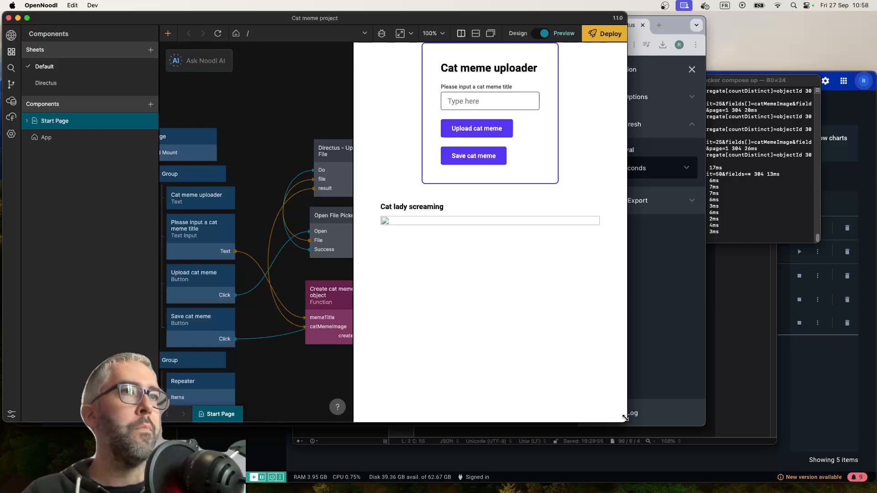
left_click_drag(624, 418, 844, 492)
scroll(336, 369, "left", 10)
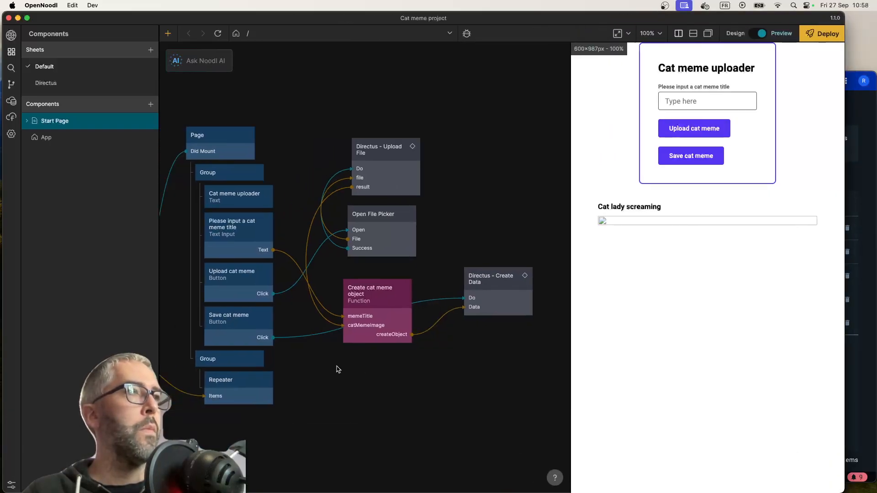
Reopen the Get Data node's query settings, and switch to Directus to view the Cat lady screaming item
left_click(337, 366)
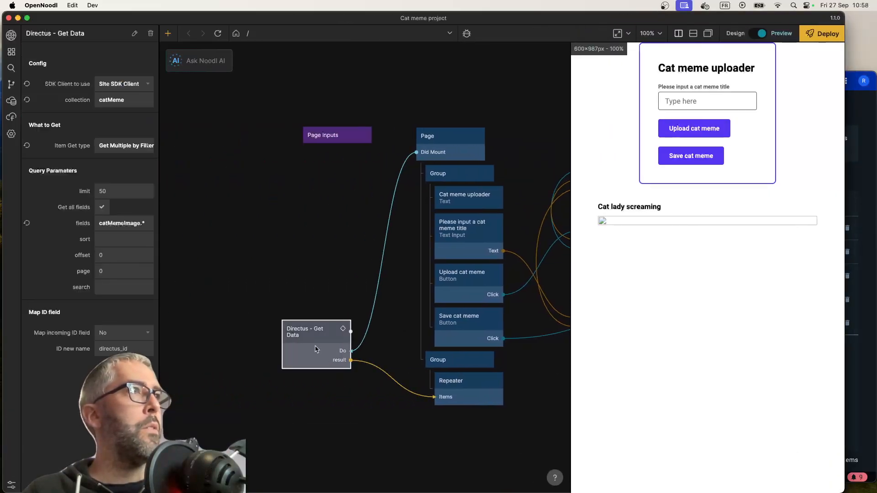
left_click(145, 224)
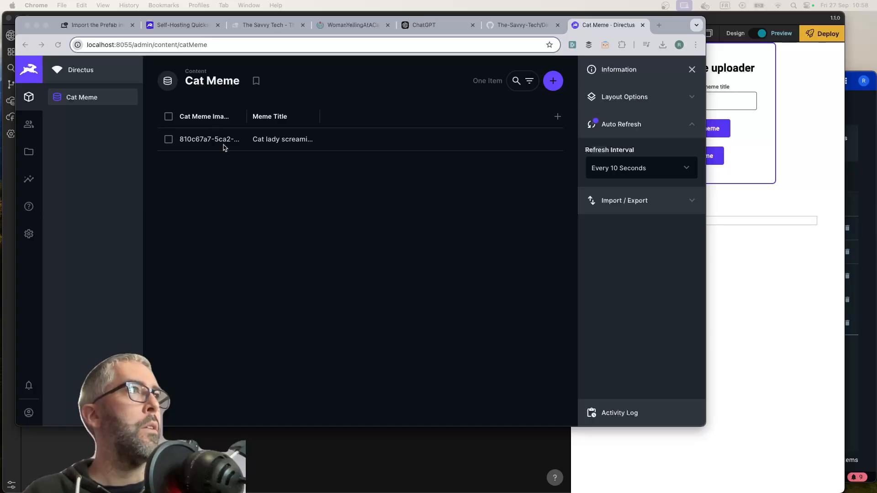
left_click(224, 145)
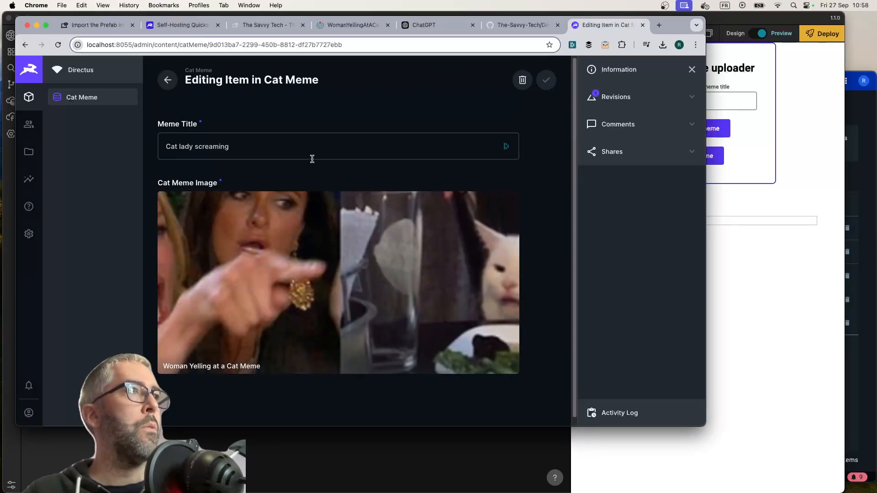
scroll(302, 215, "down", 1)
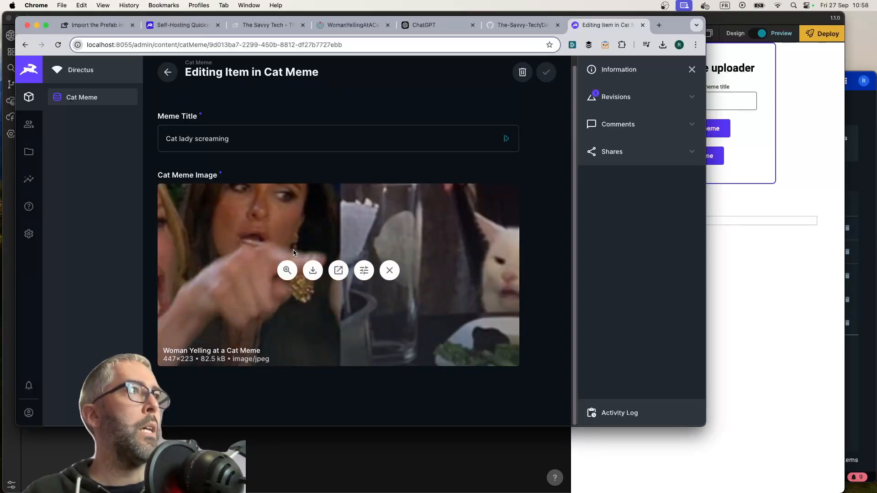
Examine the Cat Meme collection's fields and setup in the Directus data model, including the options for catMemeImage
left_click(29, 233)
left_click(203, 116)
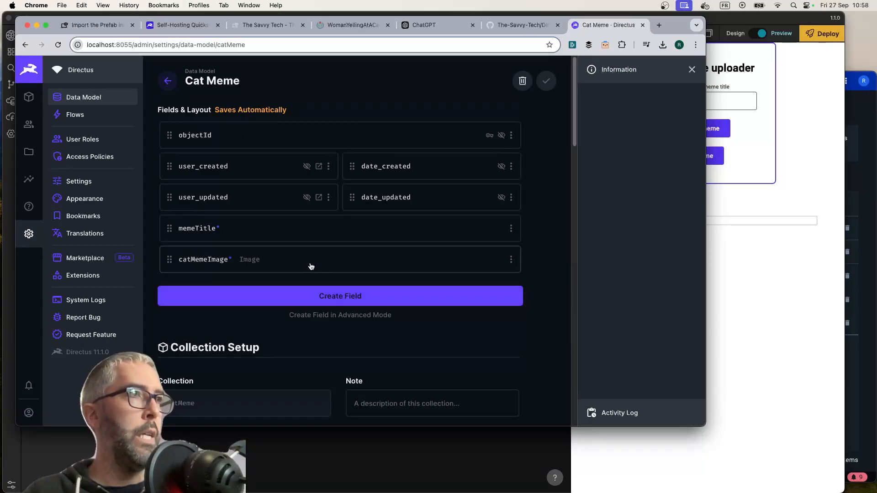
scroll(323, 269, "down", 2)
scroll(283, 299, "down", 3)
scroll(283, 299, "up", 4)
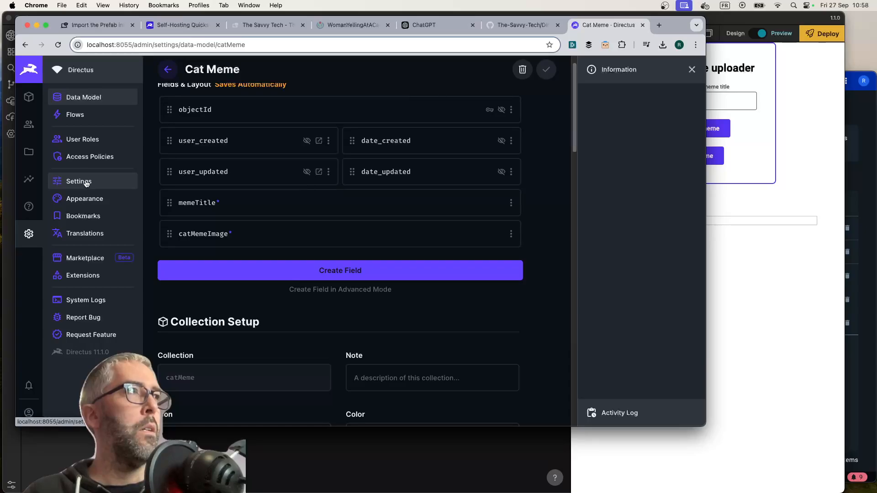
scroll(315, 234, "down", 2)
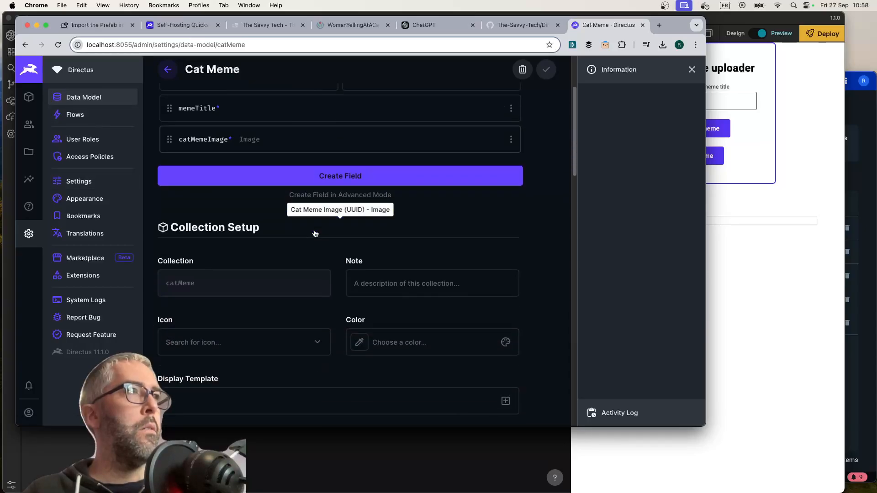
scroll(315, 234, "up", 3)
left_click(511, 259)
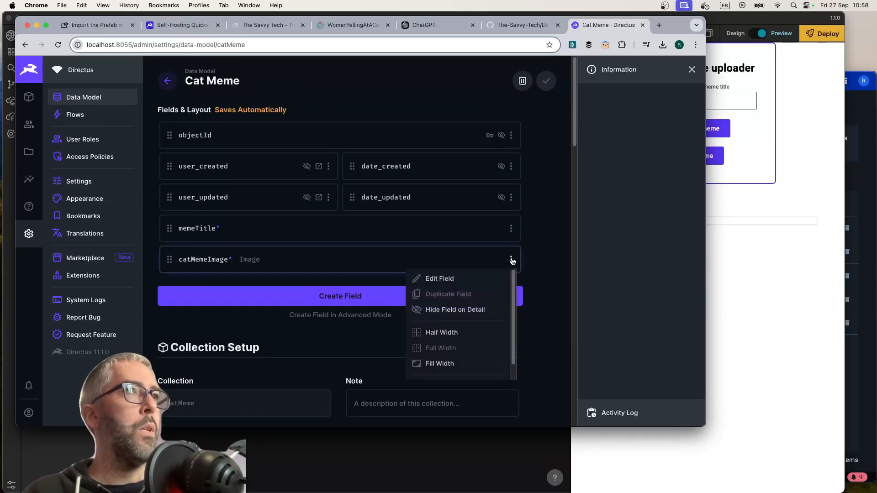
scroll(459, 333, "down", 1)
scroll(462, 334, "up", 1)
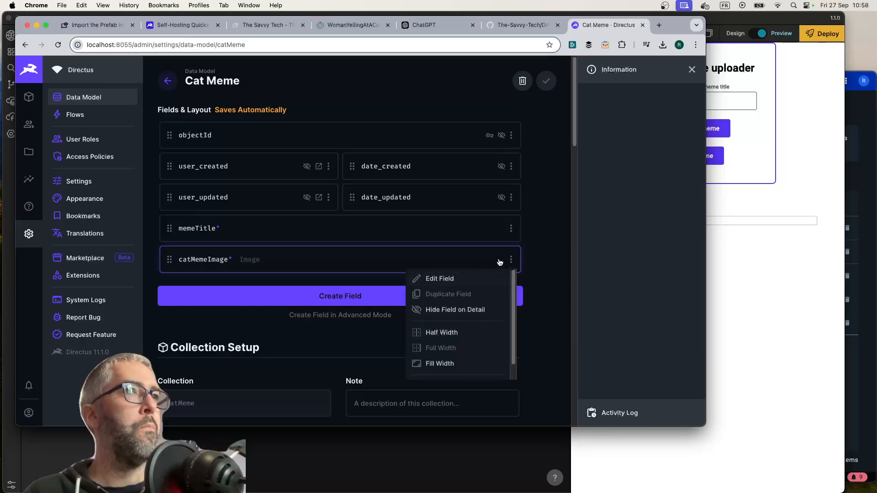
left_click(541, 250)
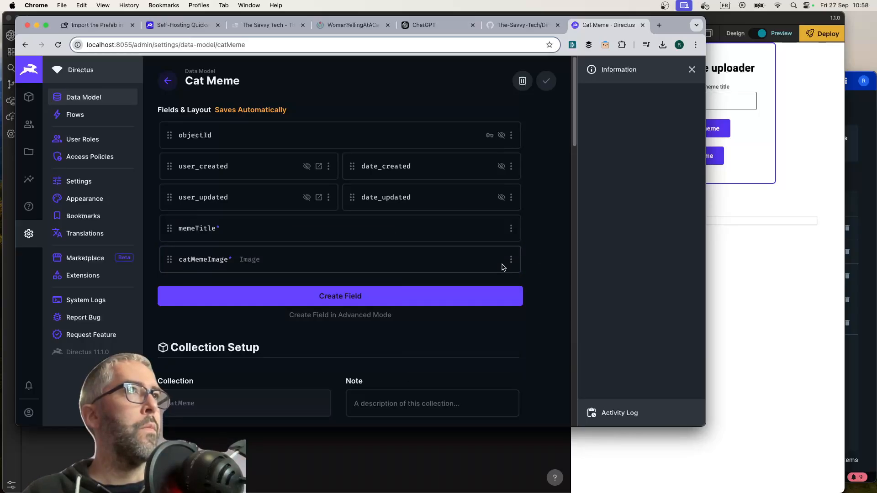
Recheck the Get Data fields parameter in OpenNoodl, and view all files in the Directus file library
key("super+Tab")
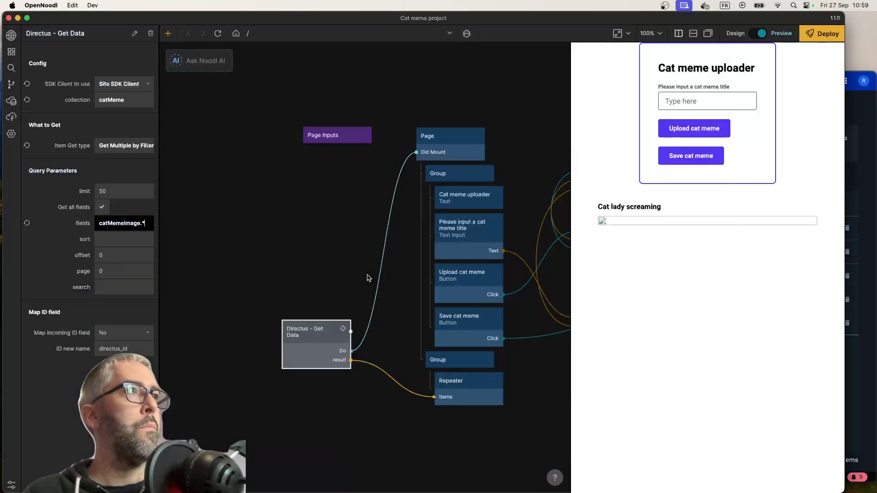
key("super+Tab")
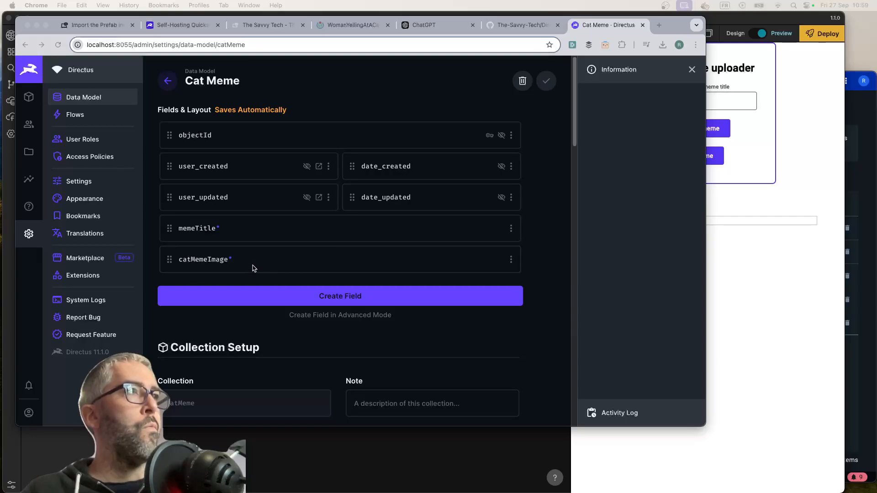
left_click(26, 155)
left_click(78, 123)
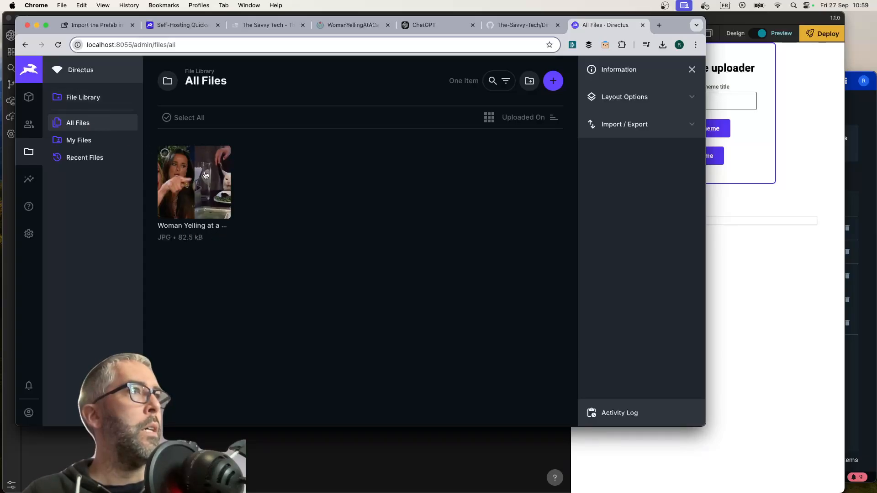
Return to OpenNoodl and clear the fields query parameter of the Start Page's Get Data node
key("super+Tab")
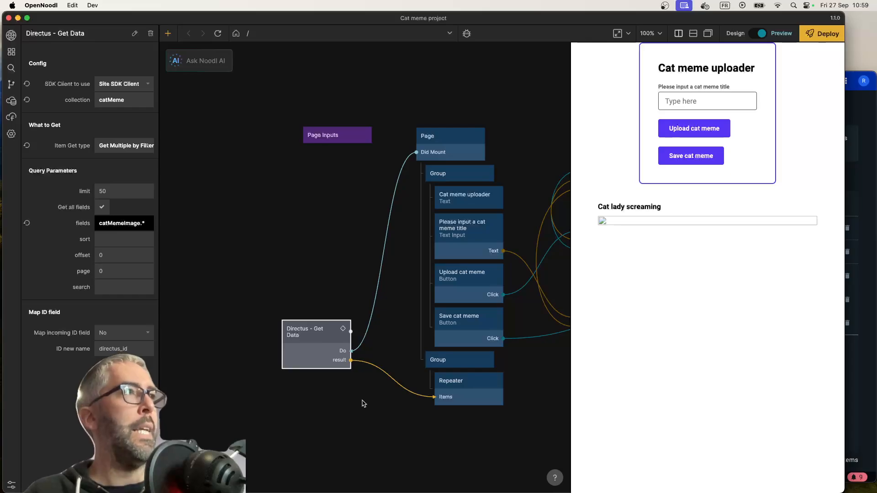
double_click(114, 222)
key("super+a")
key("BackSpace")
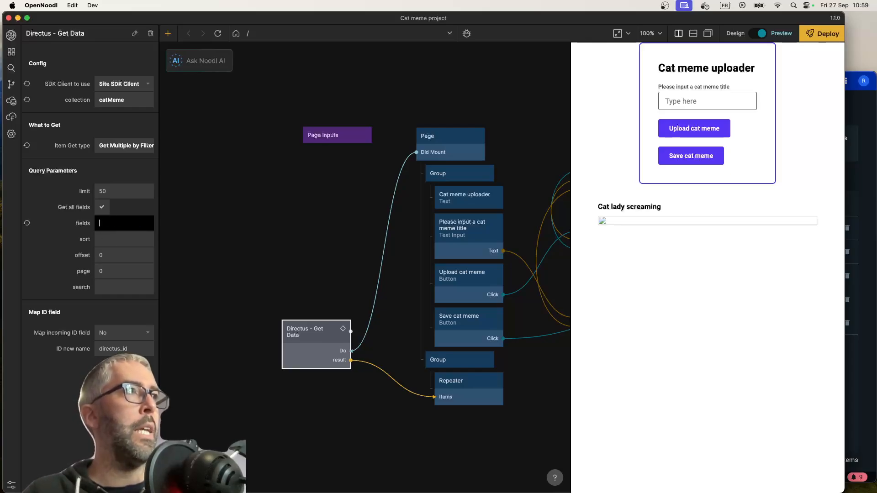
left_click(321, 314)
Open the Repeater's Cat meme item component and add a Directus - Get Files node below the Object node
double_click(468, 393)
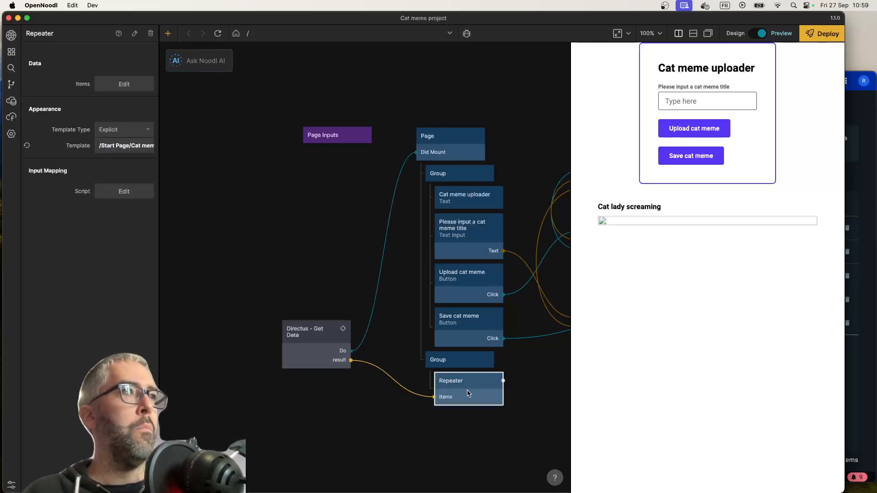
right_click(419, 411)
type("get")
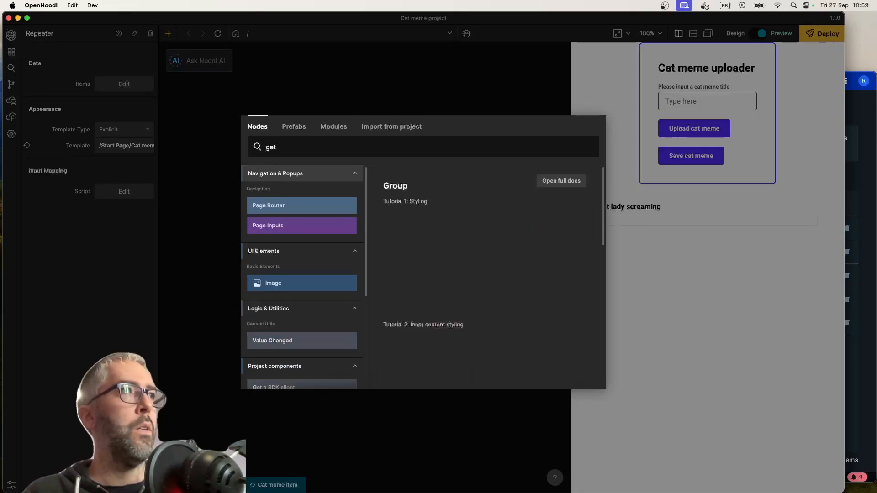
left_click(335, 239)
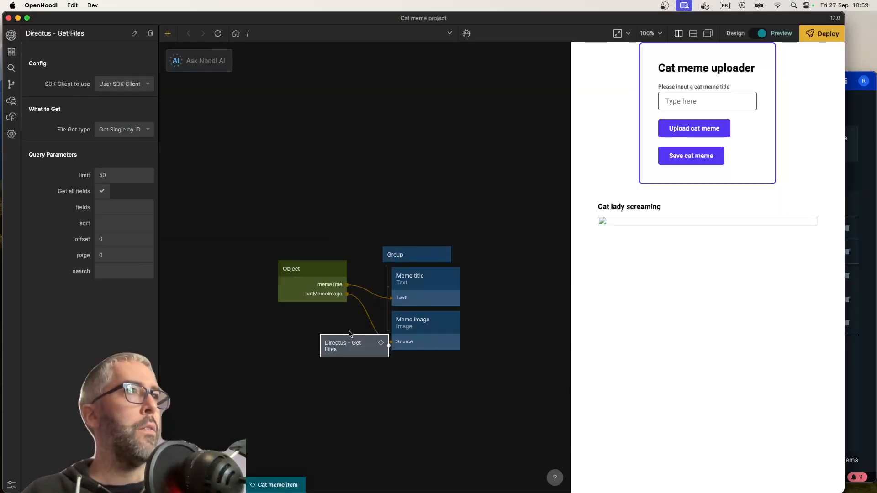
left_click_drag(351, 356, 304, 352)
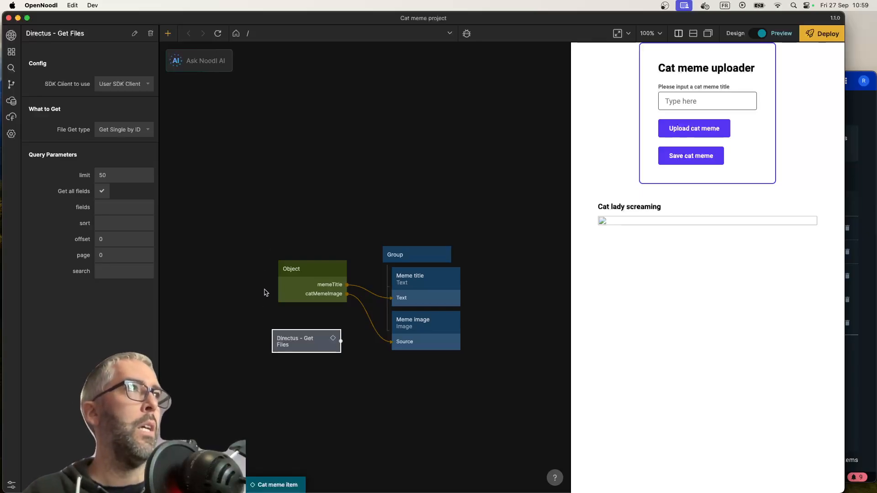
Configure the Get Files node to use the Site SDK Client with a limit of 1
left_click(130, 84)
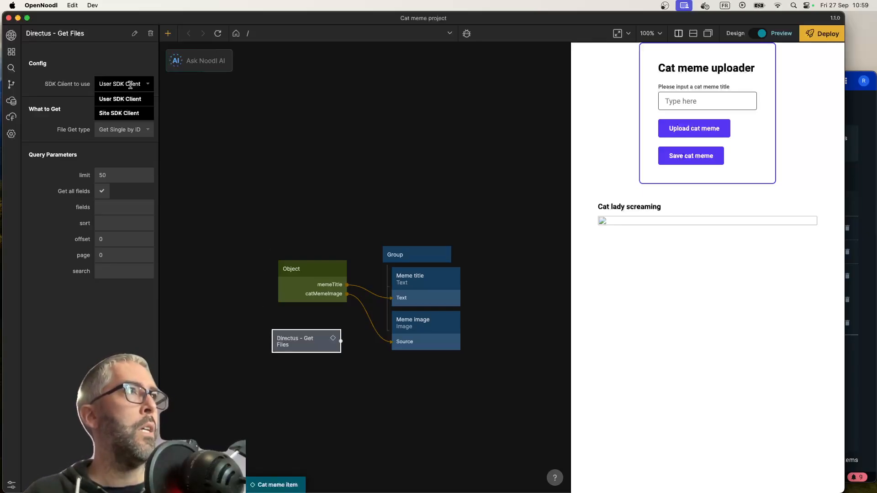
left_click(122, 113)
double_click(120, 176)
type("1")
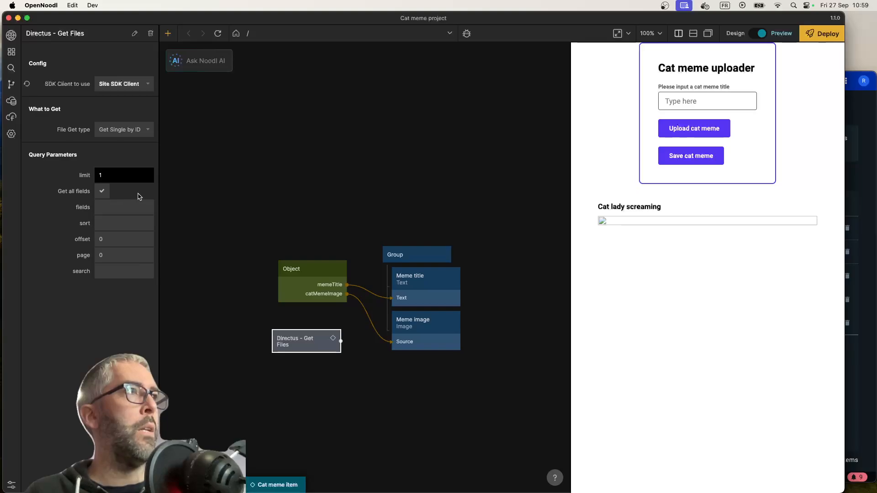
key("Return")
Connect the Object node's catMemeImage output to the Get Files node's File ID input
left_click_drag(320, 292, 320, 343)
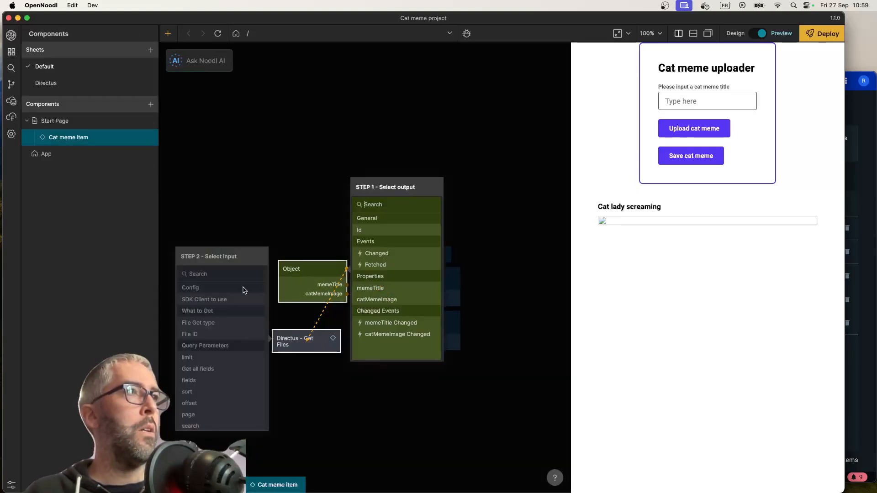
left_click(377, 299)
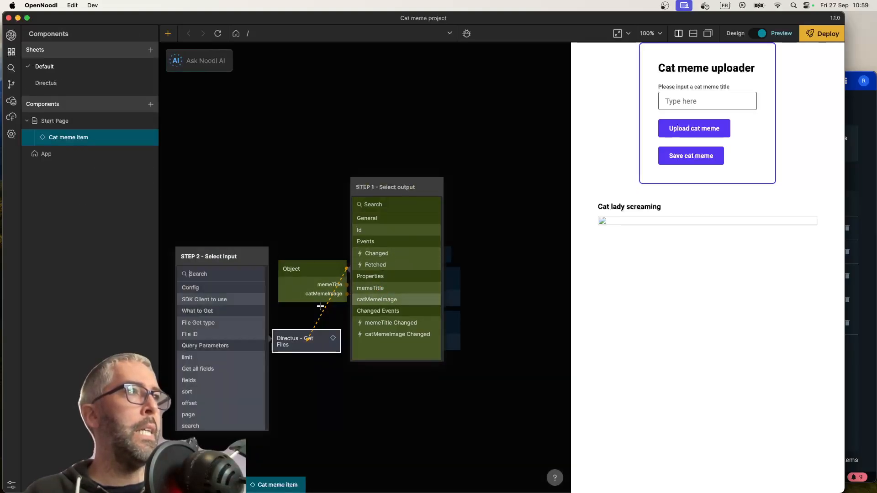
left_click(213, 336)
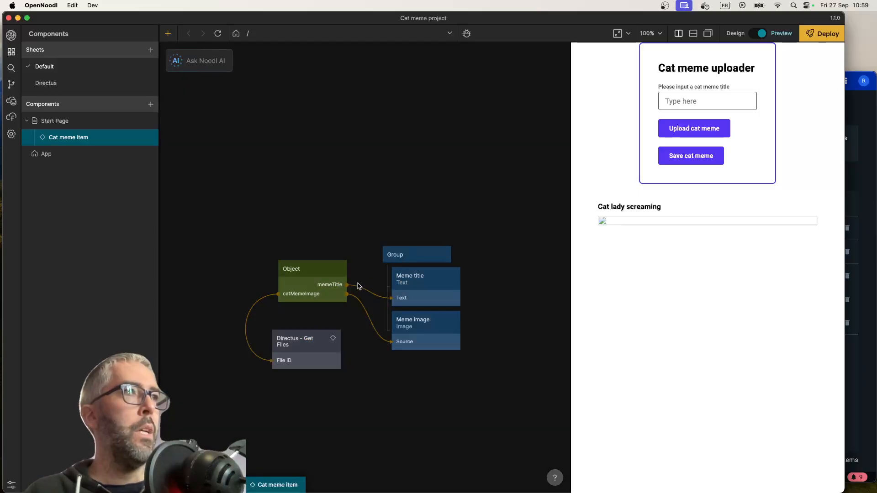
Connect the Group's Did Mount signal to the Get Files node's Do input
left_click_drag(451, 251, 310, 346)
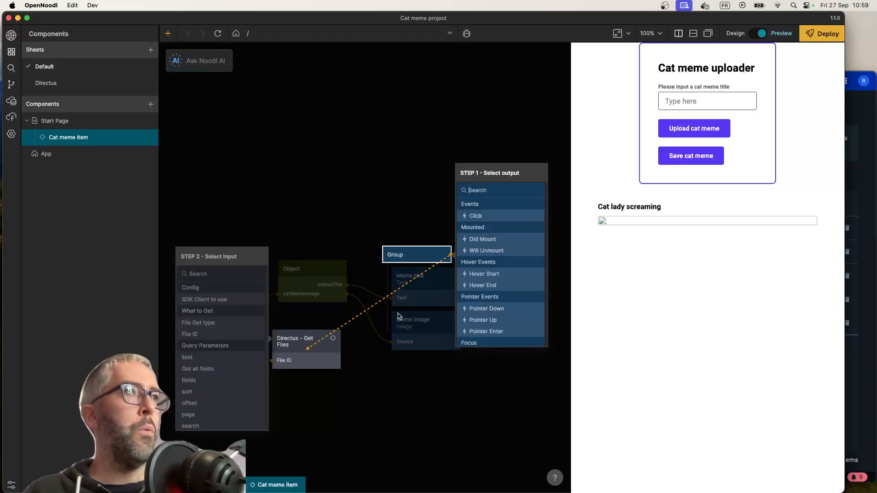
left_click(473, 216)
left_click(479, 238)
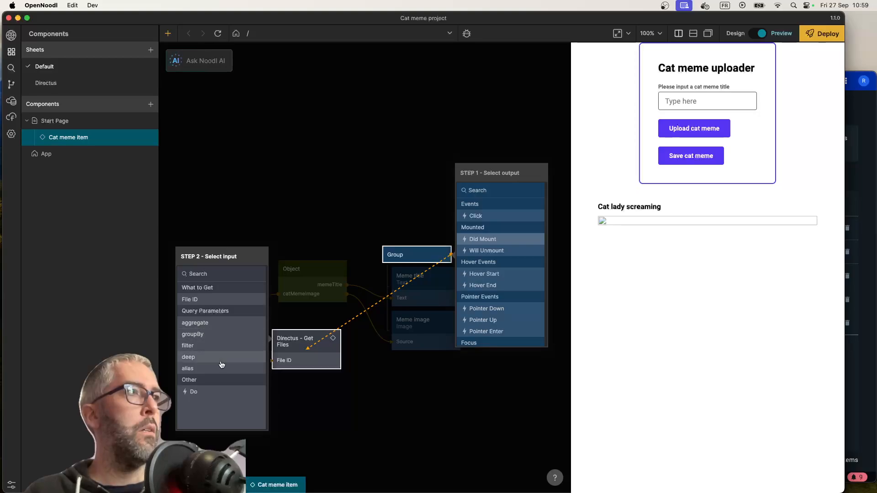
left_click(221, 392)
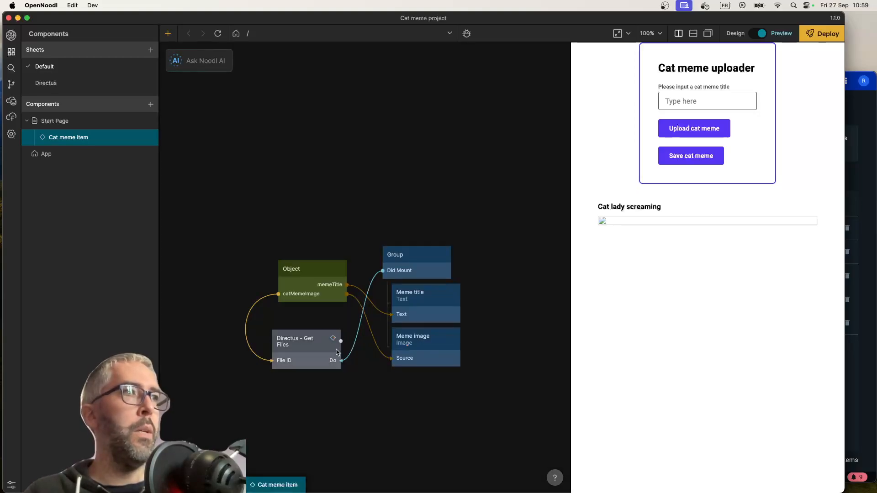
Connect the Get Files node's result output to the Meme image's Source, and delete the catMemeImage connection to that Source
left_click_drag(338, 341, 413, 353)
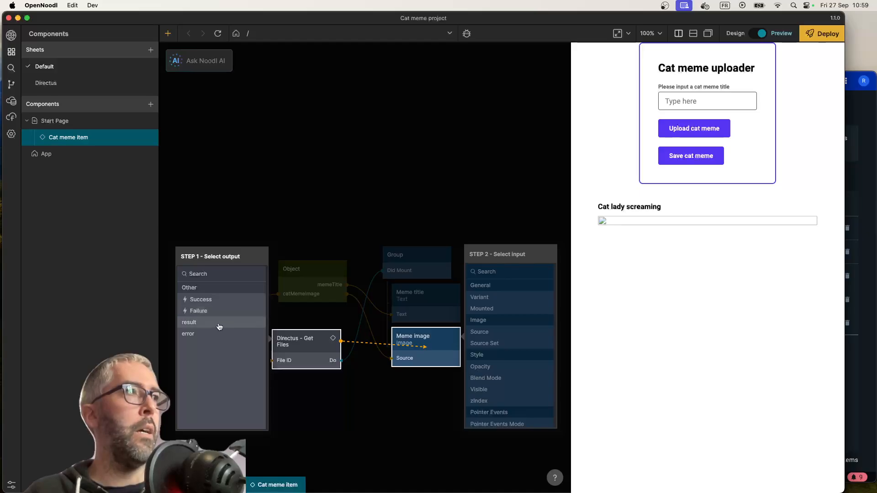
left_click(219, 324)
left_click(492, 332)
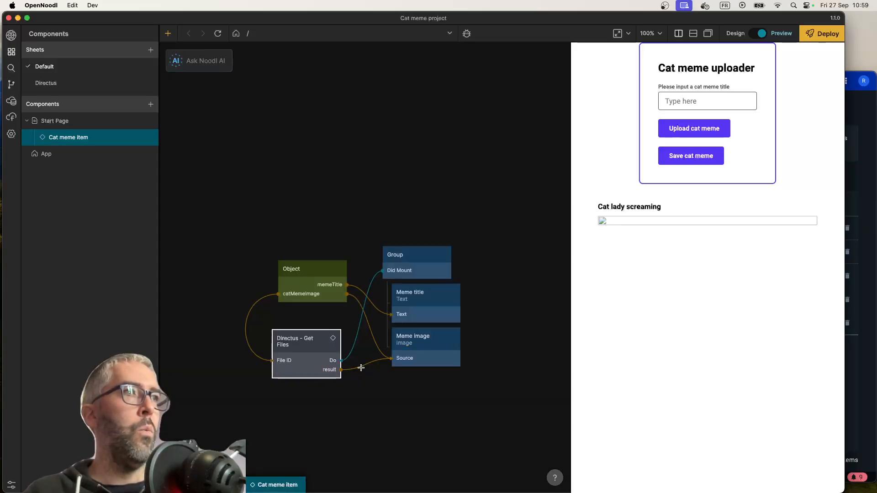
key("BackSpace")
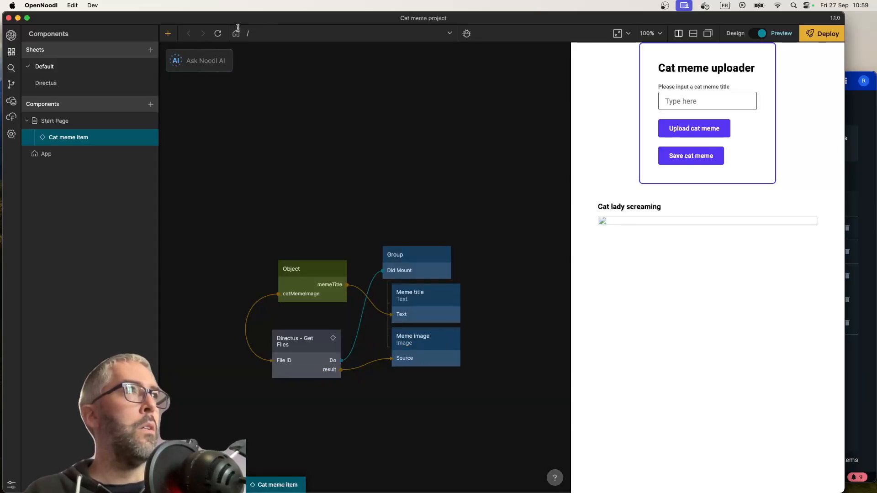
Reload the preview and inspect the file object passed from the Get Files result to the Meme image
left_click(218, 33)
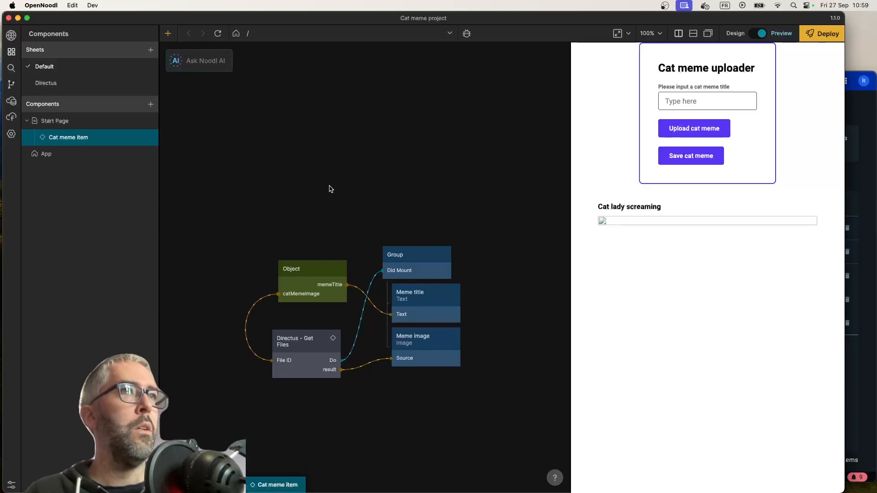
mouse_move(365, 369)
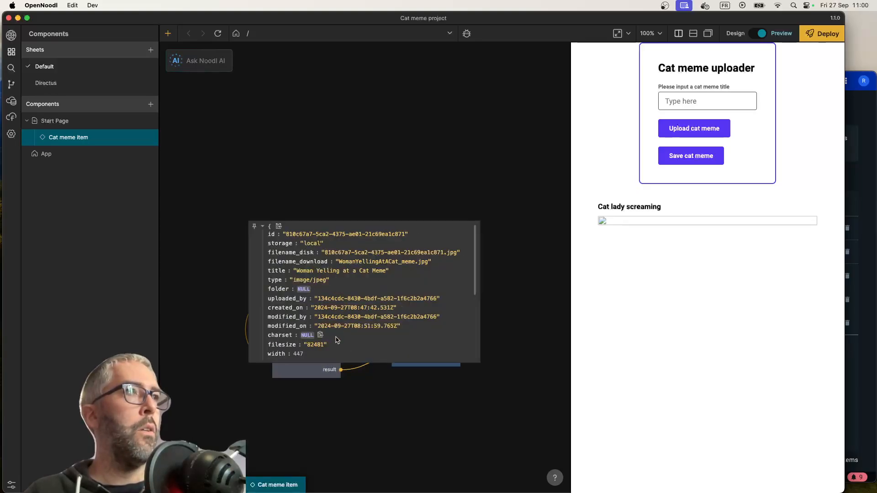
scroll(338, 341, "down", 5)
scroll(338, 342, "up", 5)
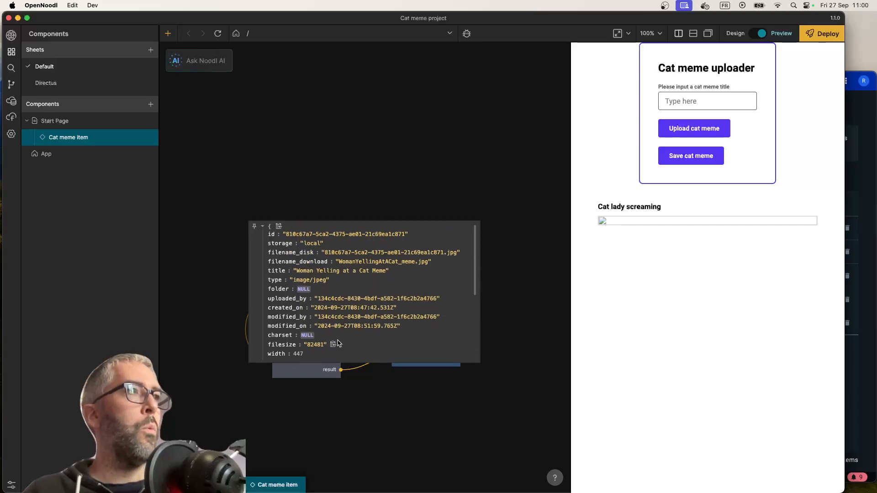
scroll(338, 343, "down", 5)
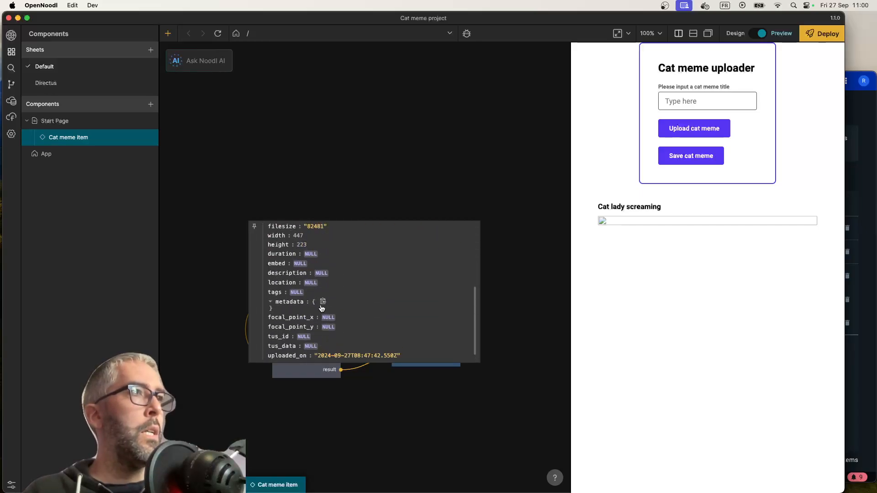
scroll(338, 306, "up", 5)
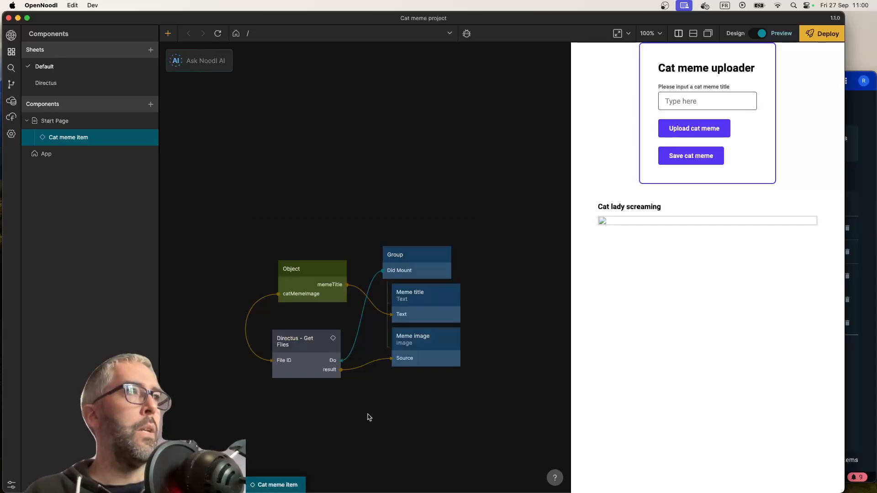
Switch to Directus in Chrome and examine the Woman Yelling at a Cat Meme file's URL and naming details
key("super+Tab")
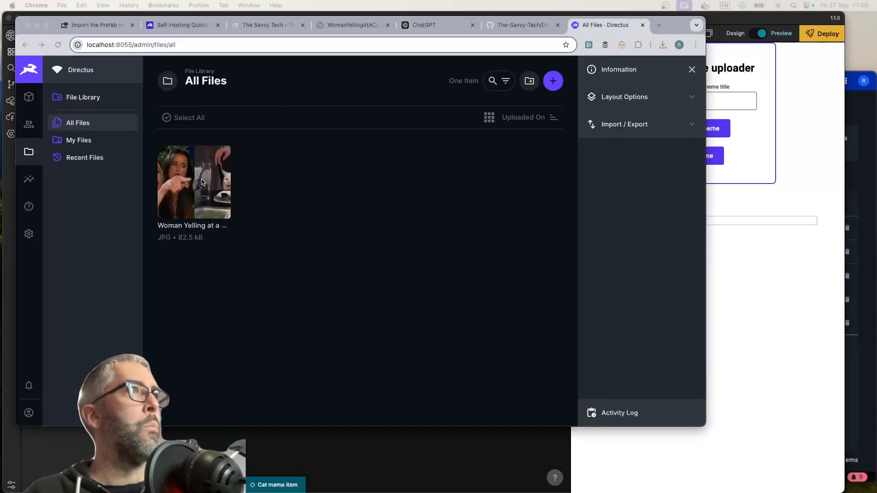
left_click(179, 192)
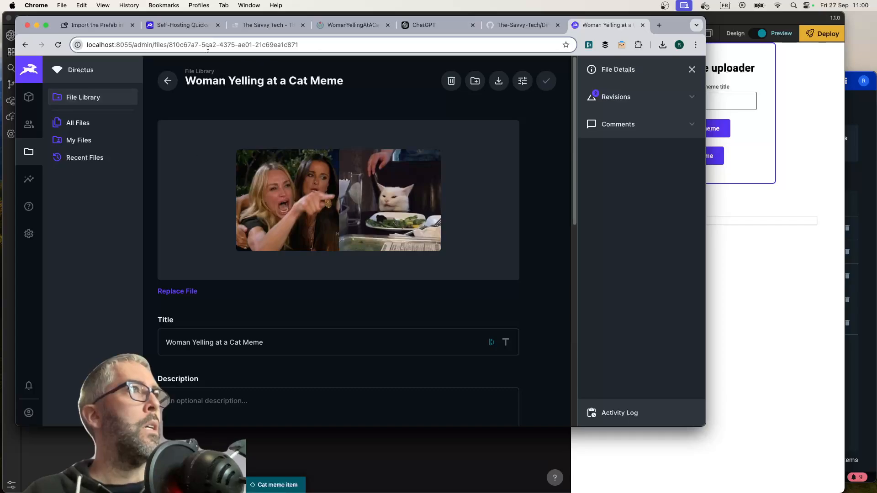
scroll(263, 235, "down", 2)
scroll(407, 242, "down", 10)
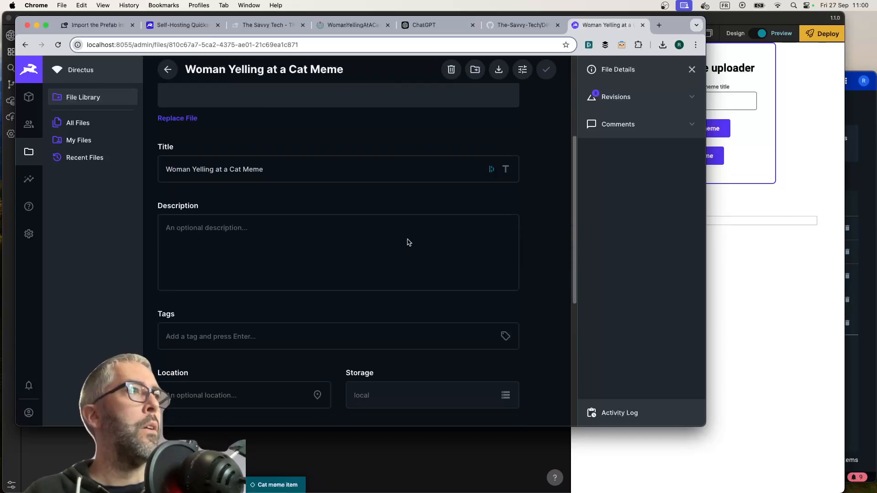
scroll(407, 243, "down", 2)
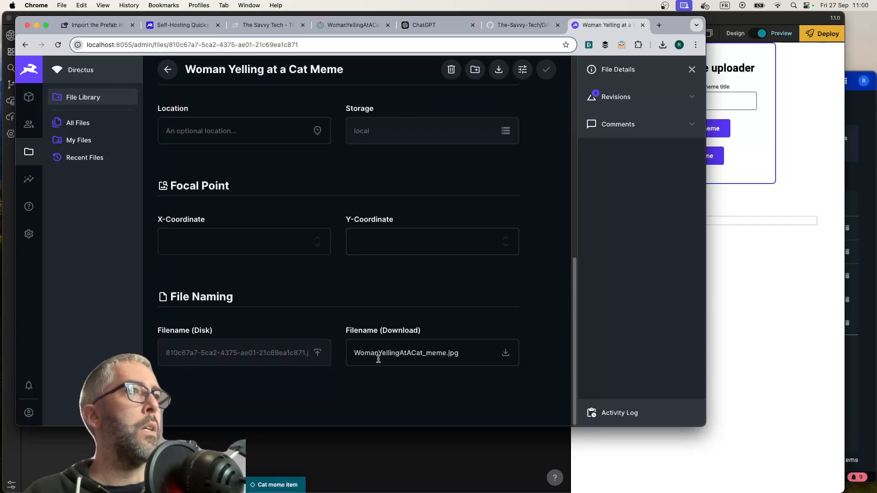
scroll(299, 307, "up", 15)
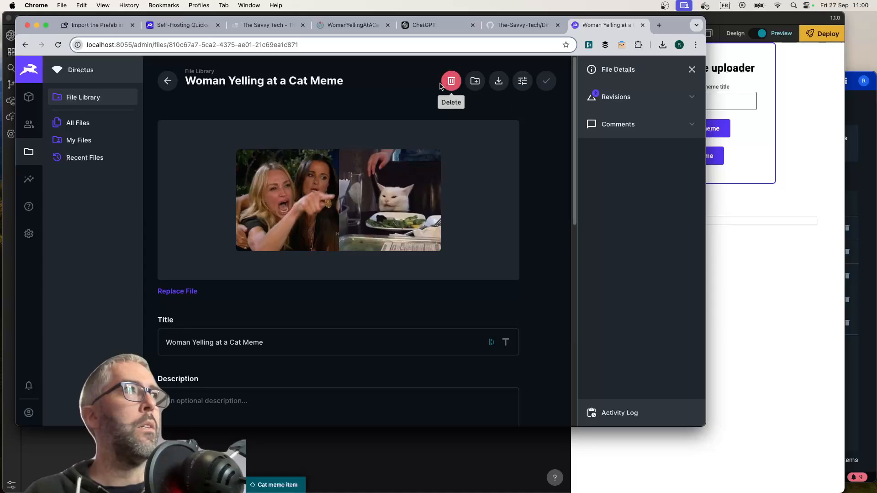
key("super+Tab")
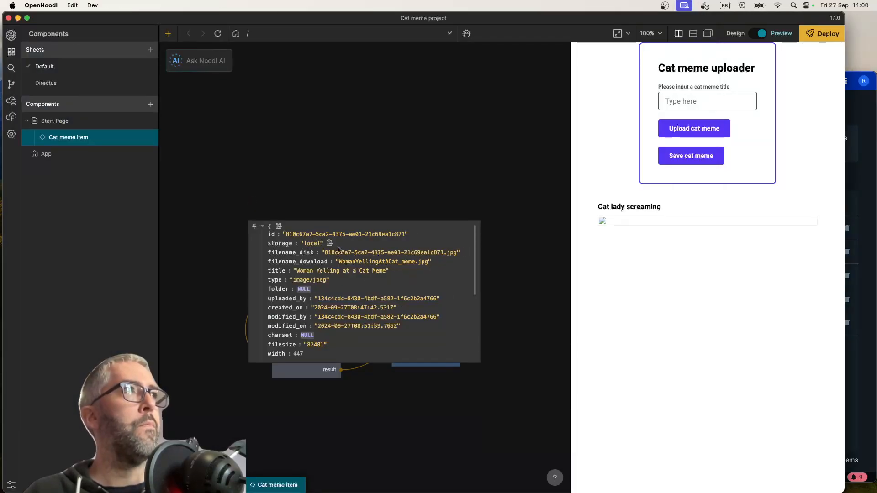
In ChatGPT in Chrome, draft a question asking how to compose the URL of a file uploaded to Directus given the object, ending with "For example"
key("super+Tab")
left_click(430, 27)
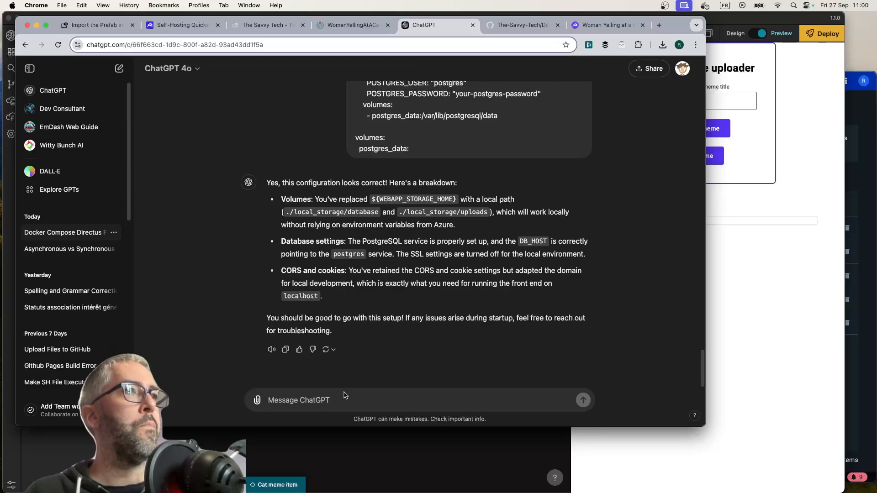
left_click(334, 402)
type("When try")
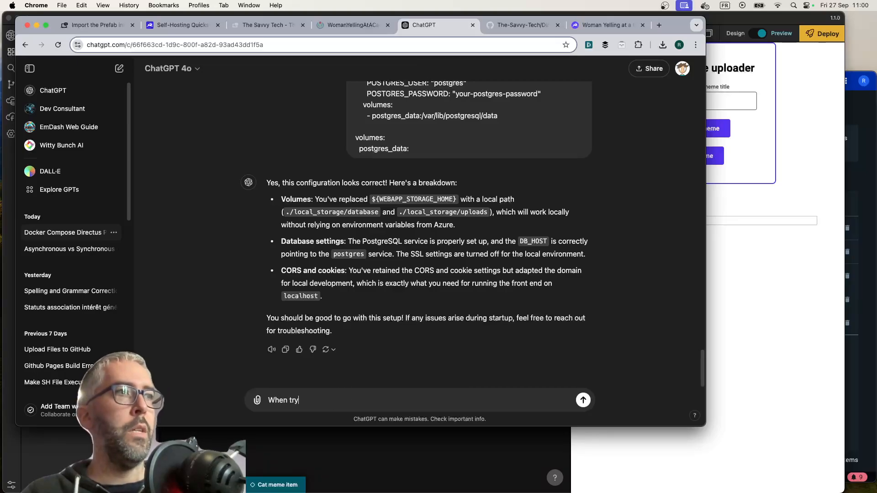
type("ing to view a file uploaded to Directus,")
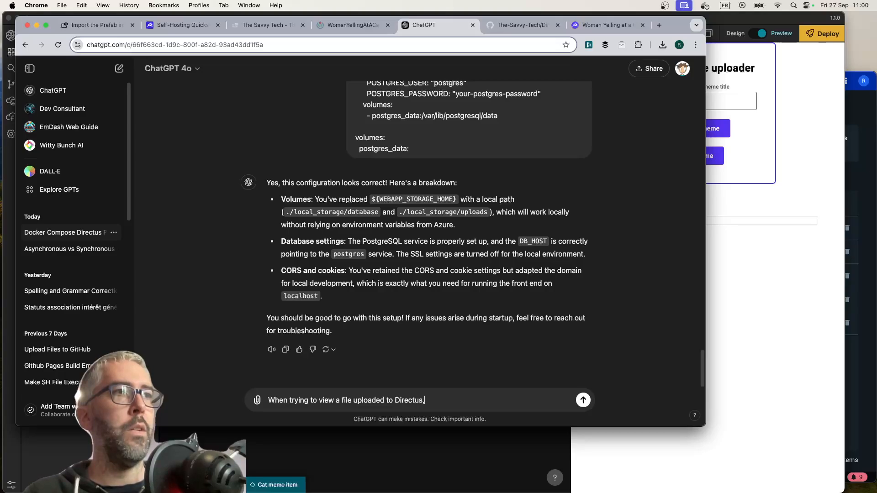
type(" how does one compose the URL of the file")
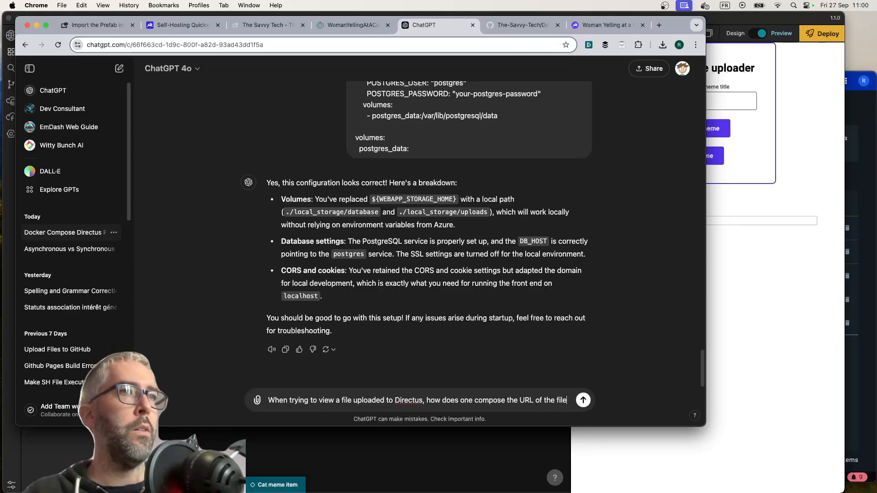
type(" given the object? Fo")
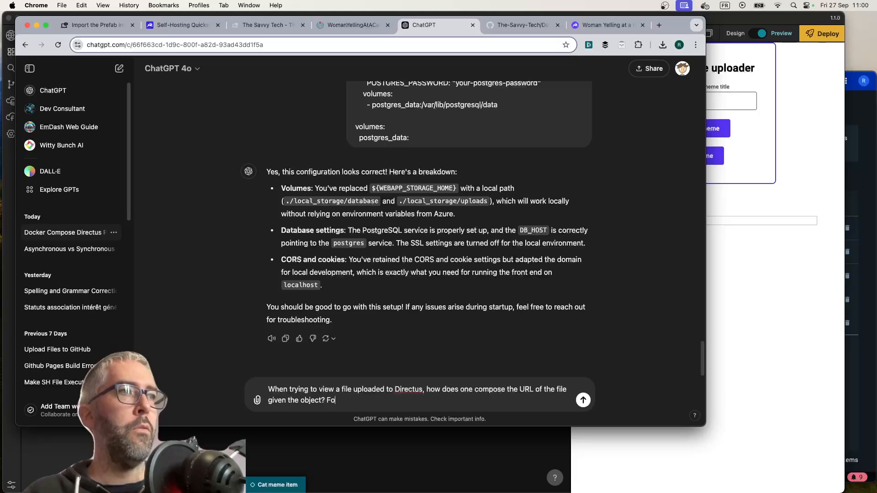
type("r example")
key("super+Tab")
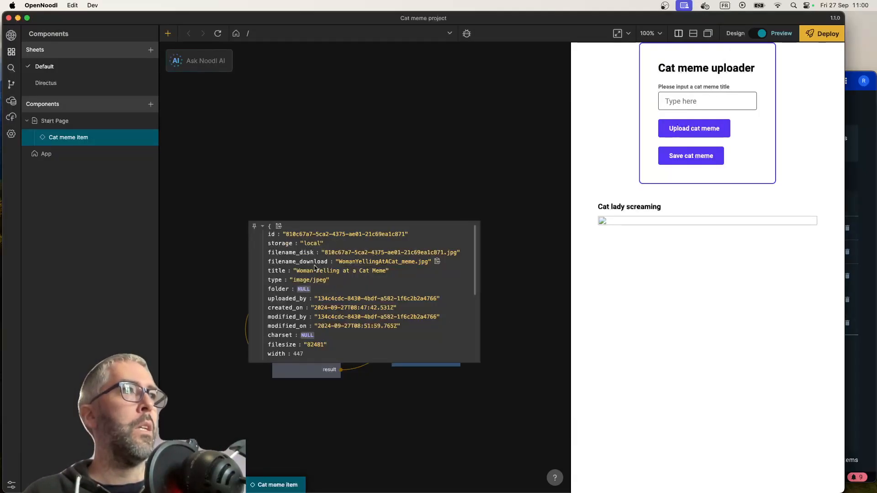
left_click(279, 227)
key("super+Tab")
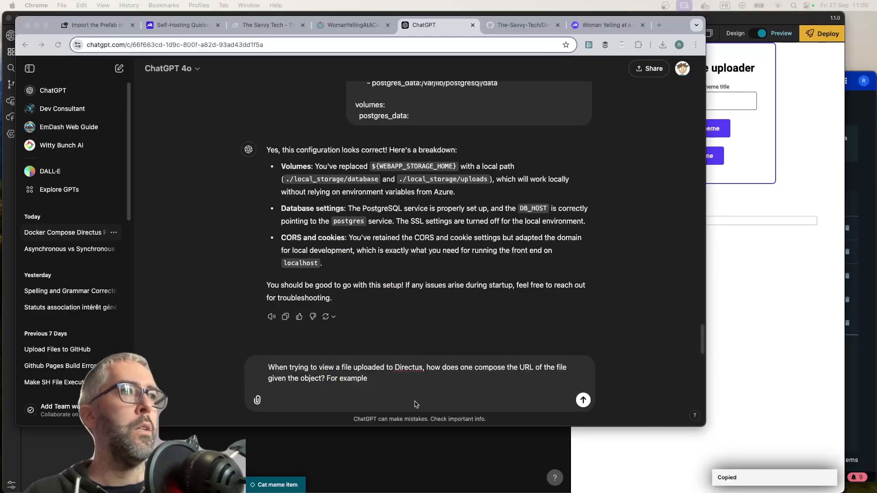
key("super+v")
key("shift+Return")
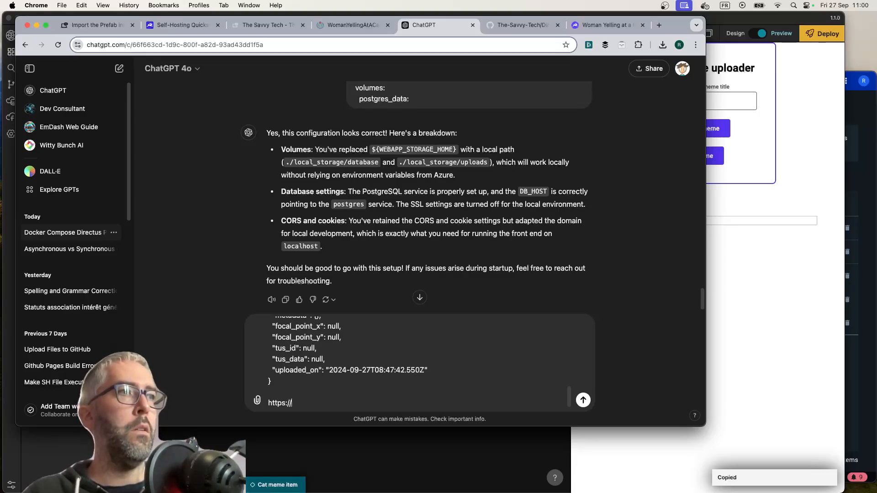
type("https://localhost:8055")
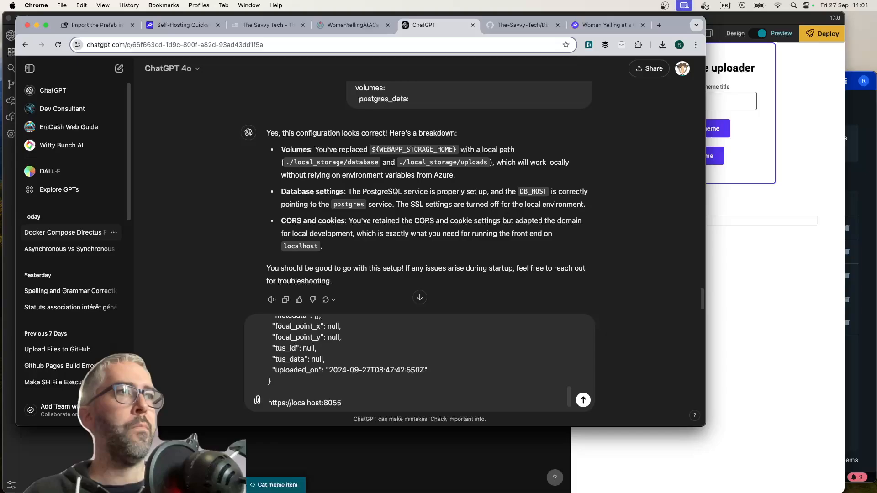
key("Return")
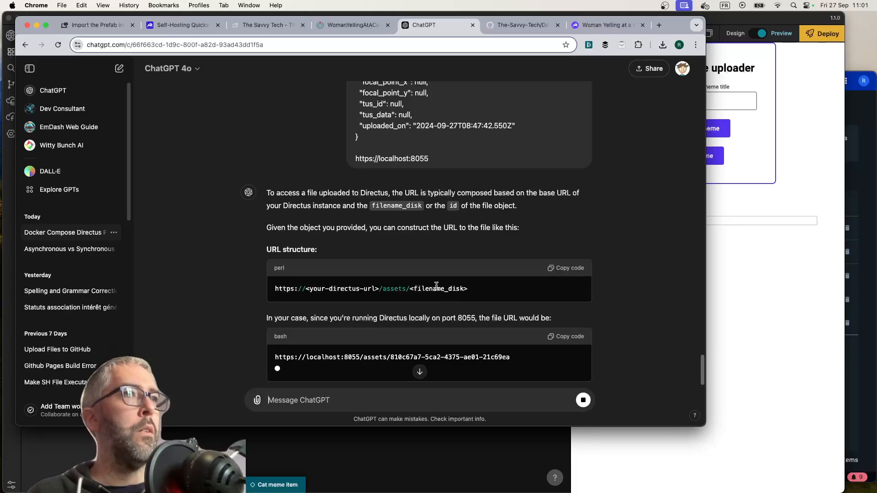
scroll(417, 295, "up", 2)
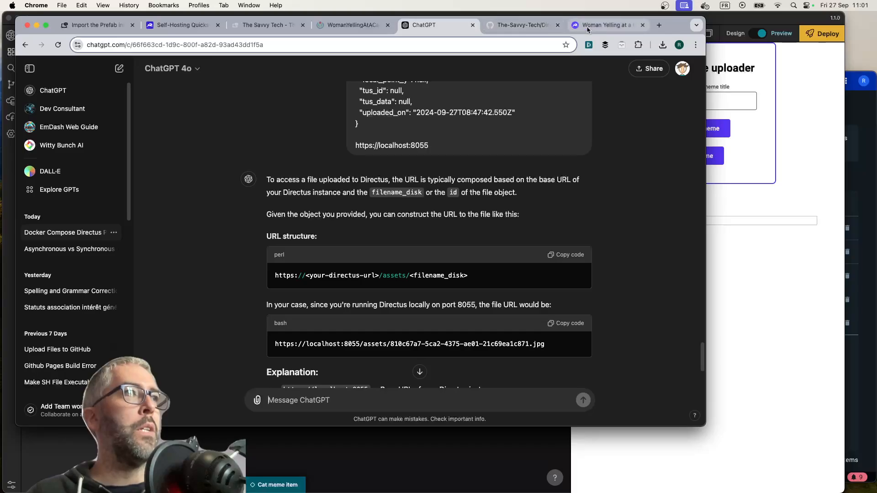
left_click(267, 25)
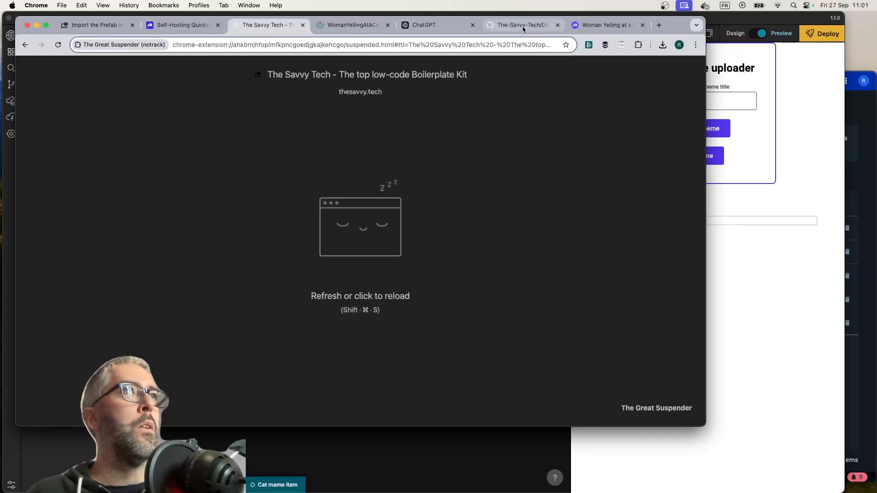
Switch back to OpenNoodl and add a String Format node below the Meme image node
key("super+Tab")
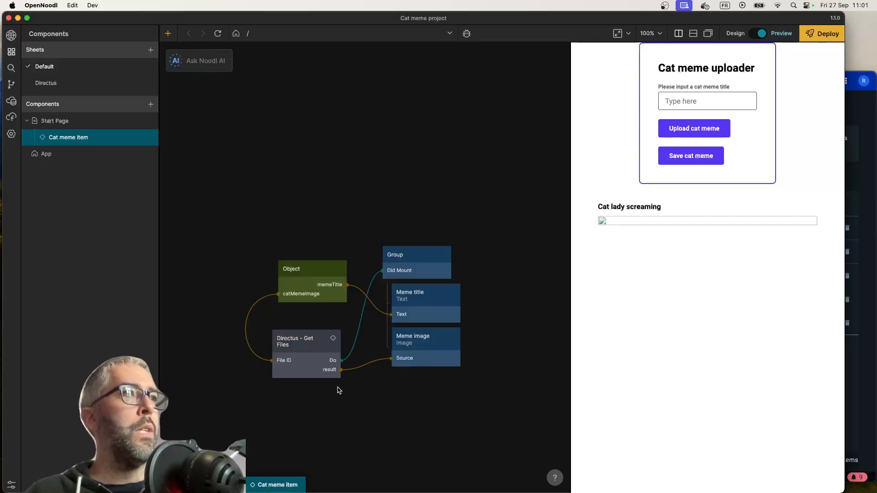
right_click(406, 454)
type("string")
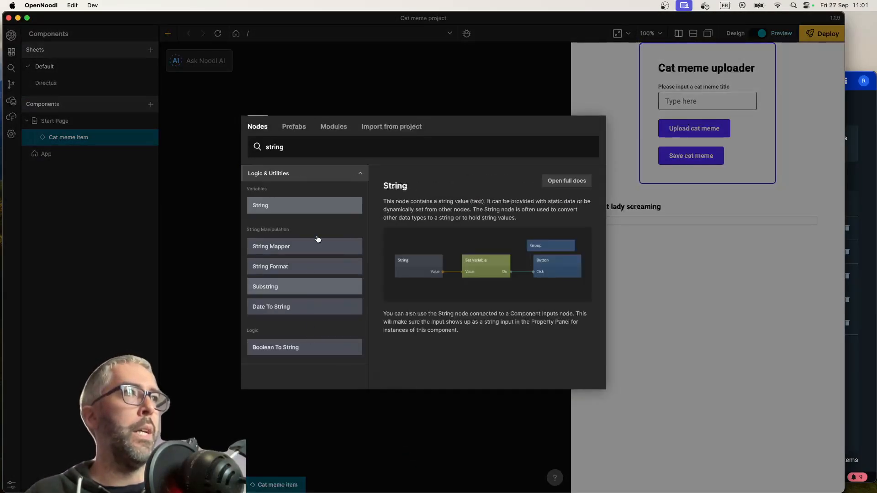
left_click(302, 266)
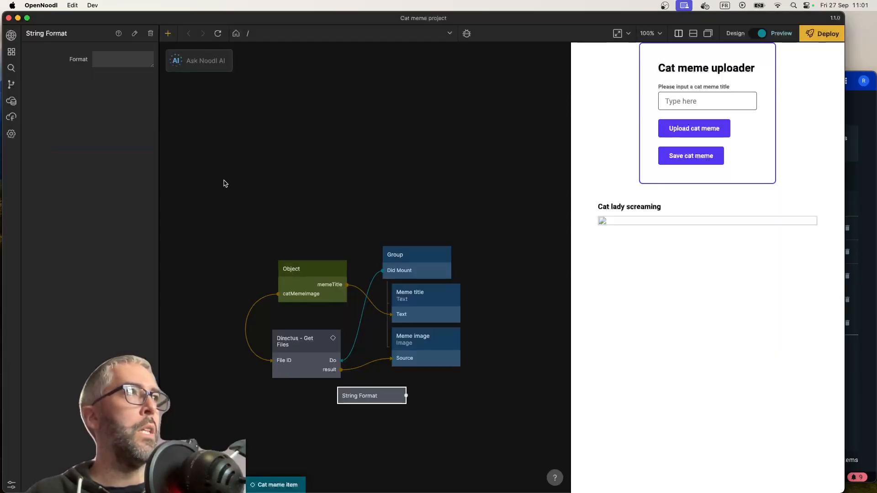
left_click(115, 59)
type("http://")
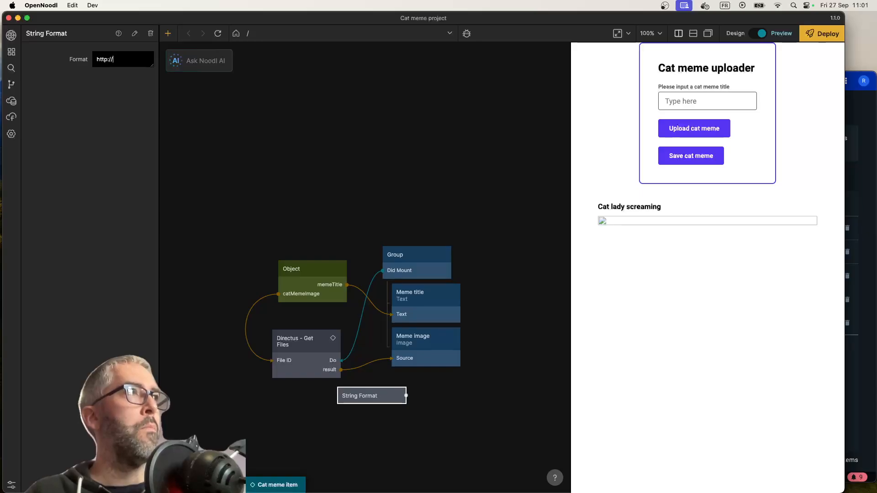
type("local")
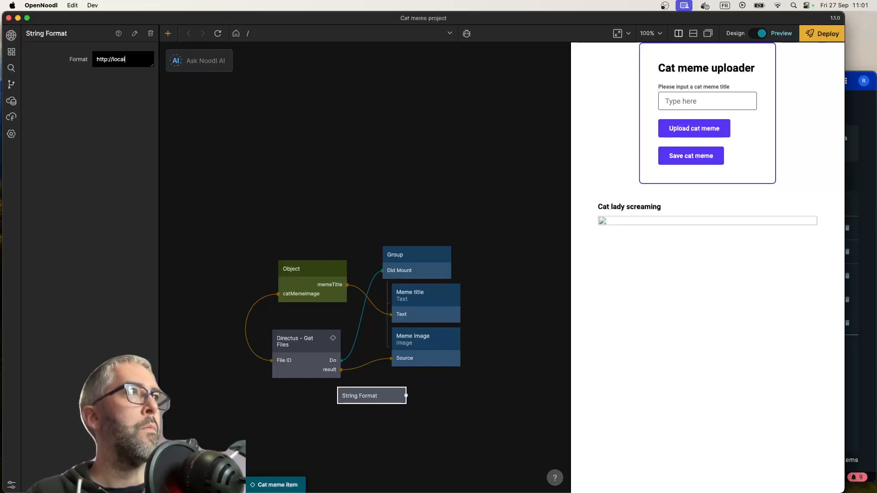
type("host:")
type("9055")
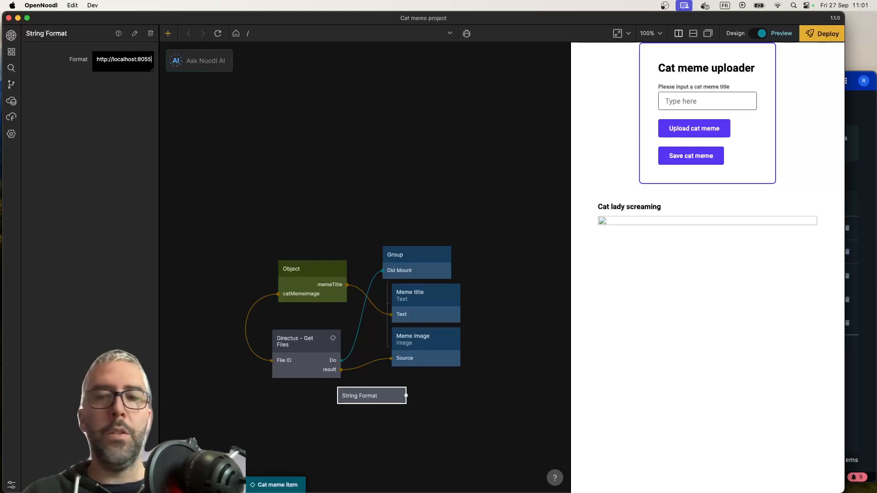
key("super+Tab")
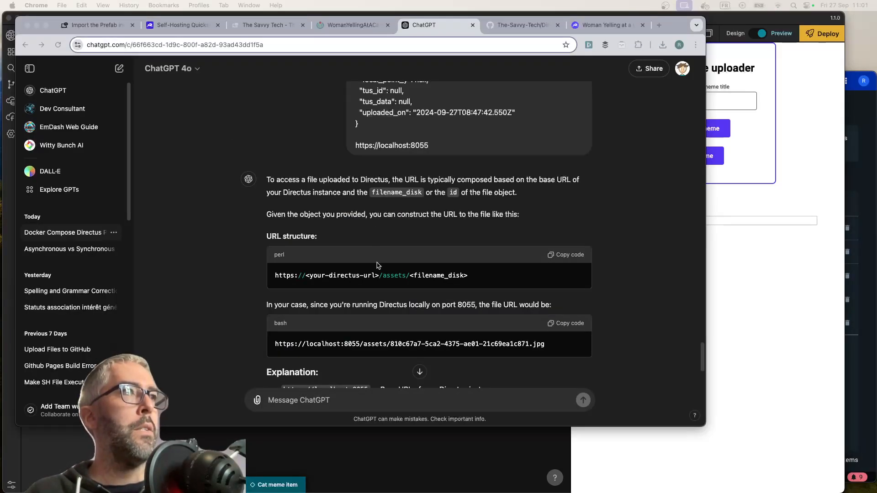
key("super+Tab")
type("assets")
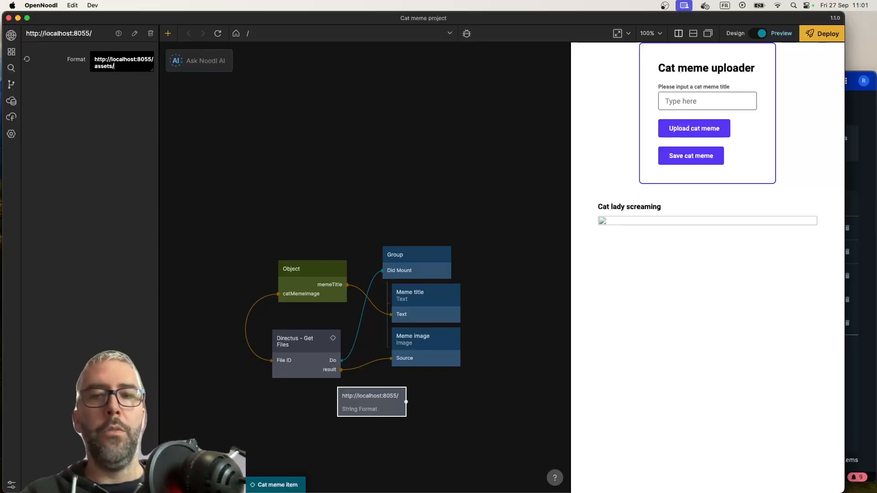
type("/{filename")
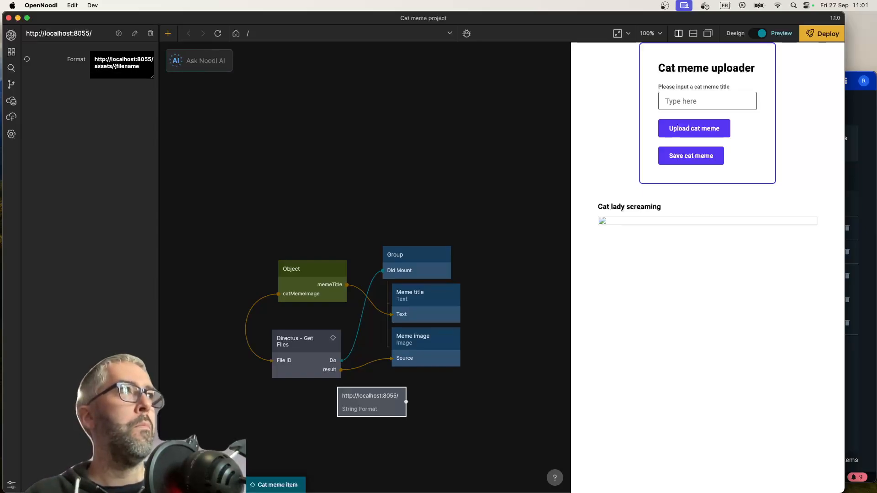
type("}")
left_click(389, 215)
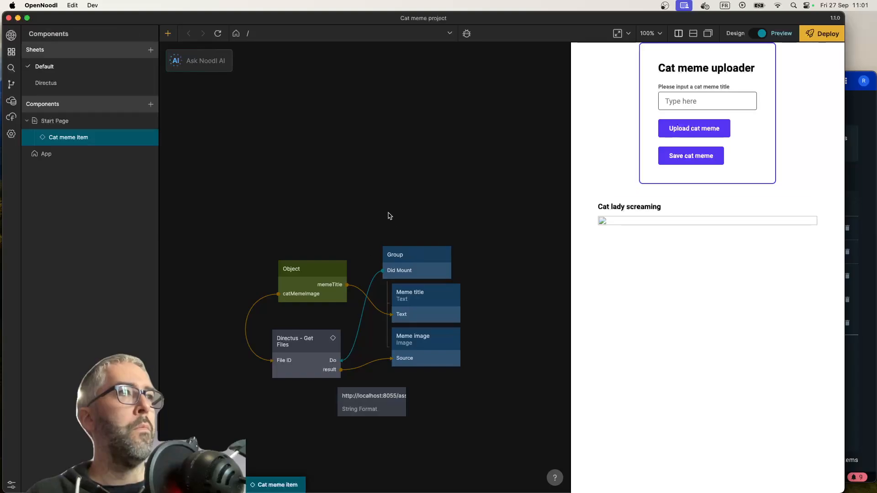
left_click_drag(382, 402, 339, 417)
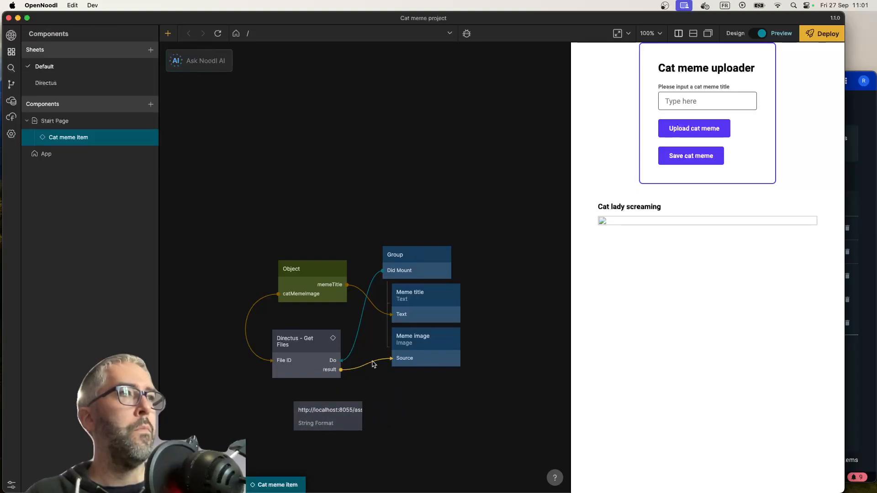
Add an Expression node beside the String Format node with the expression result.filename_disk
mouse_move(350, 372)
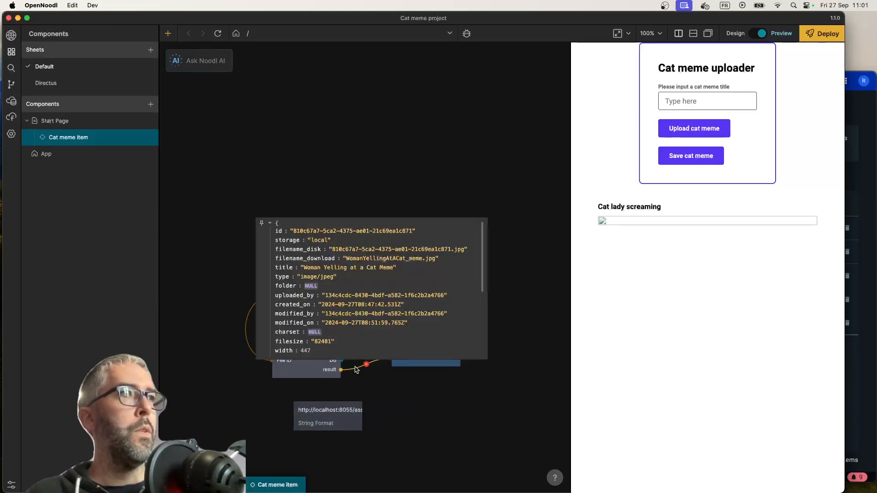
right_click(230, 418)
left_click(301, 190)
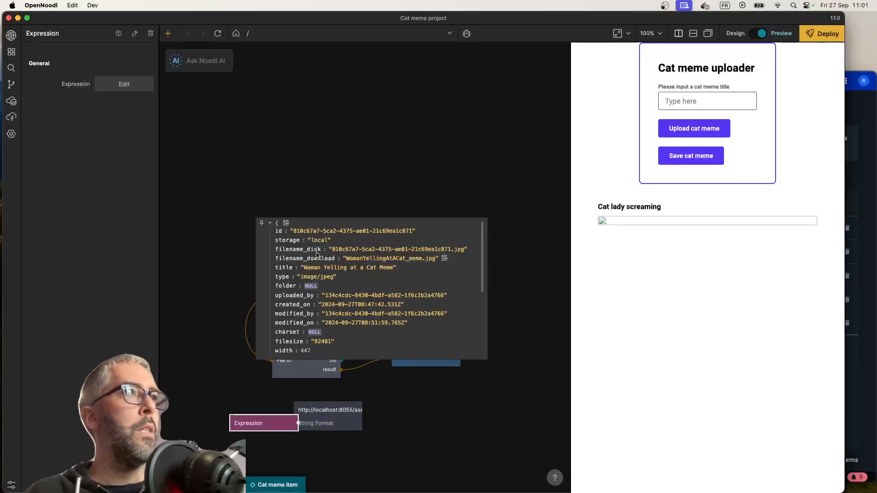
left_click(129, 84)
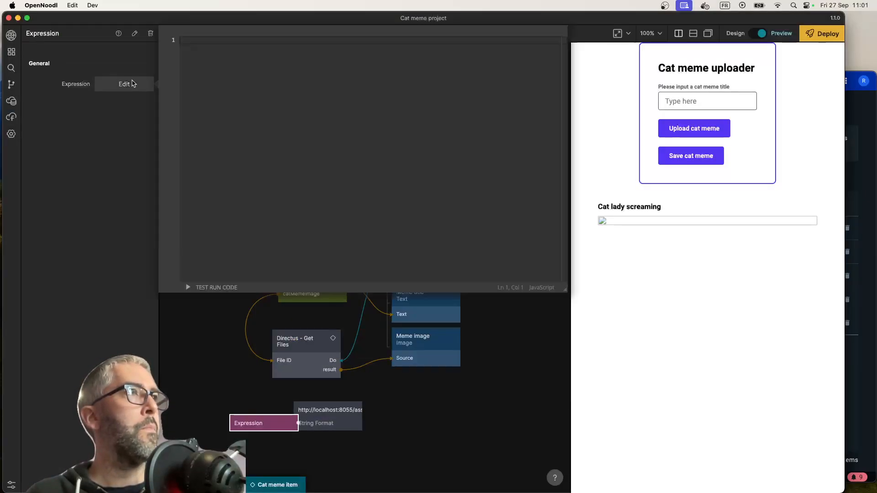
type("result.filenam")
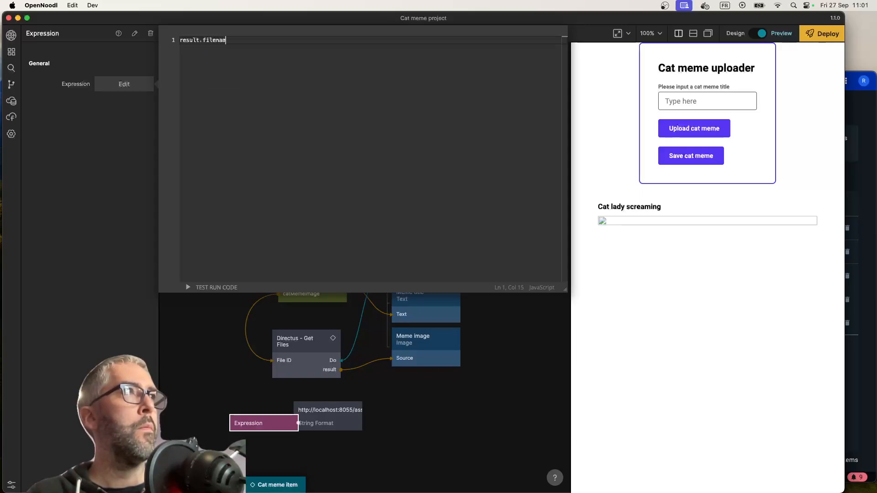
type("e_disk")
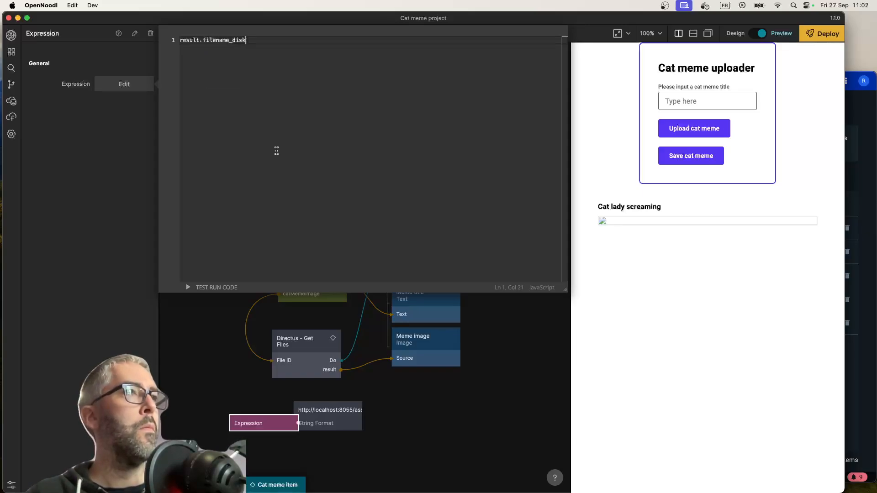
left_click(245, 397)
Connect the Get Files result to the Expression's result input, and the Expression's result to the String Format node's filename input
left_click_drag(246, 422, 200, 385)
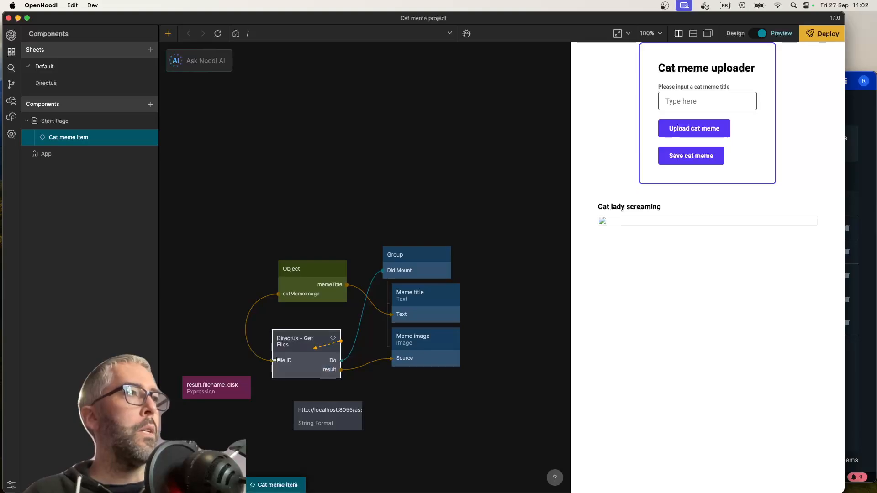
left_click_drag(336, 347, 201, 387)
left_click(368, 324)
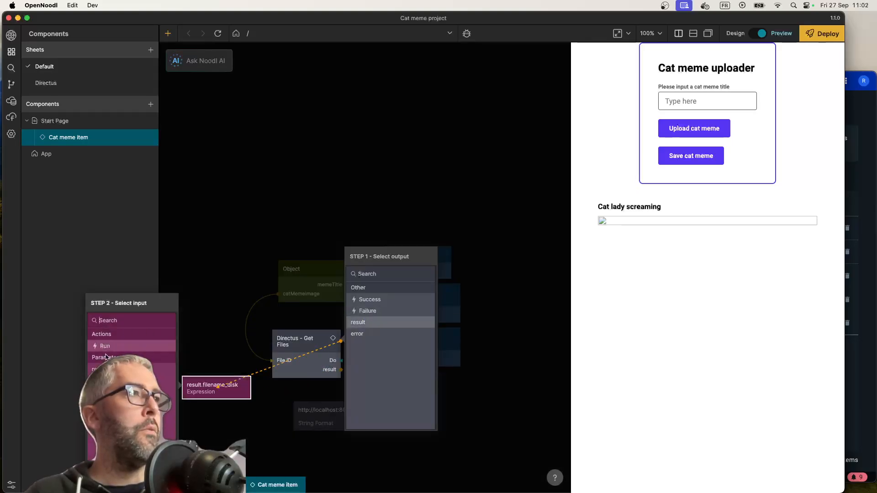
left_click(101, 369)
left_click_drag(250, 389, 326, 415)
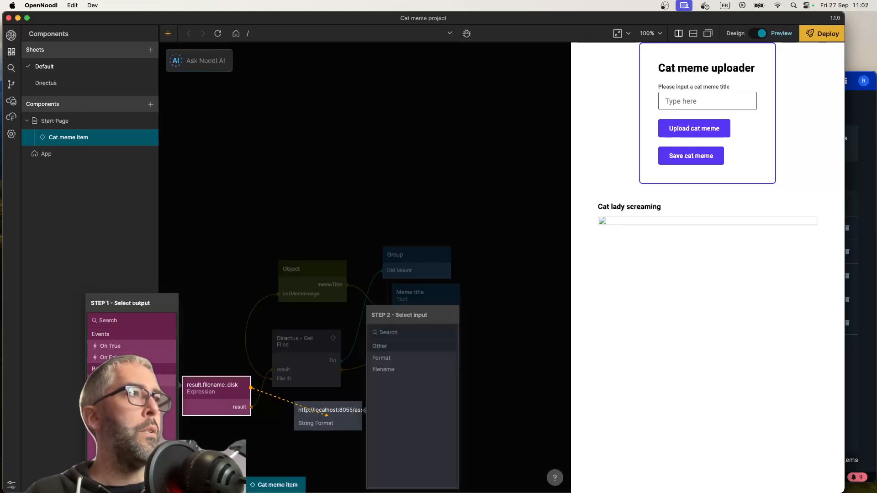
left_click(388, 370)
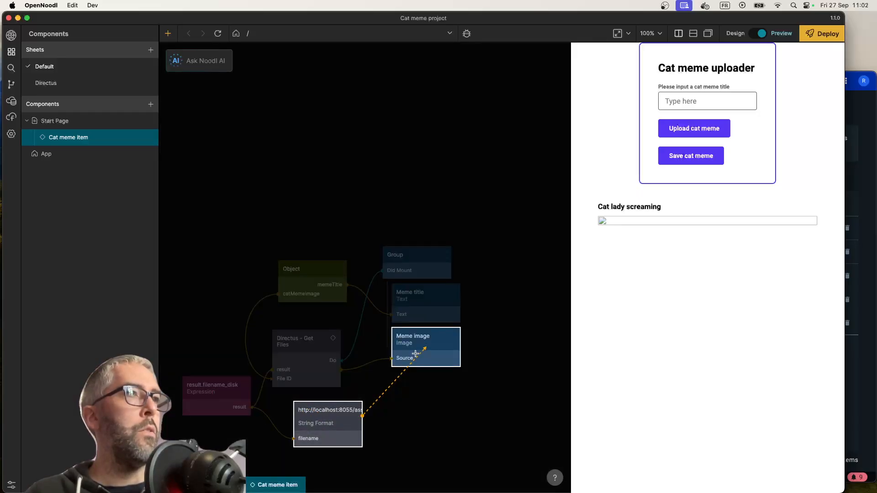
Connect the String Format node's Formatted output to the Meme image's Source and refresh the preview
left_click_drag(362, 416, 424, 342)
left_click(356, 366)
left_click(224, 358)
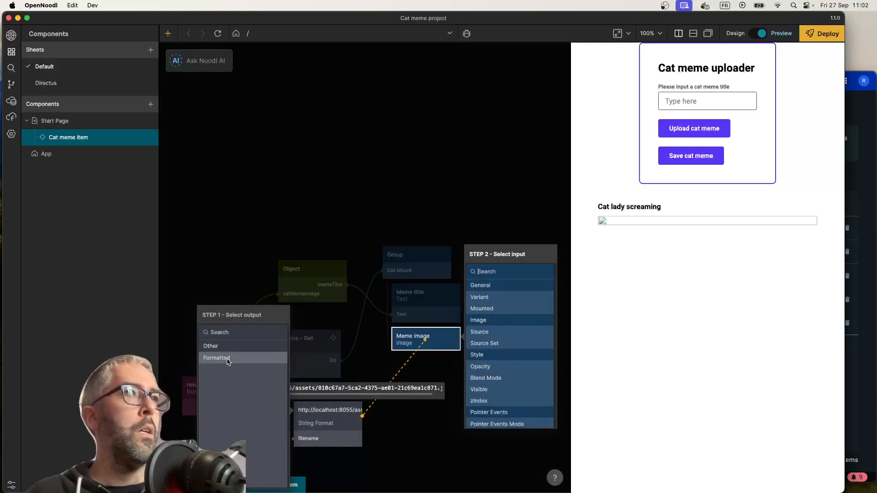
left_click(502, 332)
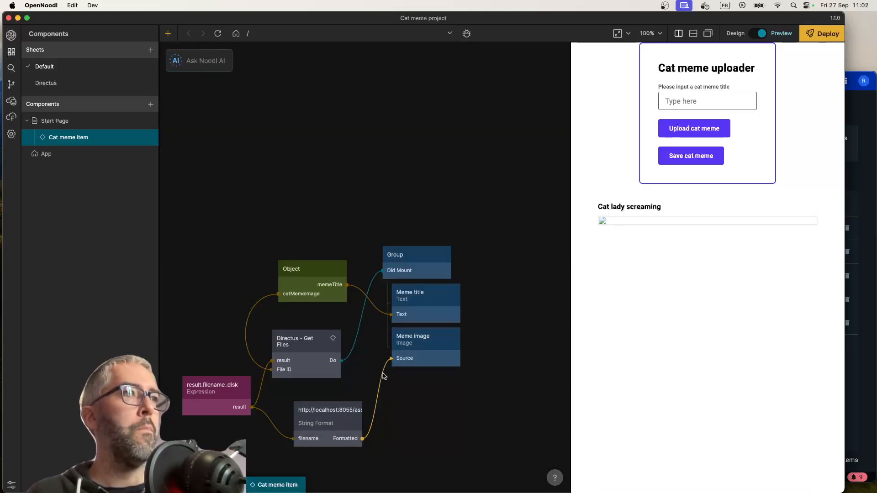
left_click(219, 34)
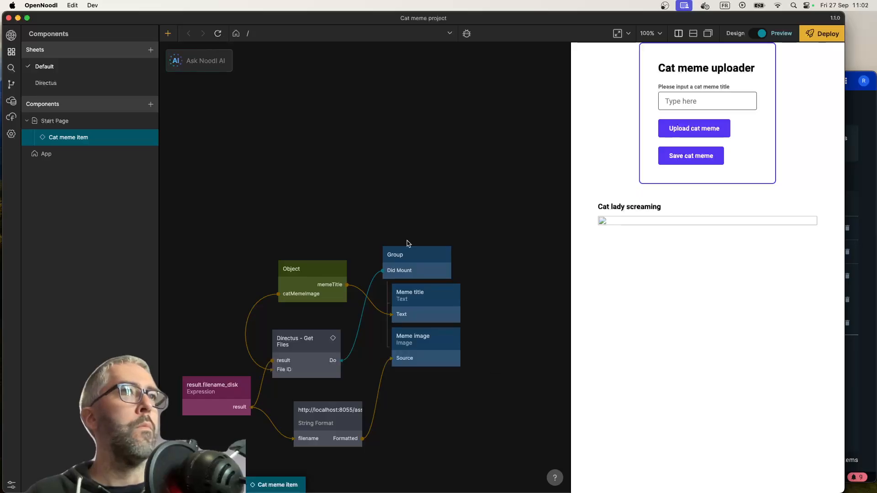
Copy the URL sent to the Meme image's Source, open it in a new Chrome tab to check it, and return to OpenNoodl
left_click(398, 356)
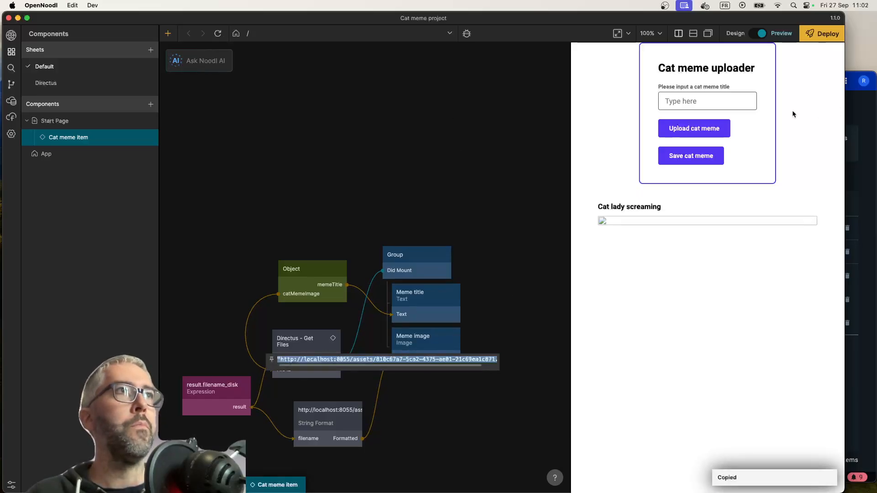
key("super+Tab")
left_click(658, 25)
key("super+v")
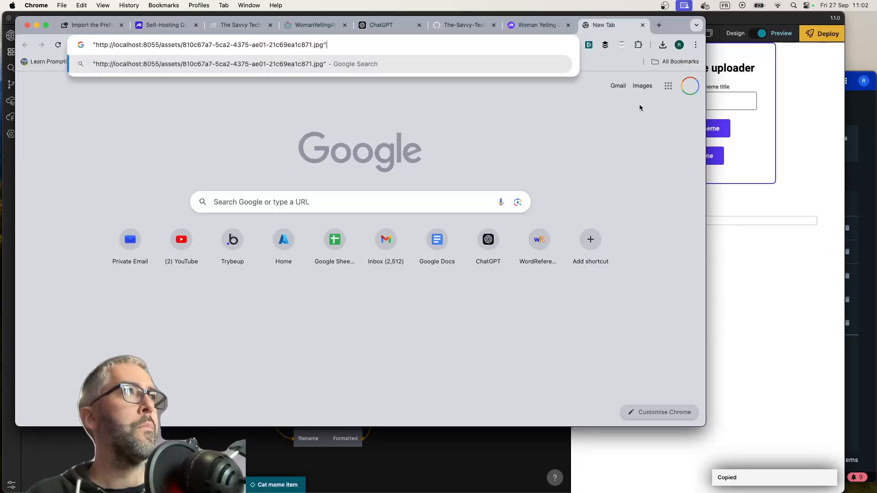
key("Delete")
key("Return")
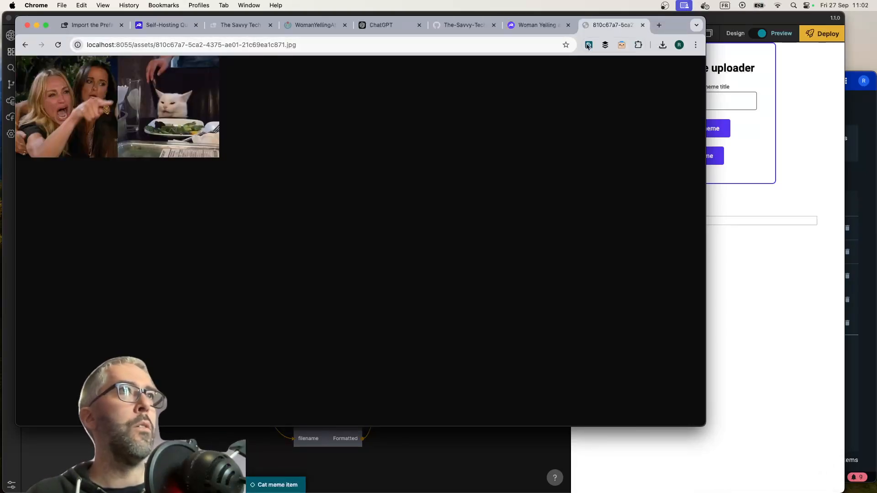
left_click(642, 26)
key("super+Tab")
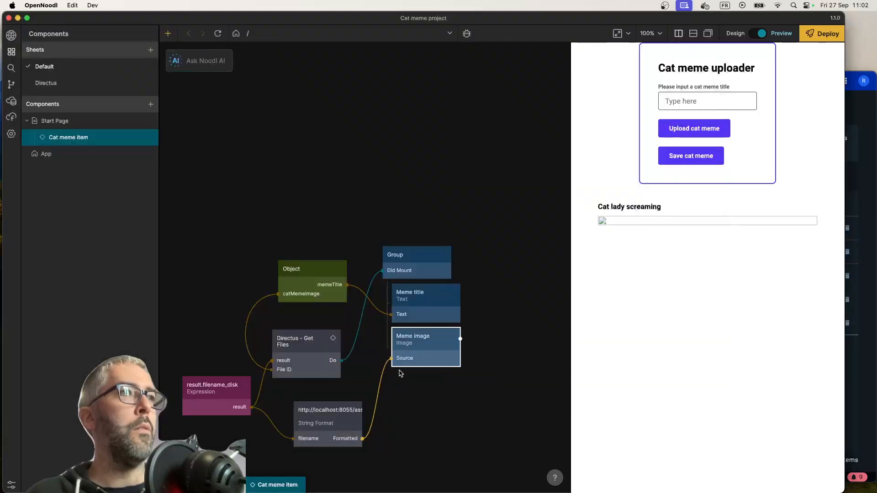
Move the String Format node slightly closer to the Expression node and recheck its formatted URL
mouse_move(383, 382)
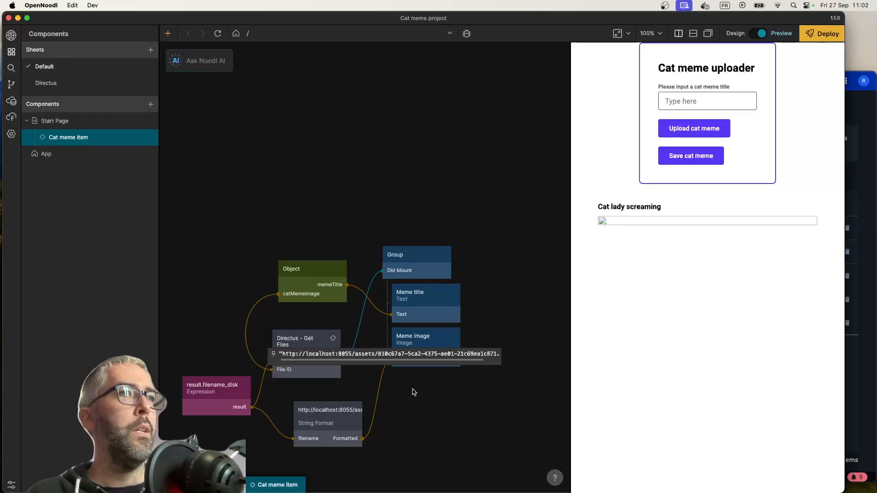
scroll(342, 424, "right", 1)
left_click_drag(342, 424, 332, 417)
scroll(441, 437, "left", 2)
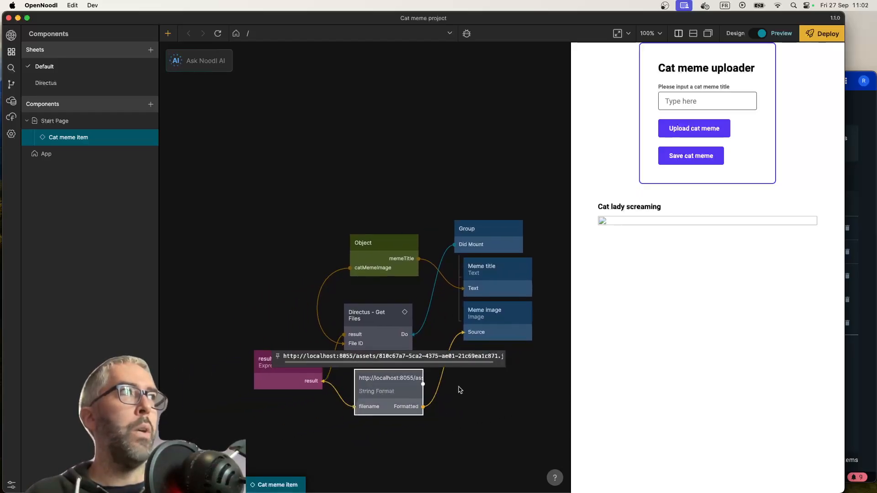
key("super+Tab")
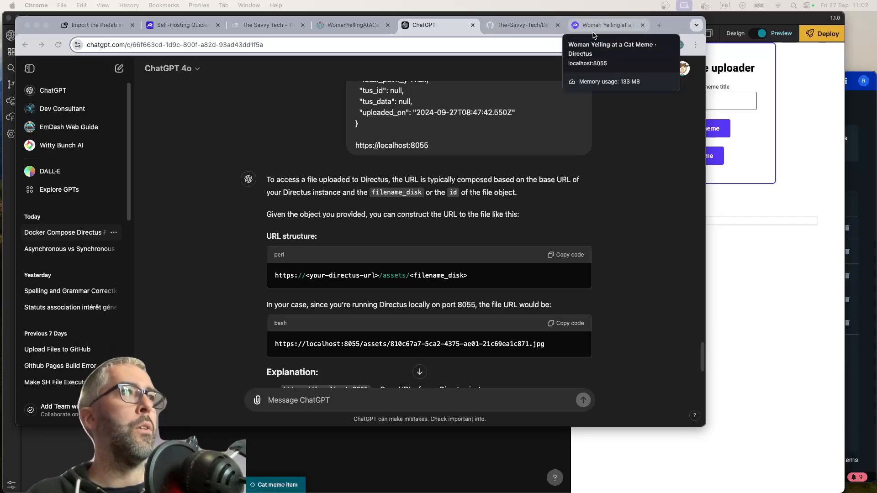
key("super+Tab")
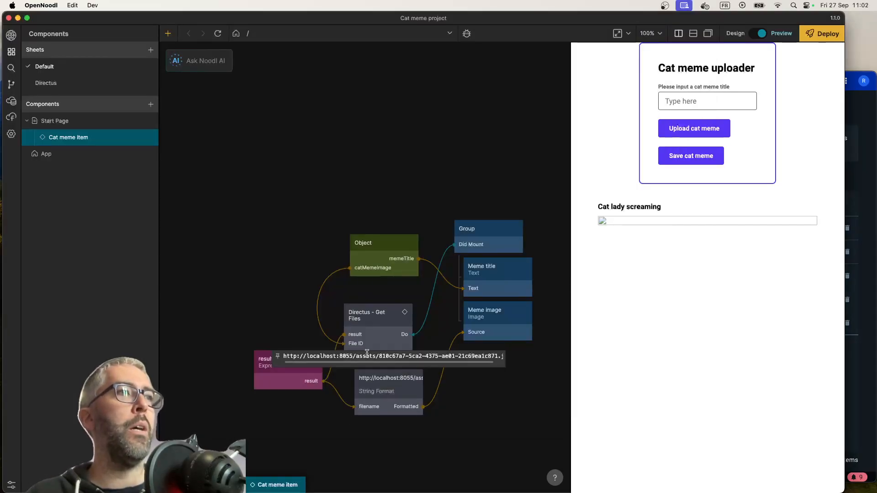
Switch to Directus in Chrome and review the Woman Yelling at a Cat Meme file's storage and file naming details
key("super+Tab")
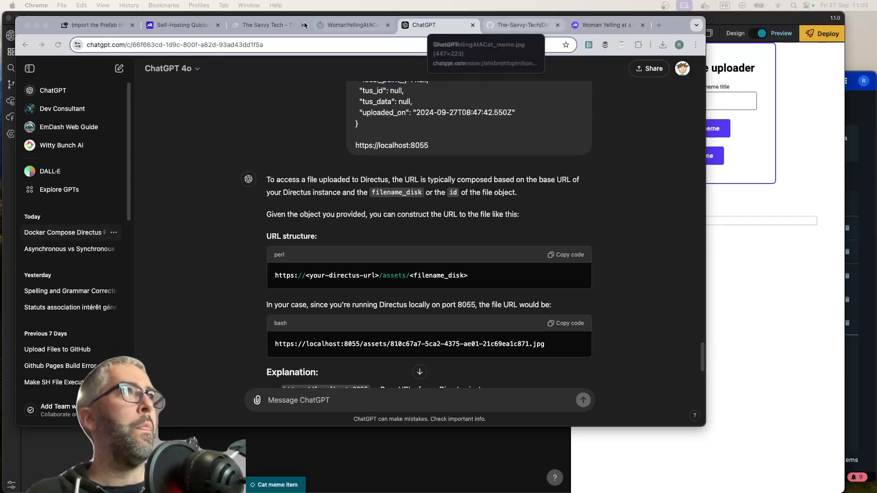
left_click(605, 25)
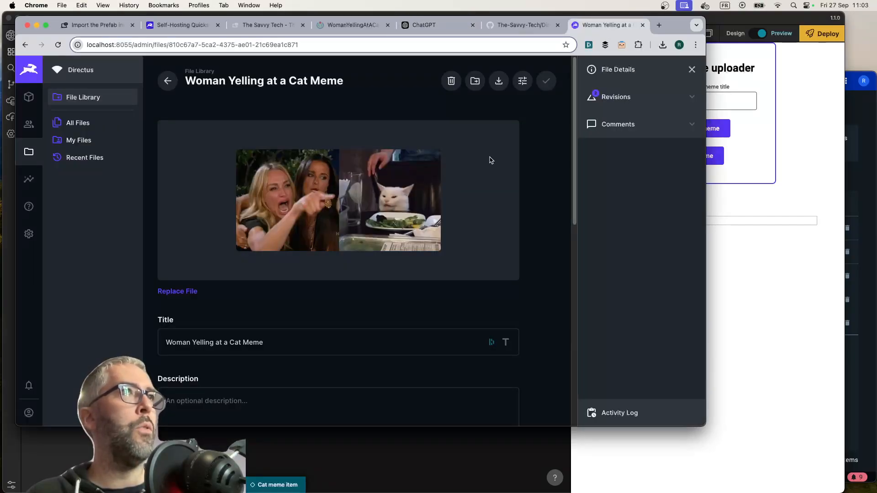
scroll(288, 293, "down", 10)
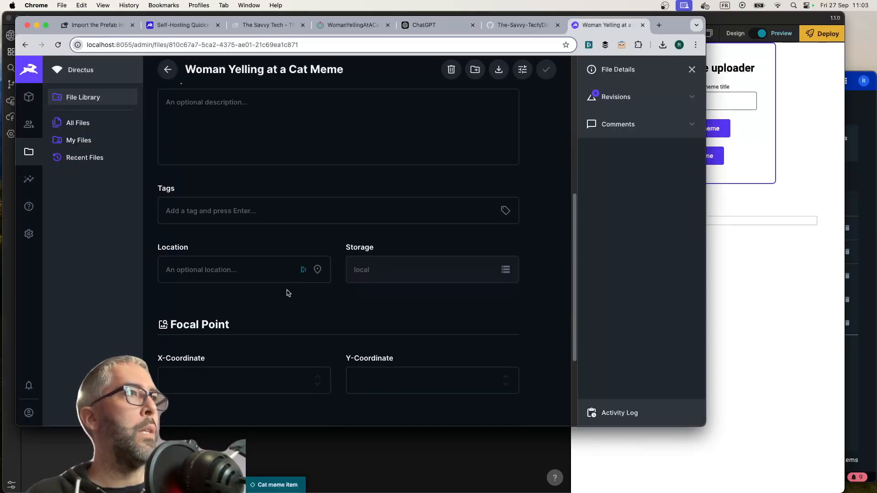
scroll(245, 293, "down", 3)
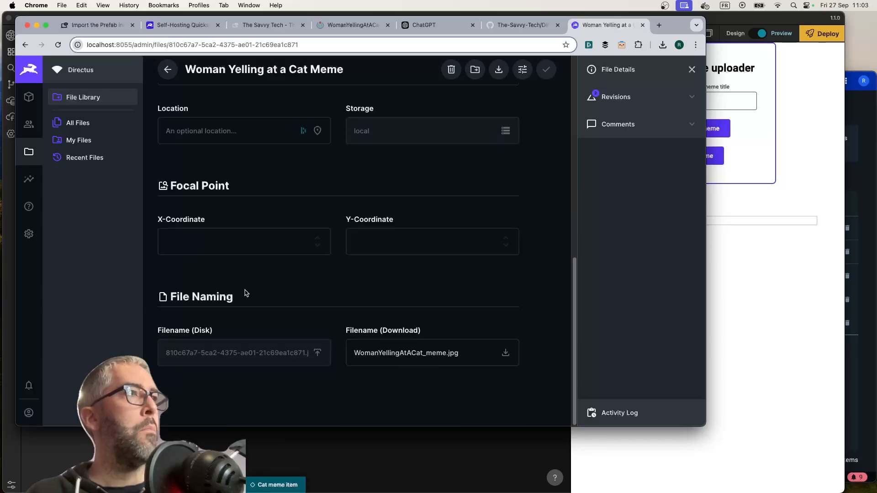
scroll(246, 293, "up", 12)
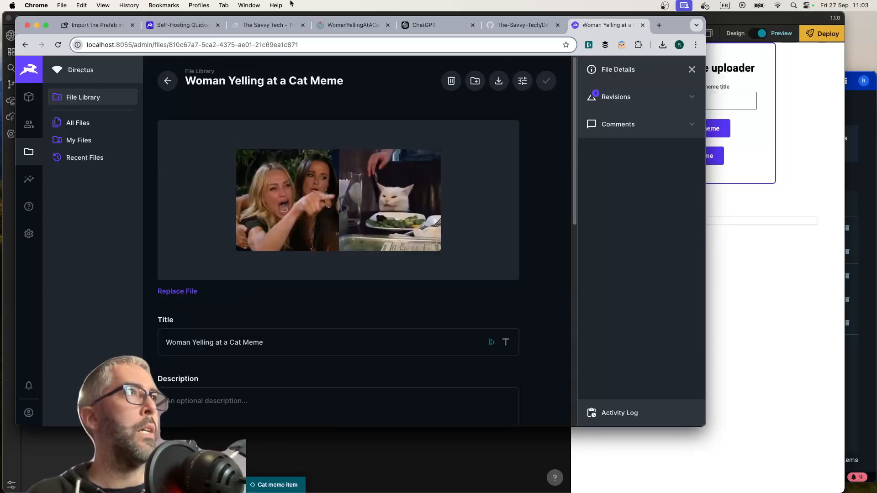
Switch to ChatGPT, ask how to make an image that only a logged in user can access publicly accessible, and read the answer
left_click(434, 25)
left_click(382, 400)
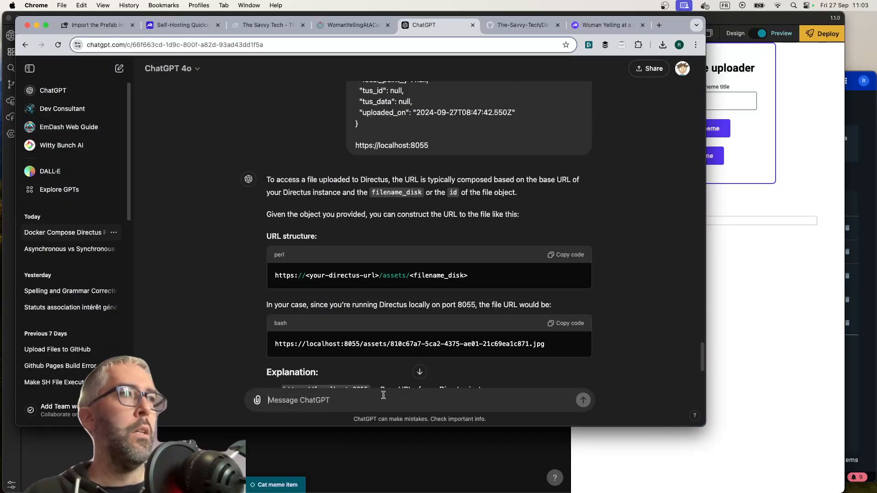
type("The image is only acc")
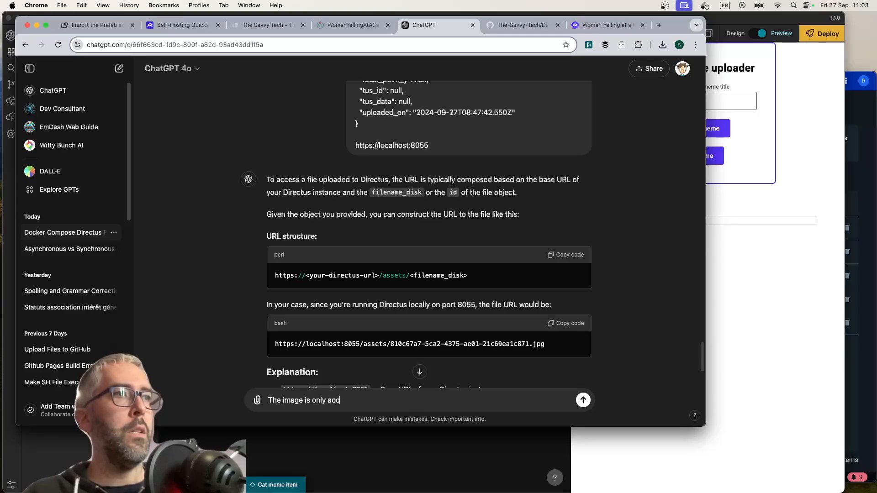
type("essible to a logged in user, how can I ma")
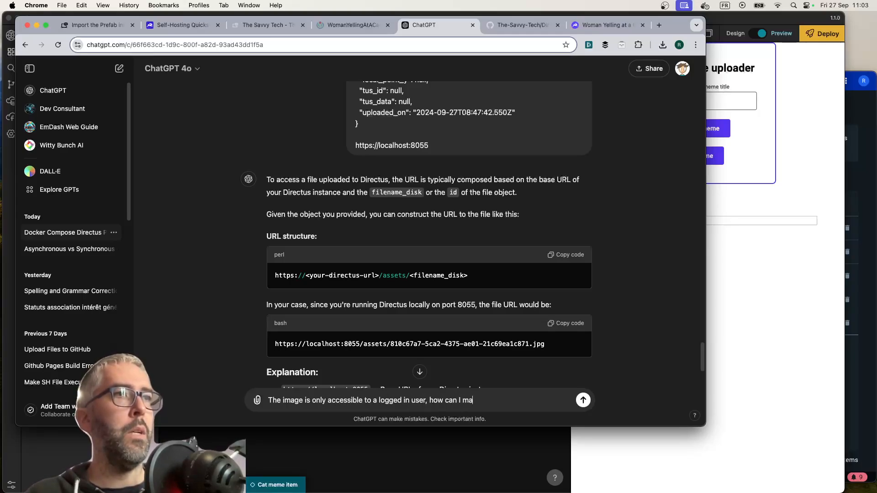
type("ke it publicly accessible?")
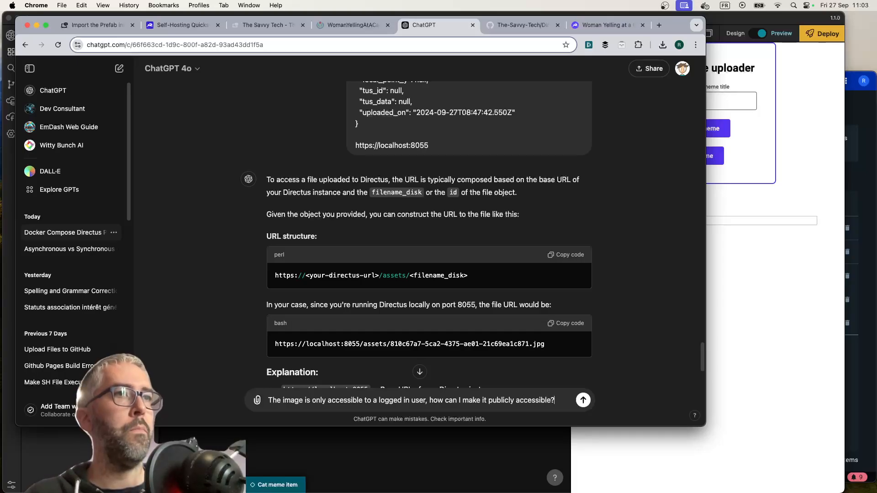
key("Return")
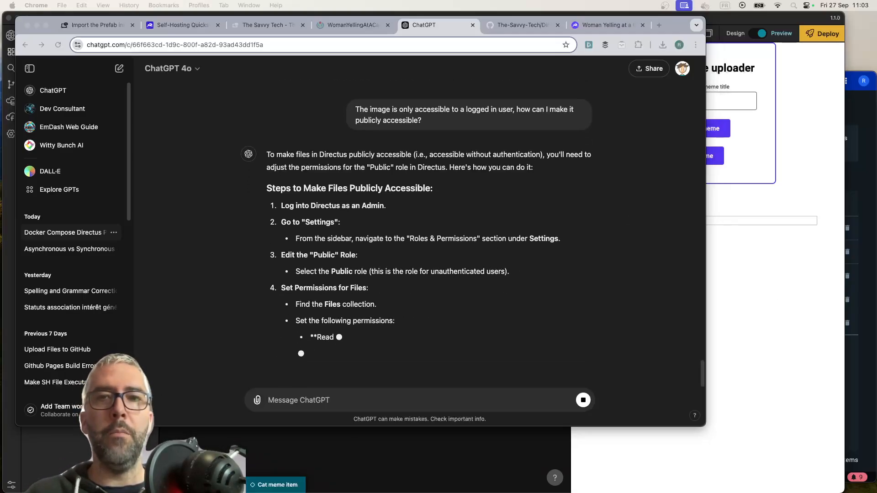
left_click(489, 269)
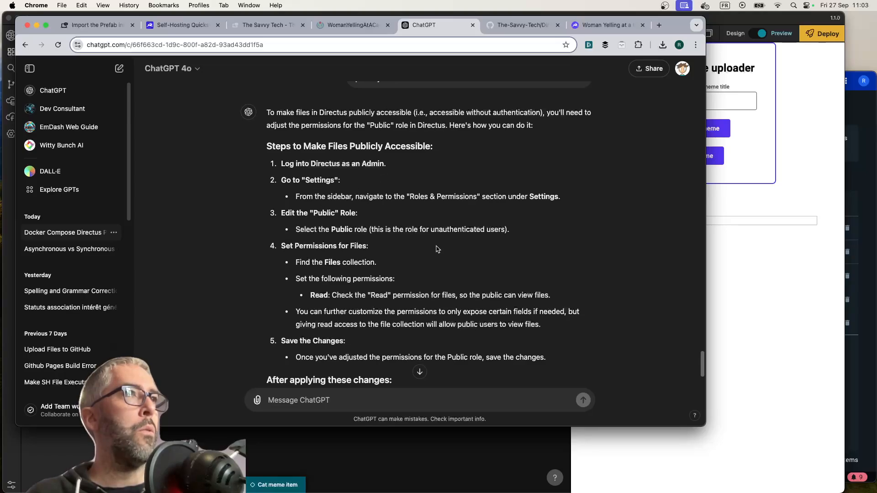
scroll(411, 256, "down", 2)
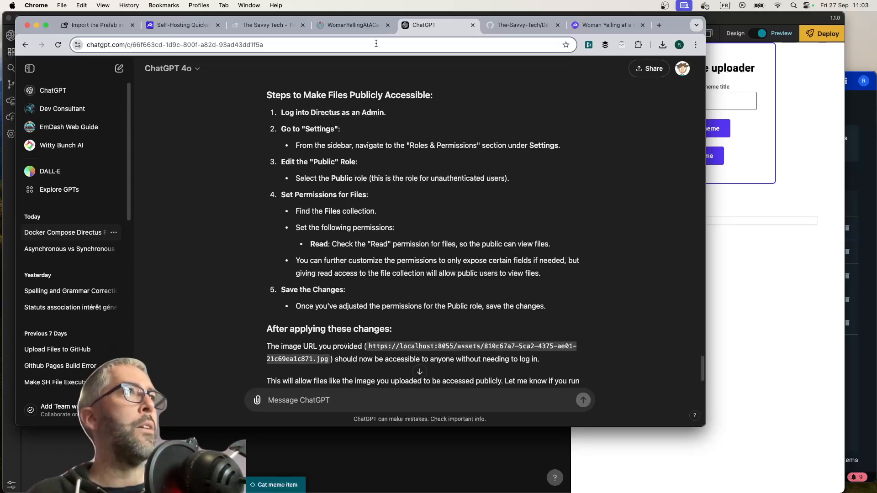
Switch to Directus, open the Public policy of the Public user role for editing, and review its settings
left_click(605, 26)
left_click(29, 234)
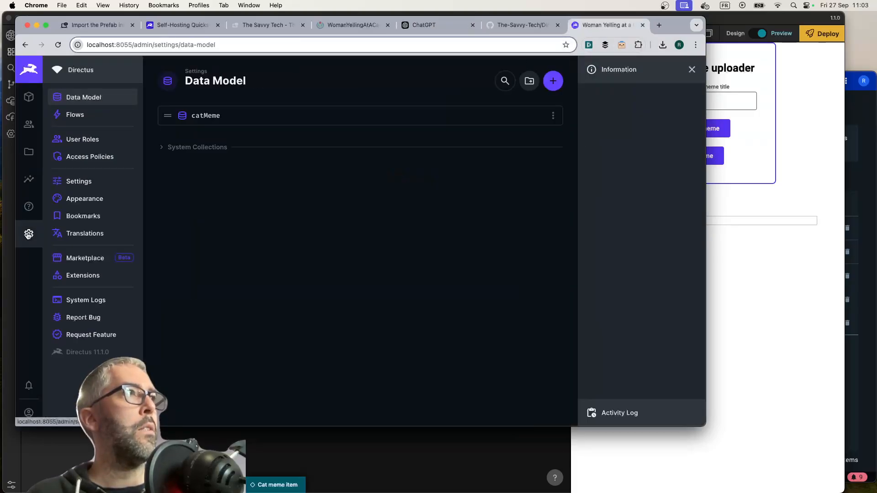
left_click(82, 139)
left_click(233, 147)
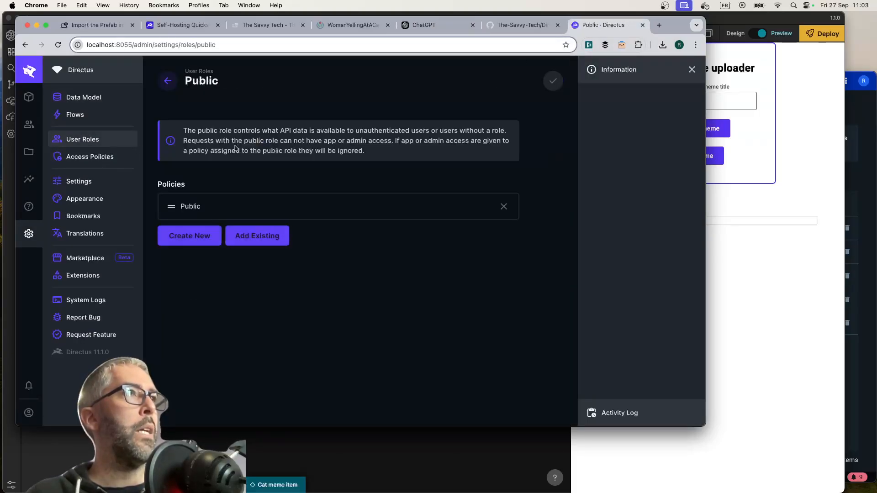
left_click(262, 208)
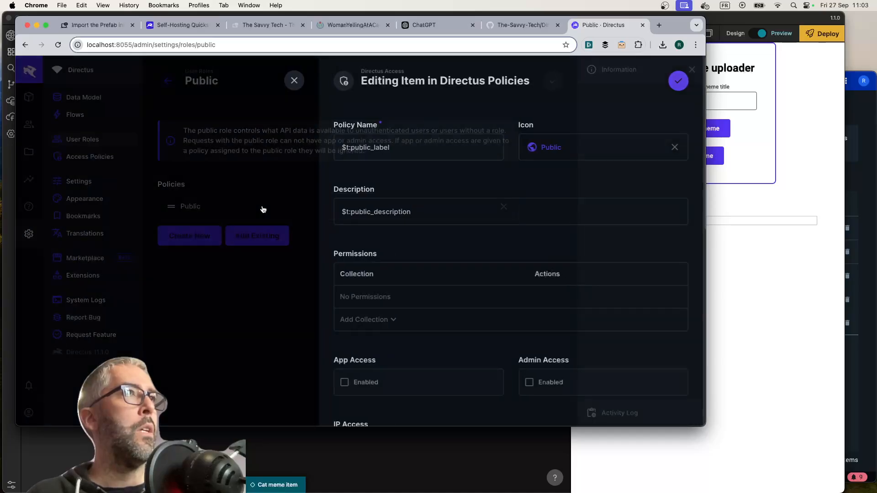
scroll(460, 256, "down", 2)
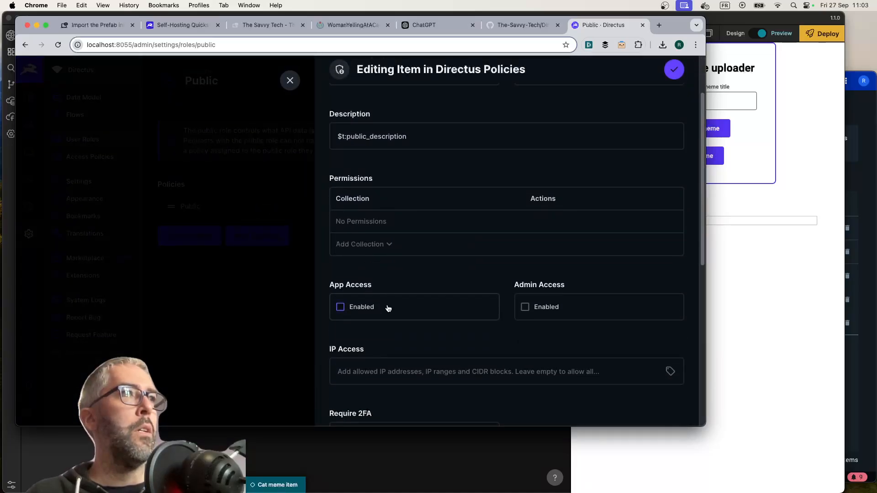
scroll(434, 303, "down", 8)
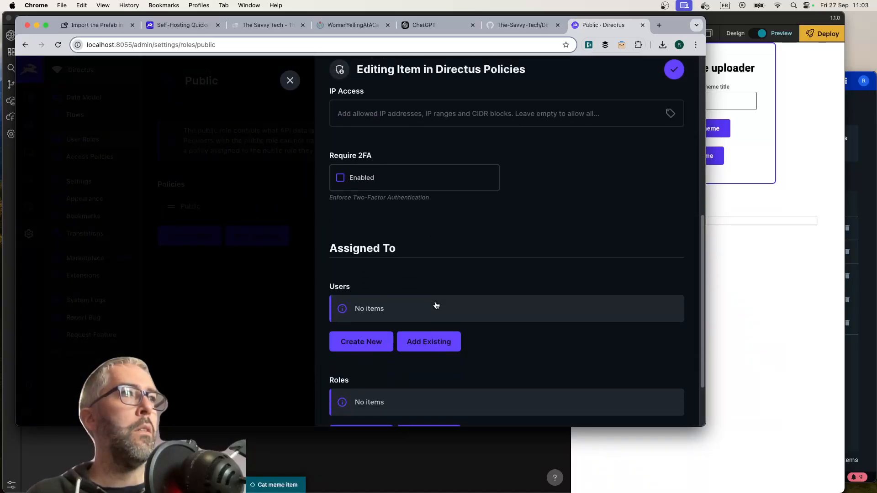
scroll(436, 305, "up", 8)
scroll(436, 305, "up", 2)
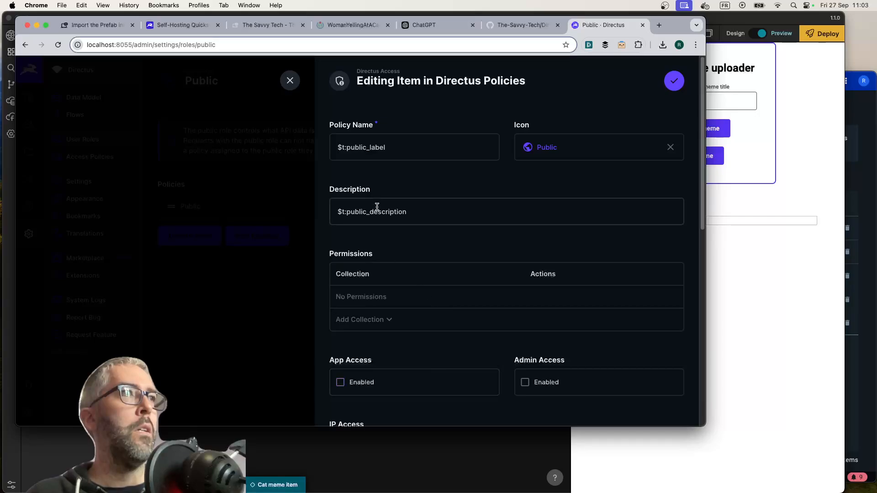
Add the directus_files collection to the Public policy's permissions
left_click(388, 319)
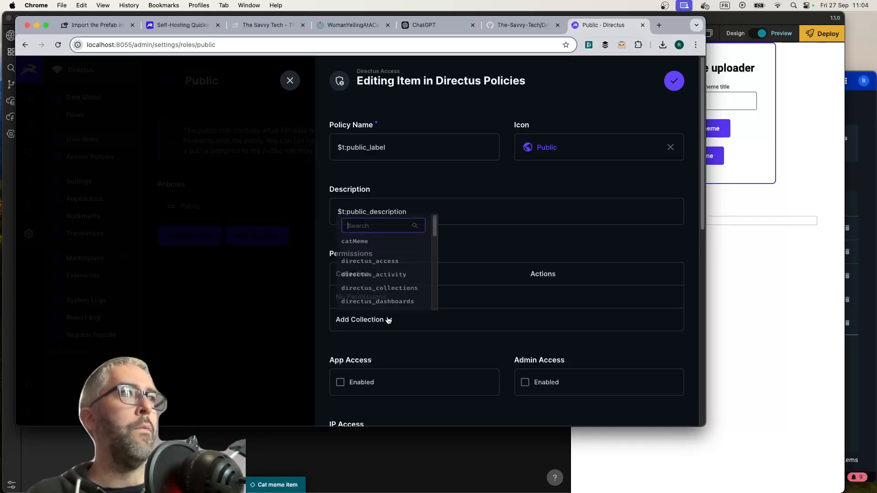
scroll(387, 261, "down", 2)
scroll(386, 264, "down", 1)
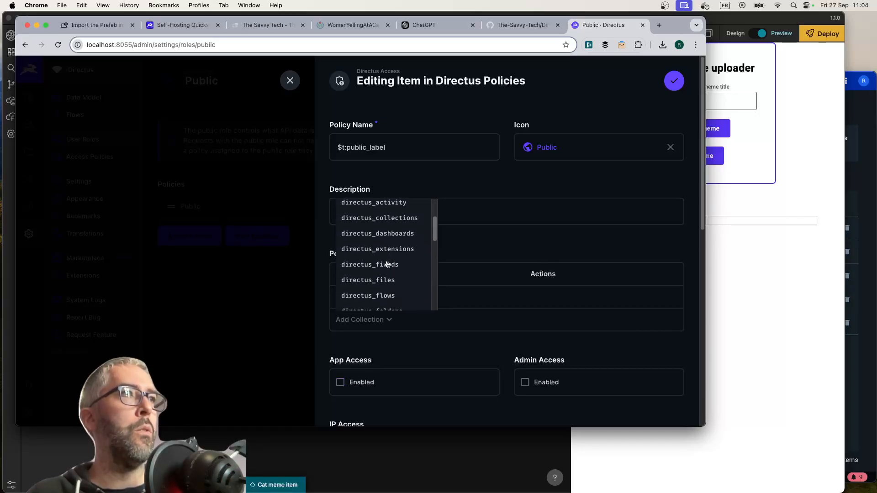
left_click(380, 282)
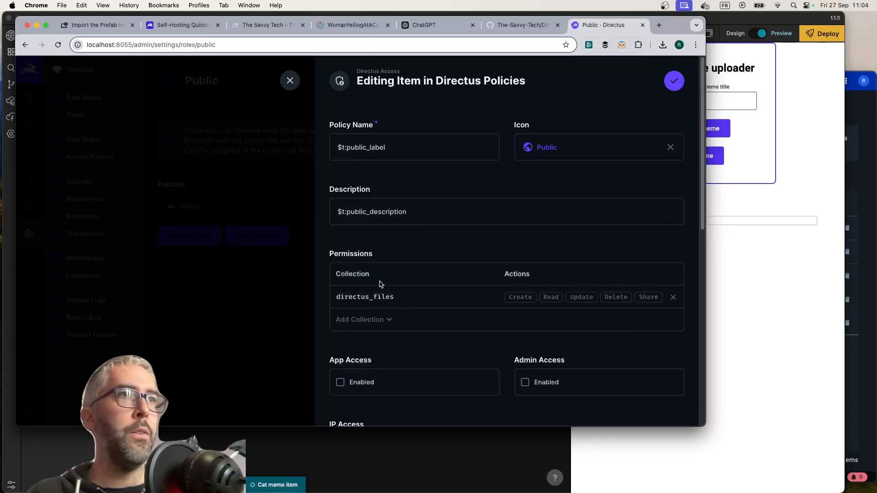
left_click(551, 298)
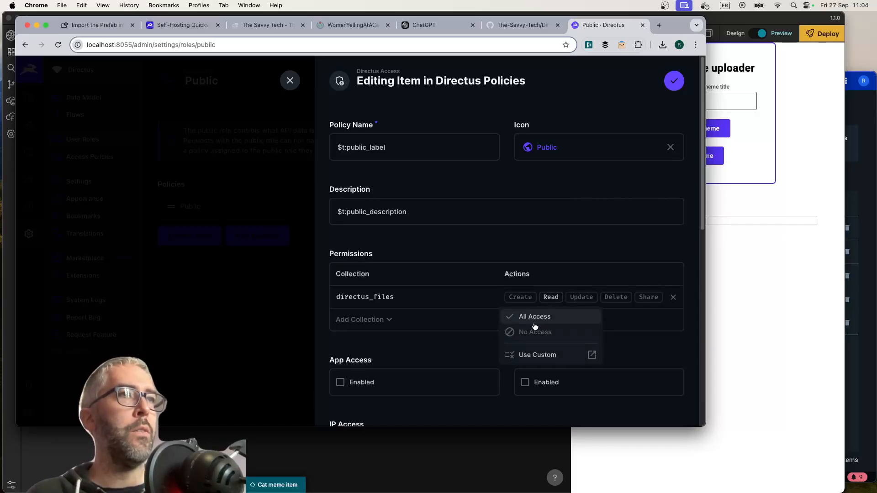
left_click(534, 356)
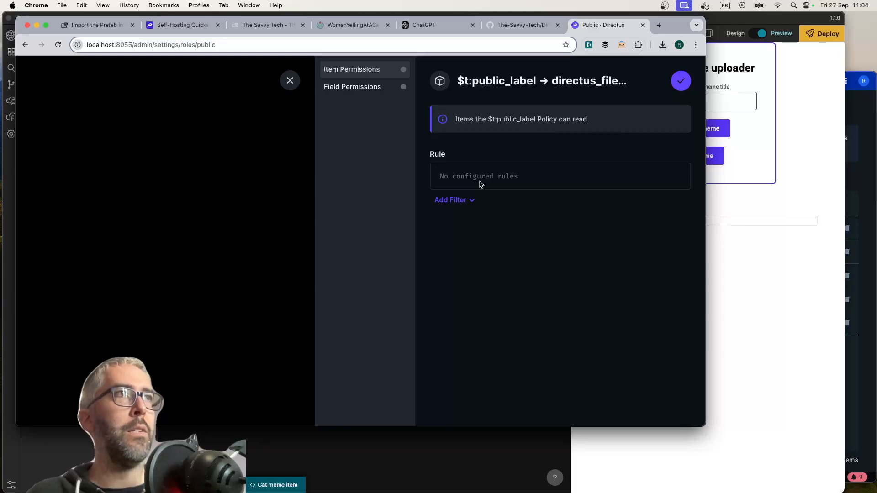
left_click(367, 87)
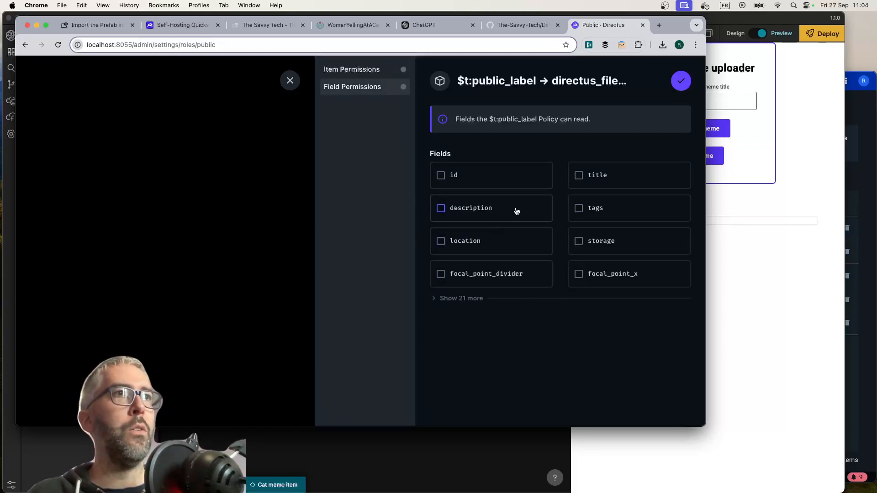
left_click(291, 83)
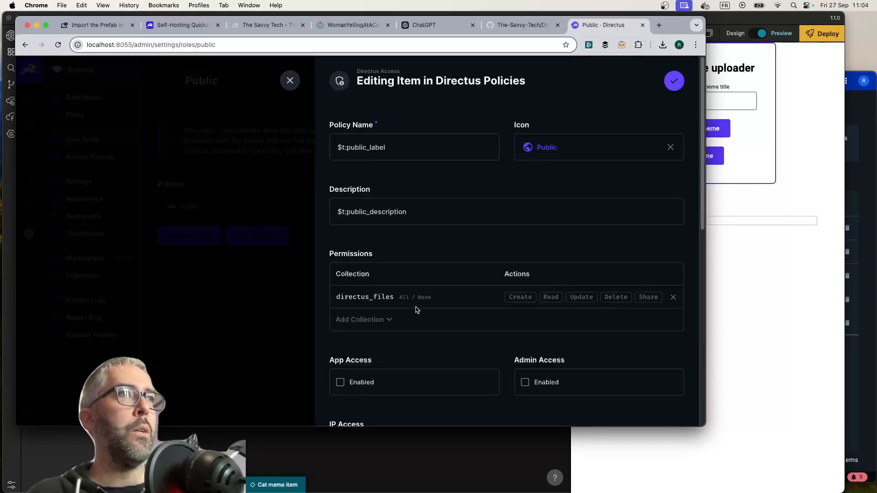
Grant All Access for the Read action on directus_files, and save both the Public policy and the Public role
left_click(551, 298)
left_click(541, 316)
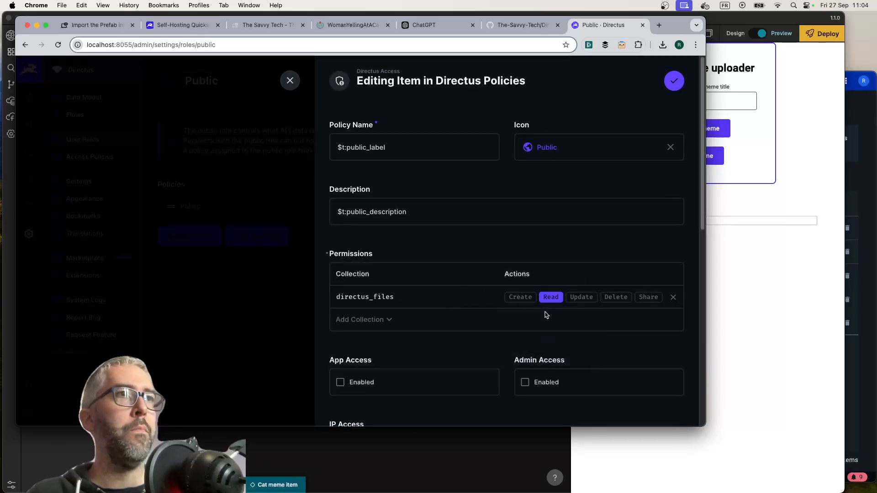
scroll(414, 295, "down", 3)
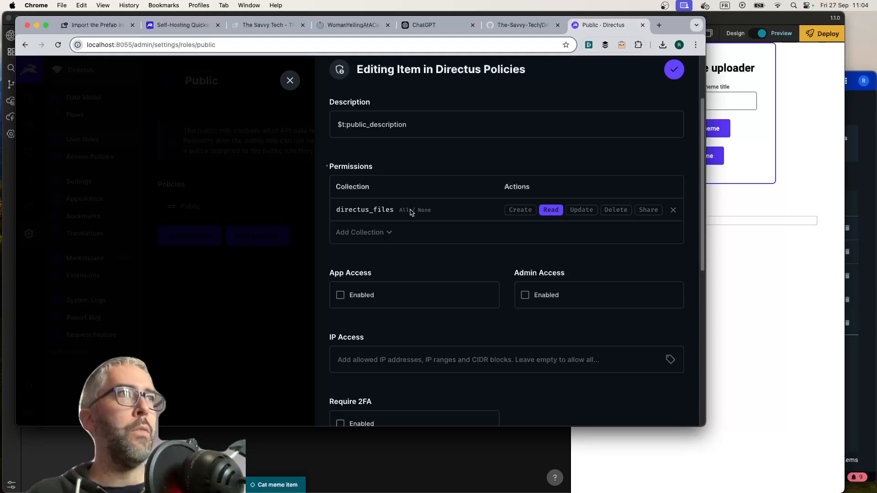
scroll(409, 207, "up", 2)
scroll(413, 215, "down", 2)
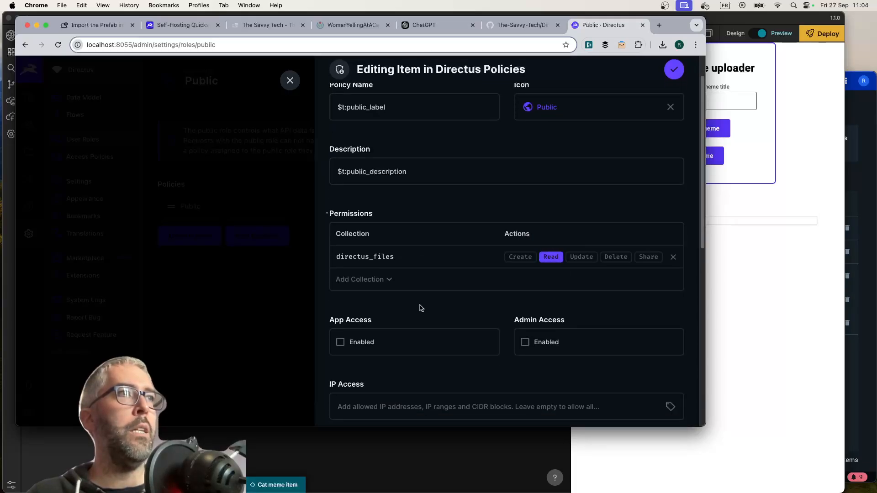
left_click(674, 69)
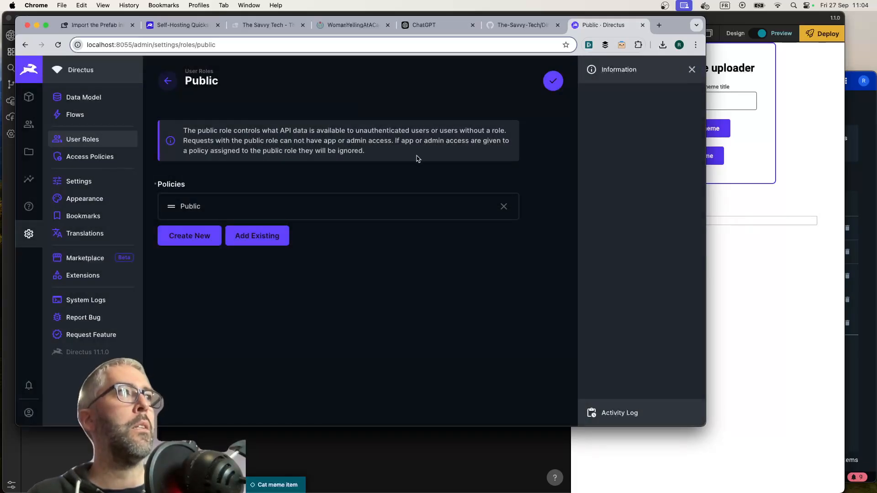
left_click(551, 83)
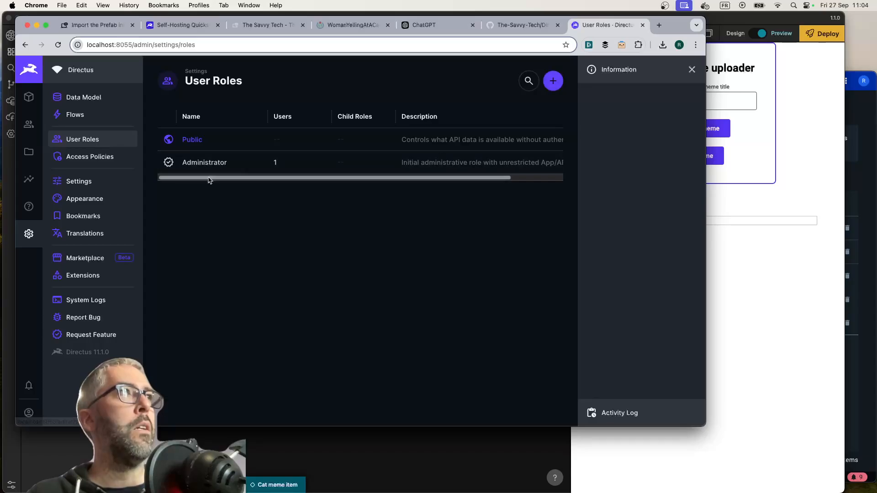
Switch to OpenNoodl and refresh the preview to check the Cat lady screaming meme's image
left_click(446, 464)
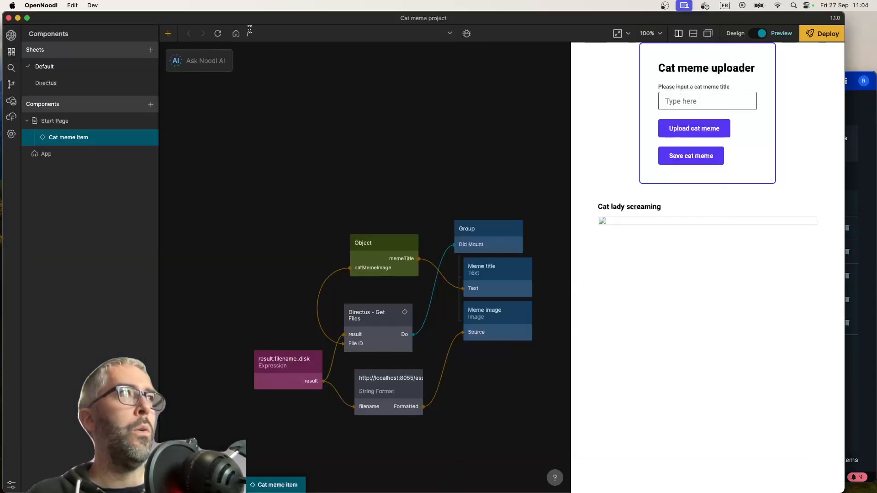
left_click(218, 35)
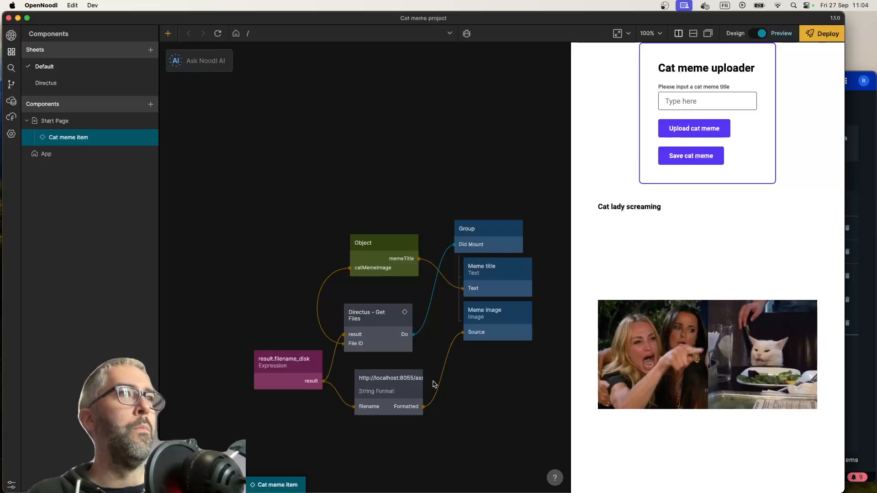
left_click(492, 229)
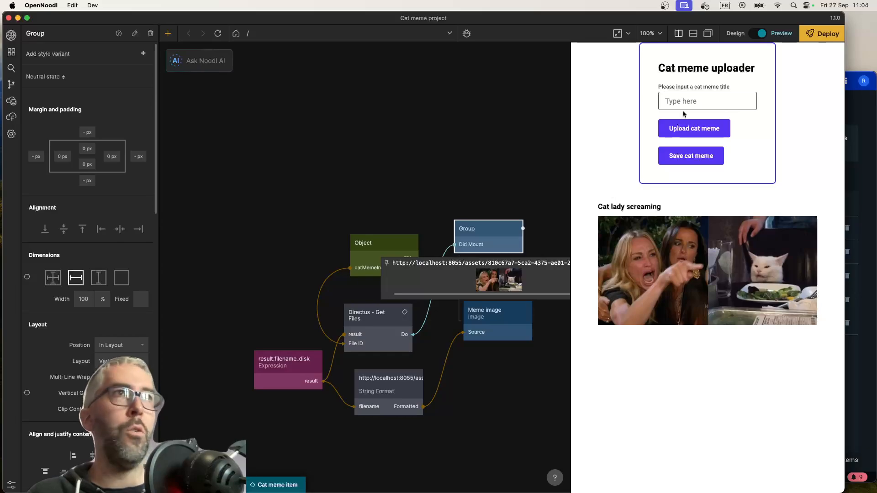
left_click(450, 176)
scroll(450, 176, "right", 2)
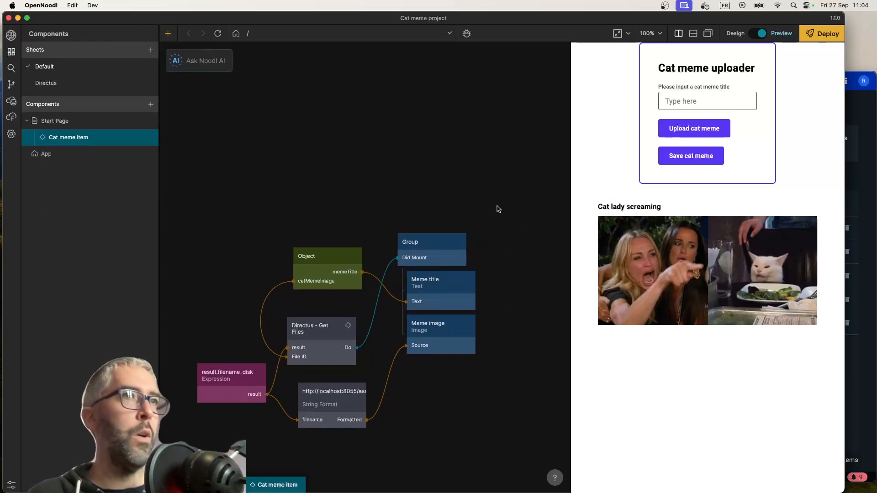
scroll(498, 209, "left", 2)
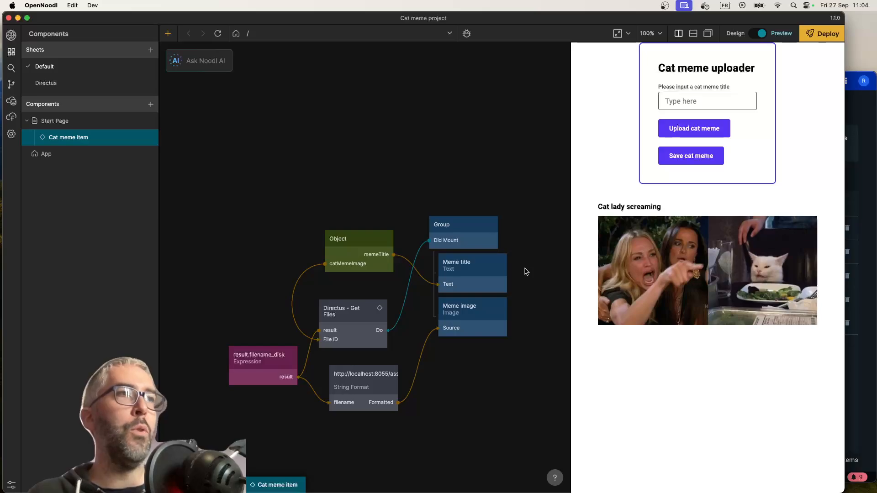
scroll(284, 293, "left", 2)
mouse_move(318, 337)
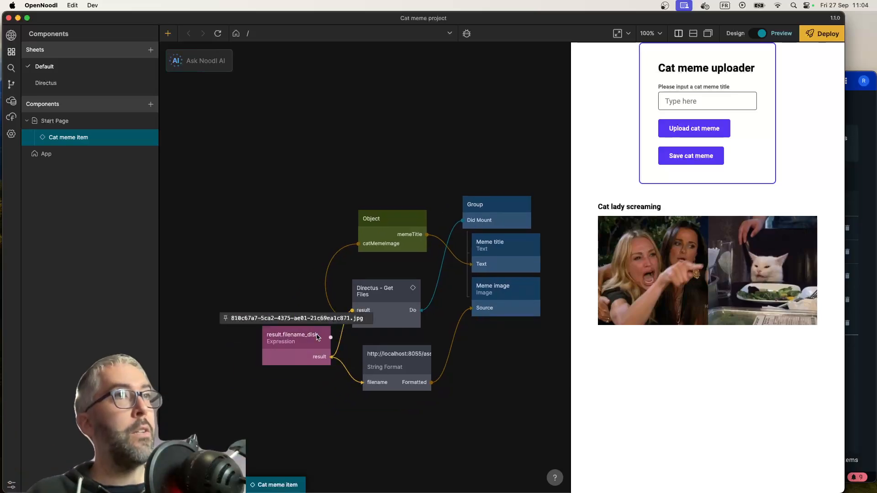
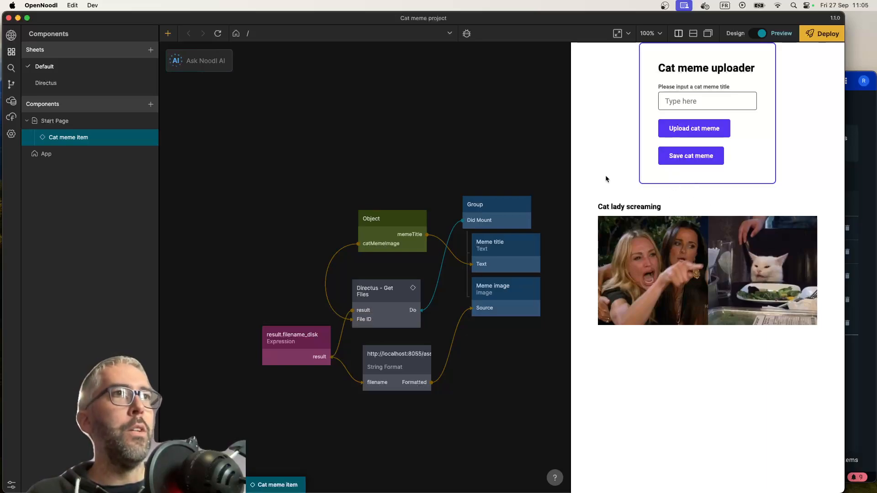
scroll(412, 181, "up", 2)
scroll(413, 181, "right", 2)
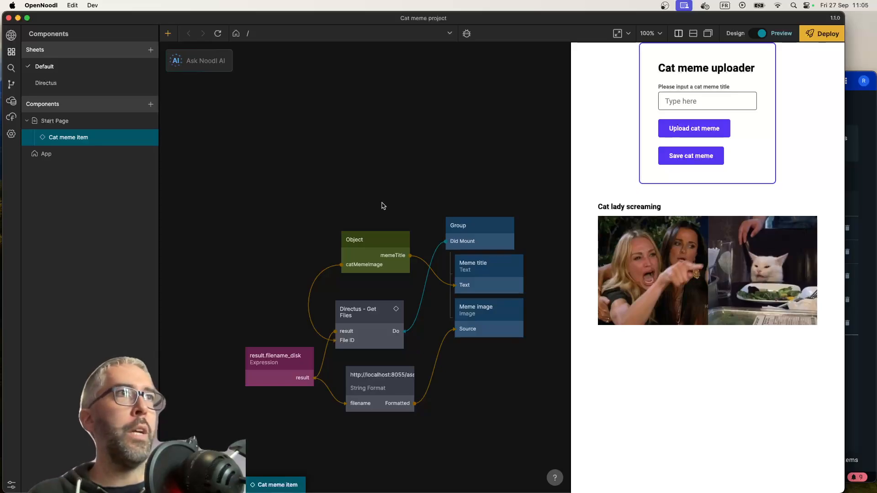
Switch to Chrome, bring up the suspended The Savvy Tech page and reload the thesavvy.tech site
key("super+Tab")
left_click(258, 27)
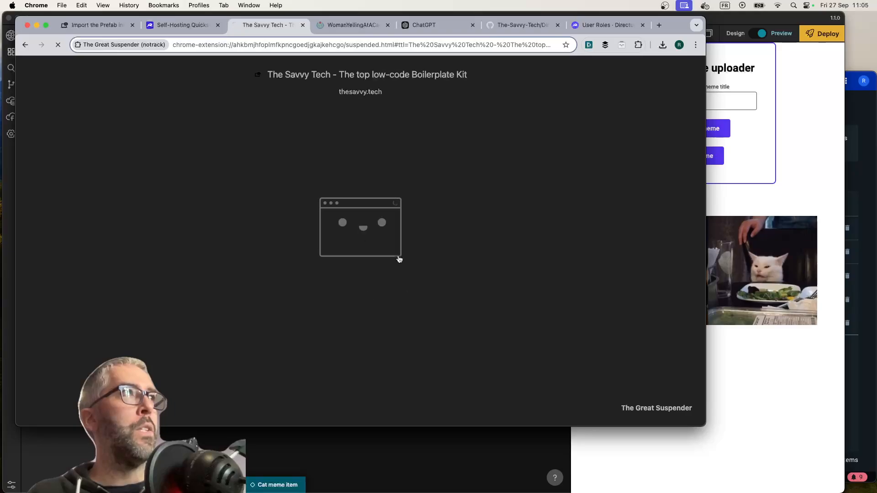
left_click(442, 284)
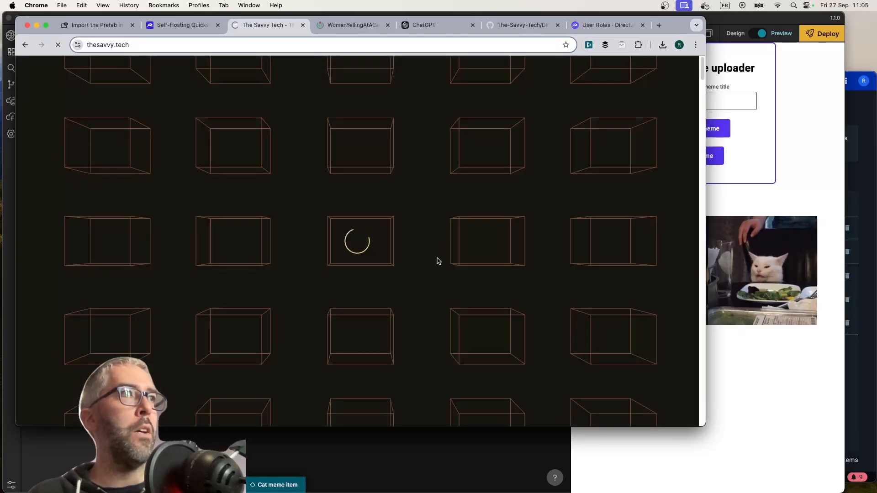